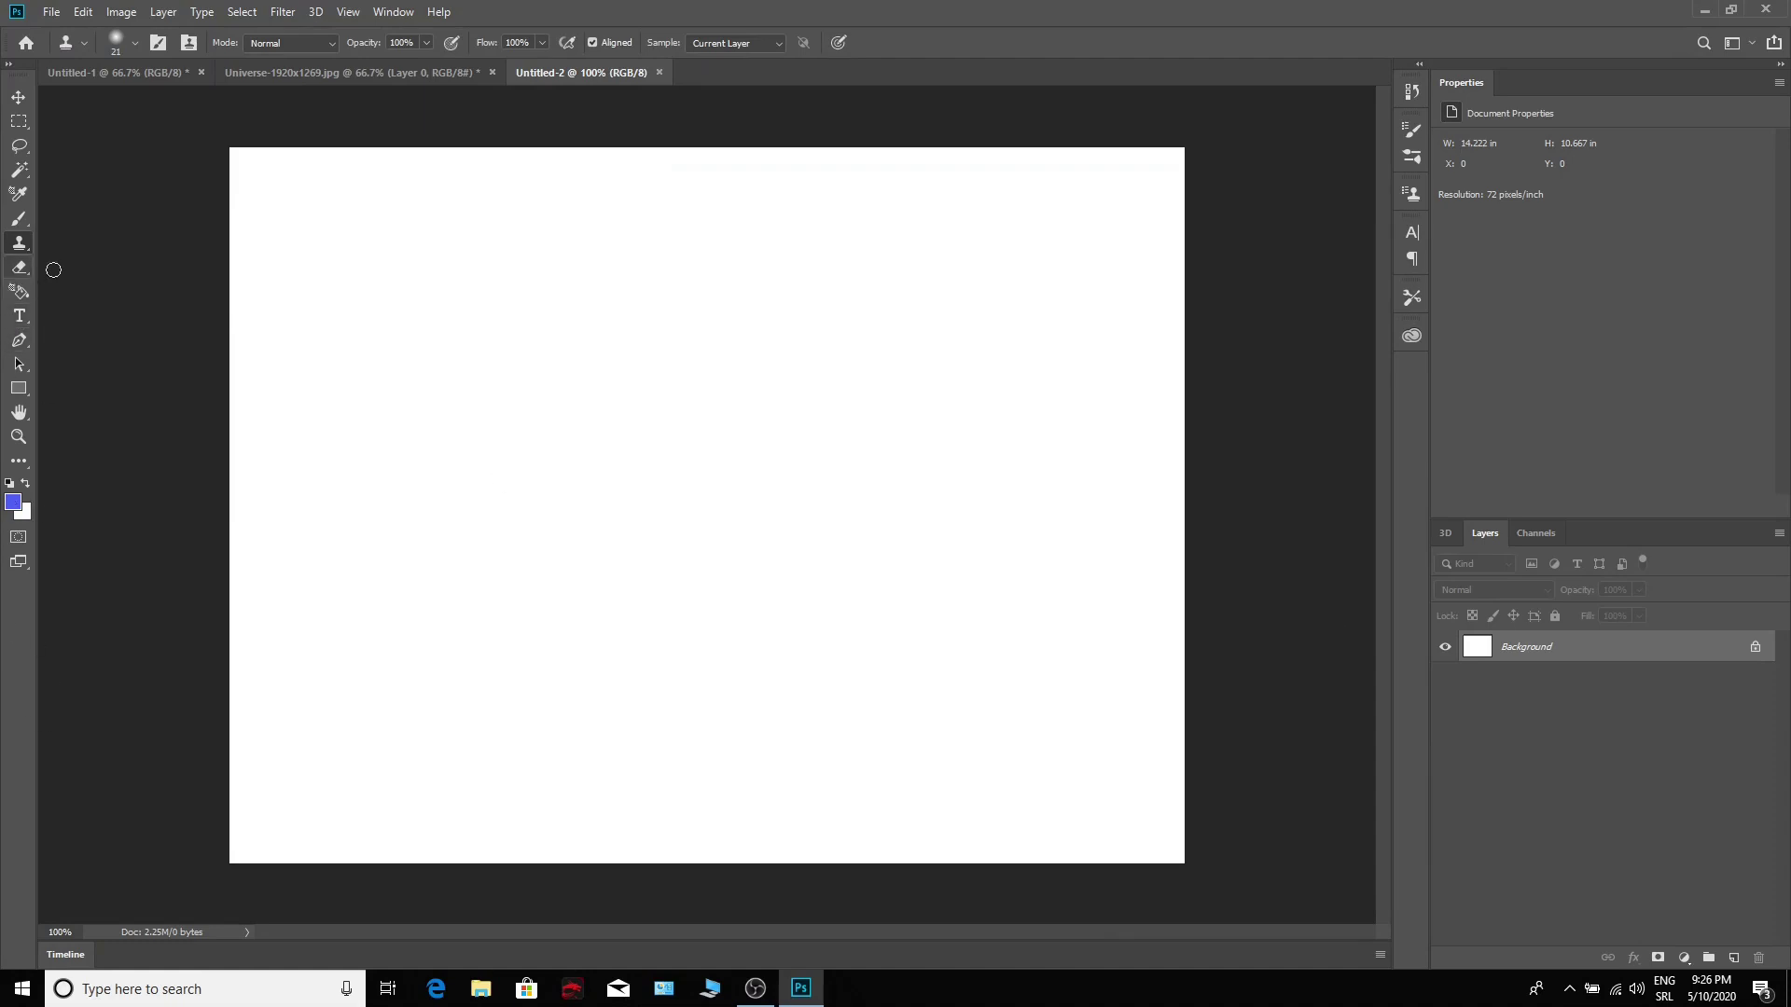
Step: Start a text line on the left side of the canvas in AnyMale 72 pt with the colour #5363f7
click(18, 317)
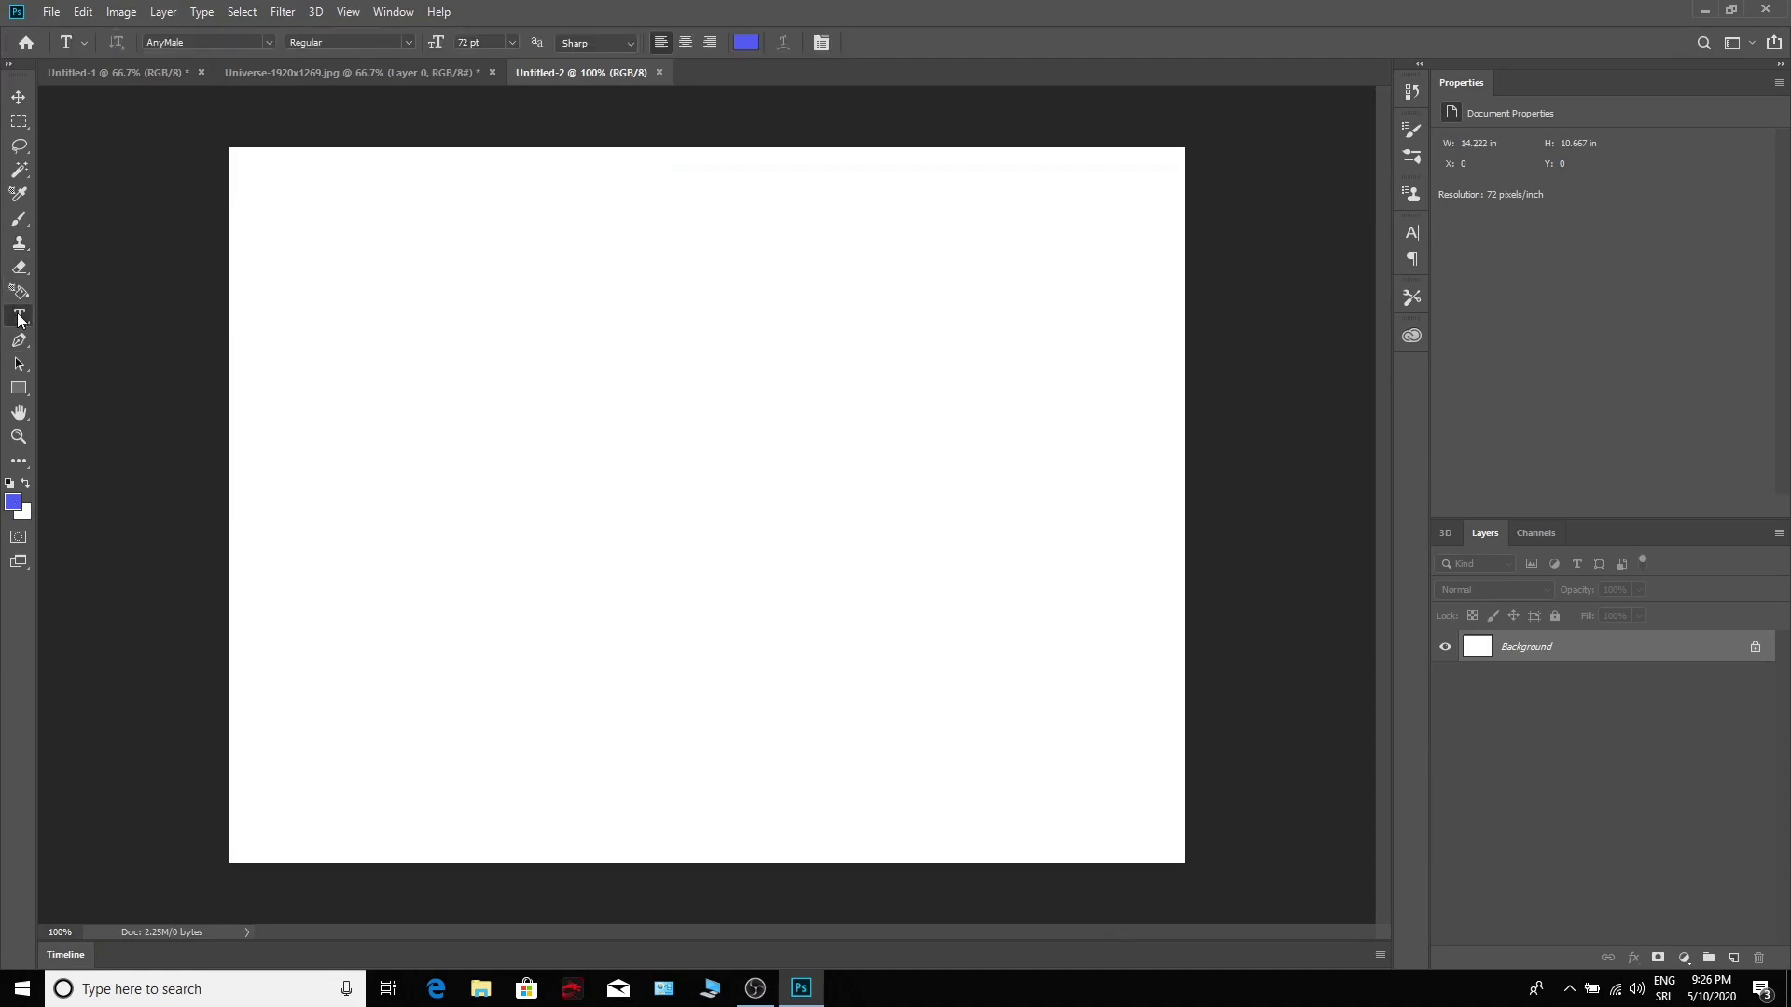
click(745, 44)
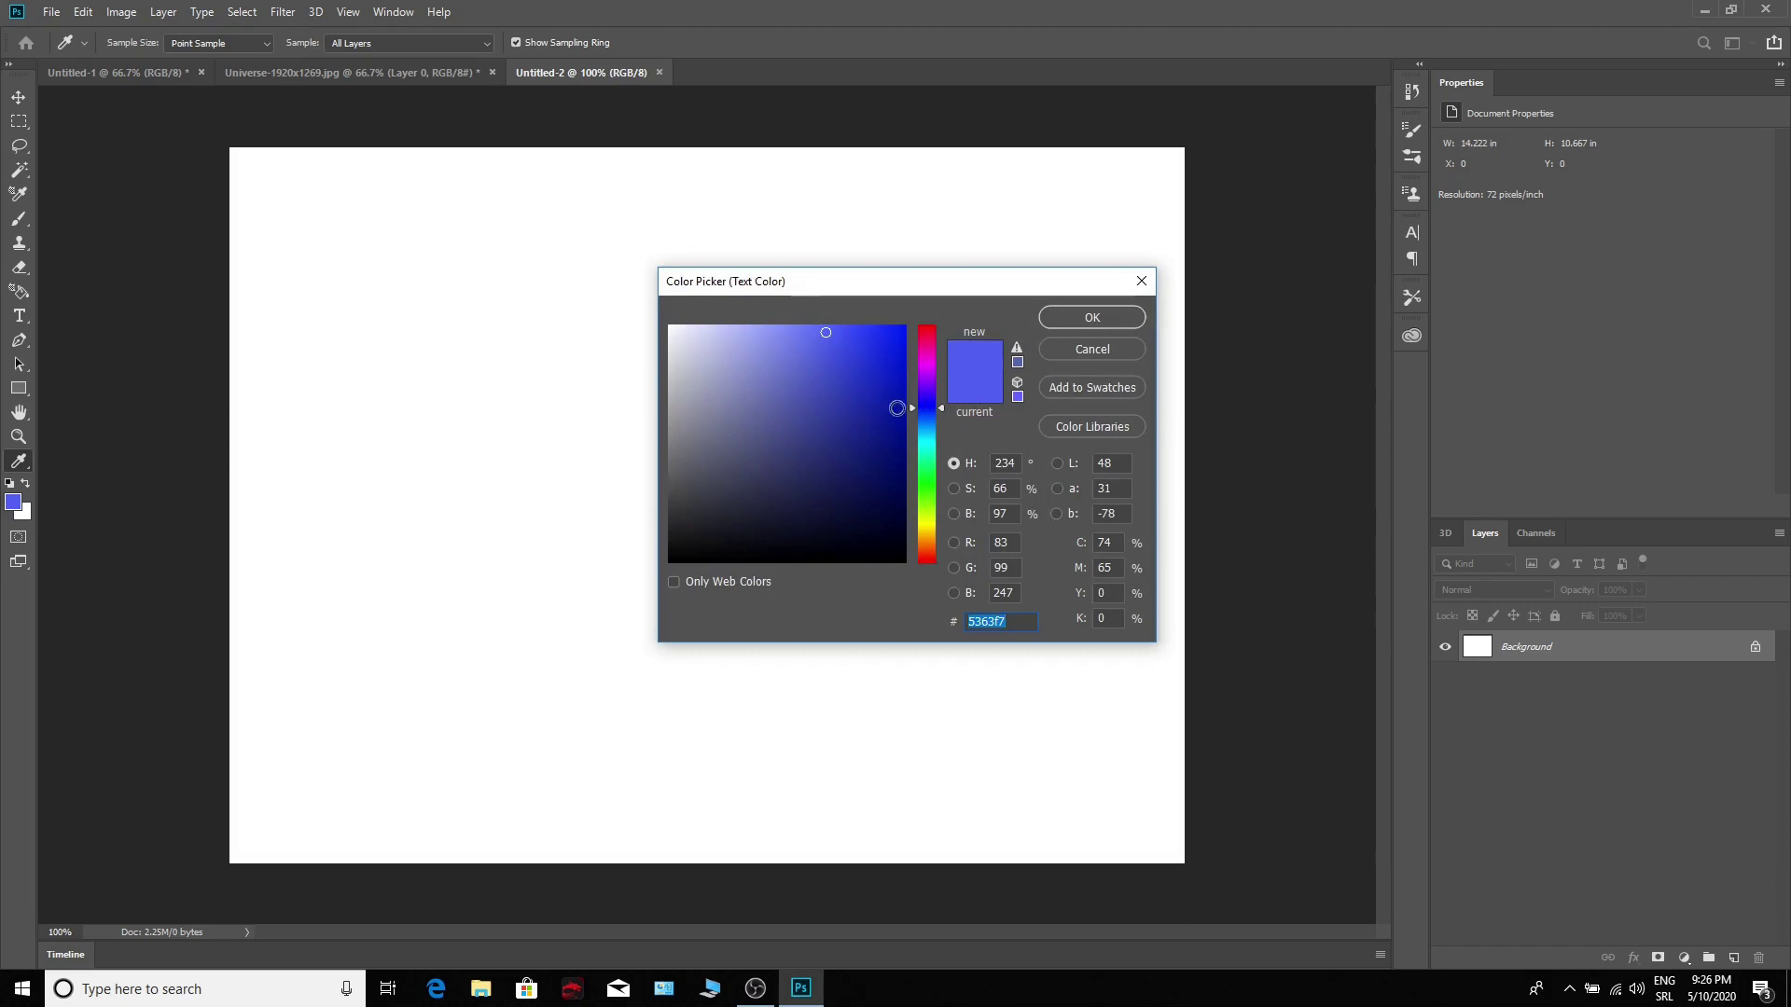
click(1089, 318)
click(282, 409)
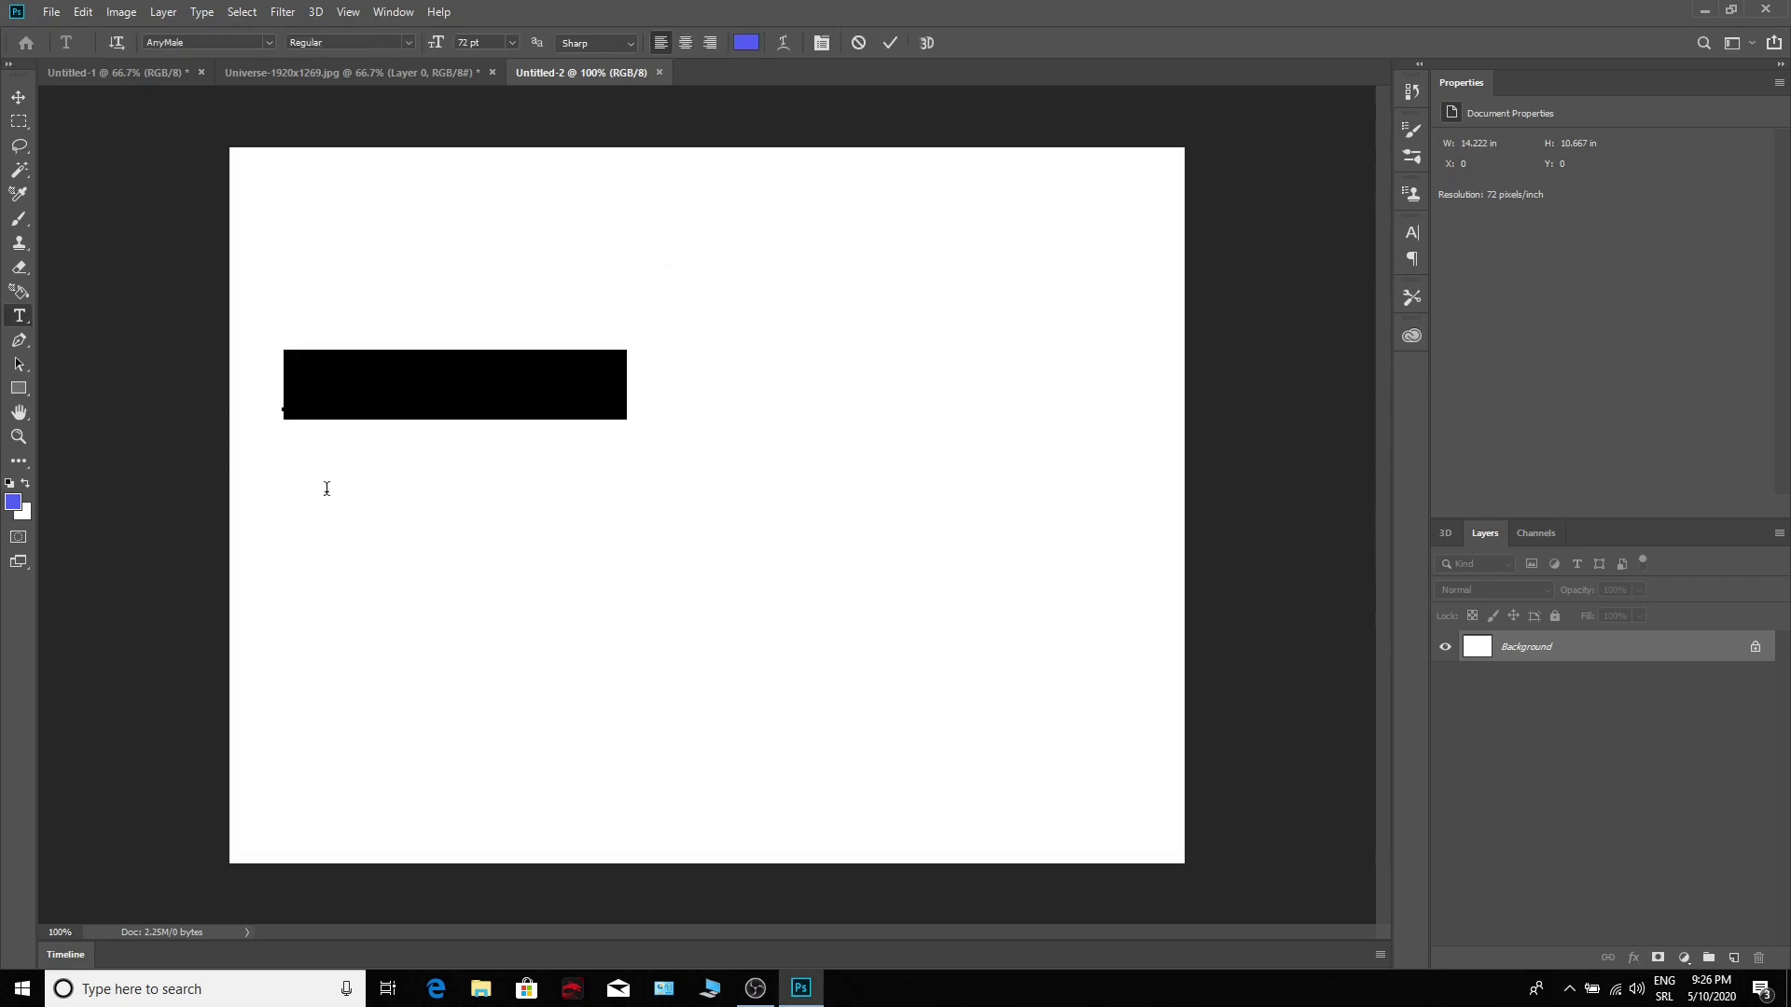
click(295, 393)
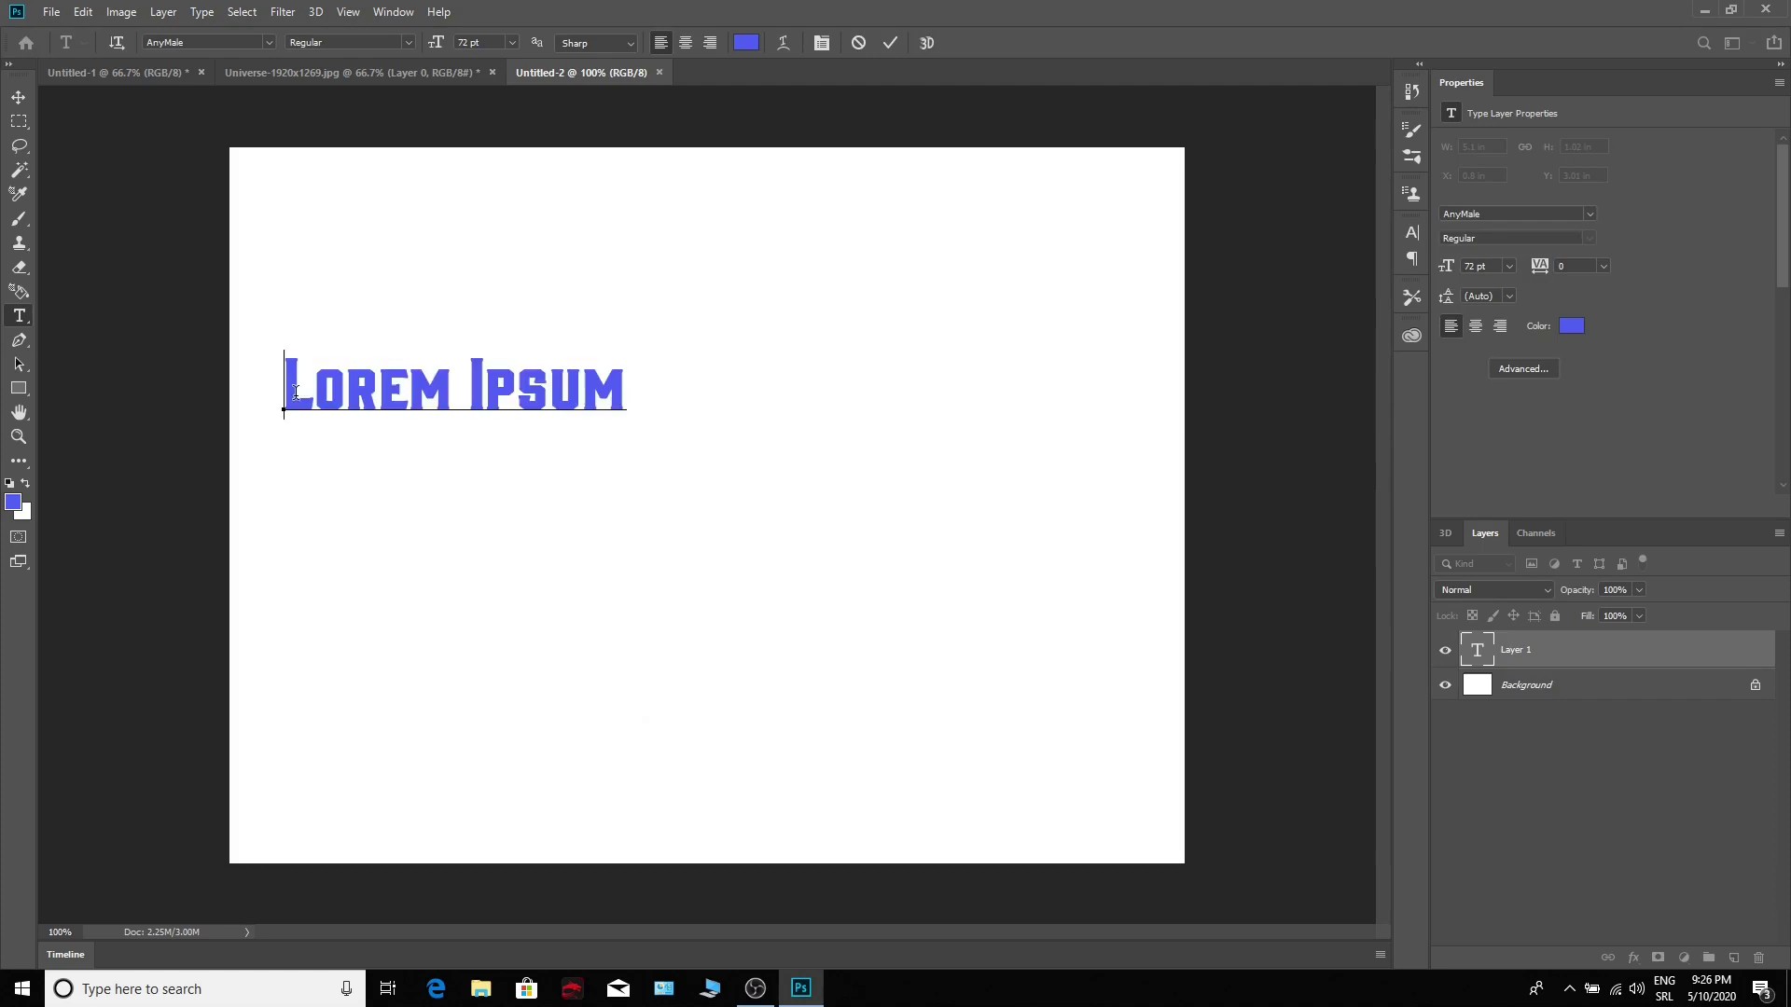
Step: Replace the placeholder text with "amazing text" on the first line and "effect" on the second
click(622, 392)
key(BackSpace)
key(BackSpace)
key(BackSpace)
key(BackSpace)
key(BackSpace)
key(BackSpace)
key(BackSpace)
key(BackSpace)
key(BackSpace)
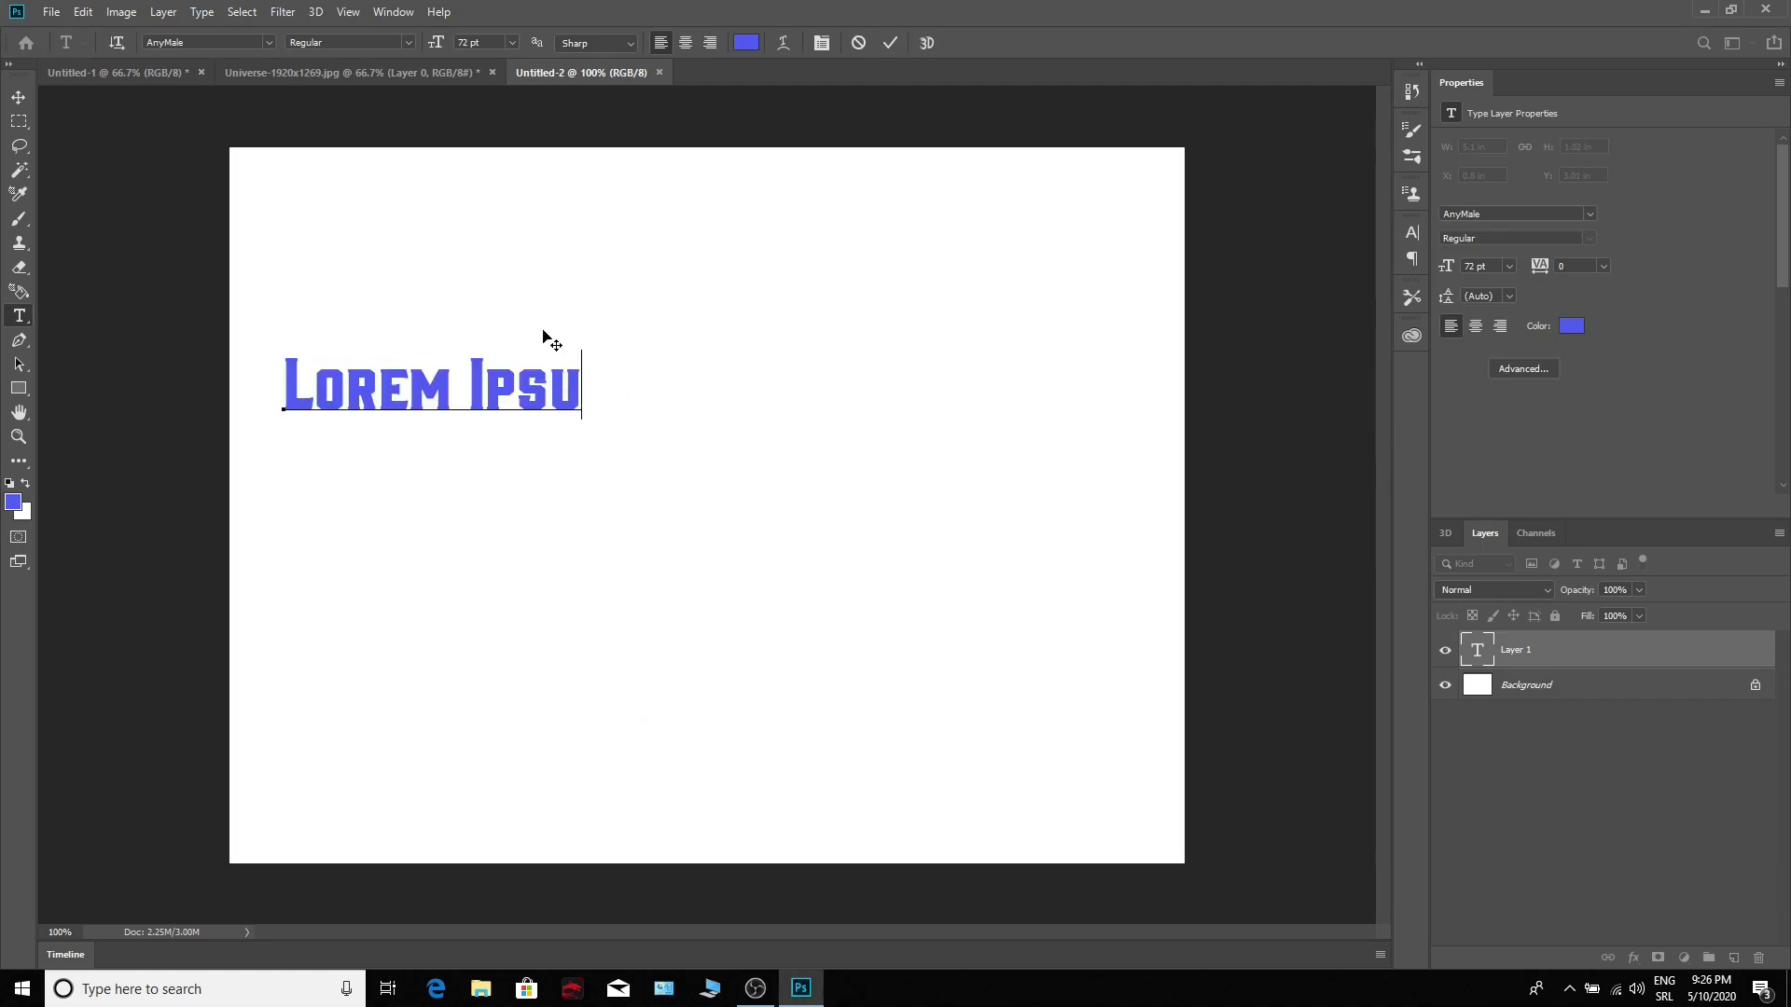
key(BackSpace)
key(BackSpace)
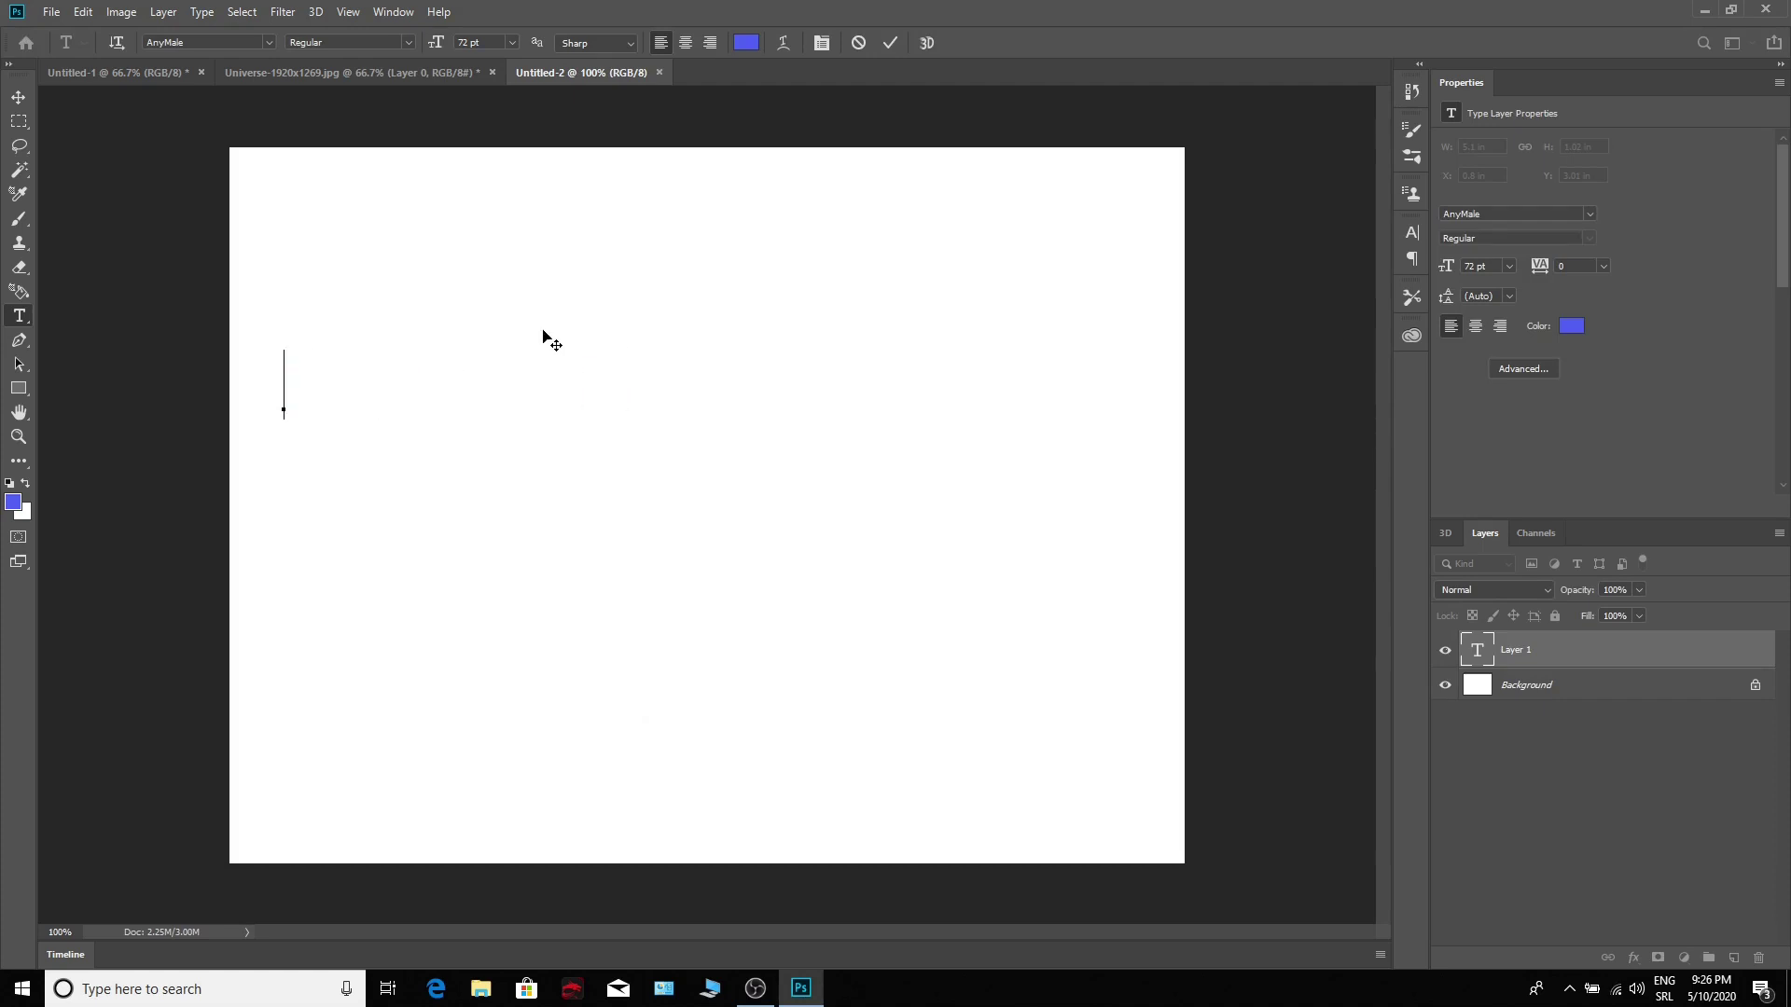
text(AMA)
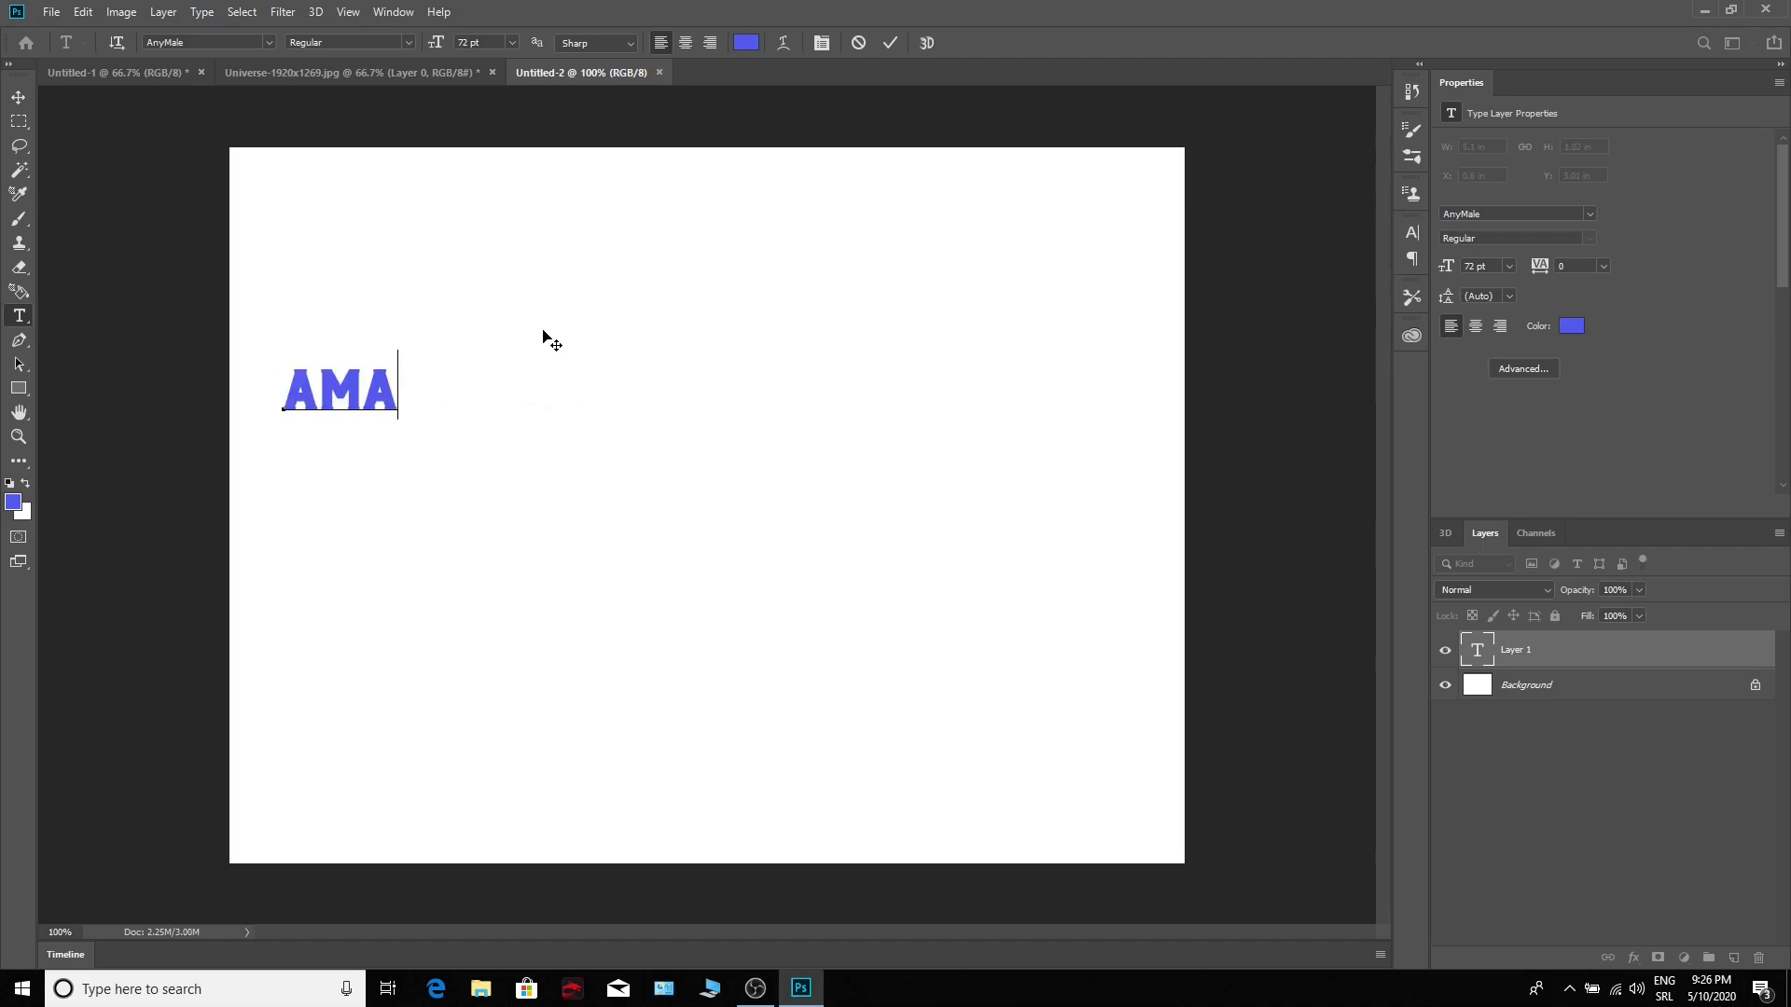
text(ZING )
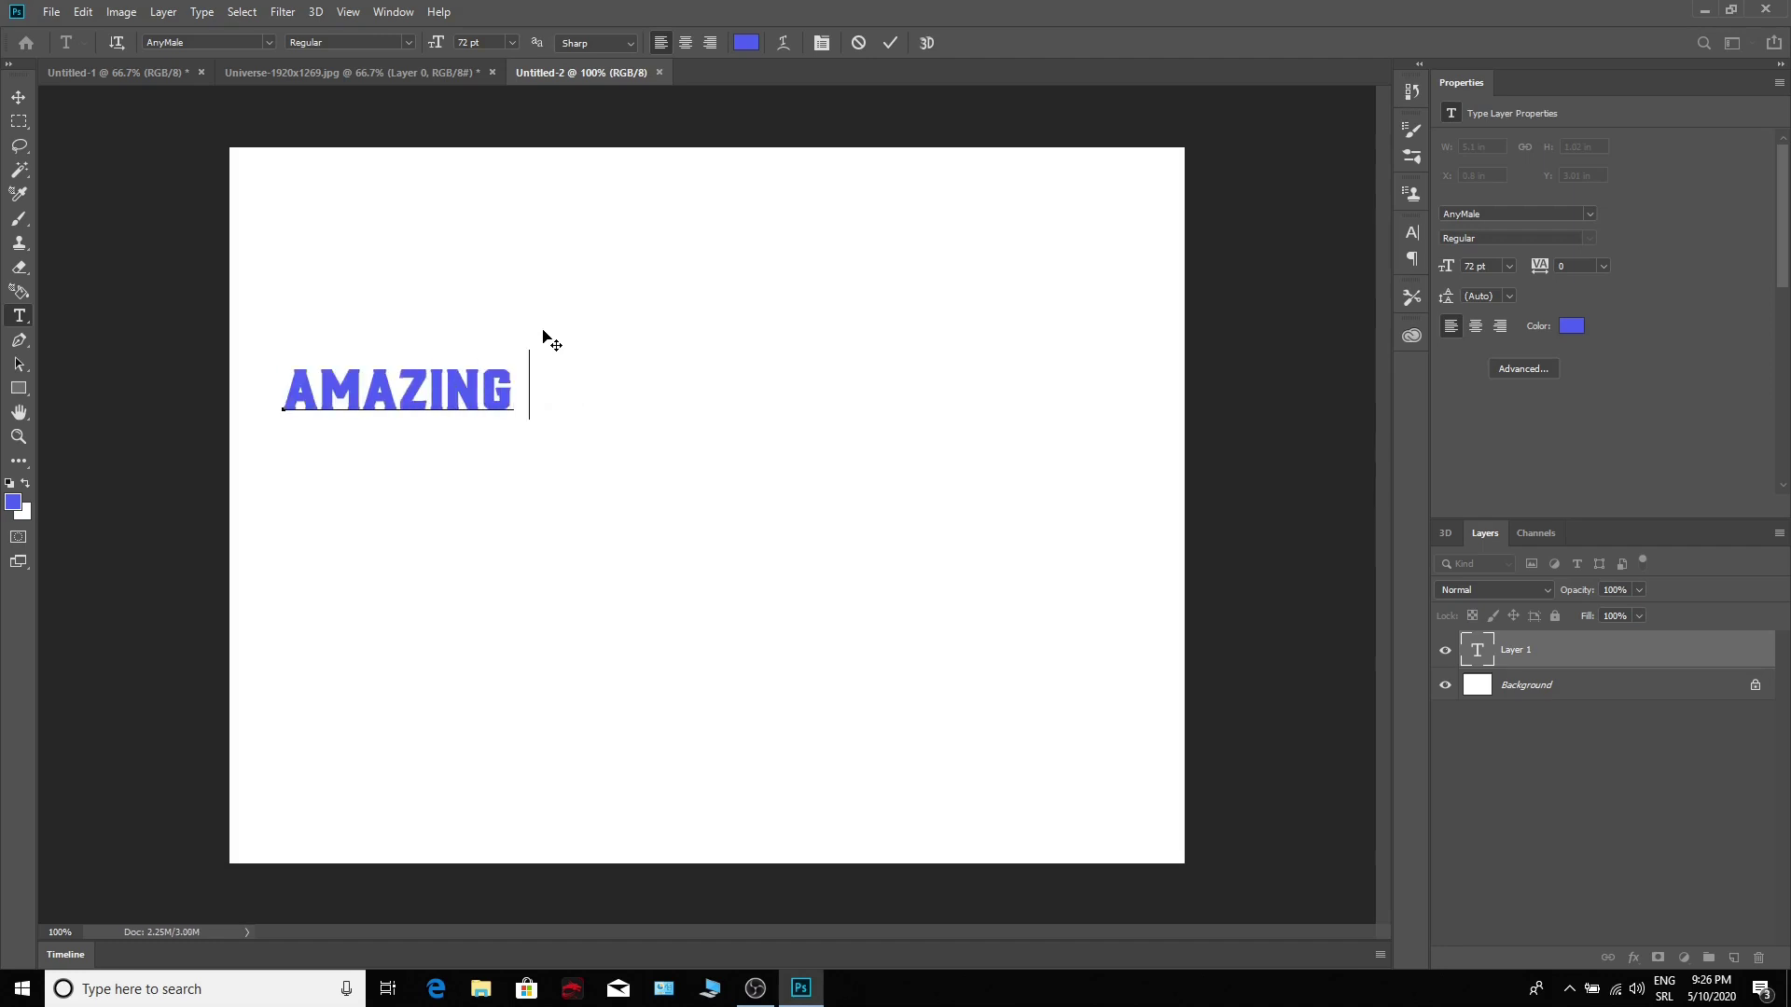
text(TEXT)
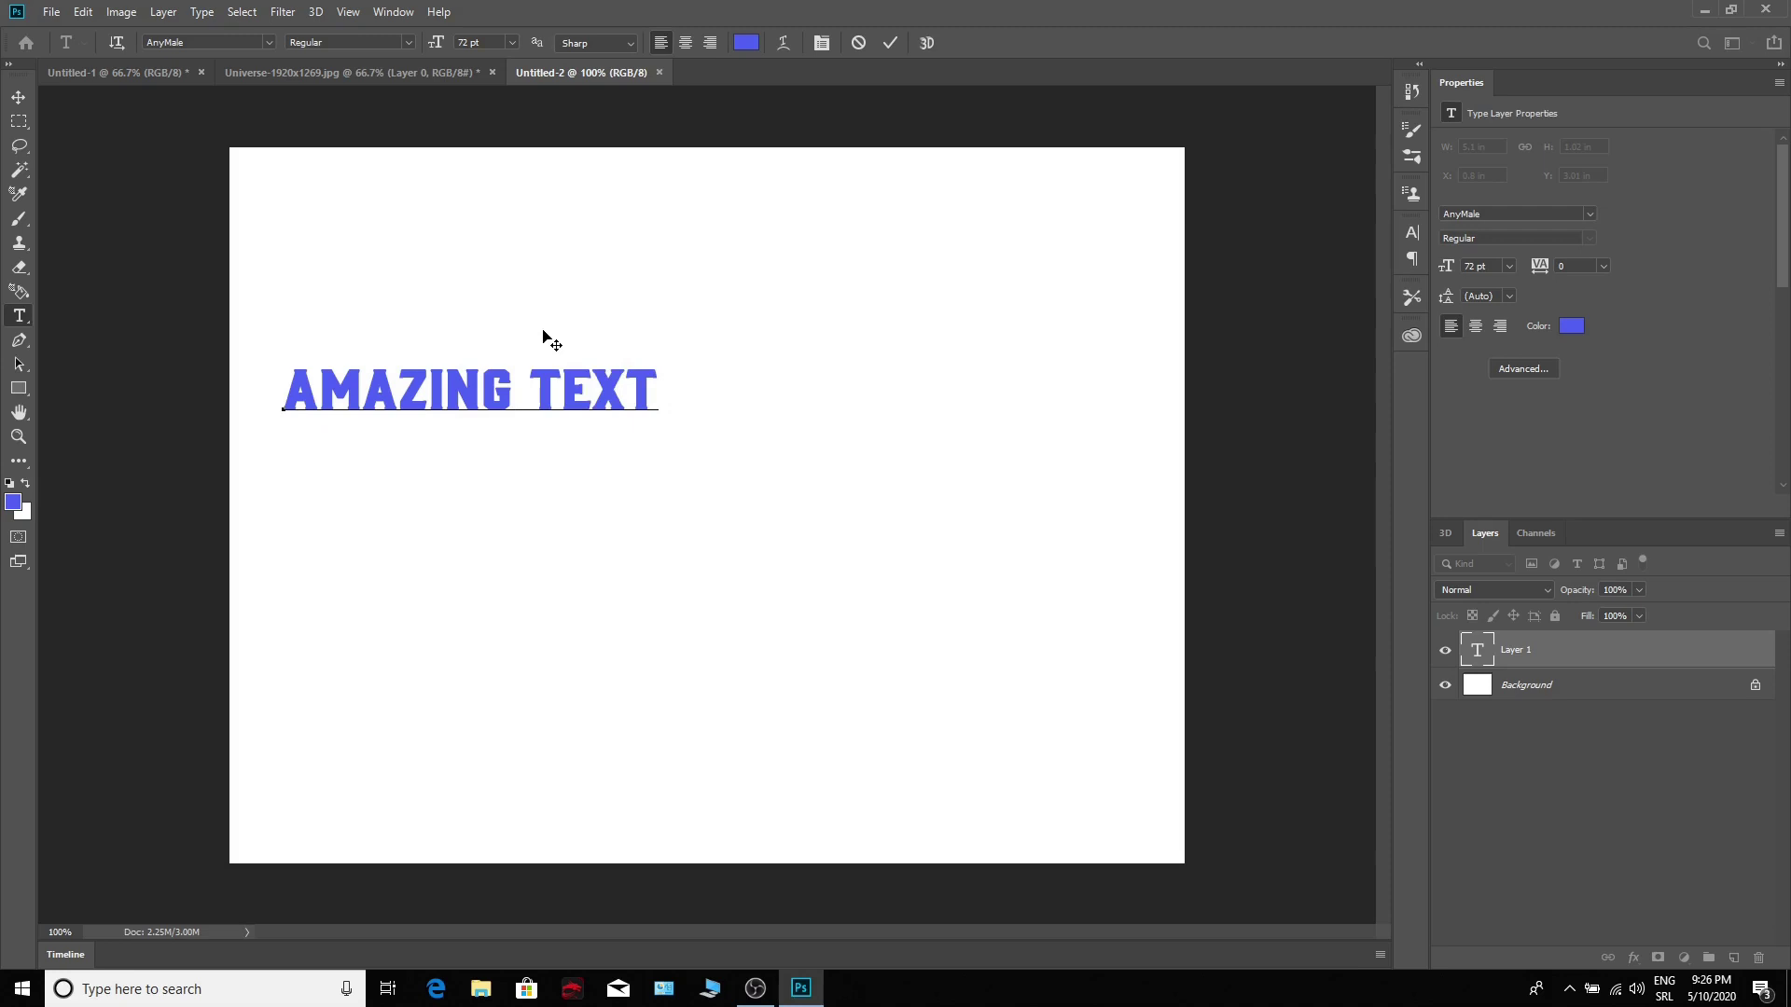
text( E)
key(BackSpace)
key(BackSpace)
text(EFFECT)
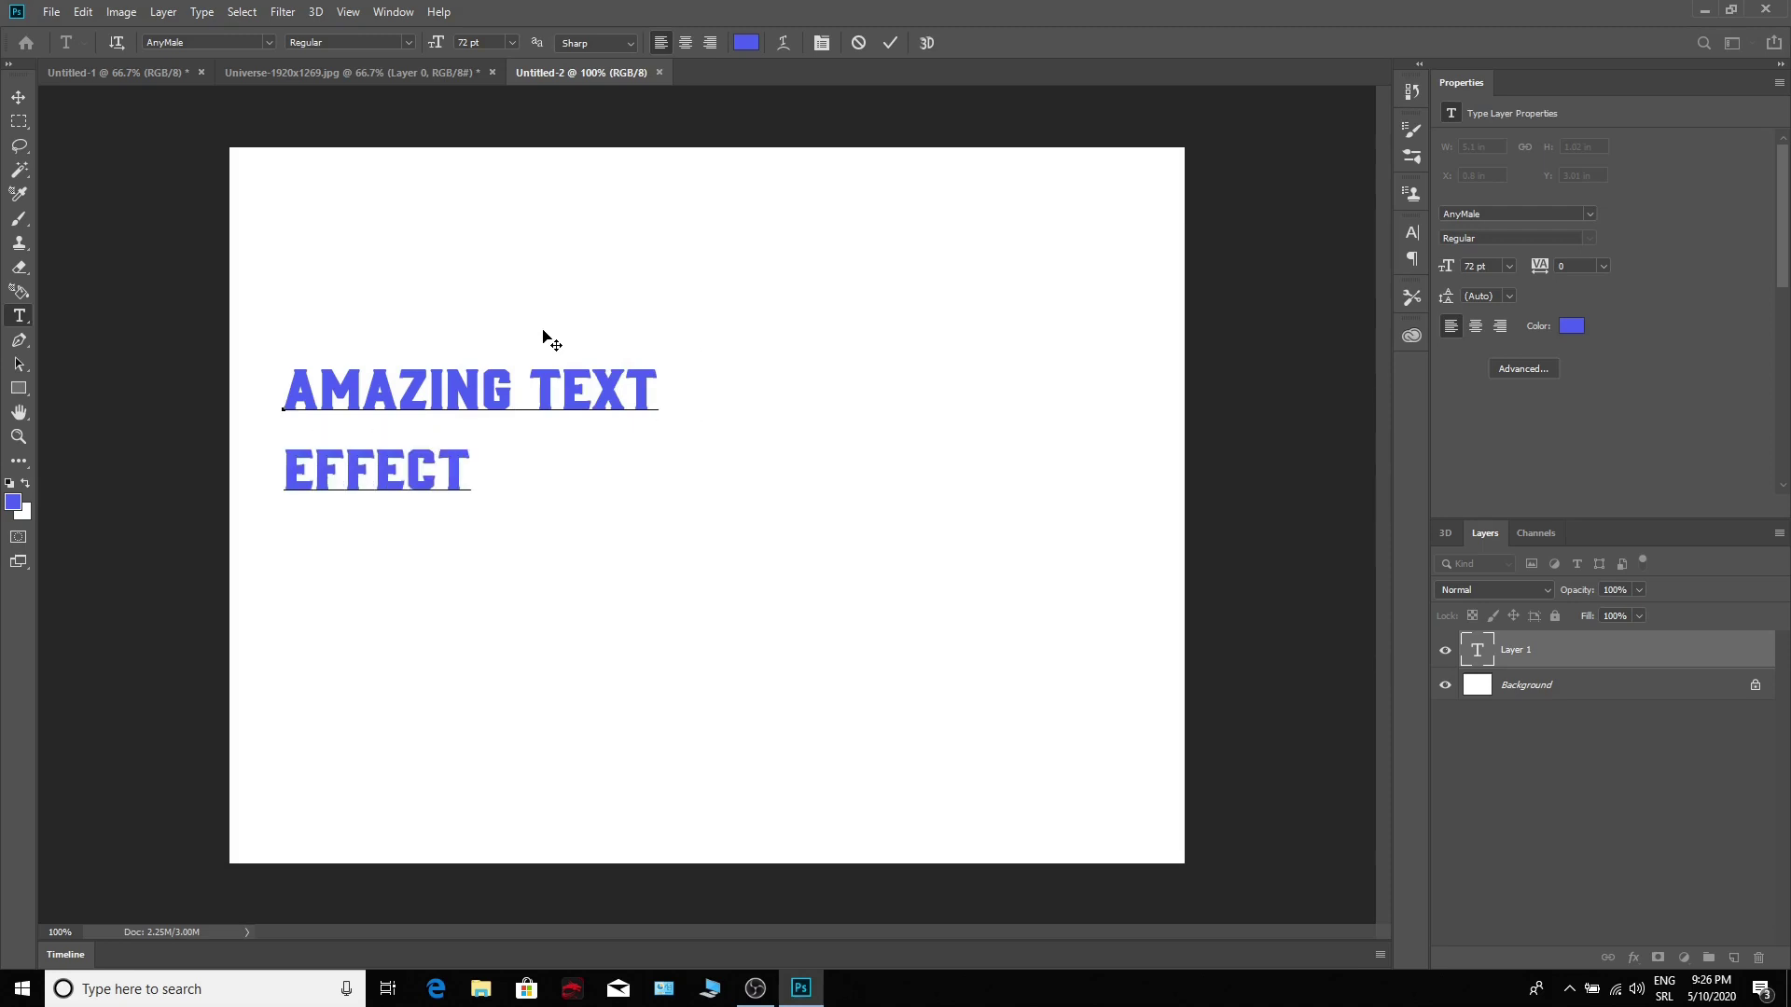
Step: Move the text to about the middle of the canvas and indent "effect" with spaces to centre it under the first line
click(14, 99)
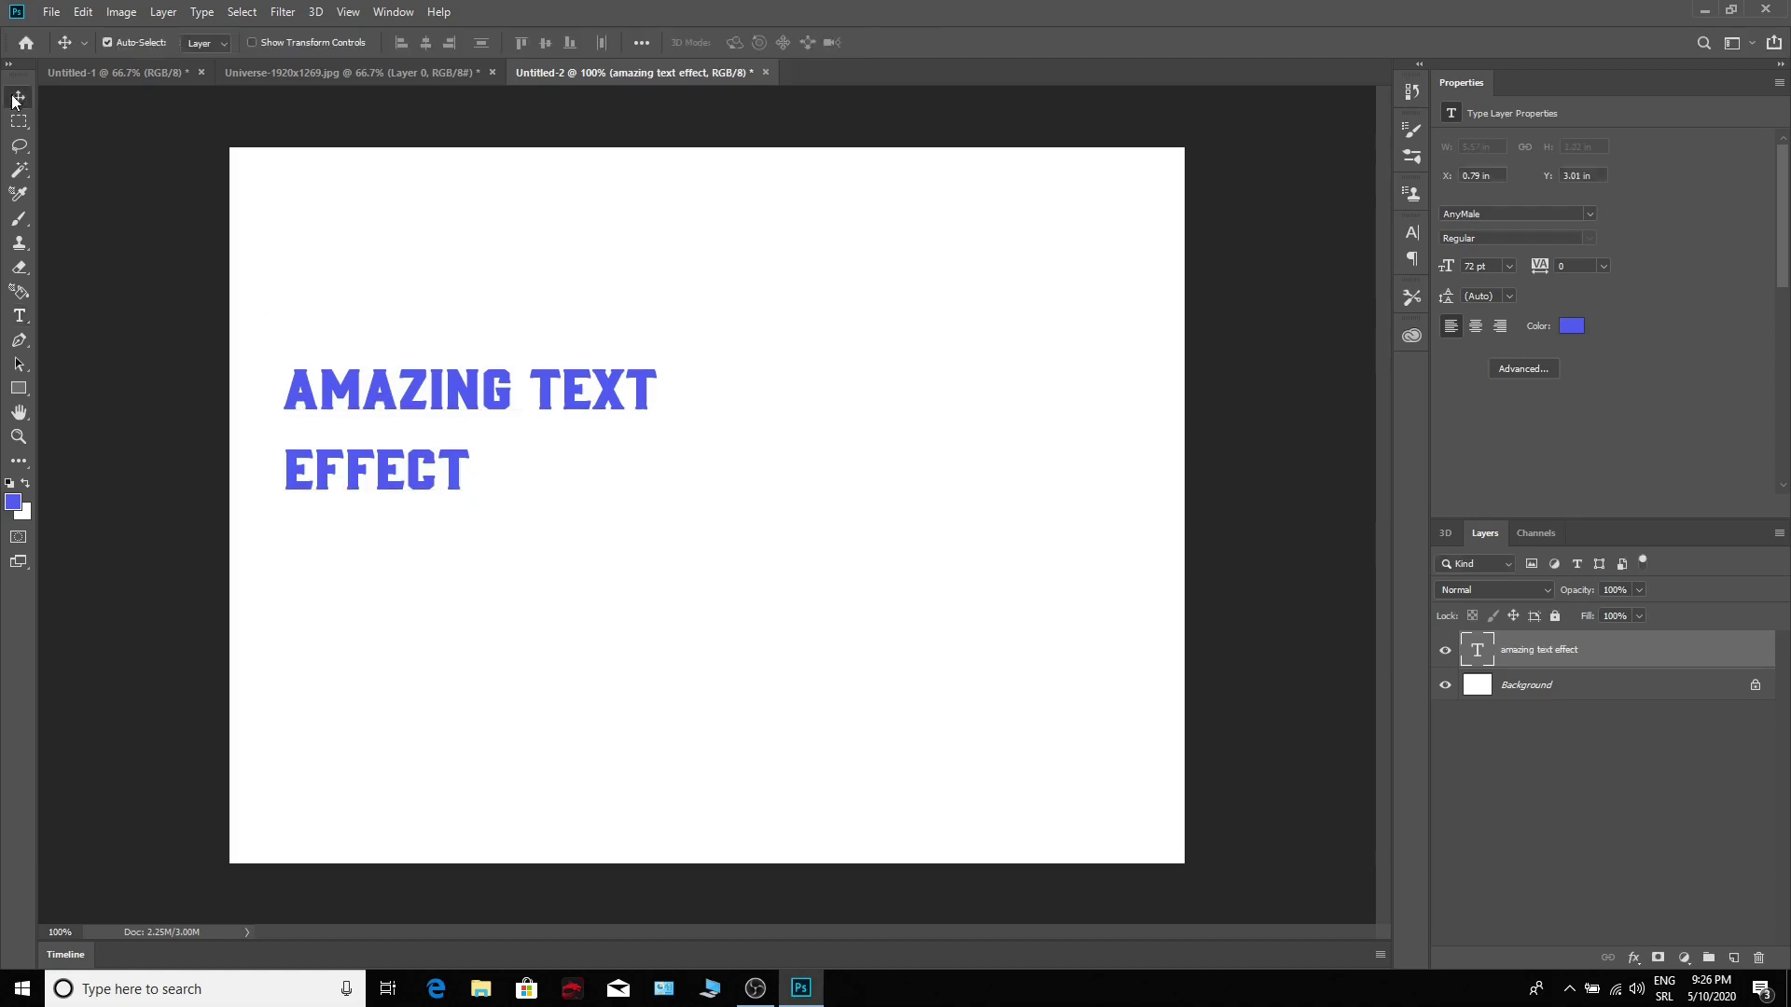
drag(452, 405, 637, 454)
key(t)
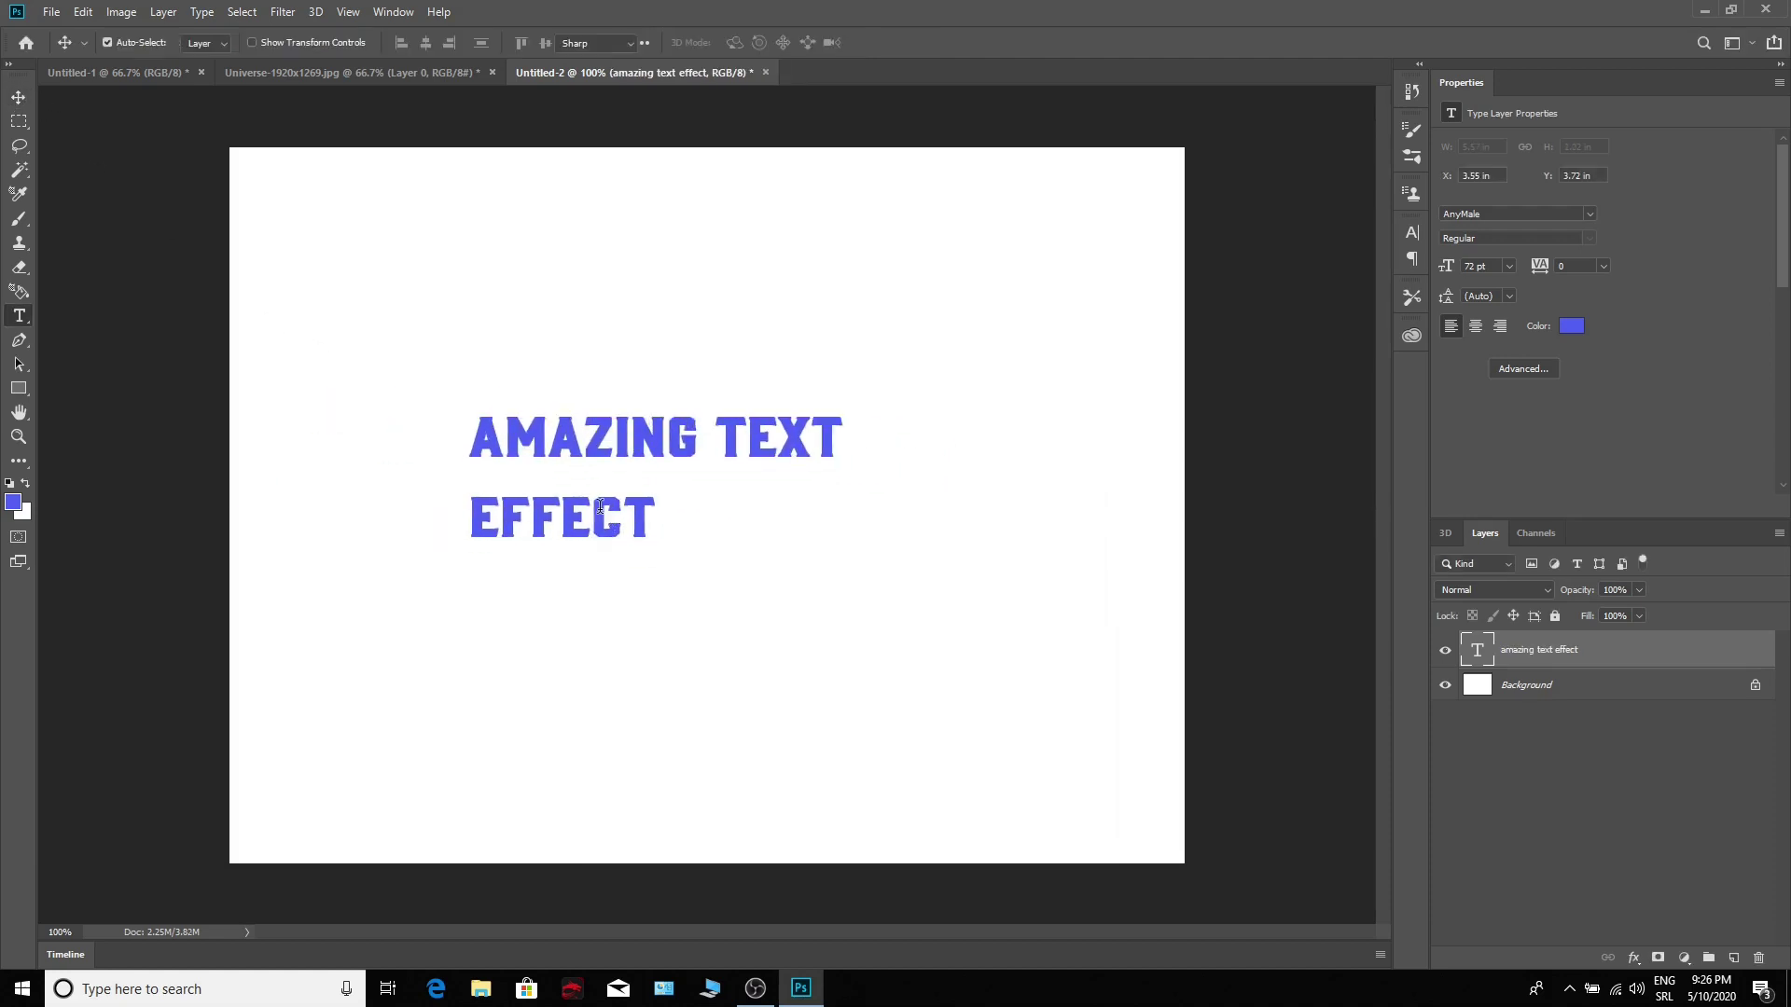
click(600, 507)
click(478, 522)
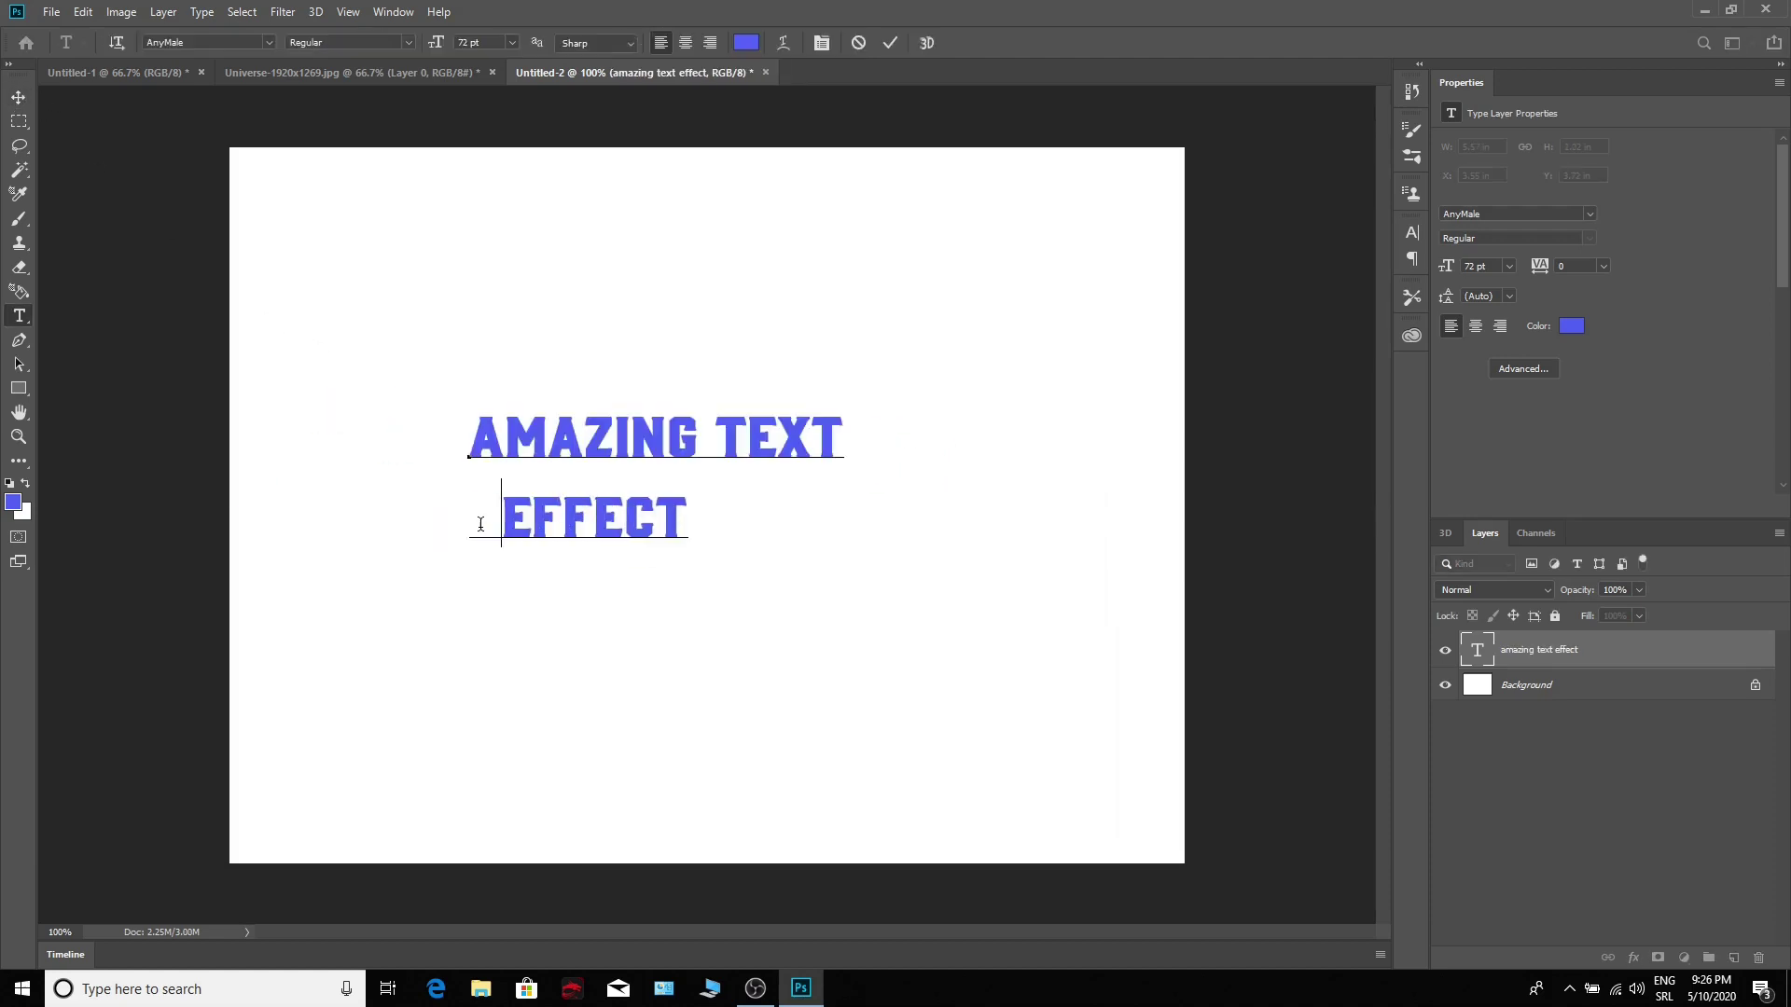
click(30, 101)
mouse_move(695, 457)
mouse_down()
mouse_move(681, 485)
mouse_move(698, 455)
mouse_move(718, 457)
mouse_move(707, 471)
mouse_up()
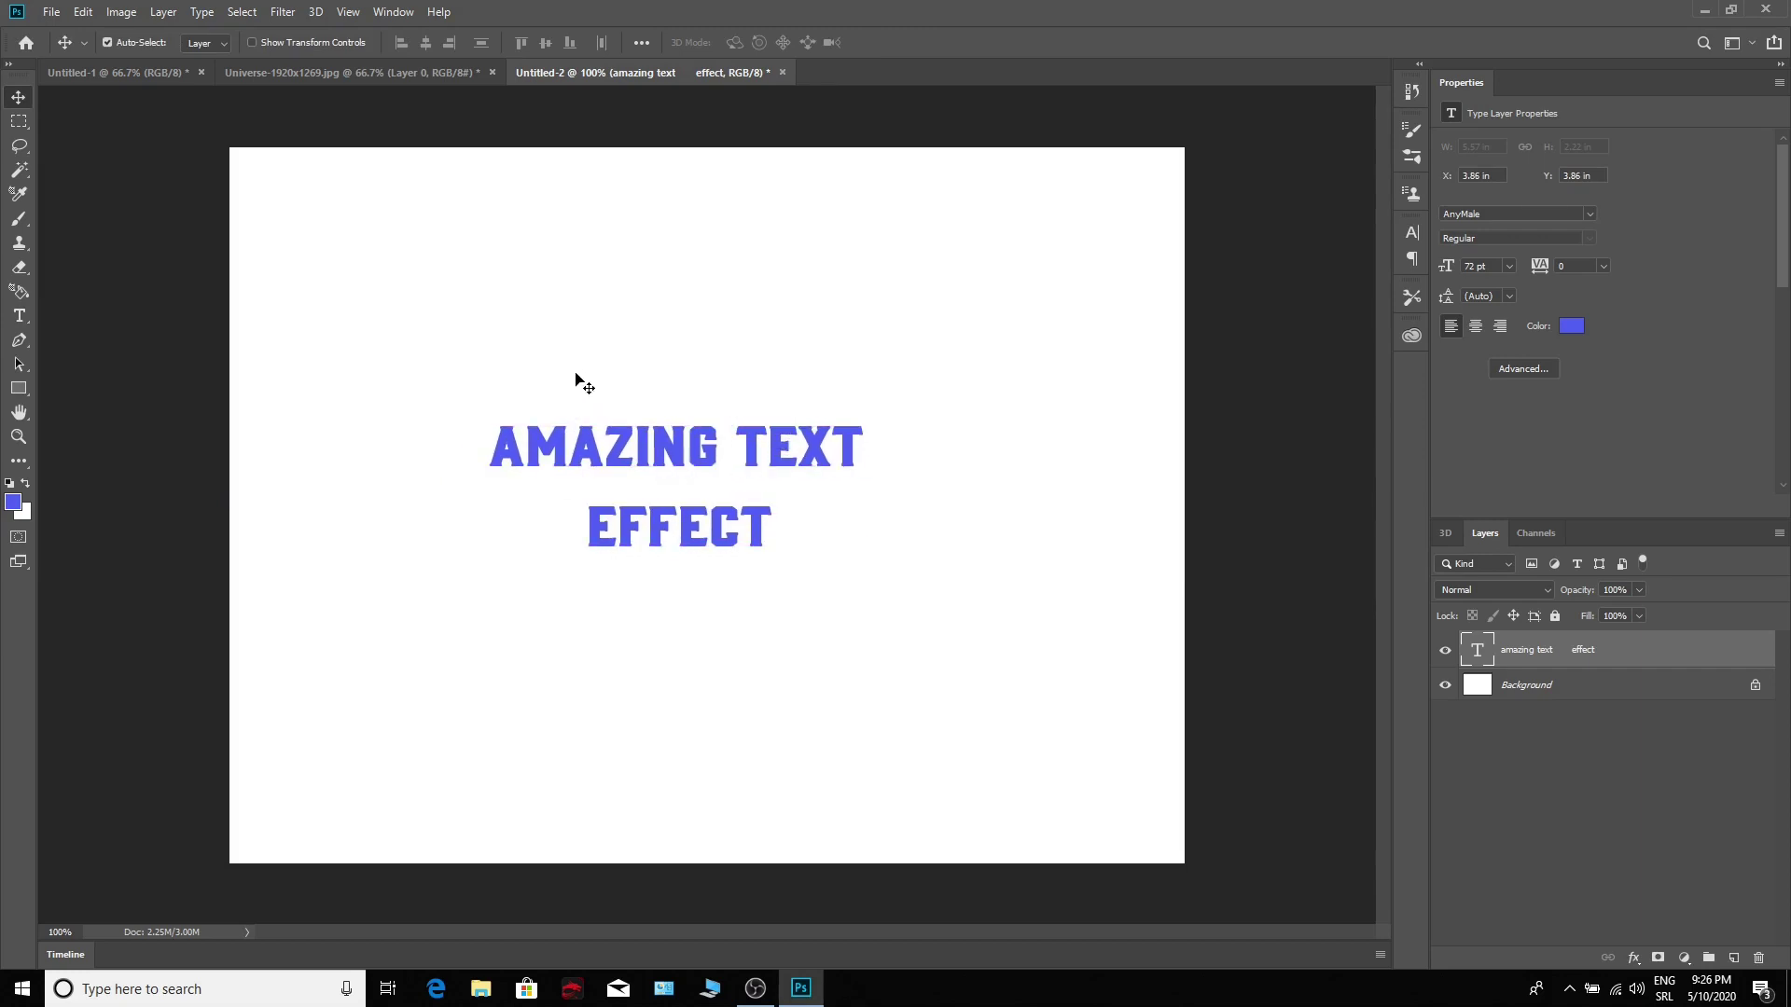
Step: Enlarge the text with Free Transform to about 150 pt and centre it so it spans most of the canvas width
click(83, 12)
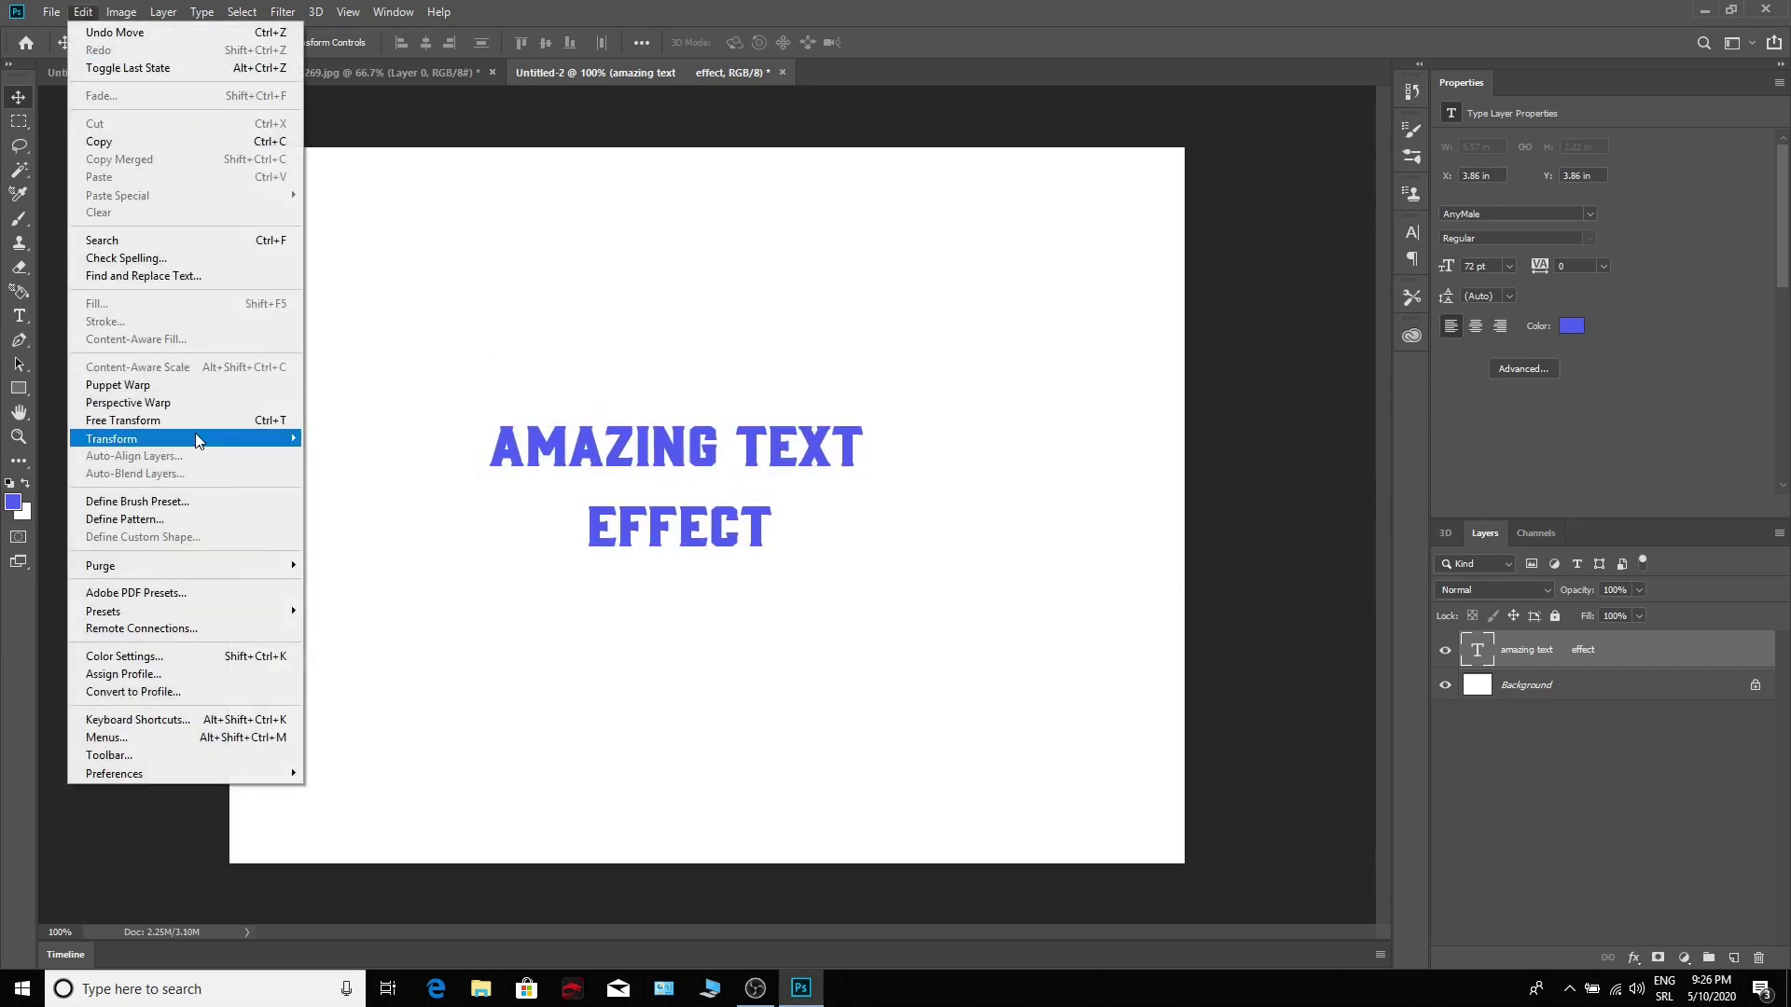
click(170, 421)
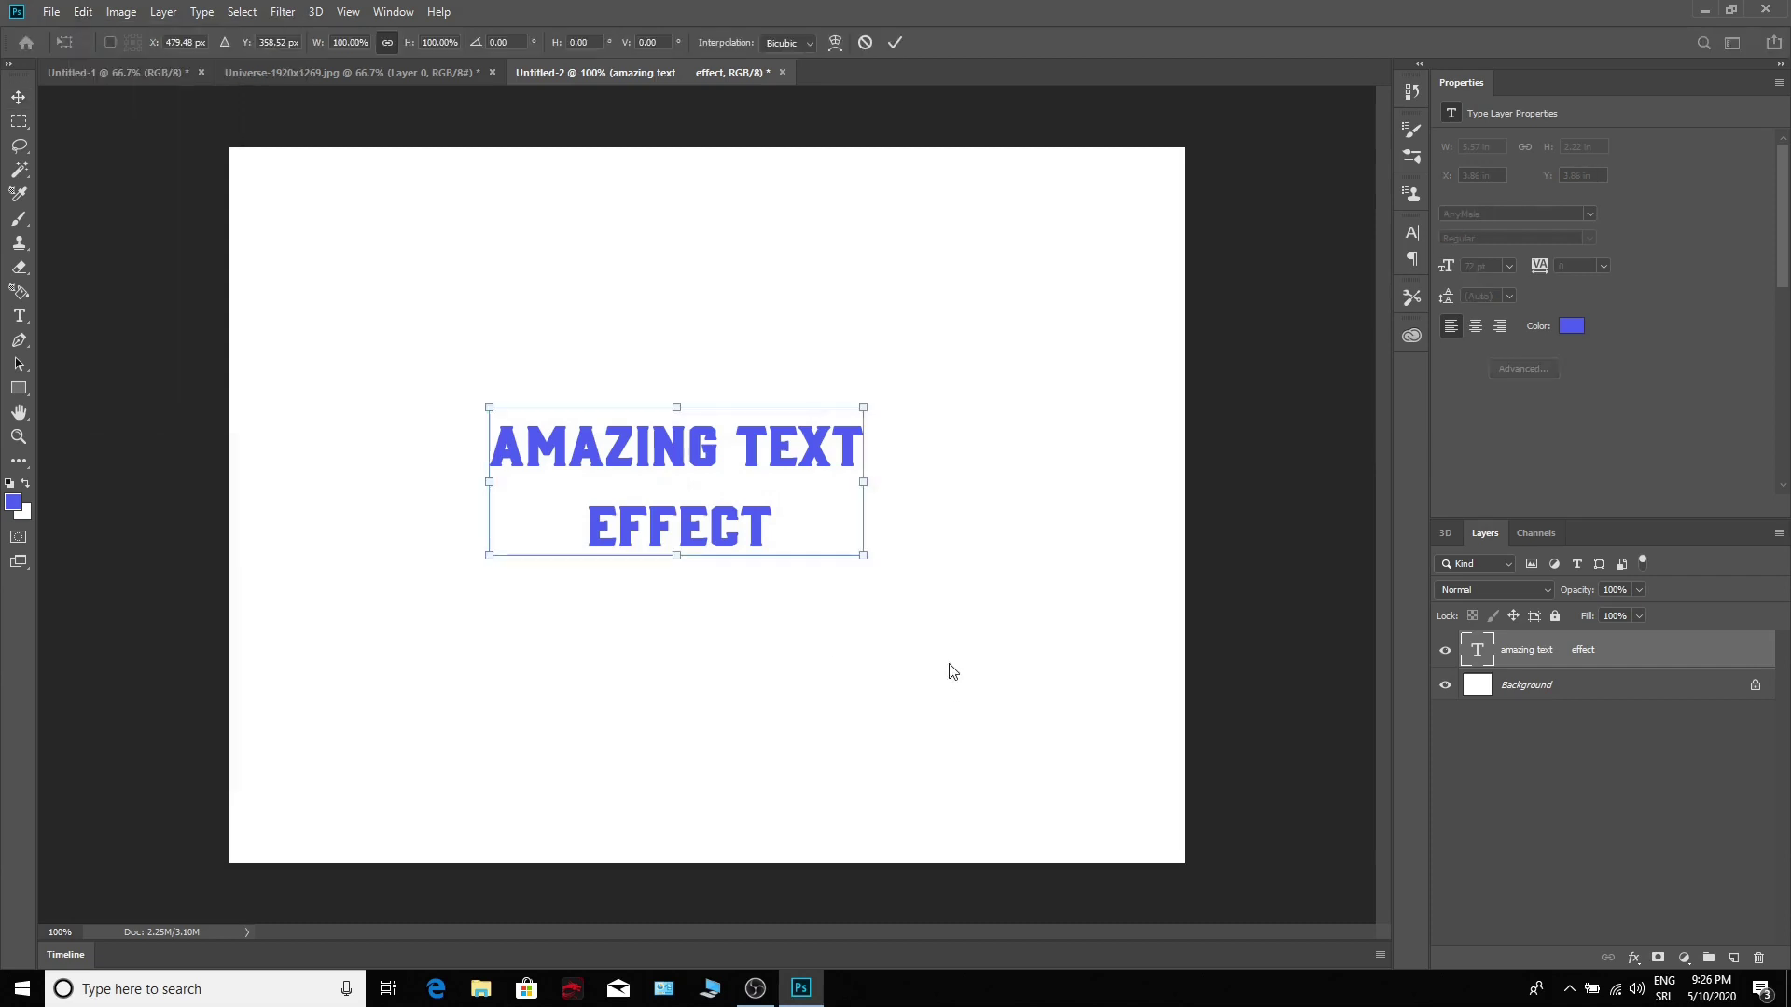
drag(858, 558, 1177, 776)
drag(930, 633, 753, 576)
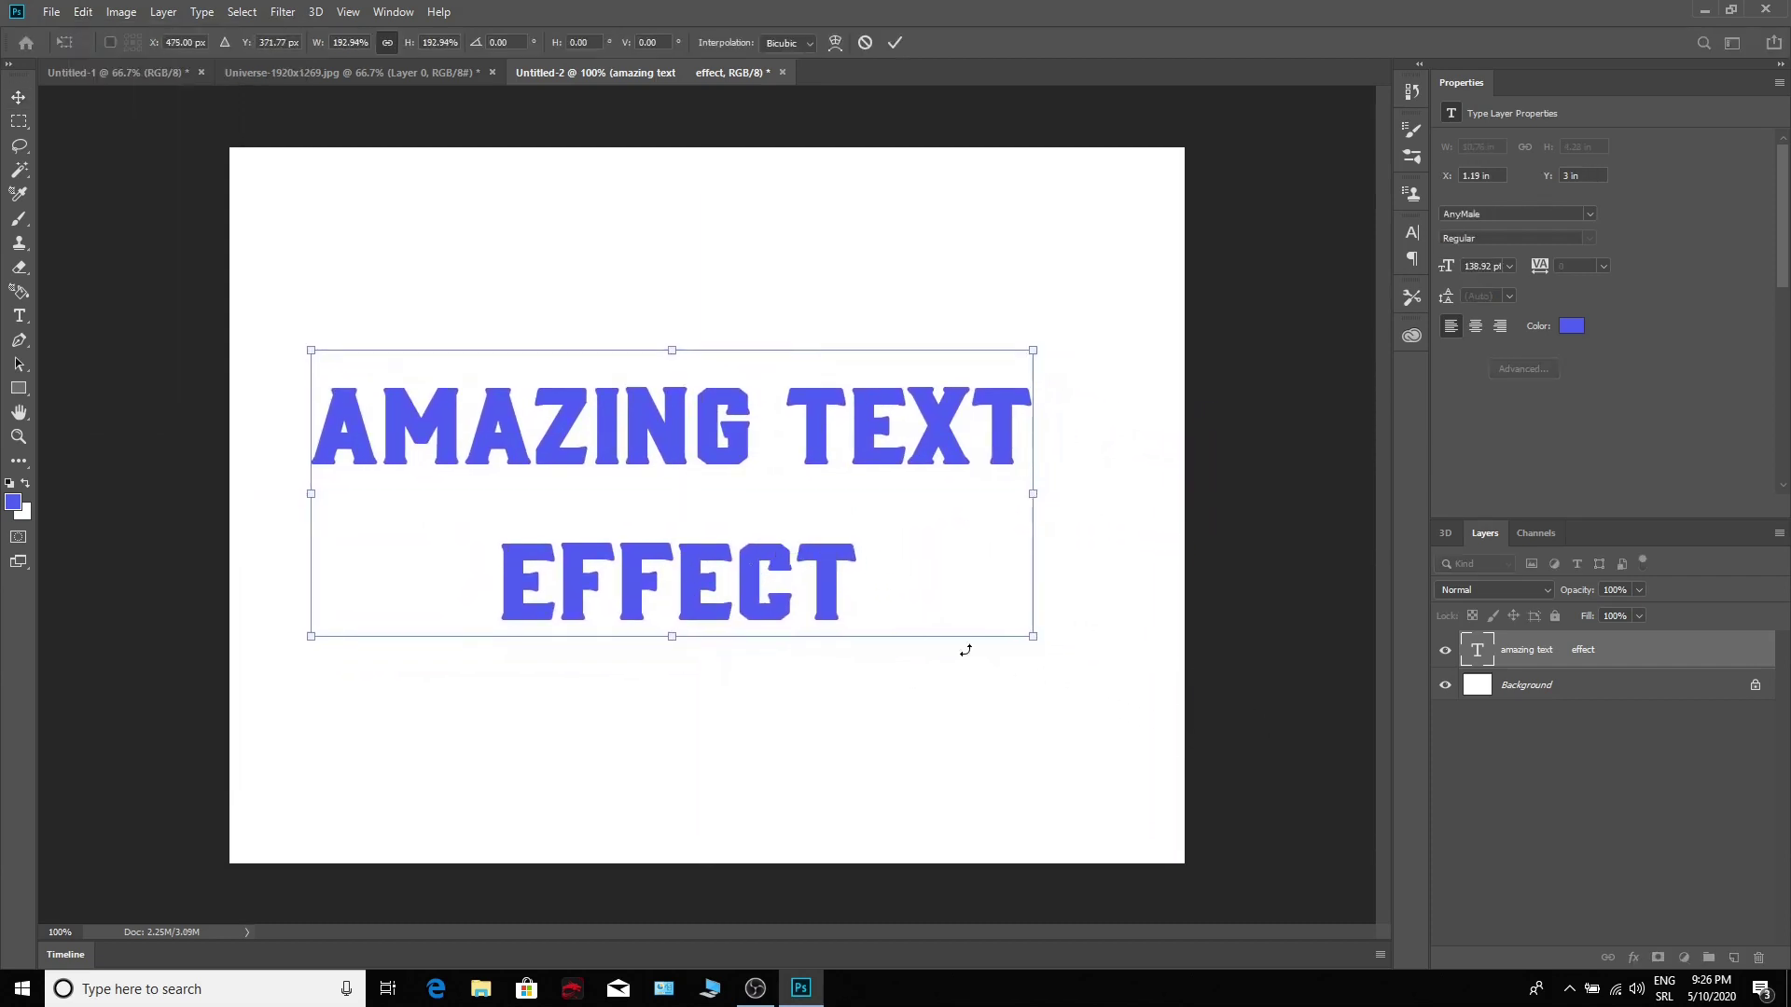
drag(1027, 637, 1091, 662)
key(Return)
double_click(800, 432)
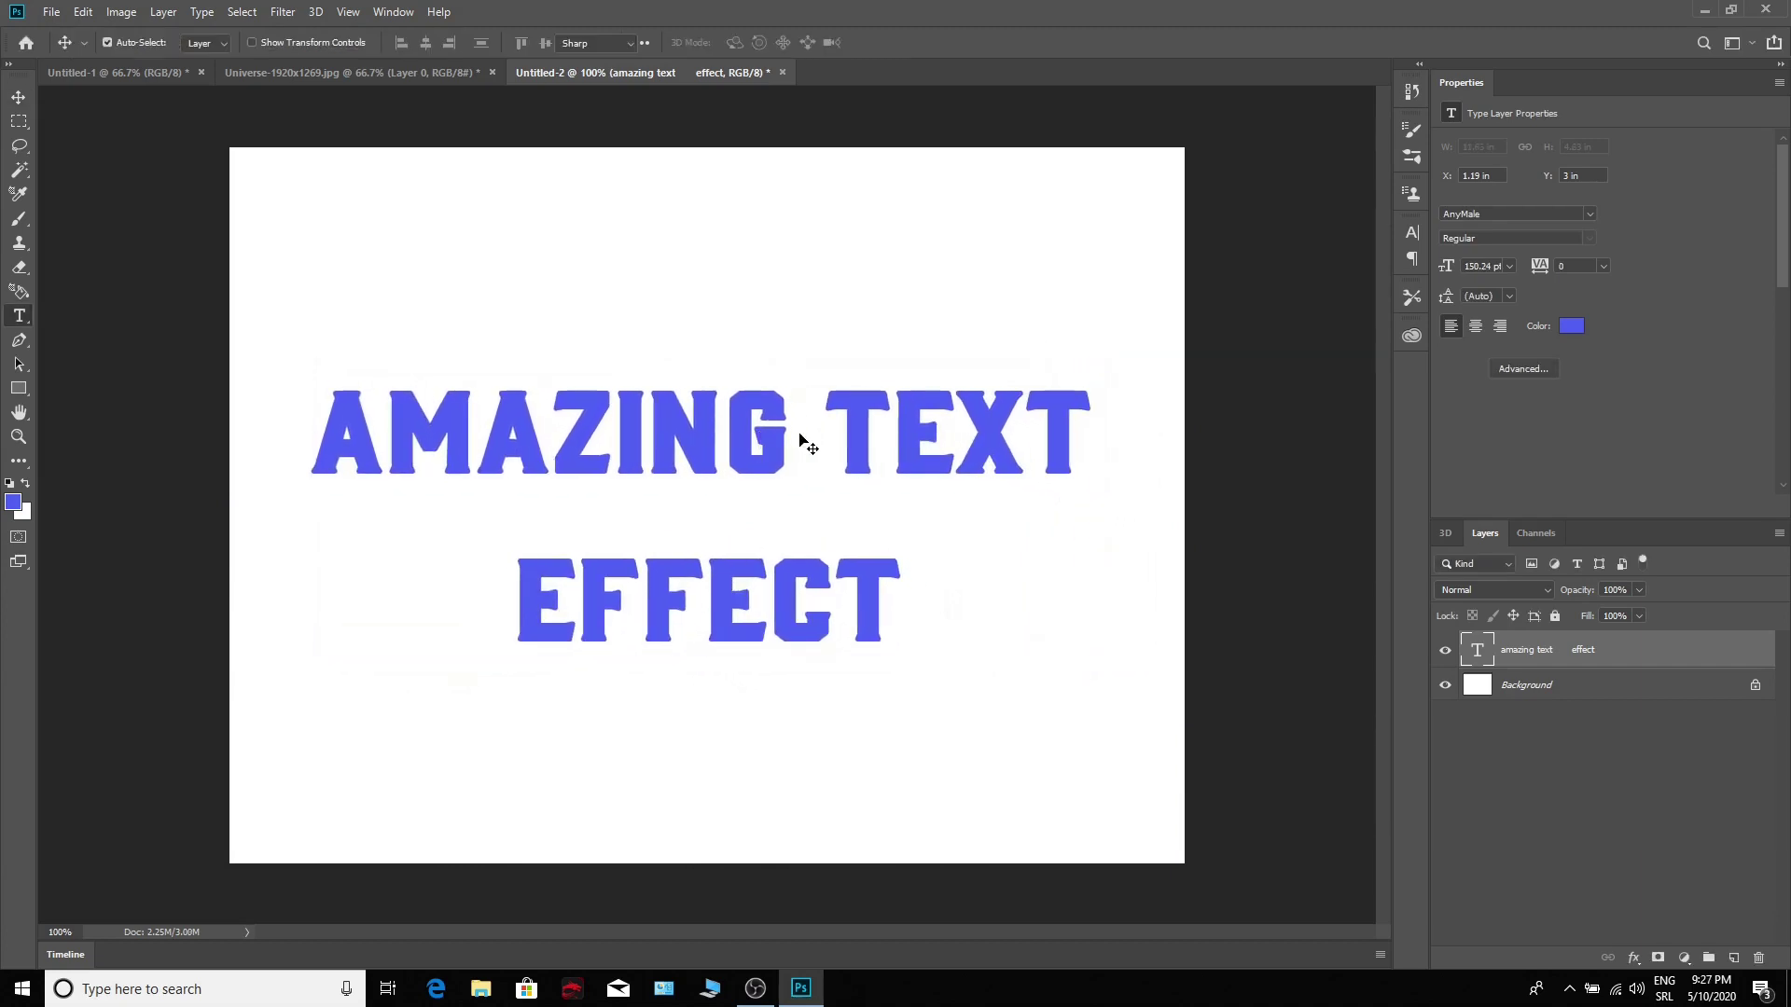
click(802, 433)
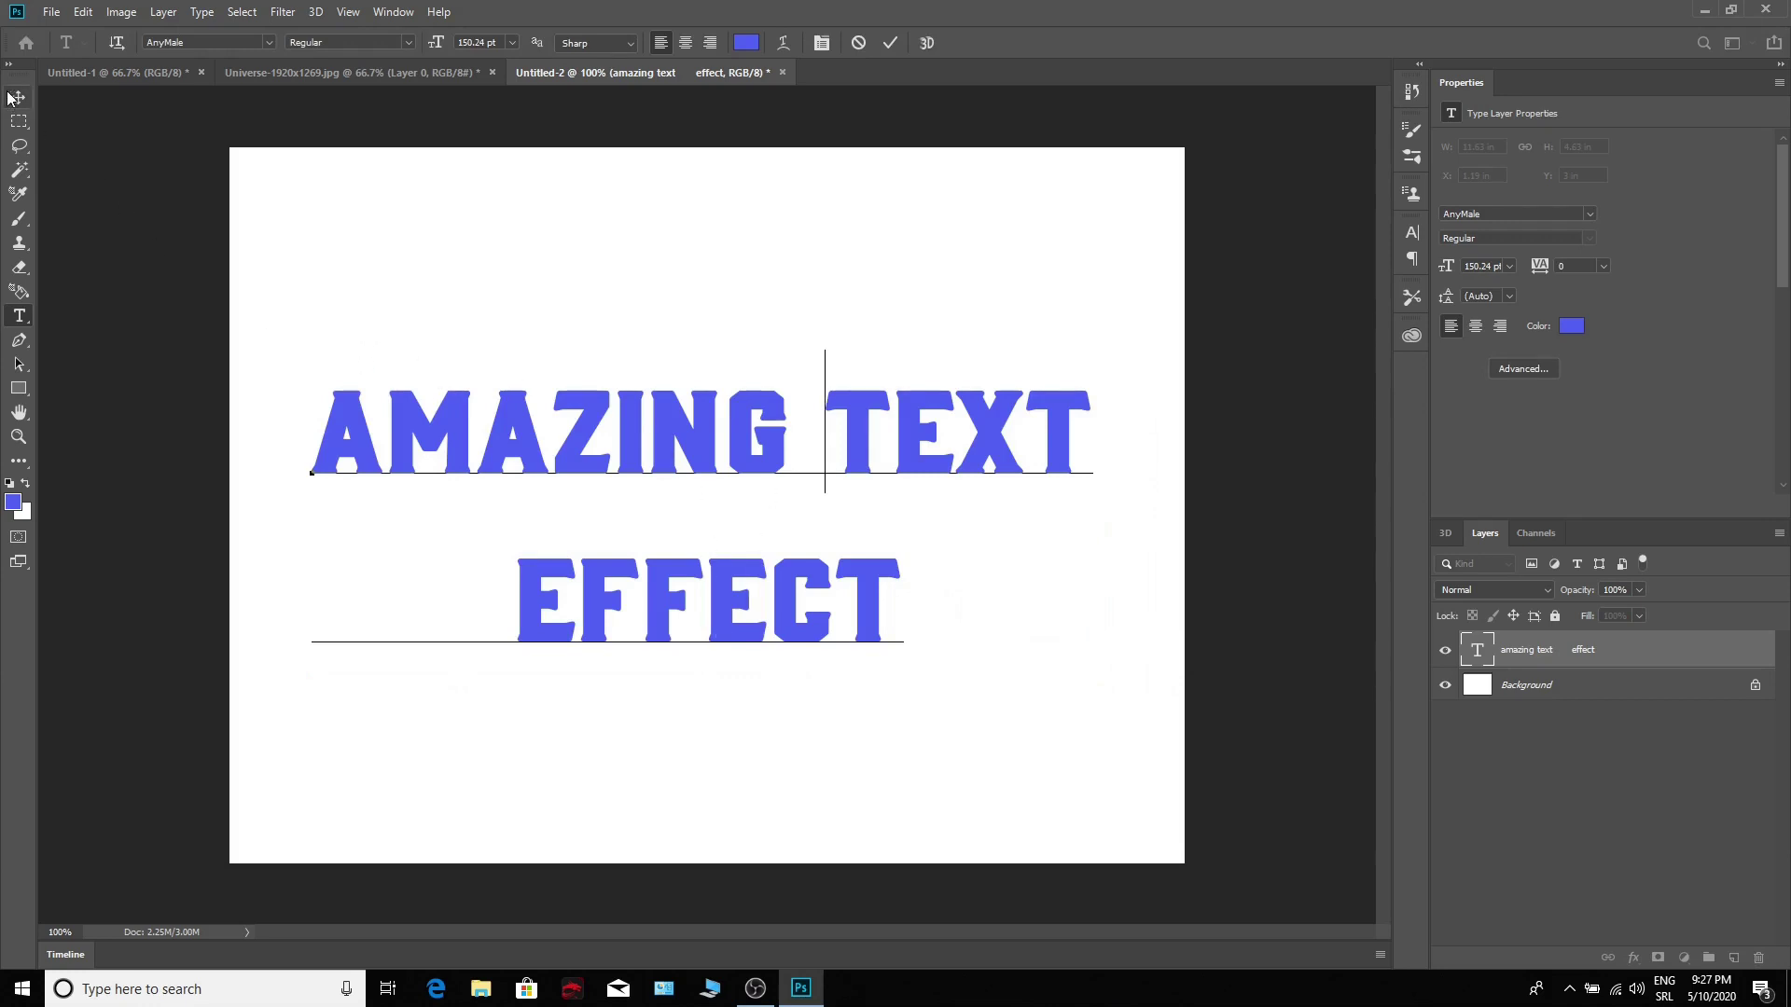
key(ctrl+Return)
key(v)
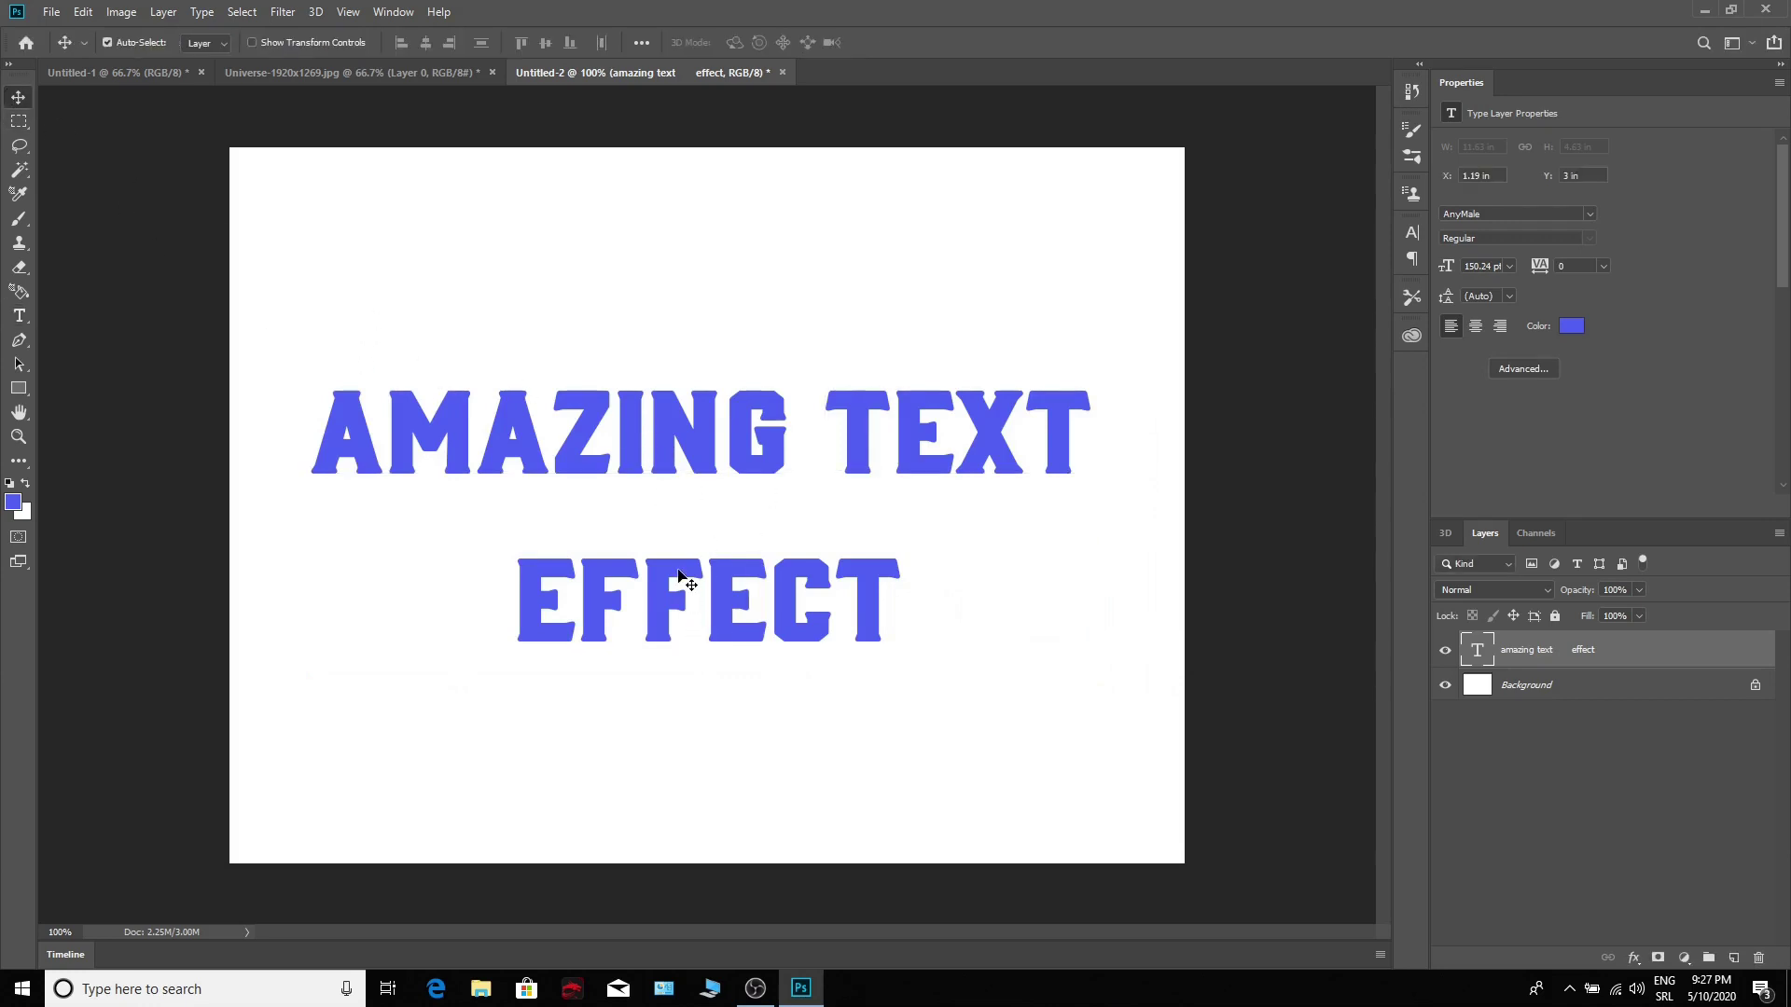
Step: Duplicate the text layer and rasterize the copy
right_click(1534, 646)
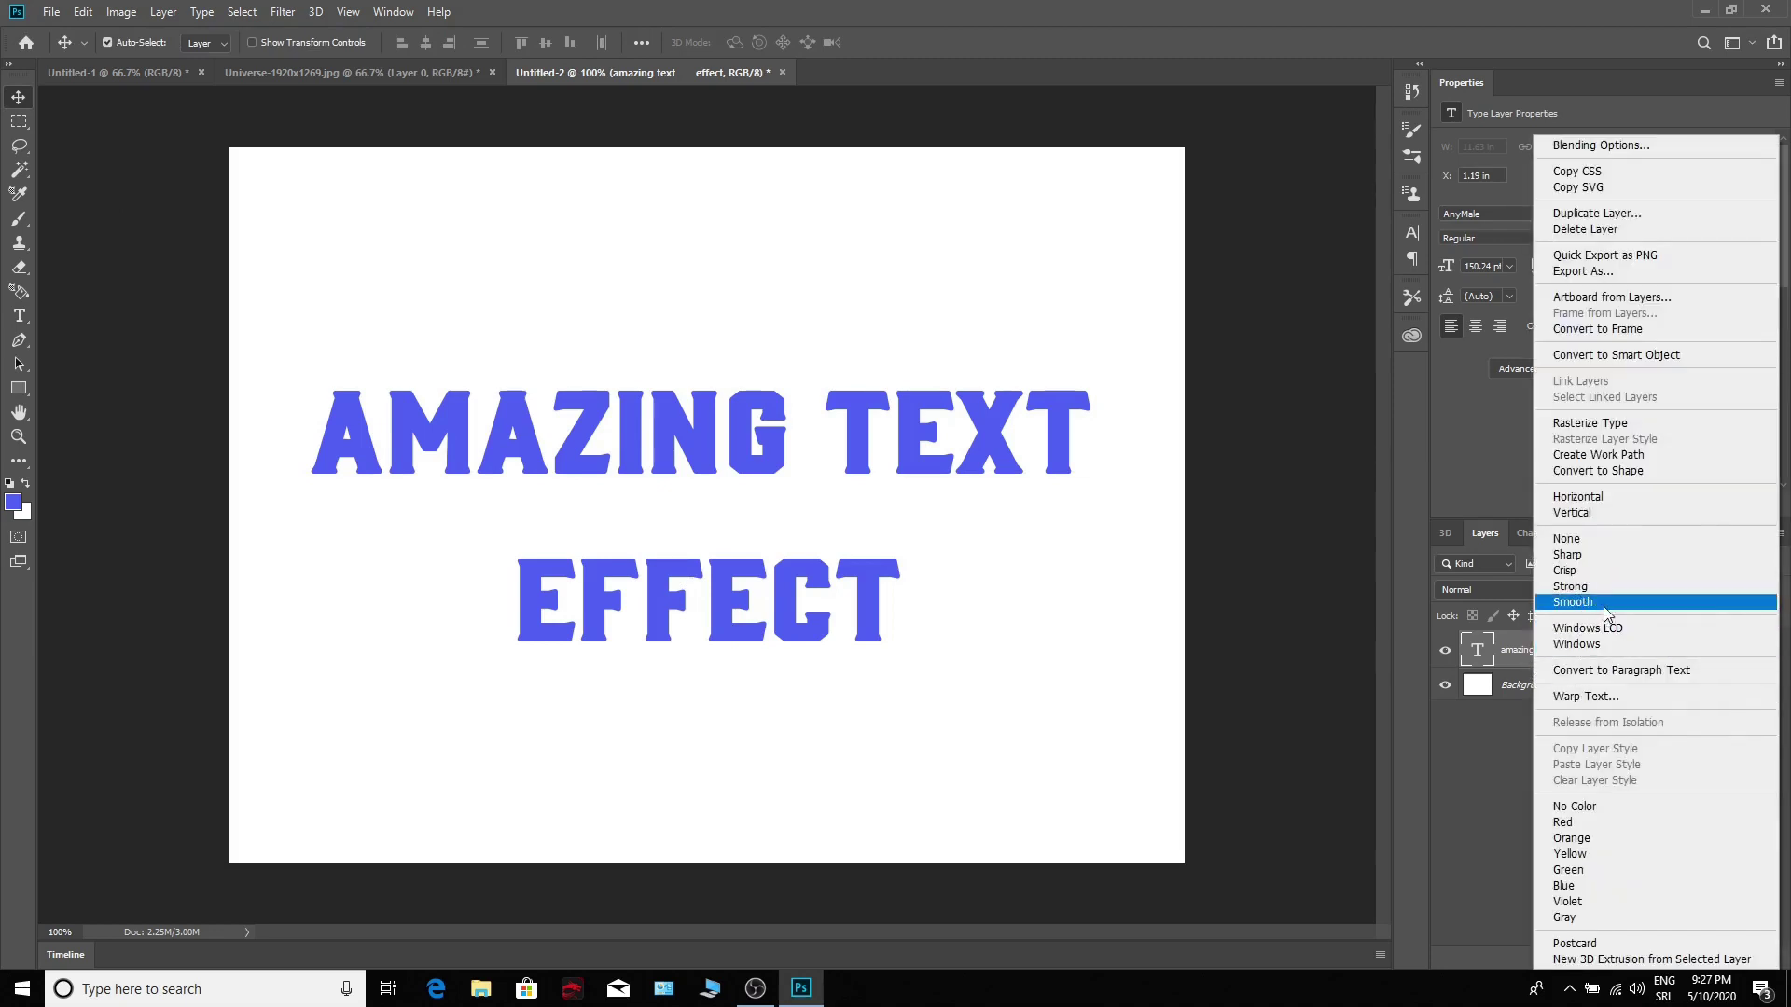
click(1596, 214)
key(Return)
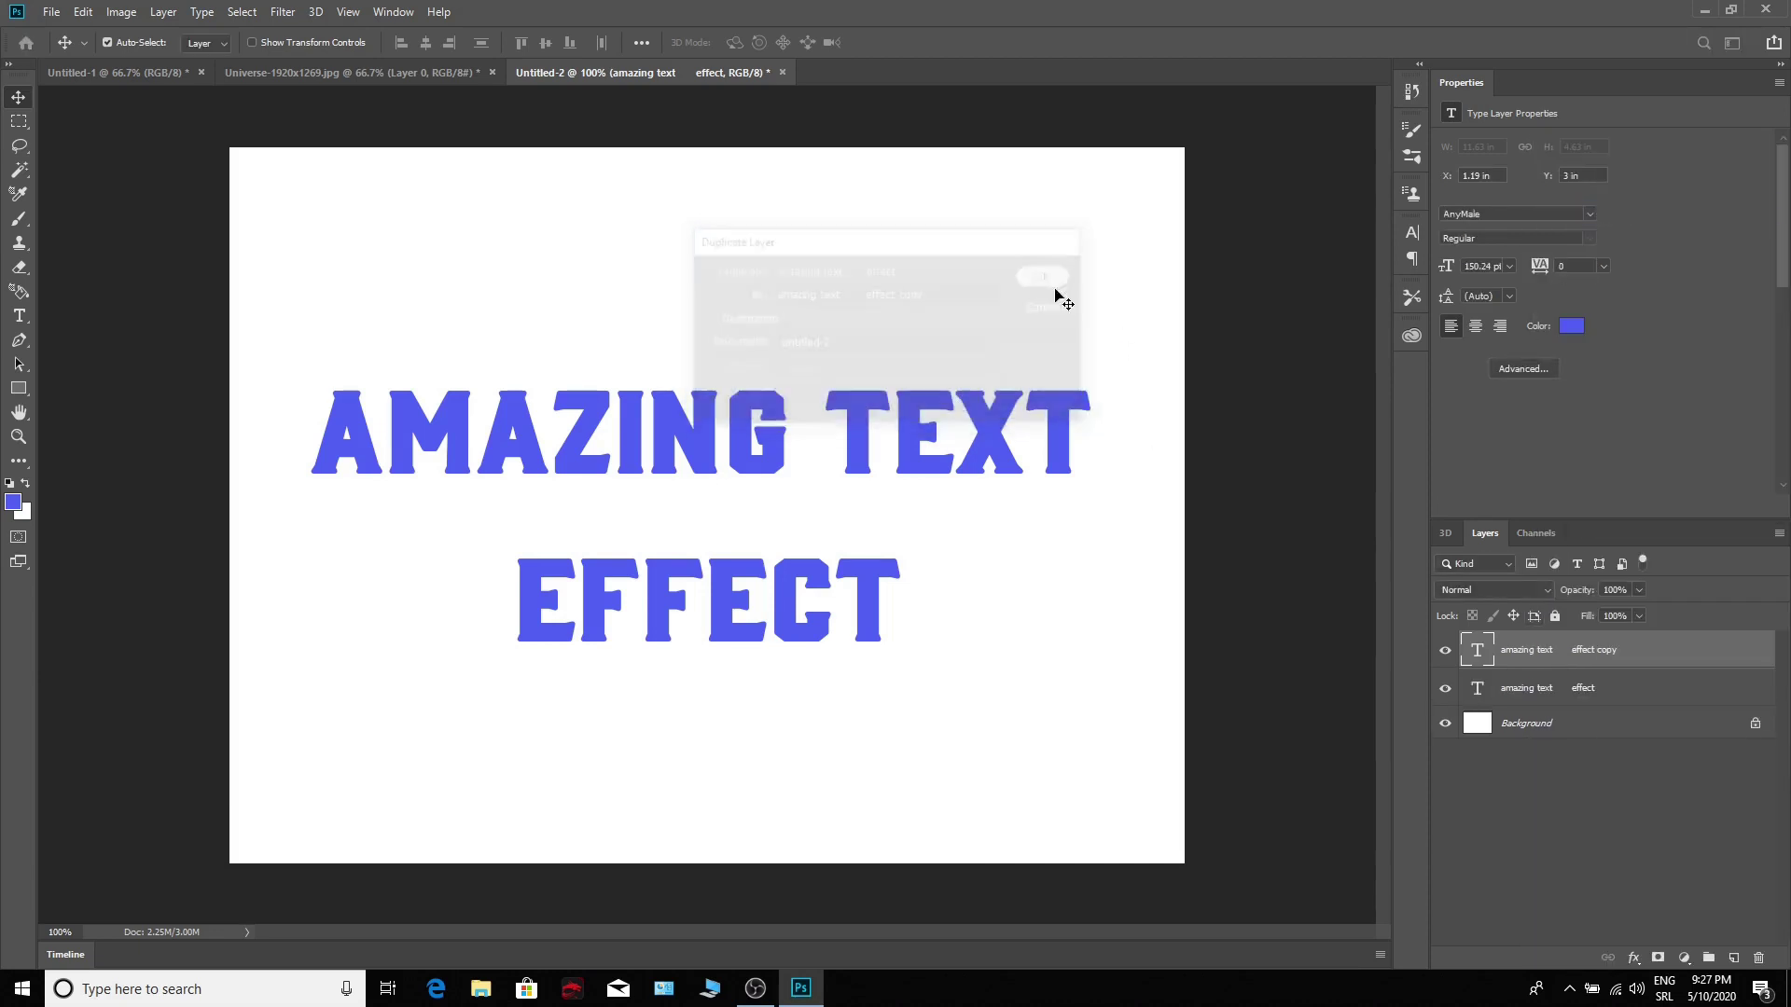
right_click(1536, 653)
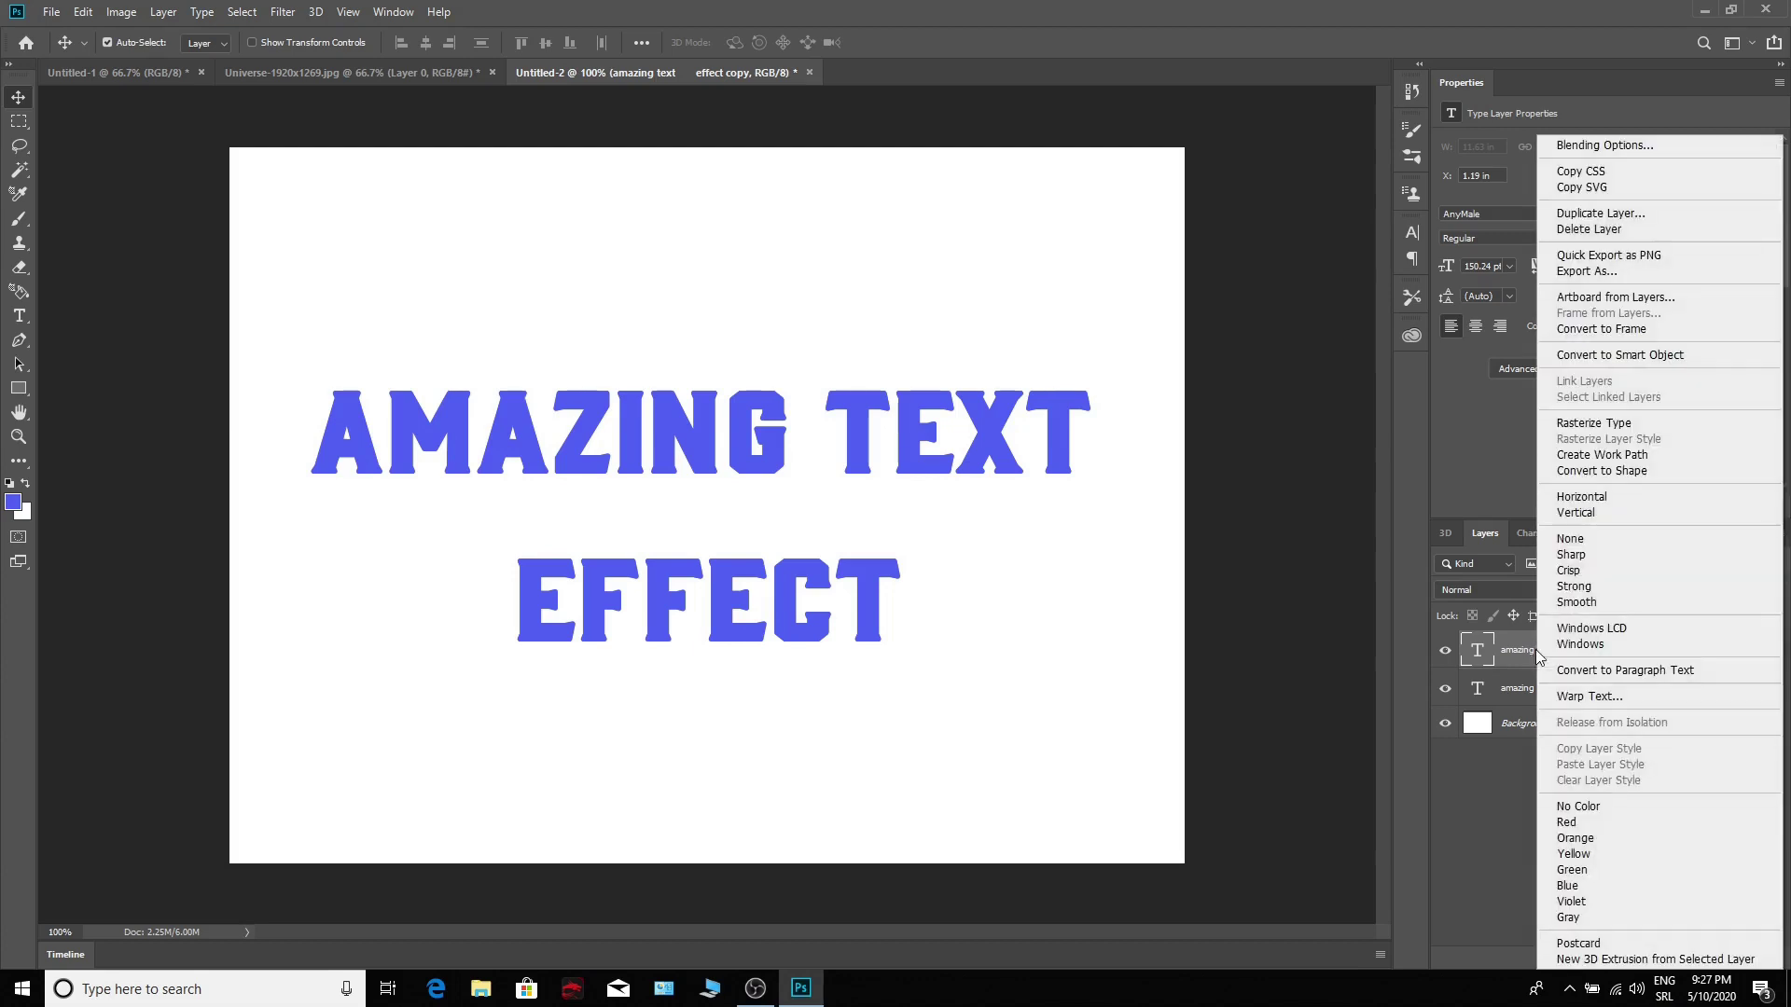
click(1588, 426)
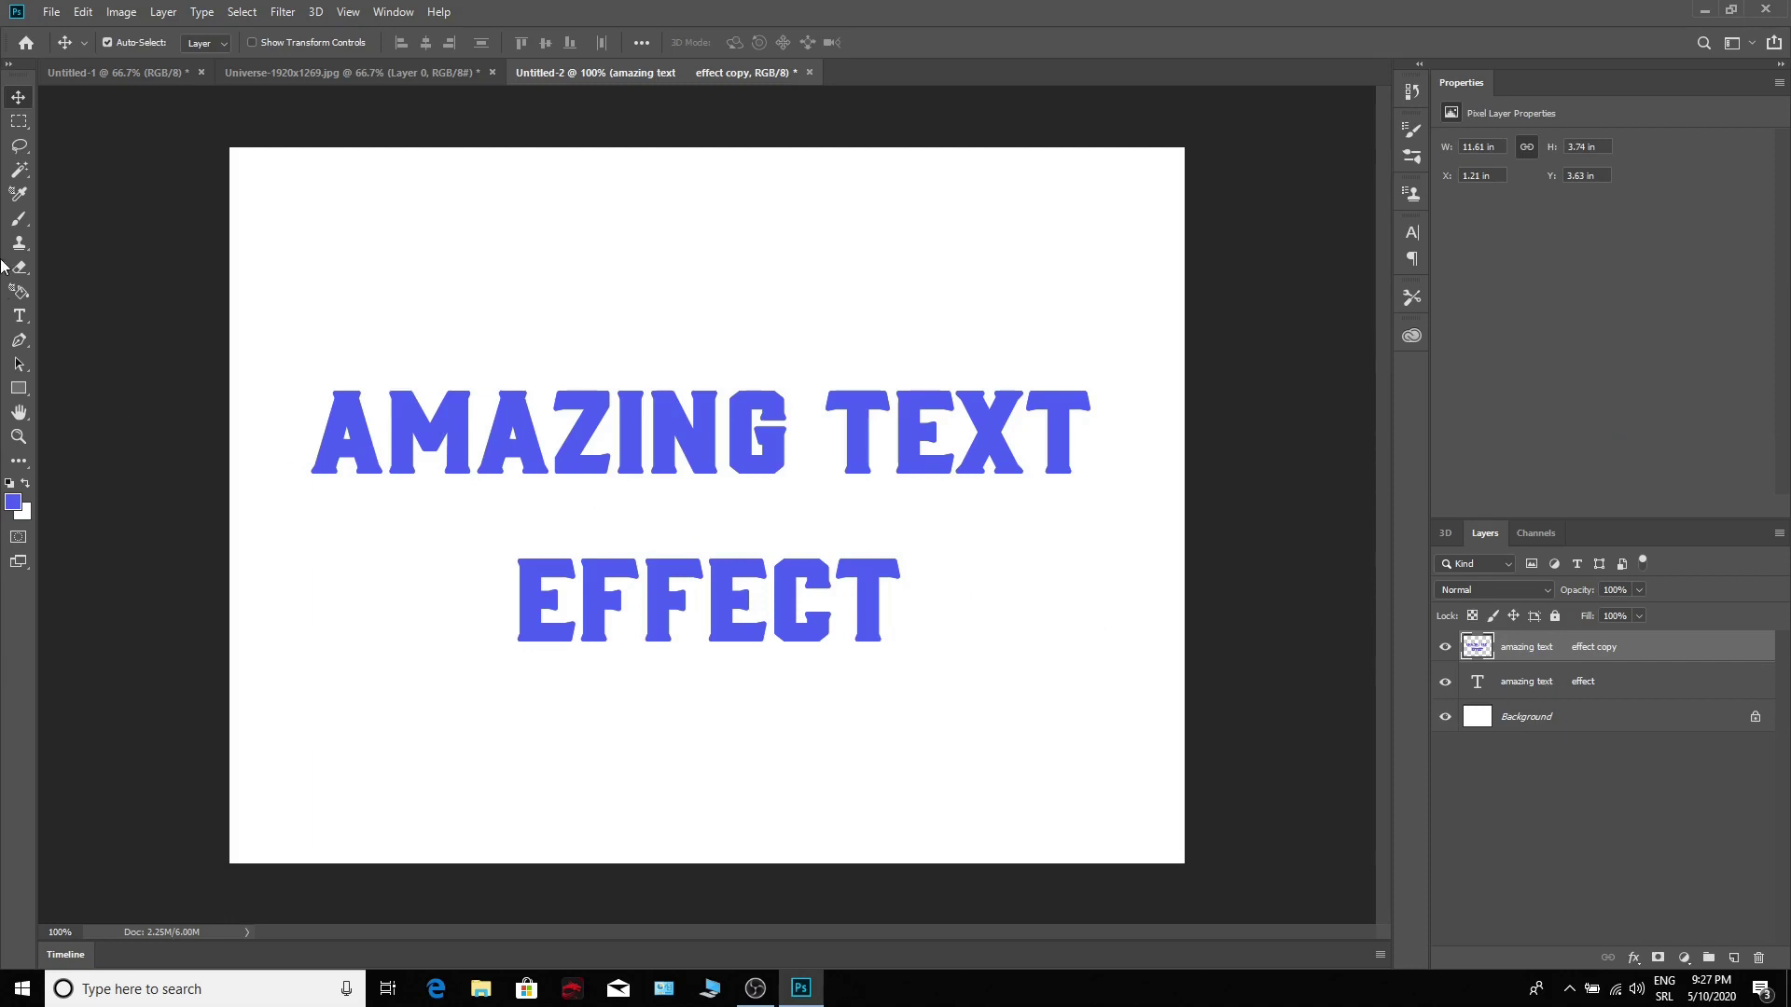
Step: Paint 13 px Hard Round drips beneath both As and the N of AMAZING, both Ts of TEXT, and both Es and the T of EFFECT
click(18, 218)
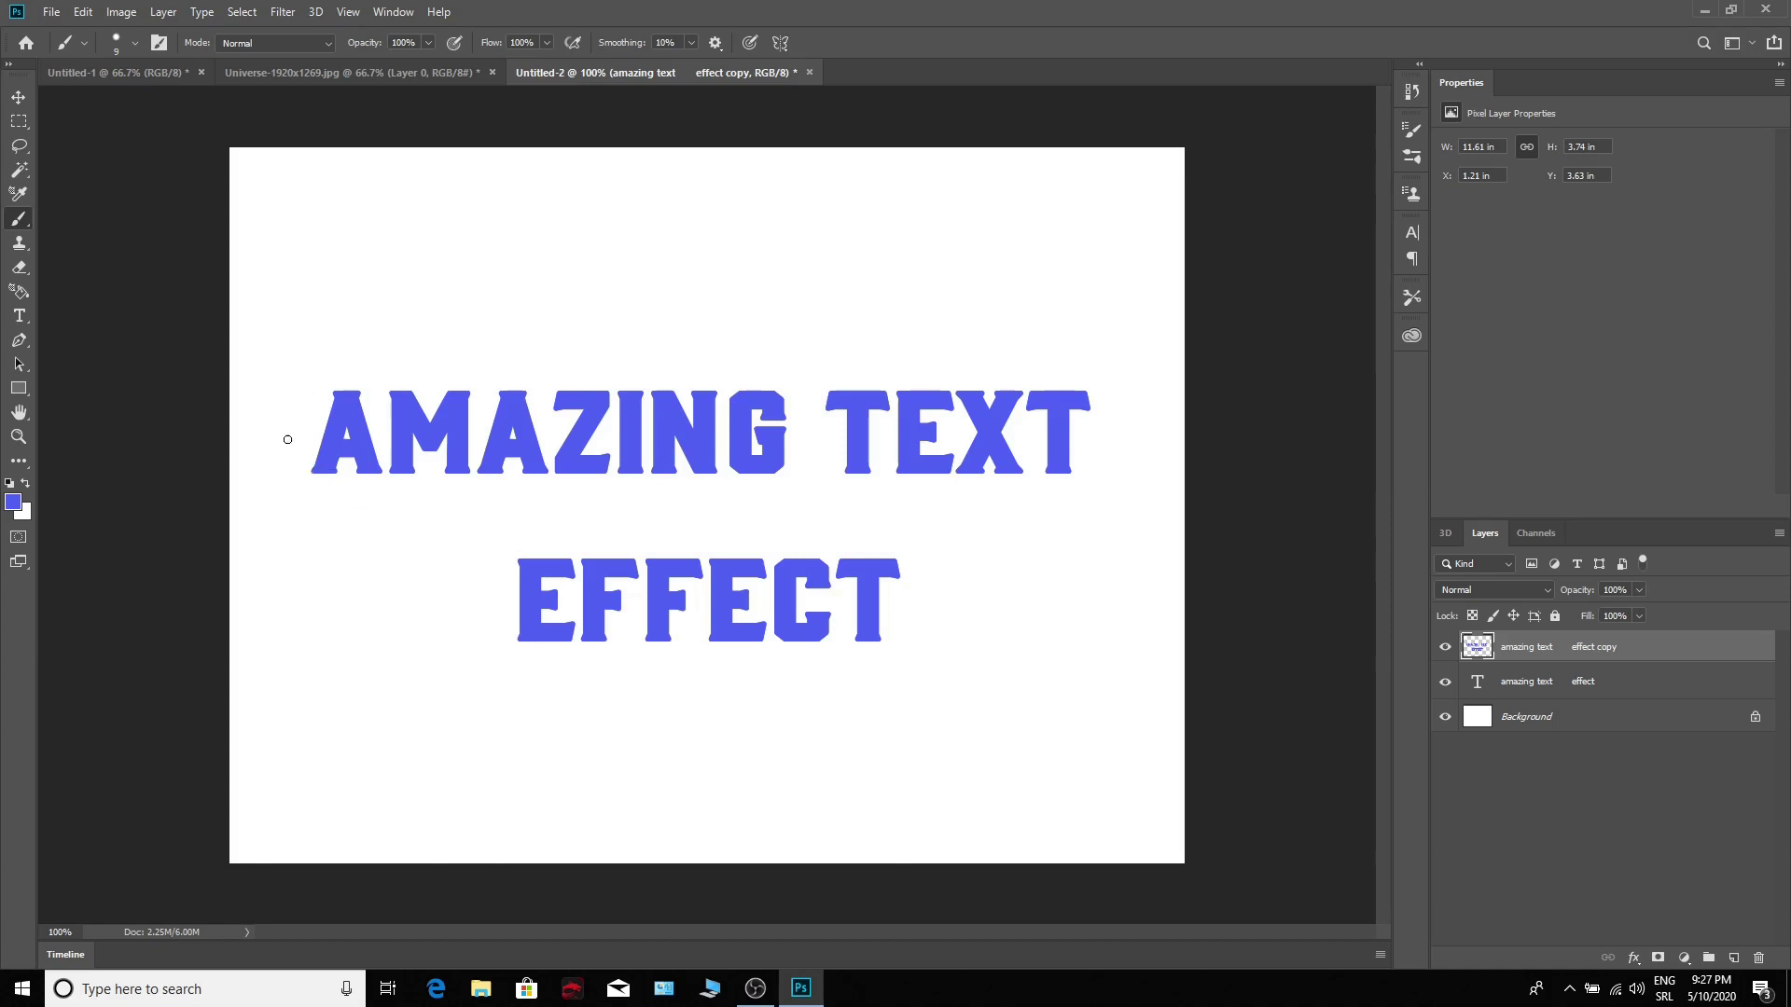
click(135, 42)
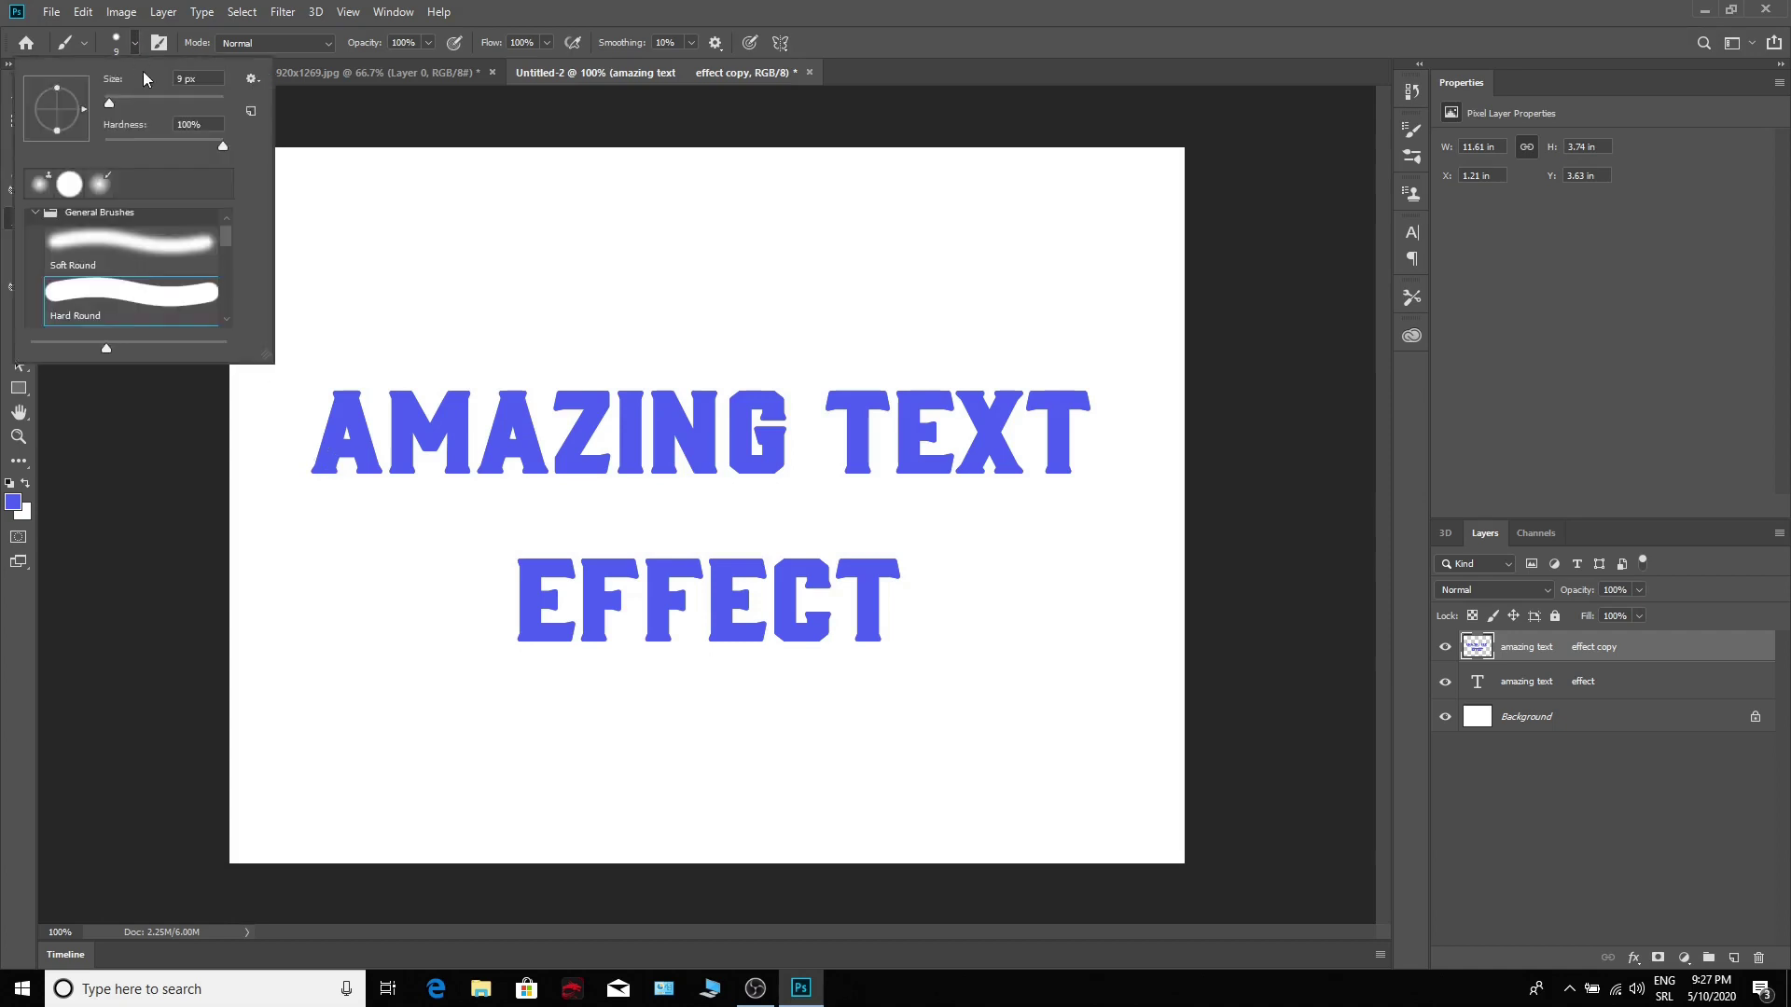
drag(224, 80, 152, 78)
text(13)
key(Return)
drag(322, 466, 323, 496)
click(119, 37)
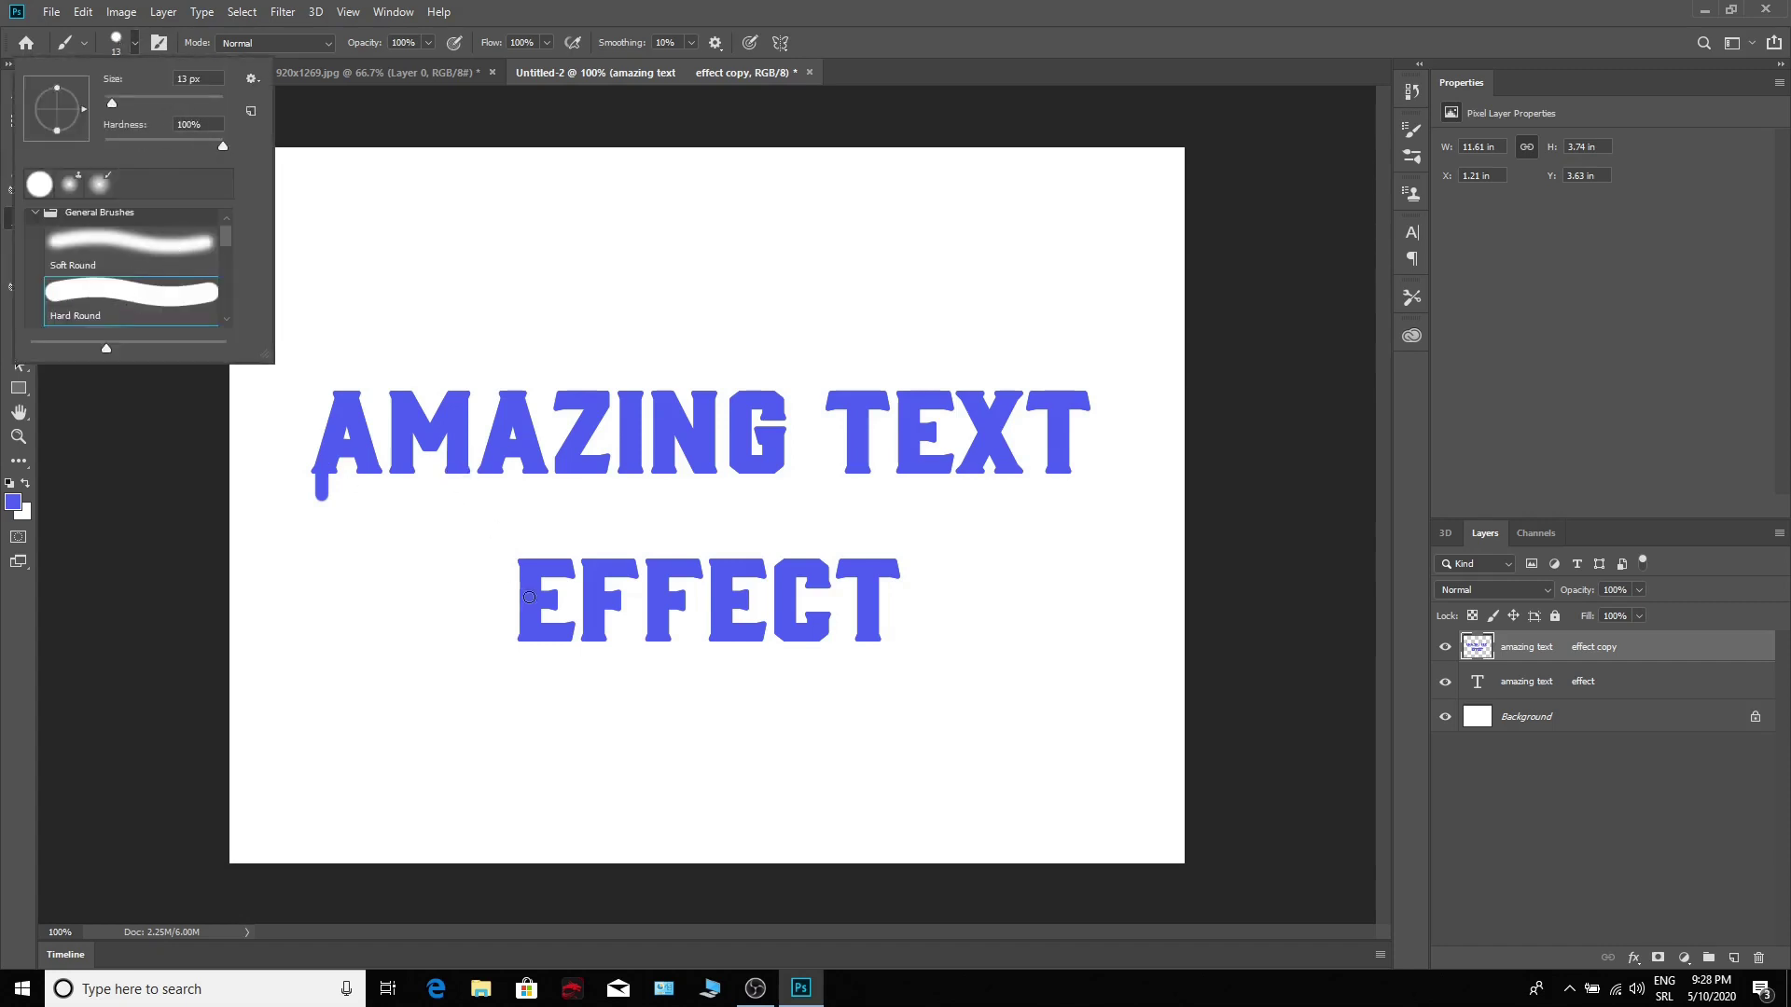
drag(548, 637, 545, 664)
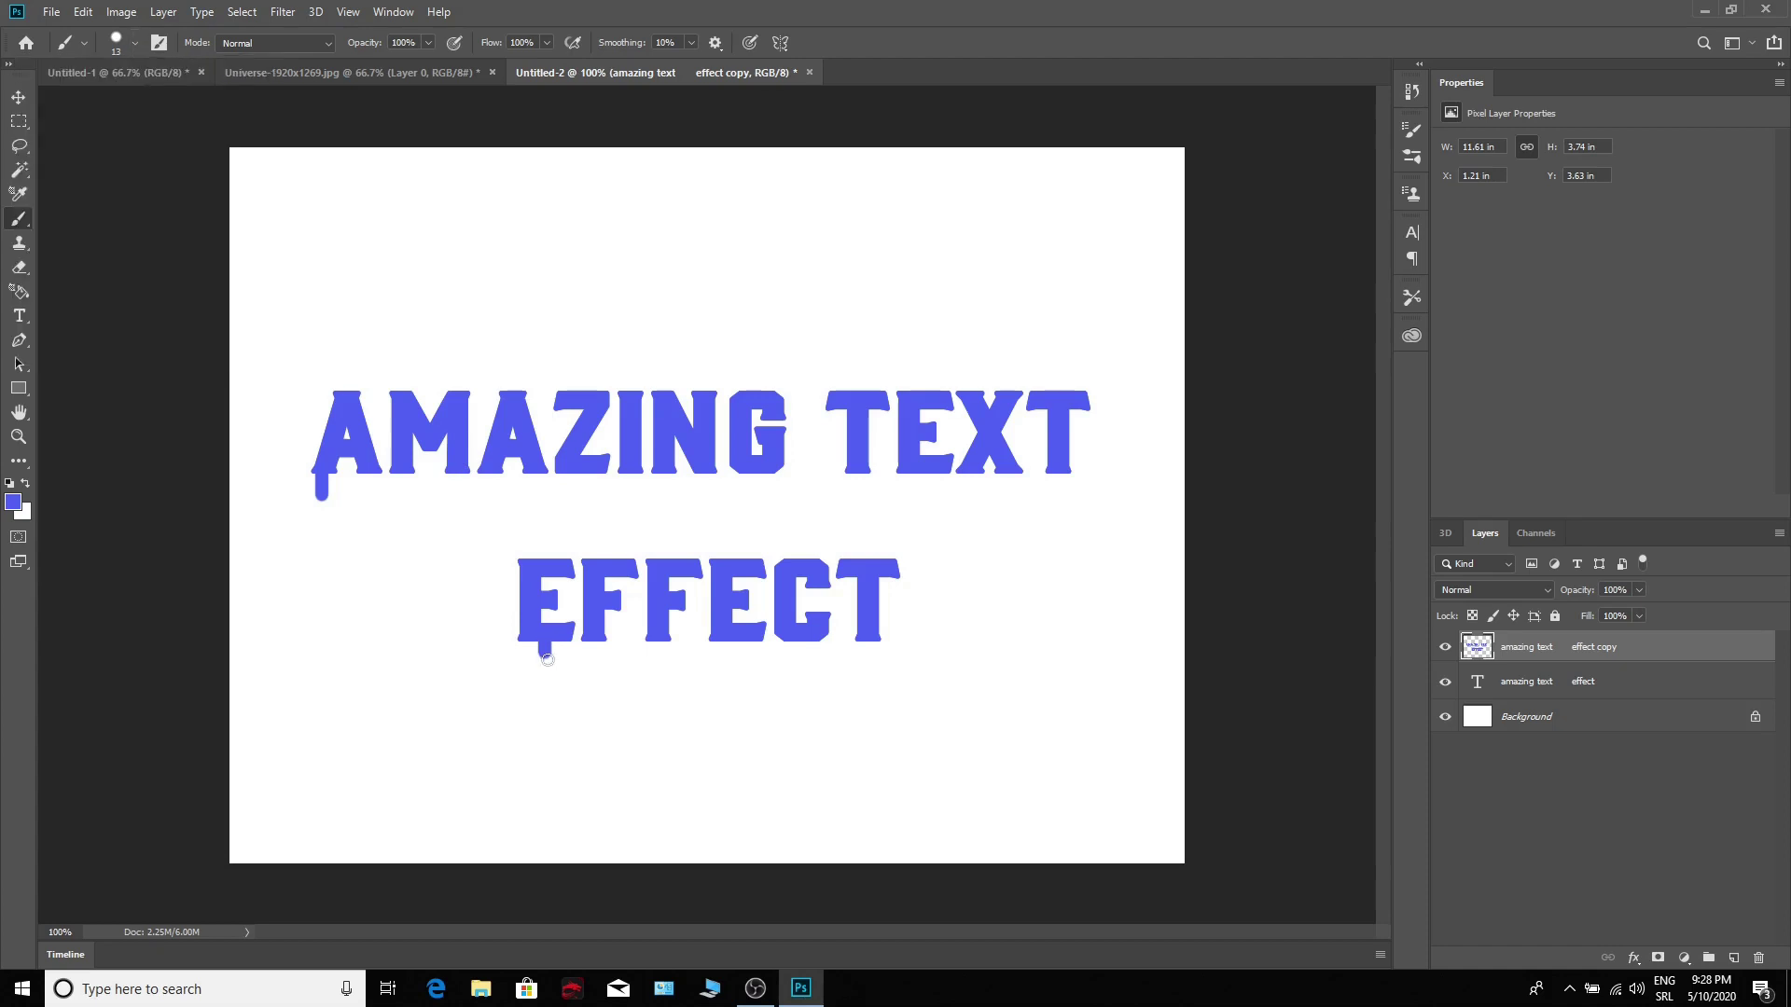
shift+click(578, 483)
key(ctrl+z)
drag(531, 473, 530, 483)
shift+click(700, 467)
key(ctrl+z)
drag(699, 466, 698, 509)
shift+click(851, 467)
key(ctrl+z)
drag(858, 468, 858, 489)
shift+click(760, 651)
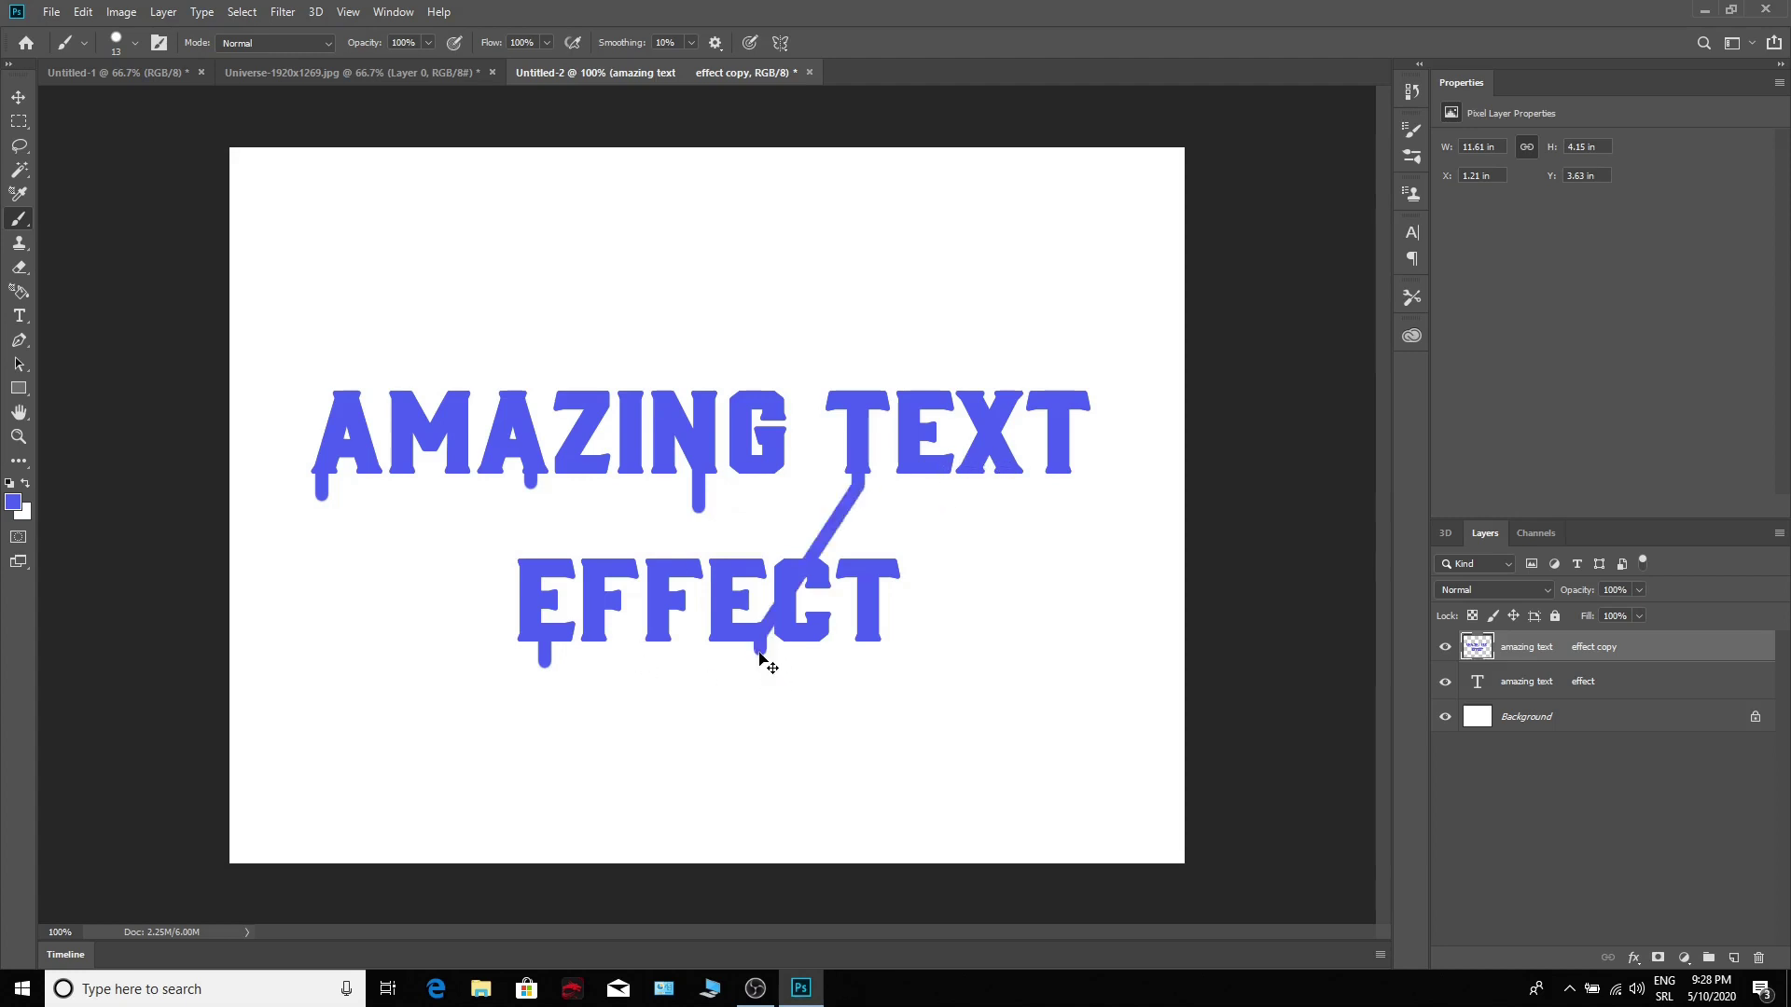
key(ctrl+z)
drag(739, 636, 739, 661)
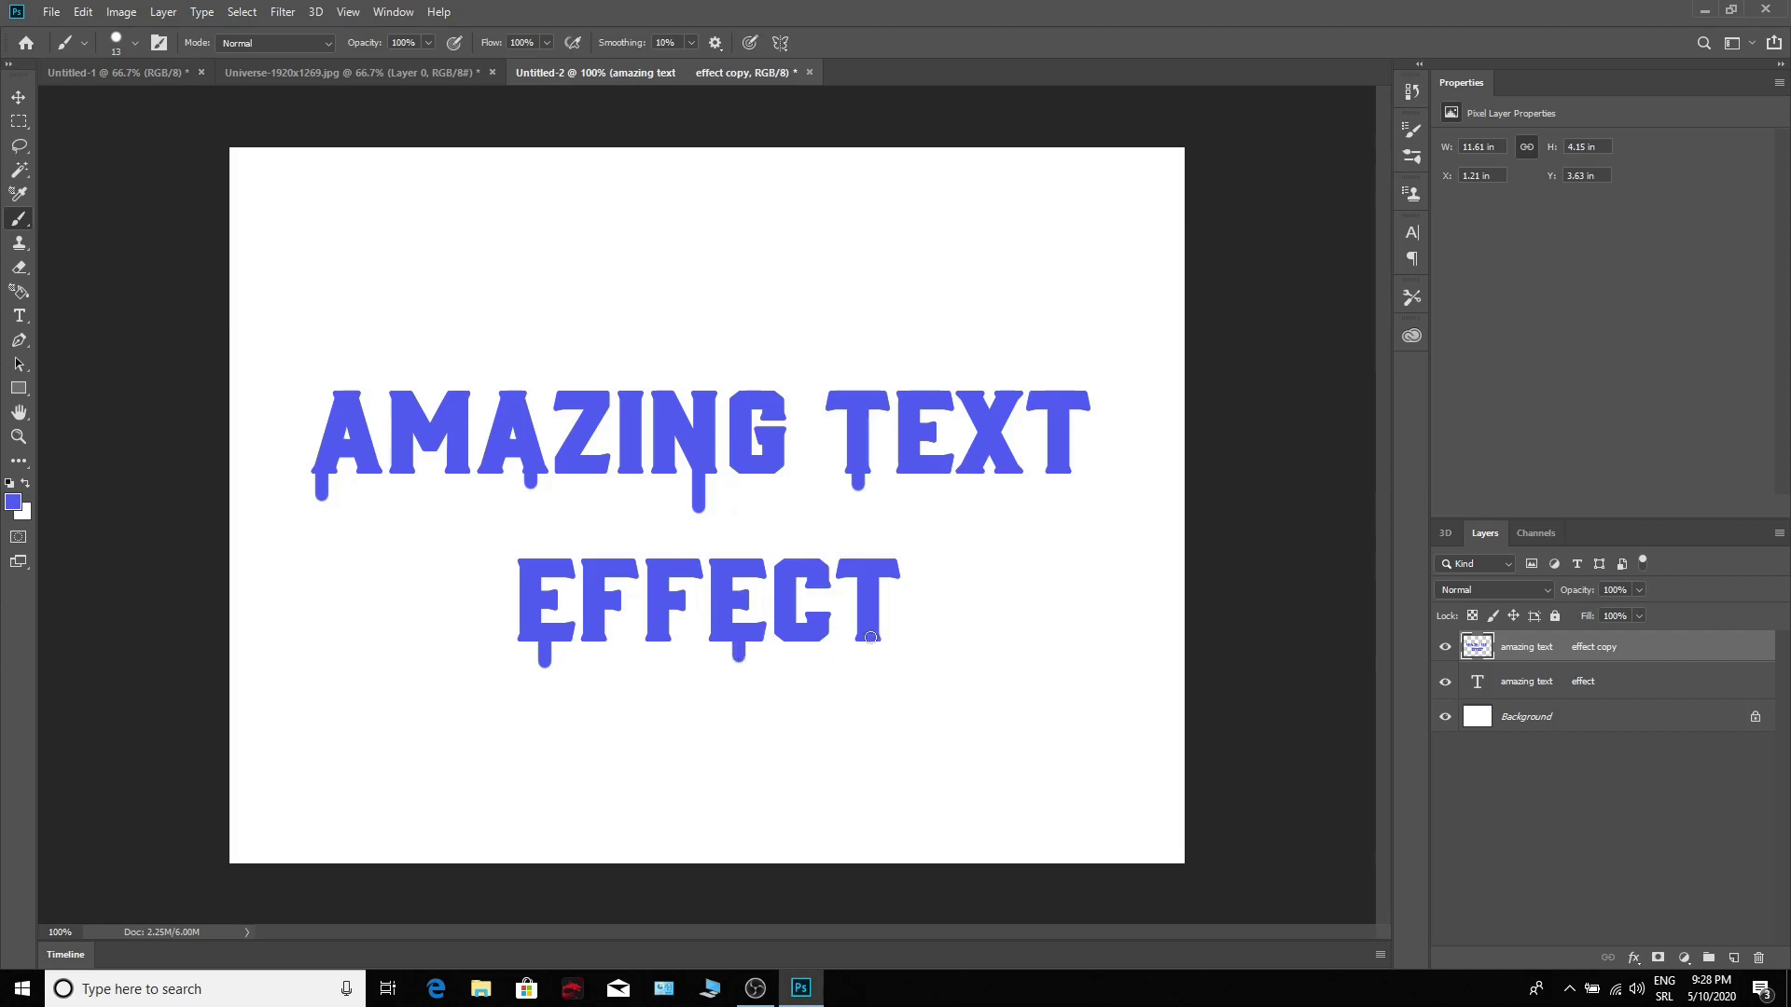
drag(872, 638, 870, 667)
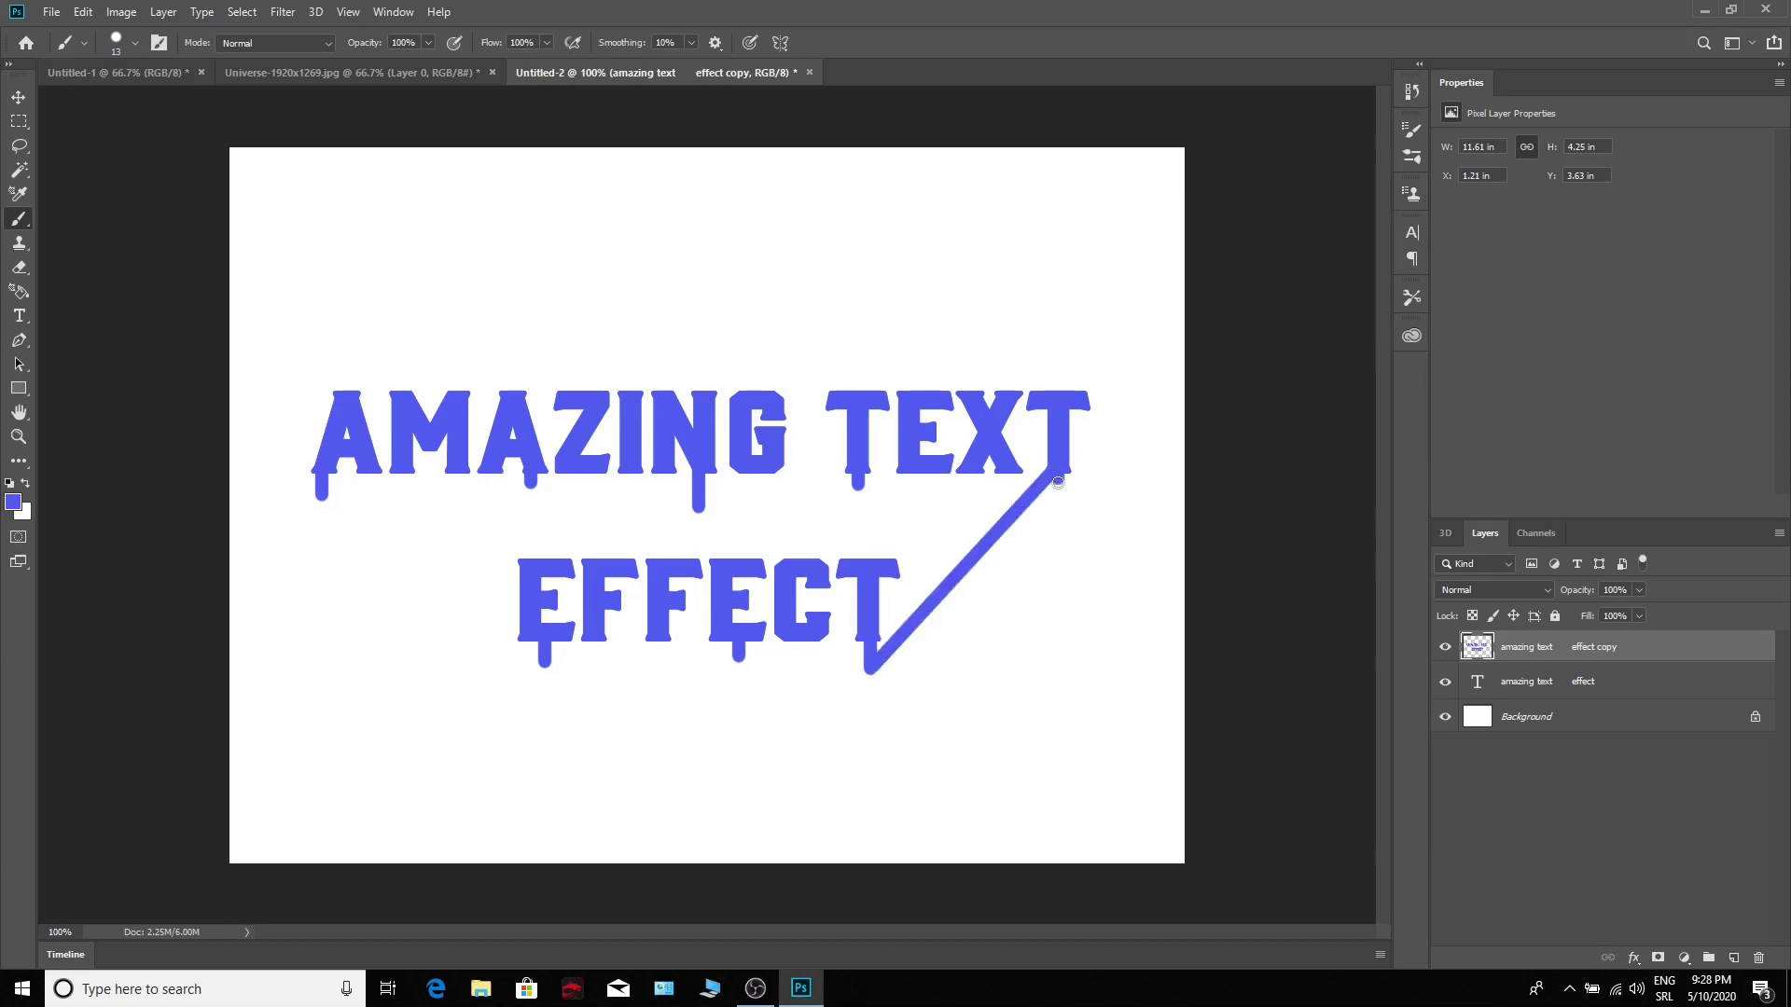
drag(1059, 464, 1059, 496)
Step: Paint thinner 8 px drips beneath the first A, M, I and G of AMAZING and the E and X of TEXT
click(136, 41)
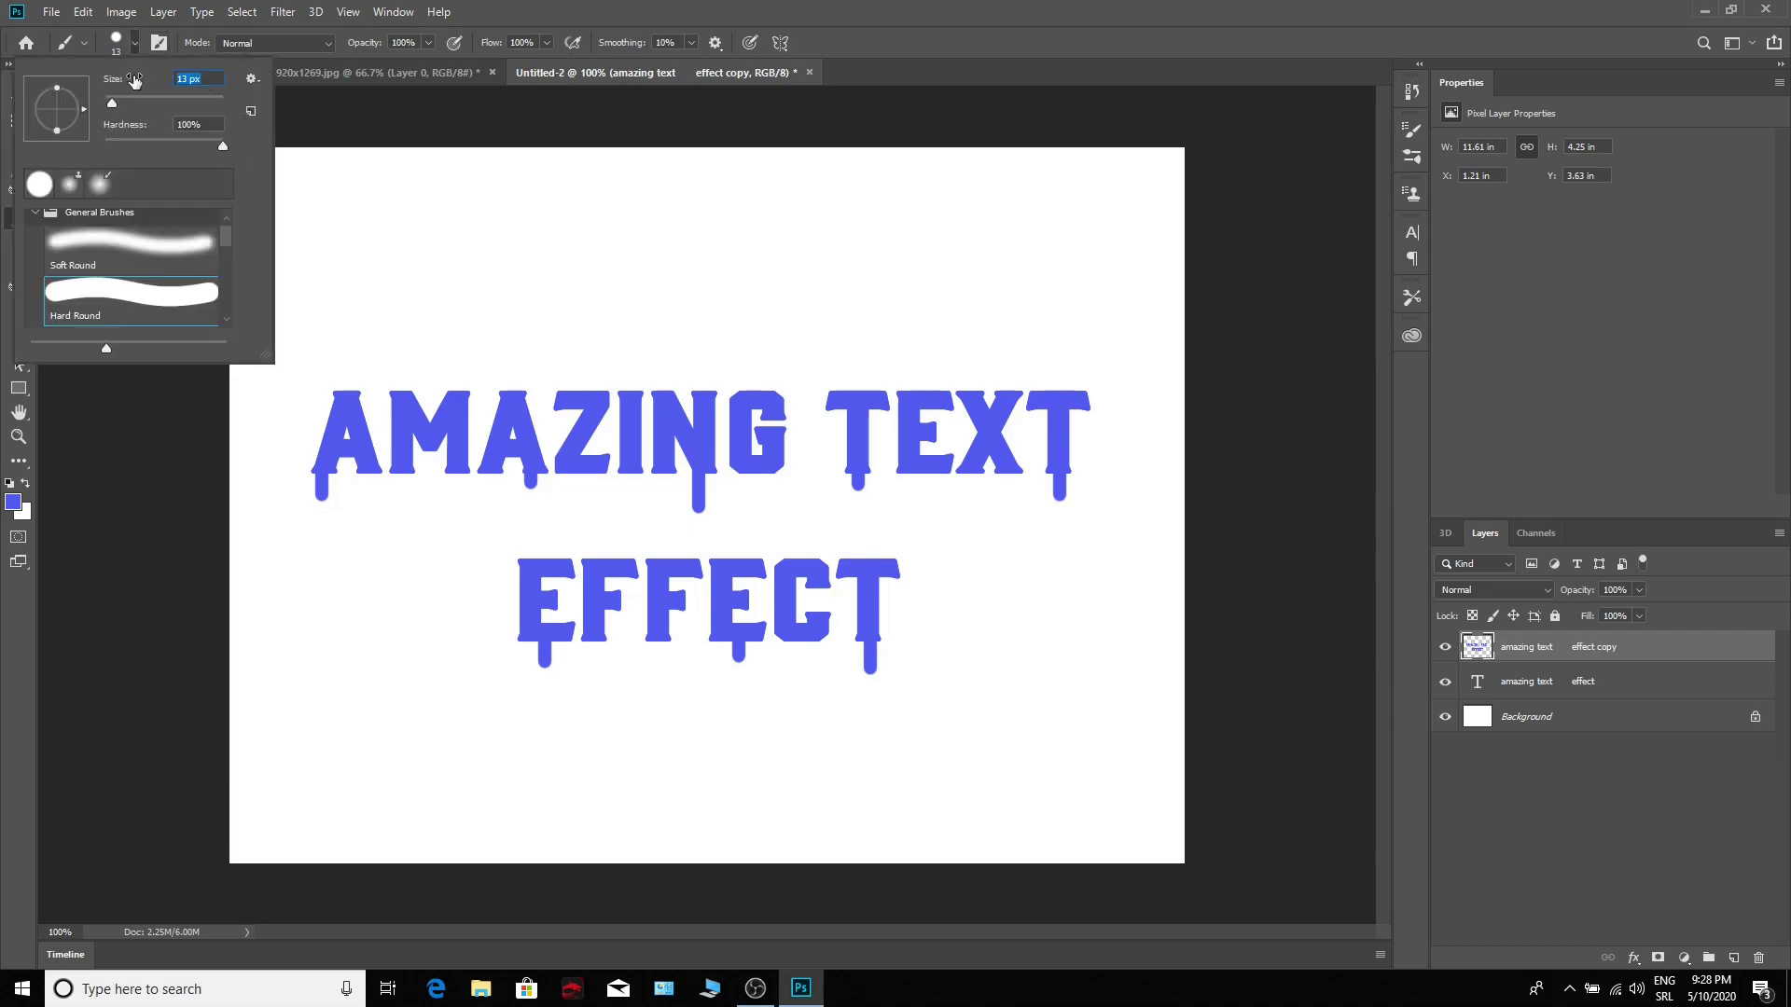
text(8)
key(Return)
drag(369, 466, 370, 512)
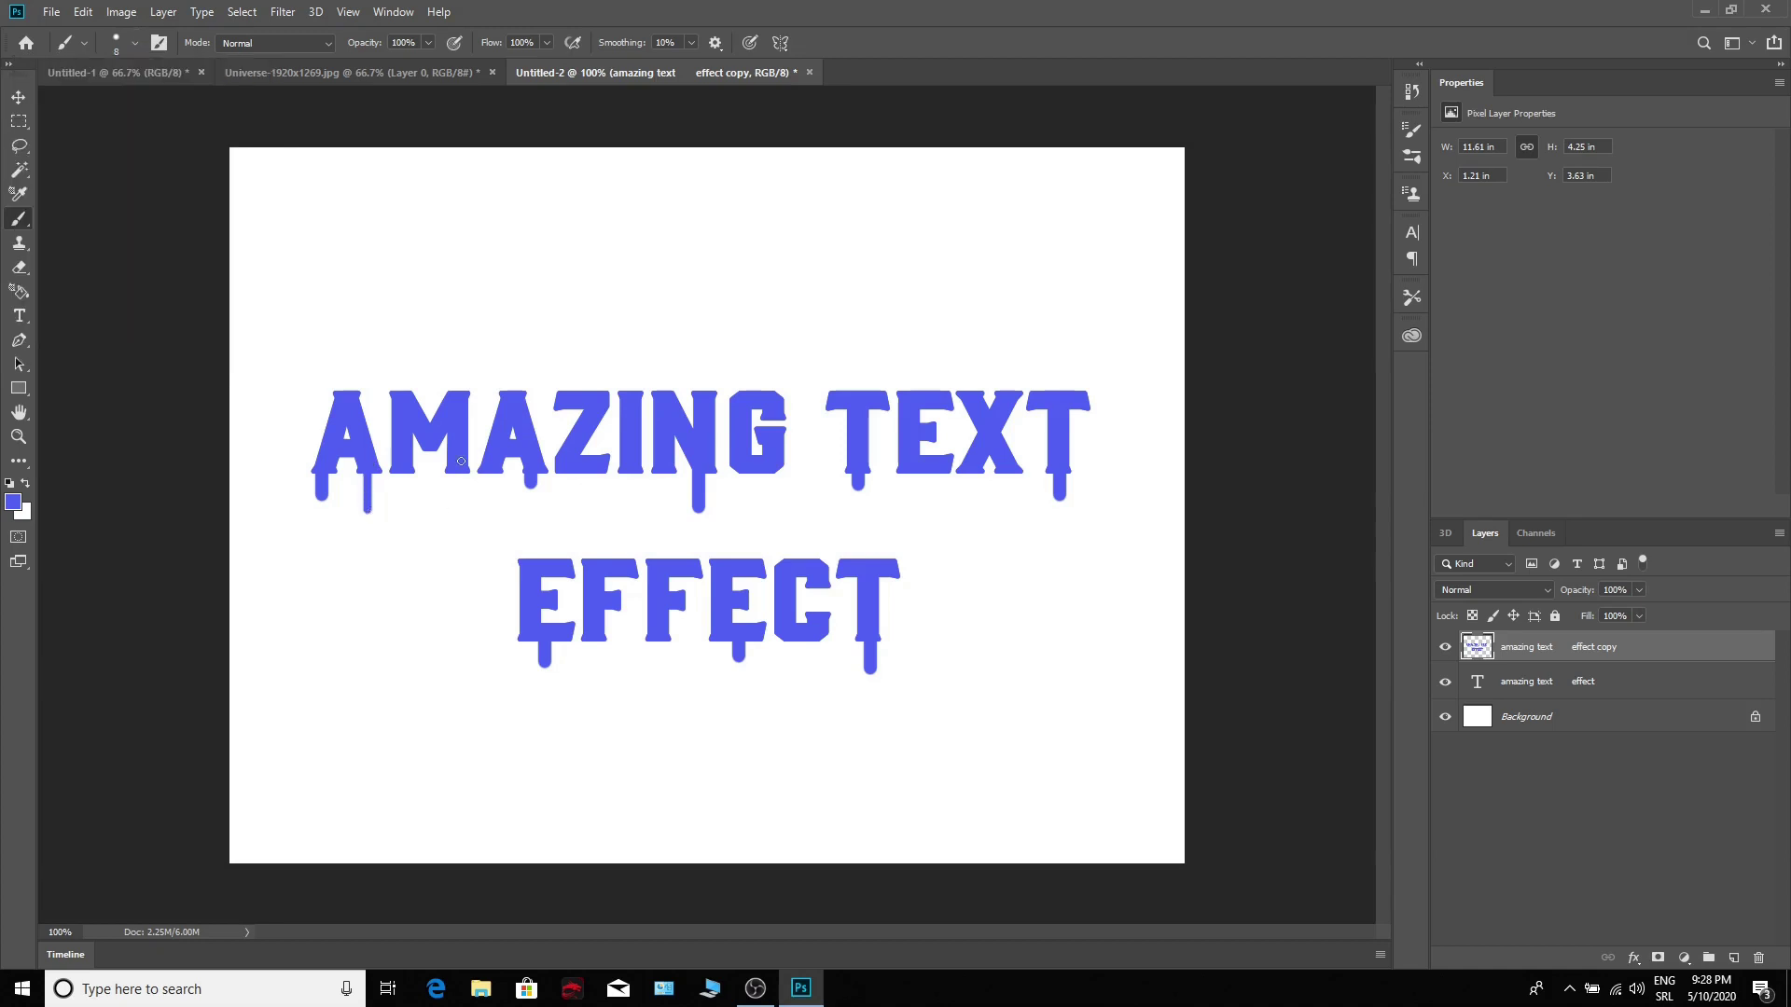
drag(460, 462, 458, 489)
key(ctrl+z)
drag(628, 468, 627, 496)
key(ctrl+z)
shift+click(779, 463)
key(ctrl+z)
drag(766, 468, 767, 488)
shift+click(932, 471)
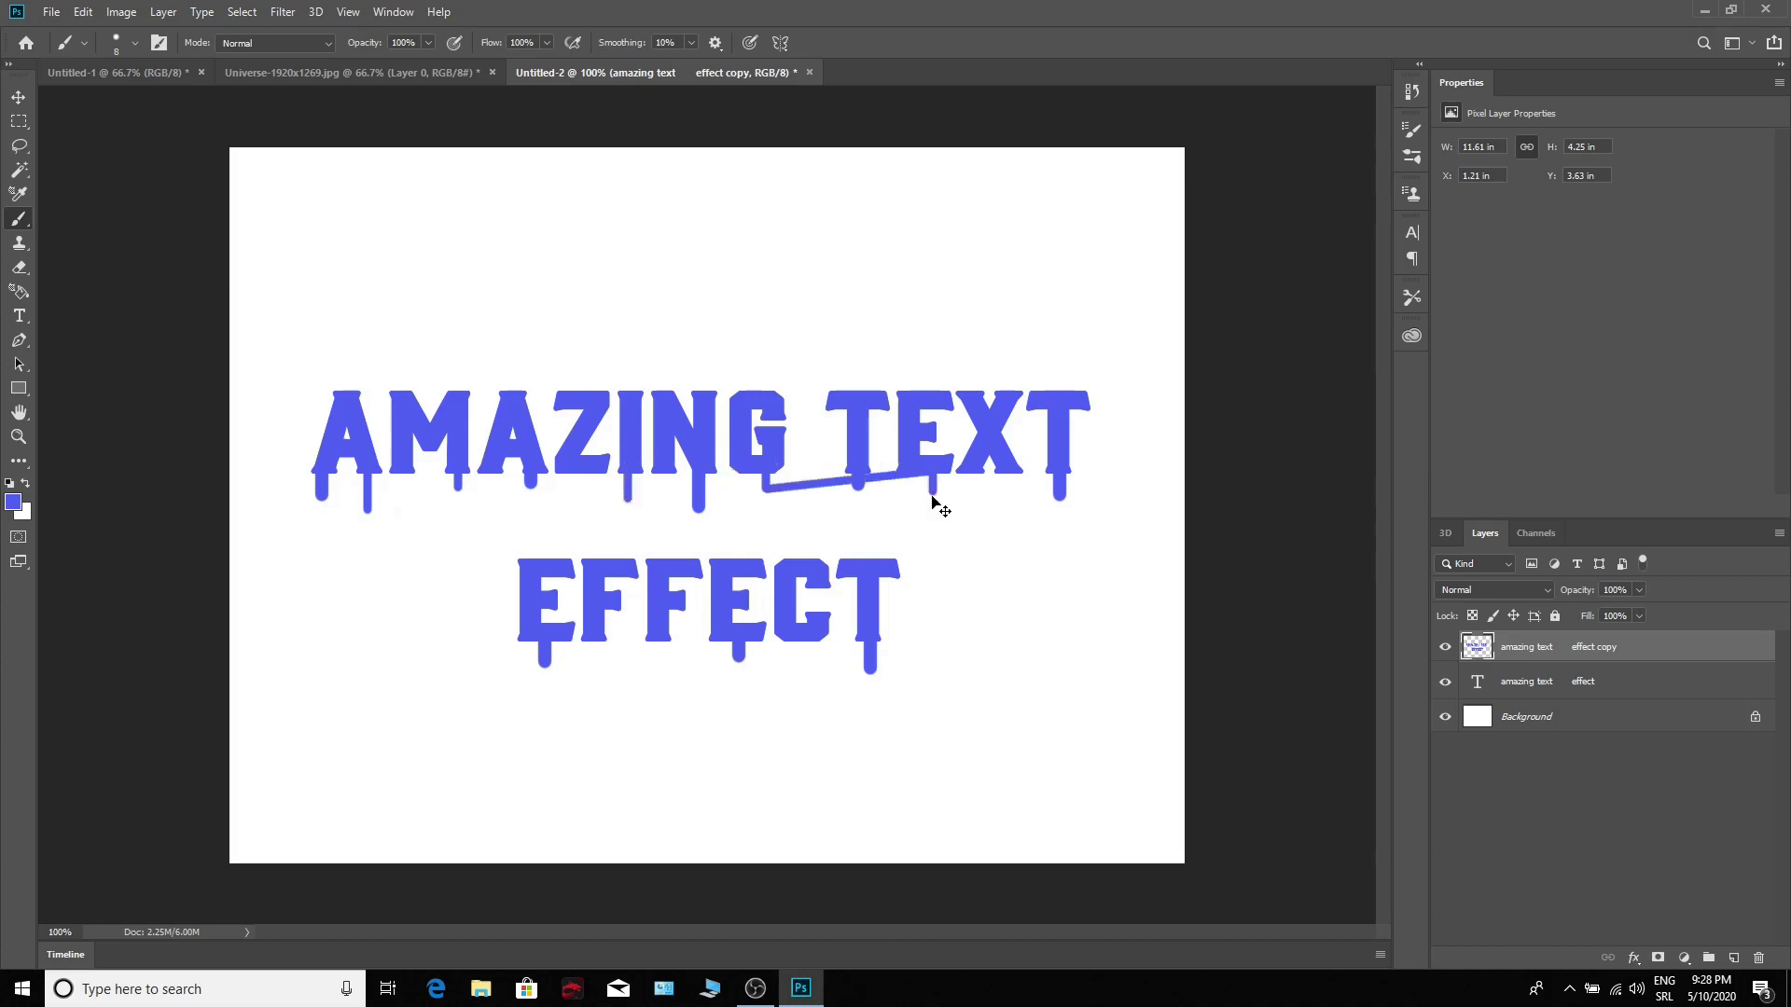
key(ctrl+z)
mouse_move(935, 466)
mouse_down()
mouse_move(937, 502)
mouse_move(1005, 479)
mouse_move(1005, 497)
mouse_up()
shift+click(1010, 469)
key(ctrl+z)
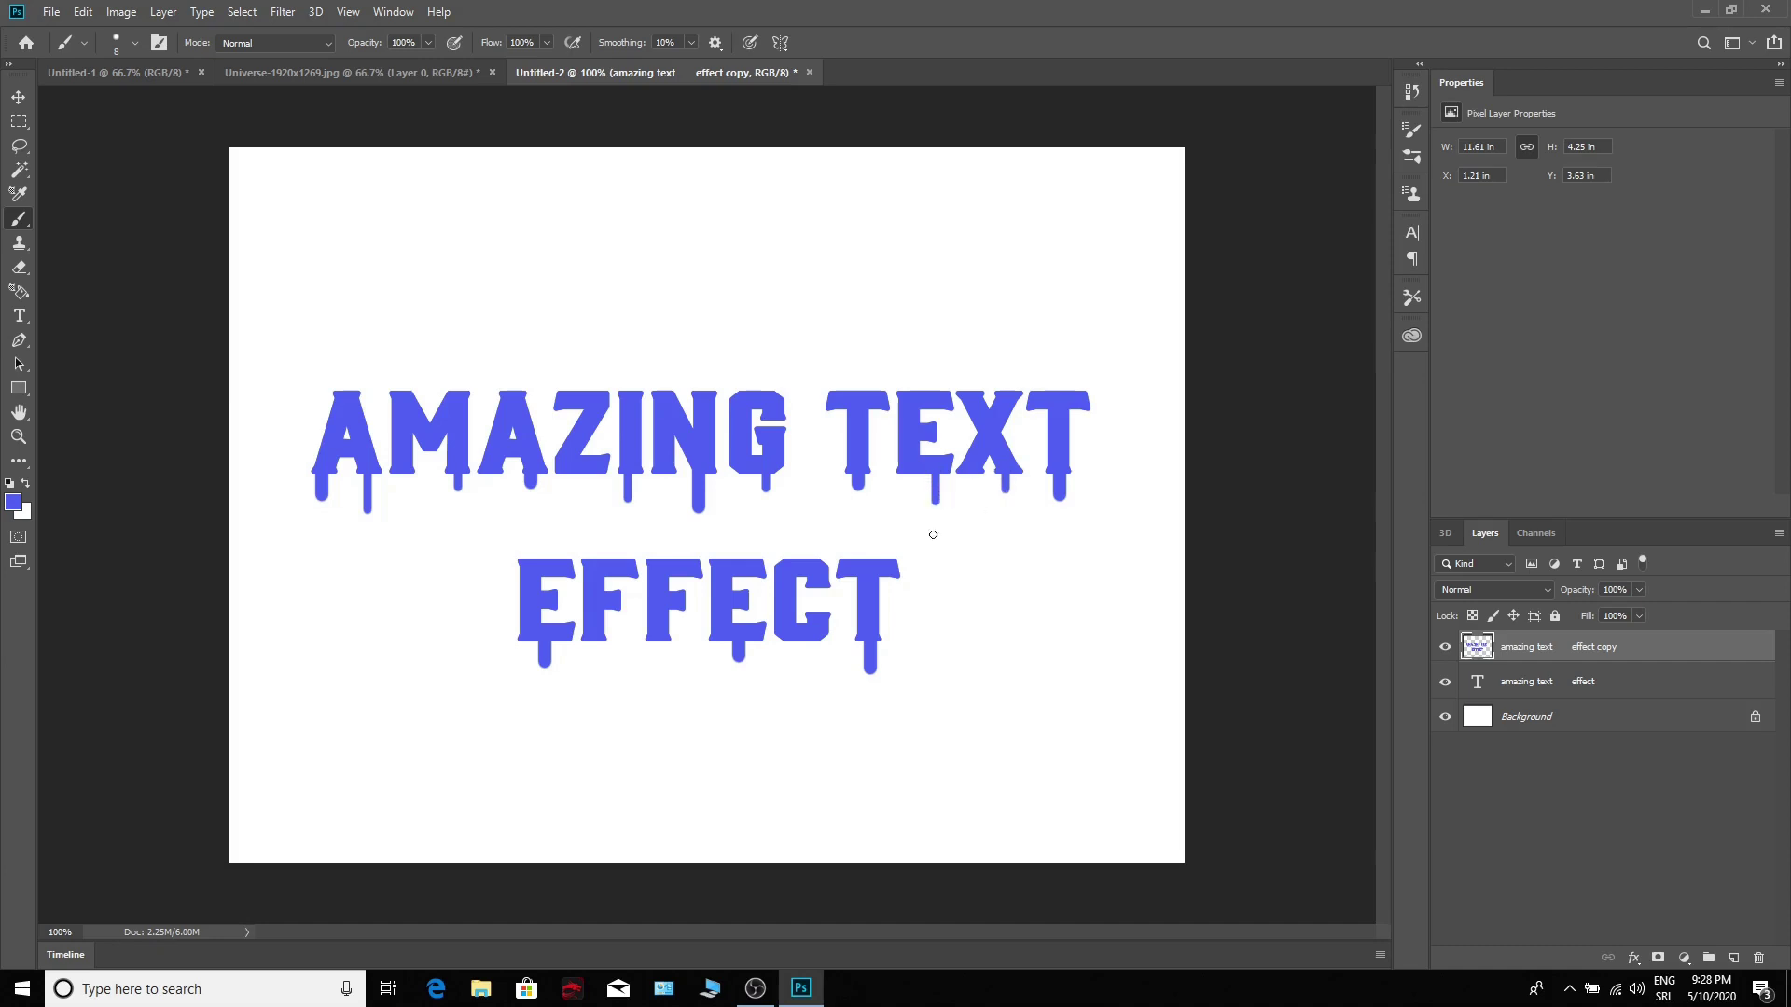
Step: Paint 8 px drips of varying length beneath both Fs and the C of EFFECT
shift+click(597, 637)
key(ctrl+z)
mouse_move(600, 638)
mouse_down()
mouse_move(602, 686)
mouse_move(658, 651)
mouse_up()
shift+click(663, 636)
key(ctrl+z)
shift+click(798, 639)
key(ctrl+z)
drag(798, 639, 799, 679)
Step: Paint 6 px drips beneath the M and the second E of EFFECT, and from the upper arms of the Z and second F
click(135, 43)
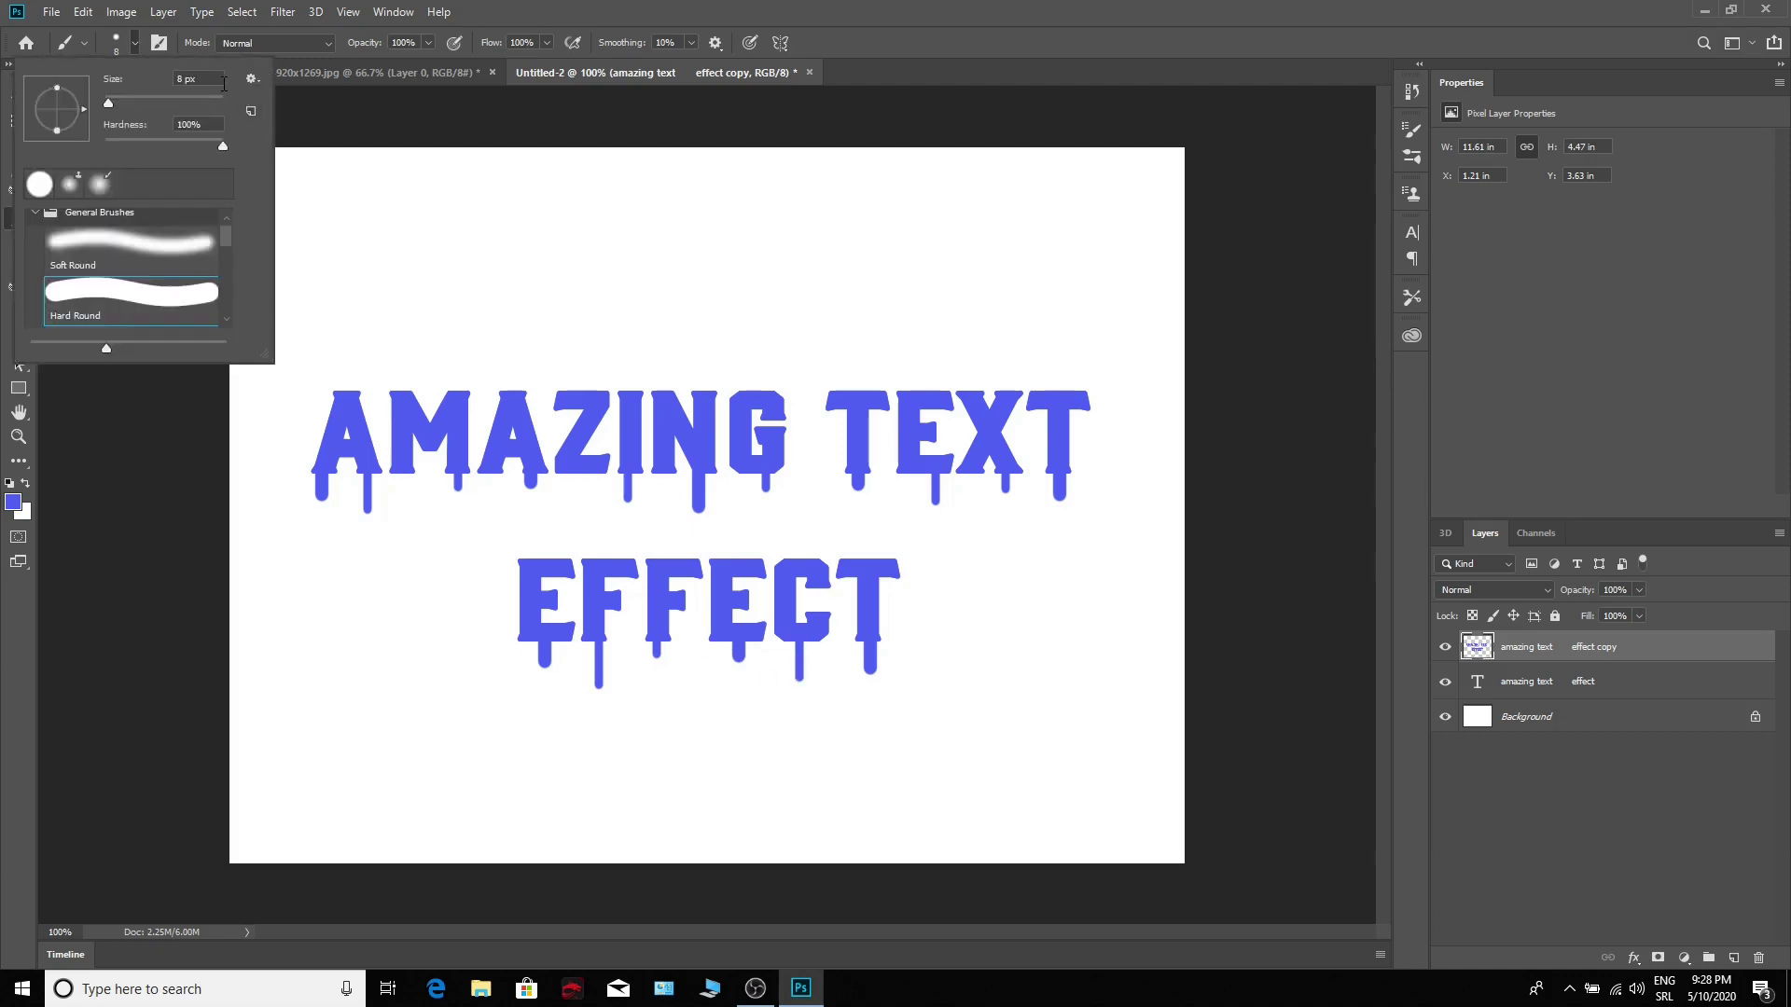
text(6)
key(Return)
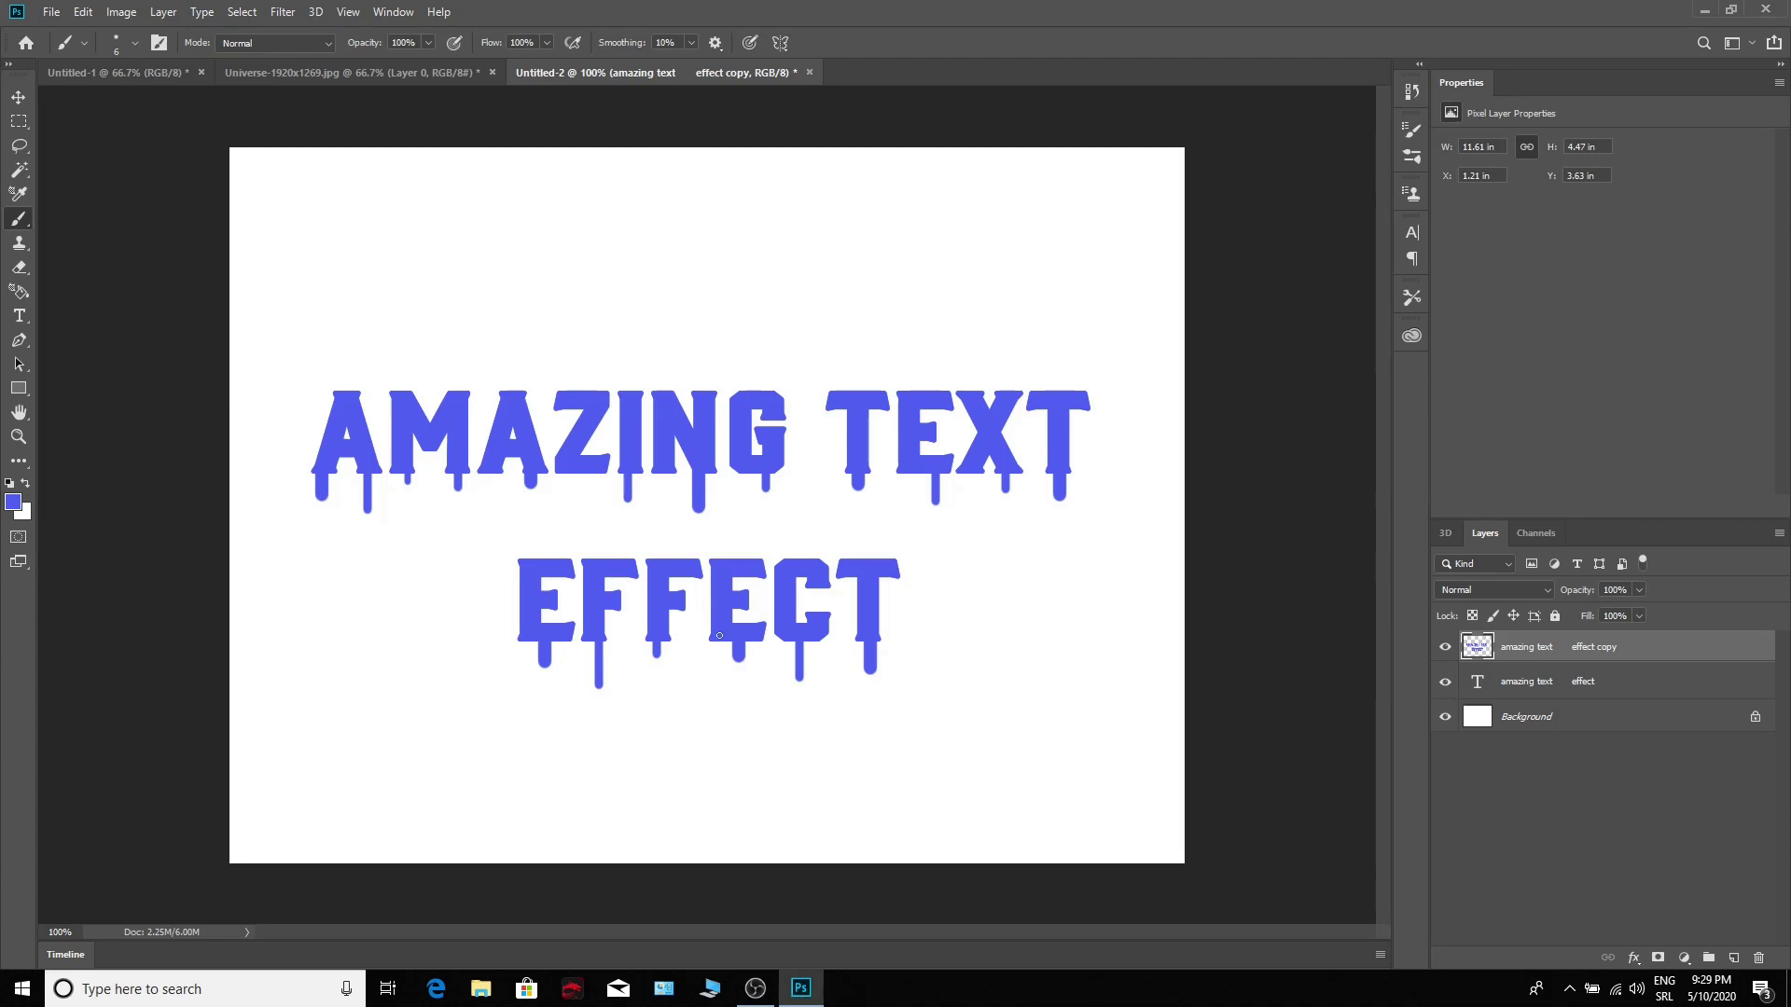
drag(719, 636, 726, 694)
shift+click(699, 565)
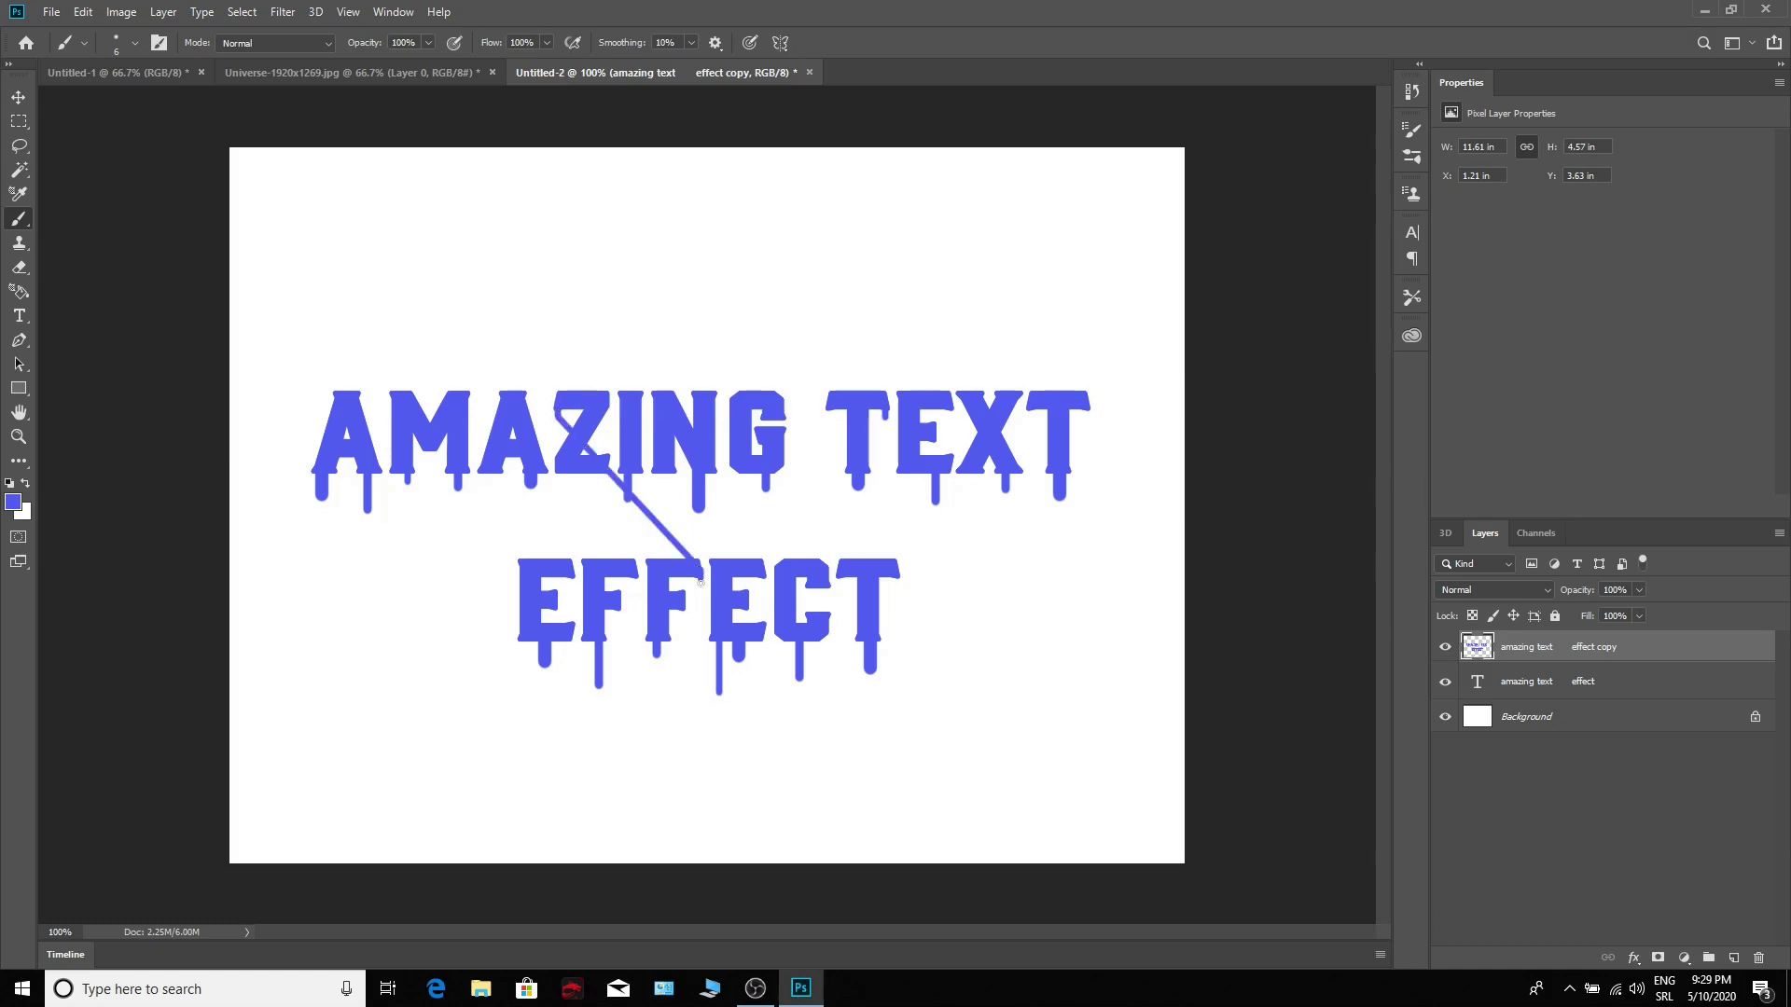
key(ctrl+z)
shift+click(1082, 407)
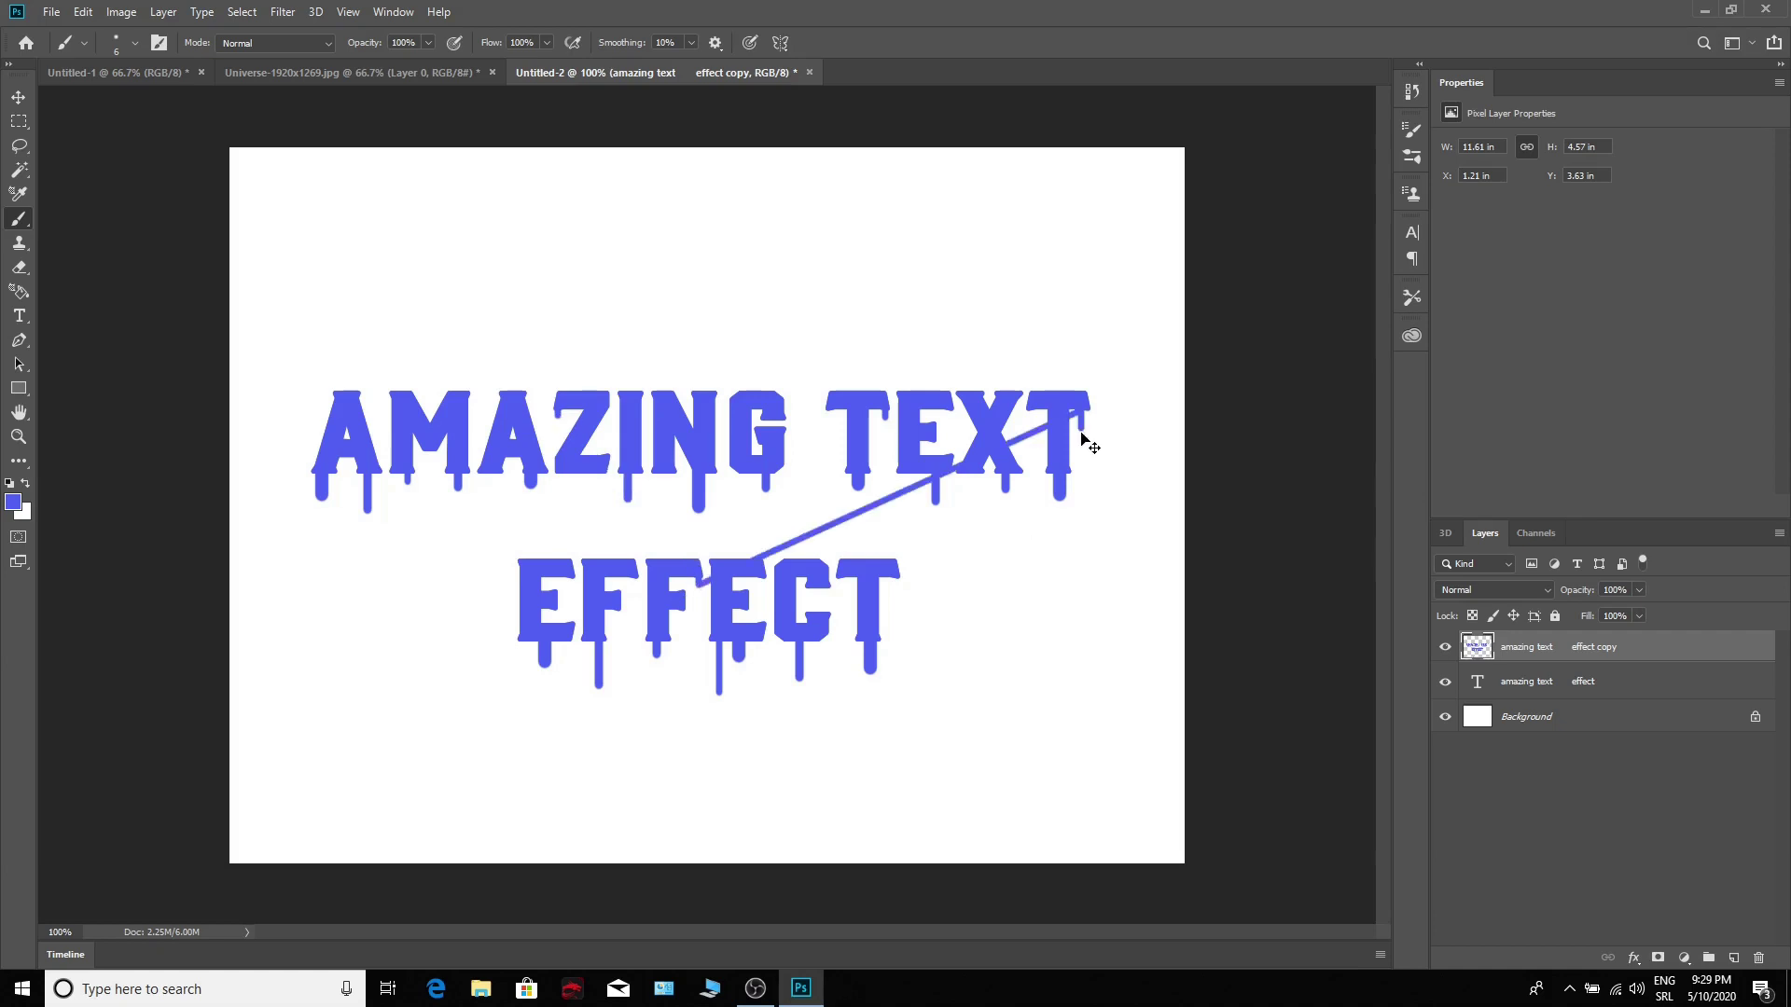
key(ctrl+z)
Step: Paint short 5 px drips from the upper arms of the last T of TEXT and the first F and T of EFFECT
click(134, 43)
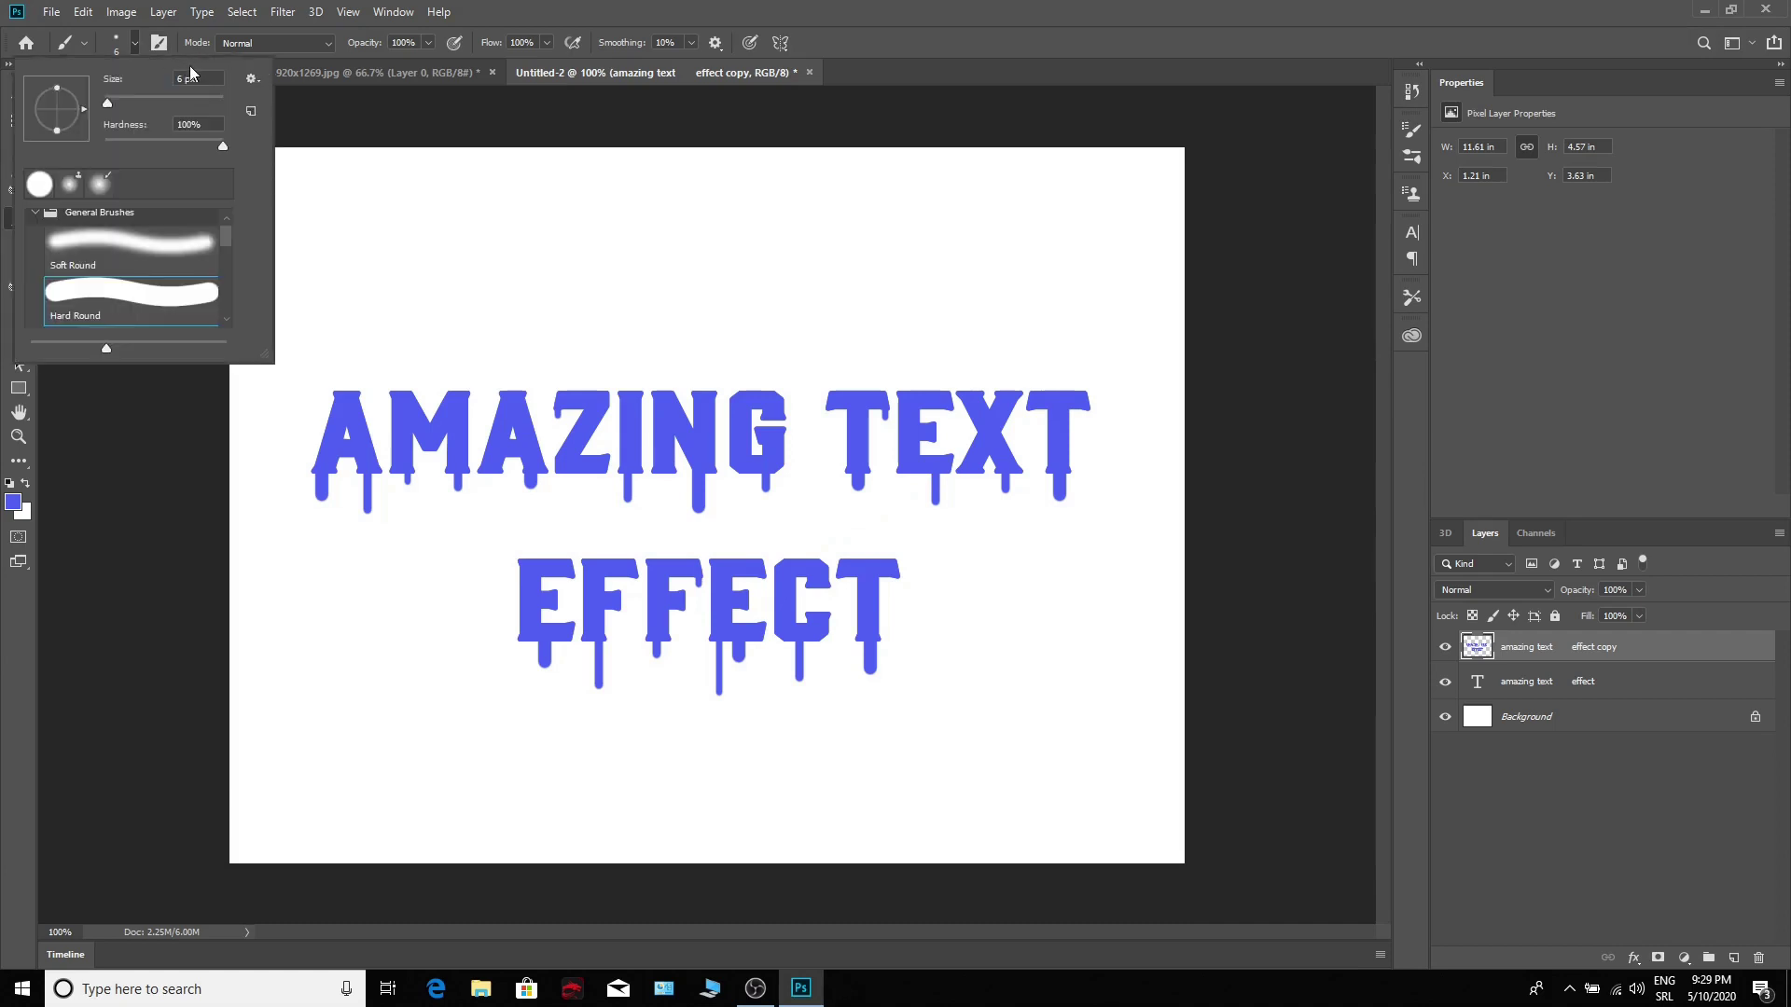
text(5)
key(Return)
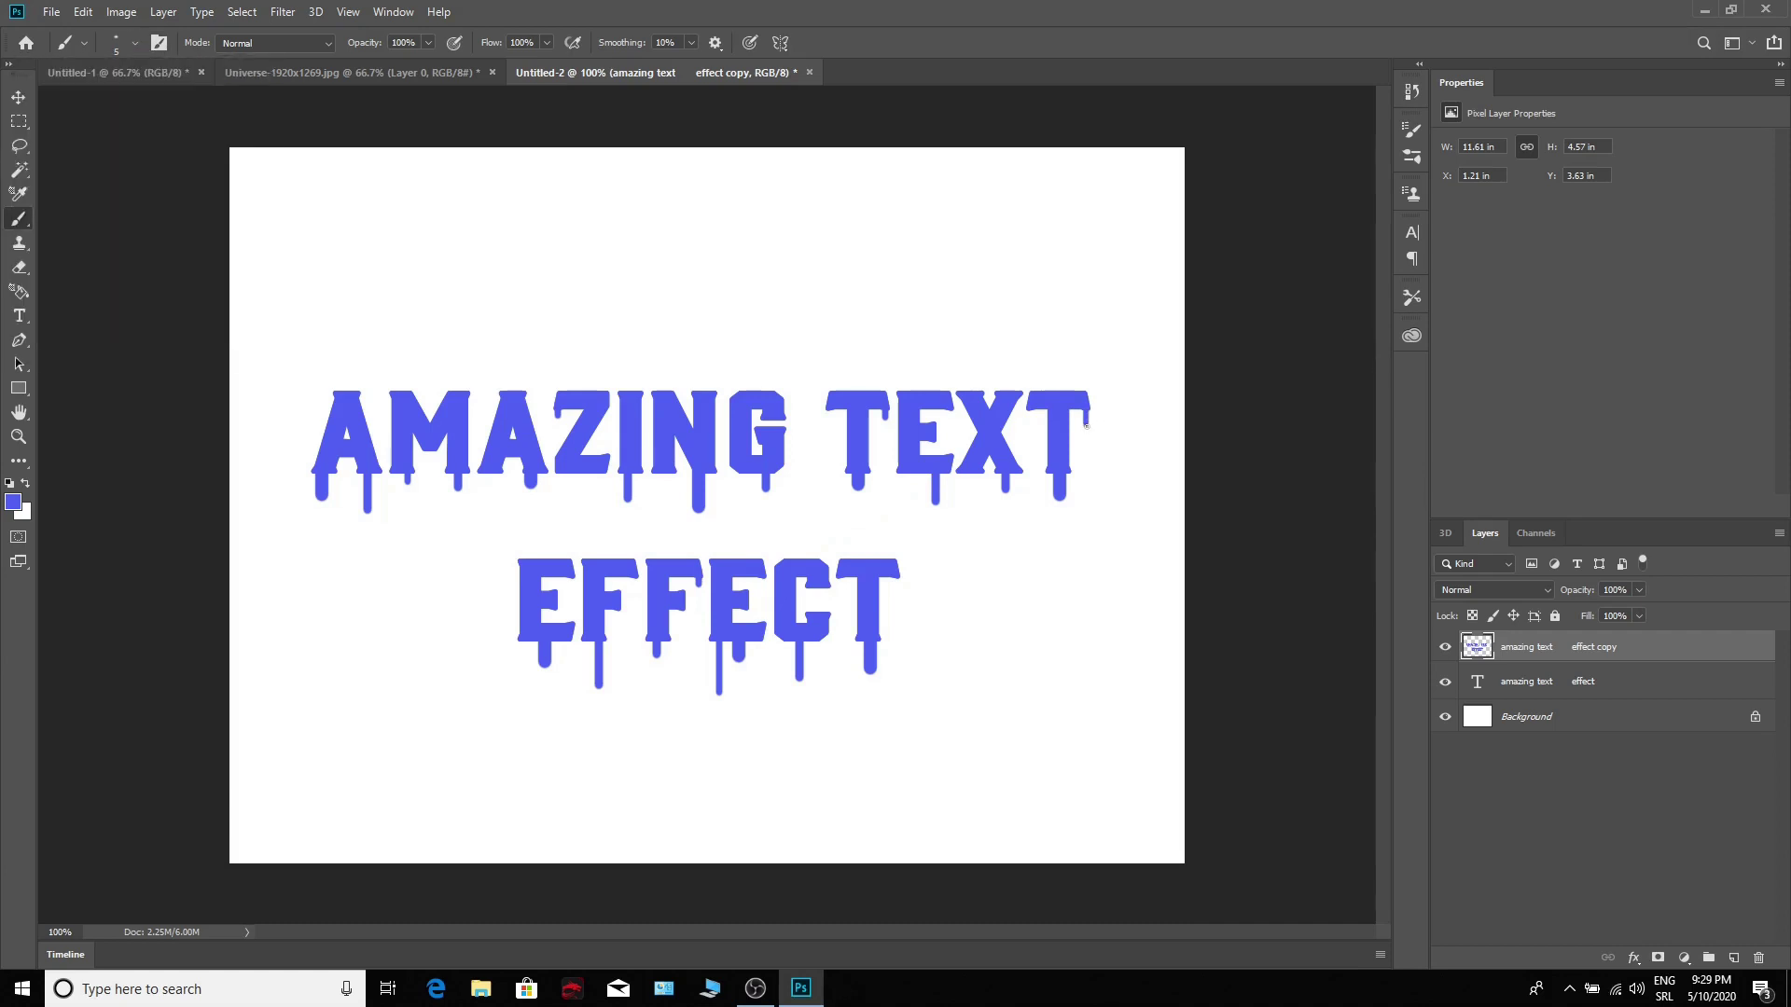
shift+click(633, 572)
key(ctrl+z)
shift+click(890, 580)
key(ctrl+z)
Step: Add round 13 px droplets, one below the second A of AMAZING and two below the last T of TEXT
click(133, 43)
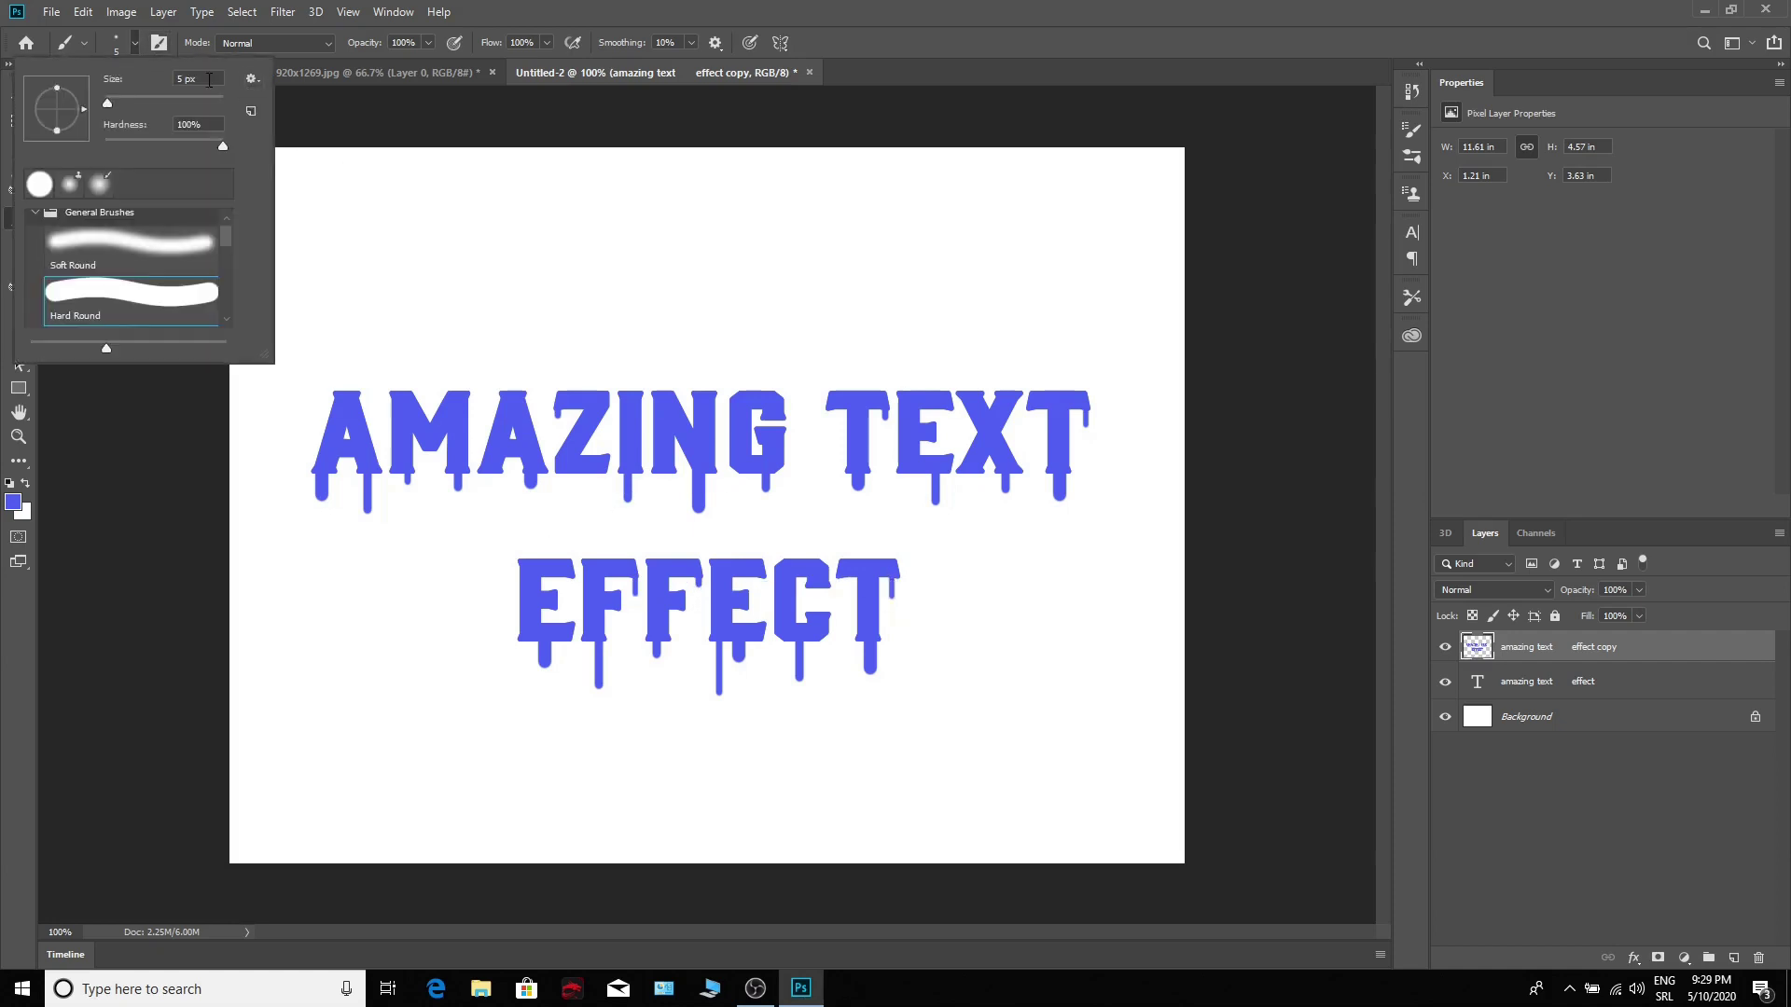
text(13)
click(530, 498)
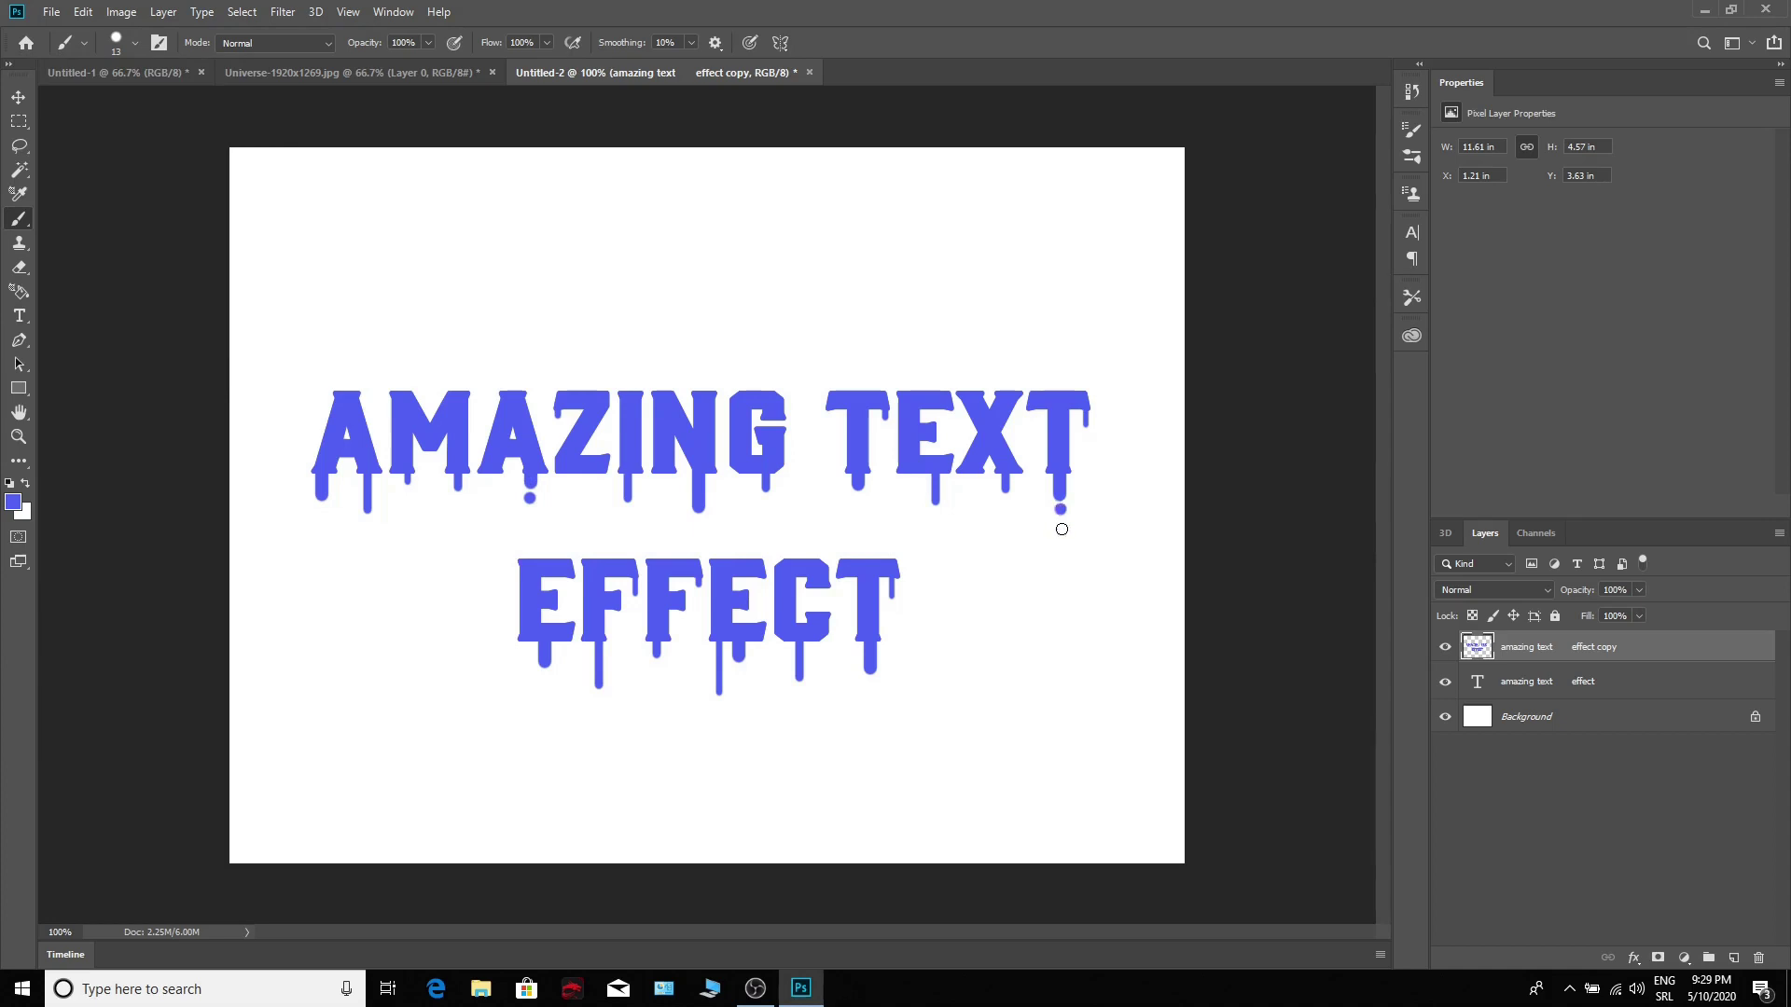
click(1060, 524)
Step: Select all letters of AMAZING and the droplet beneath its second A with the Magic Wand
click(19, 170)
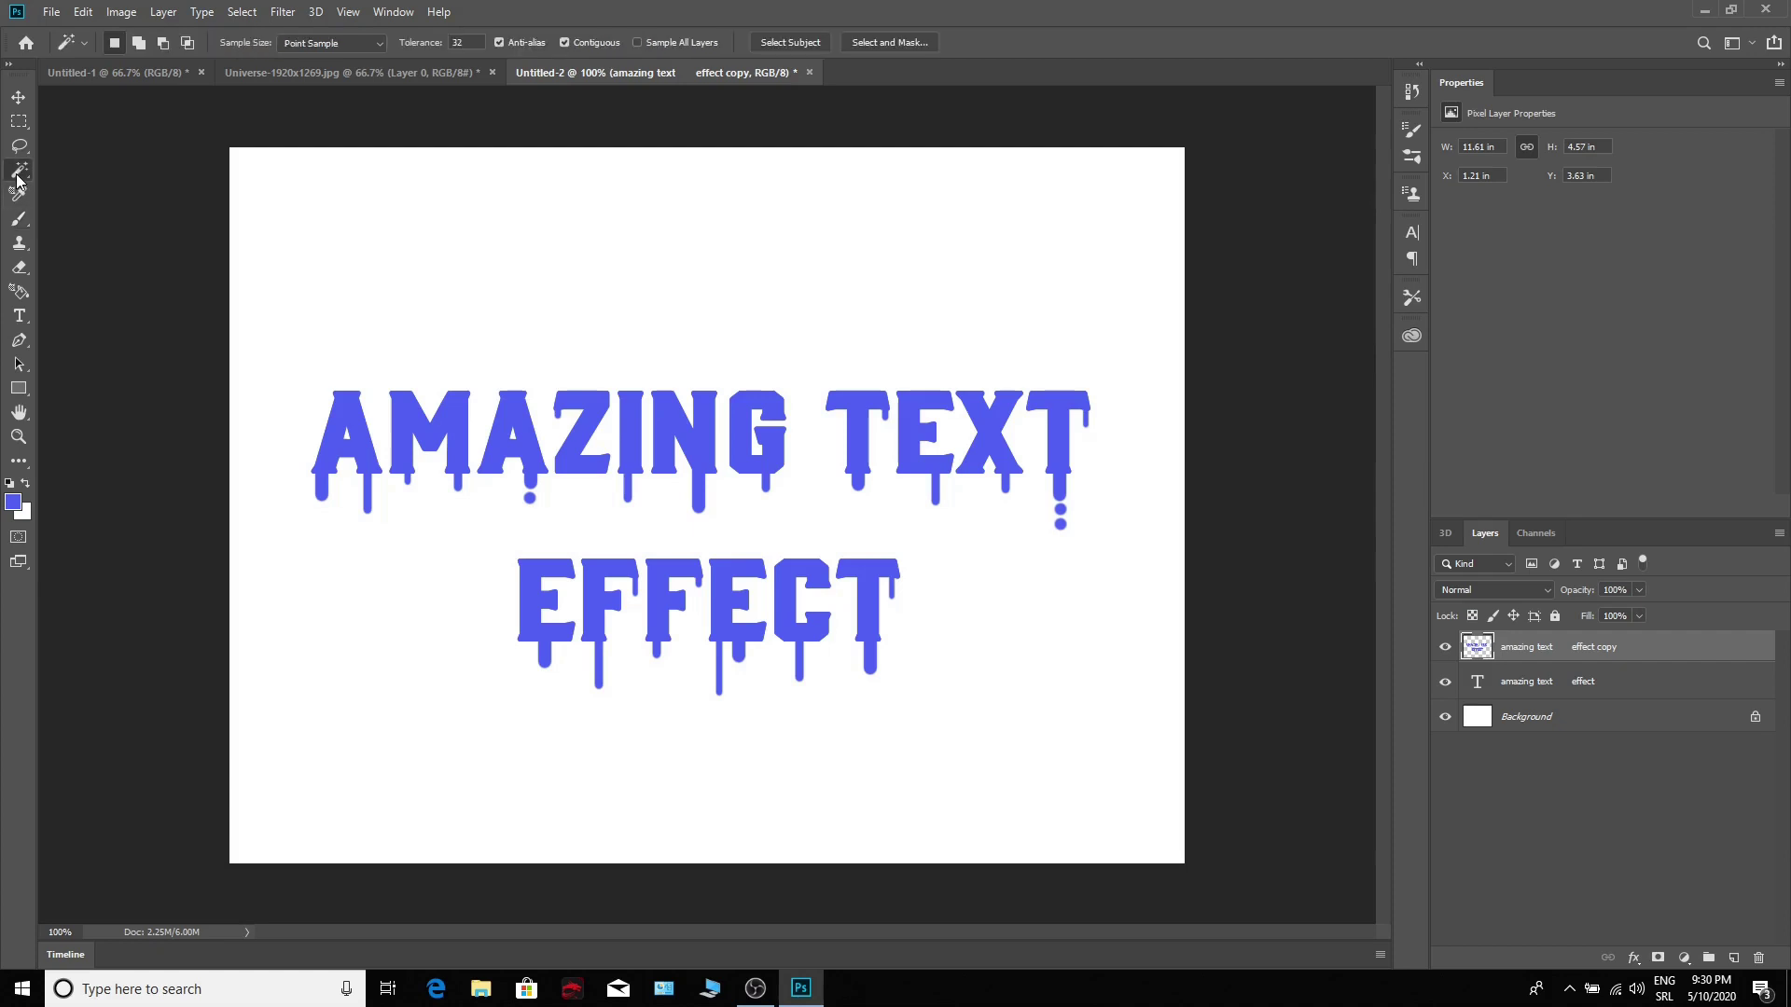
right_click(19, 171)
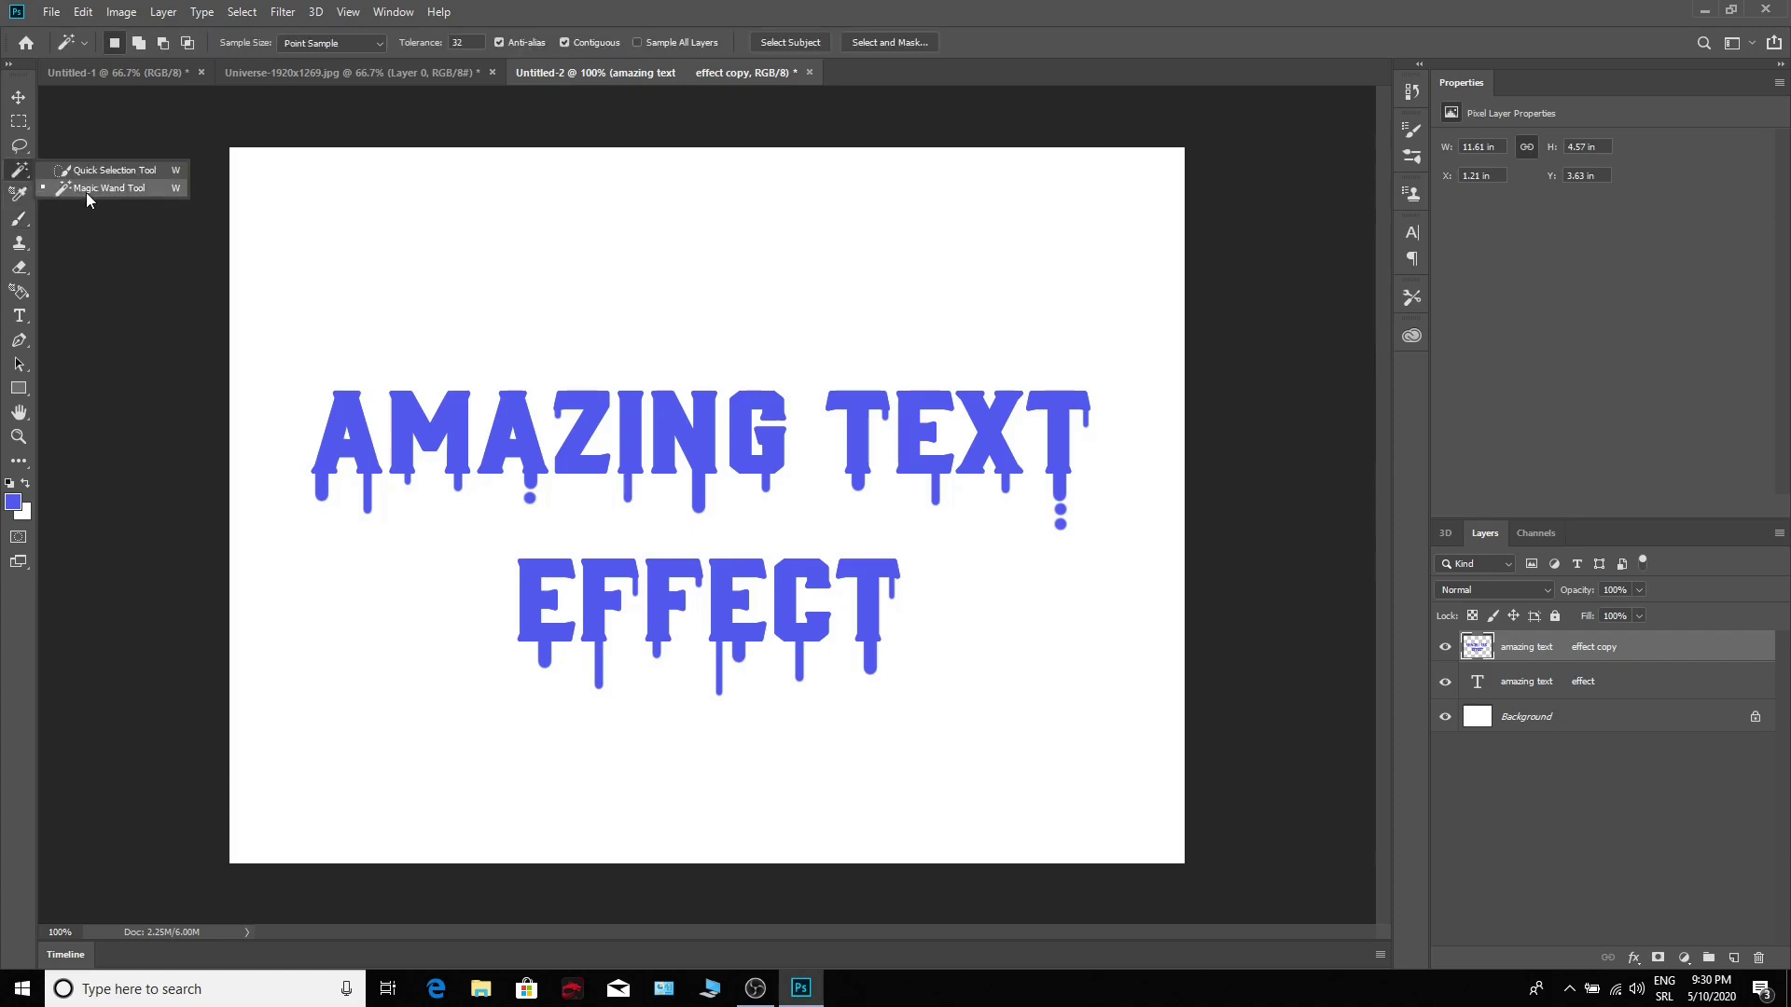
click(86, 190)
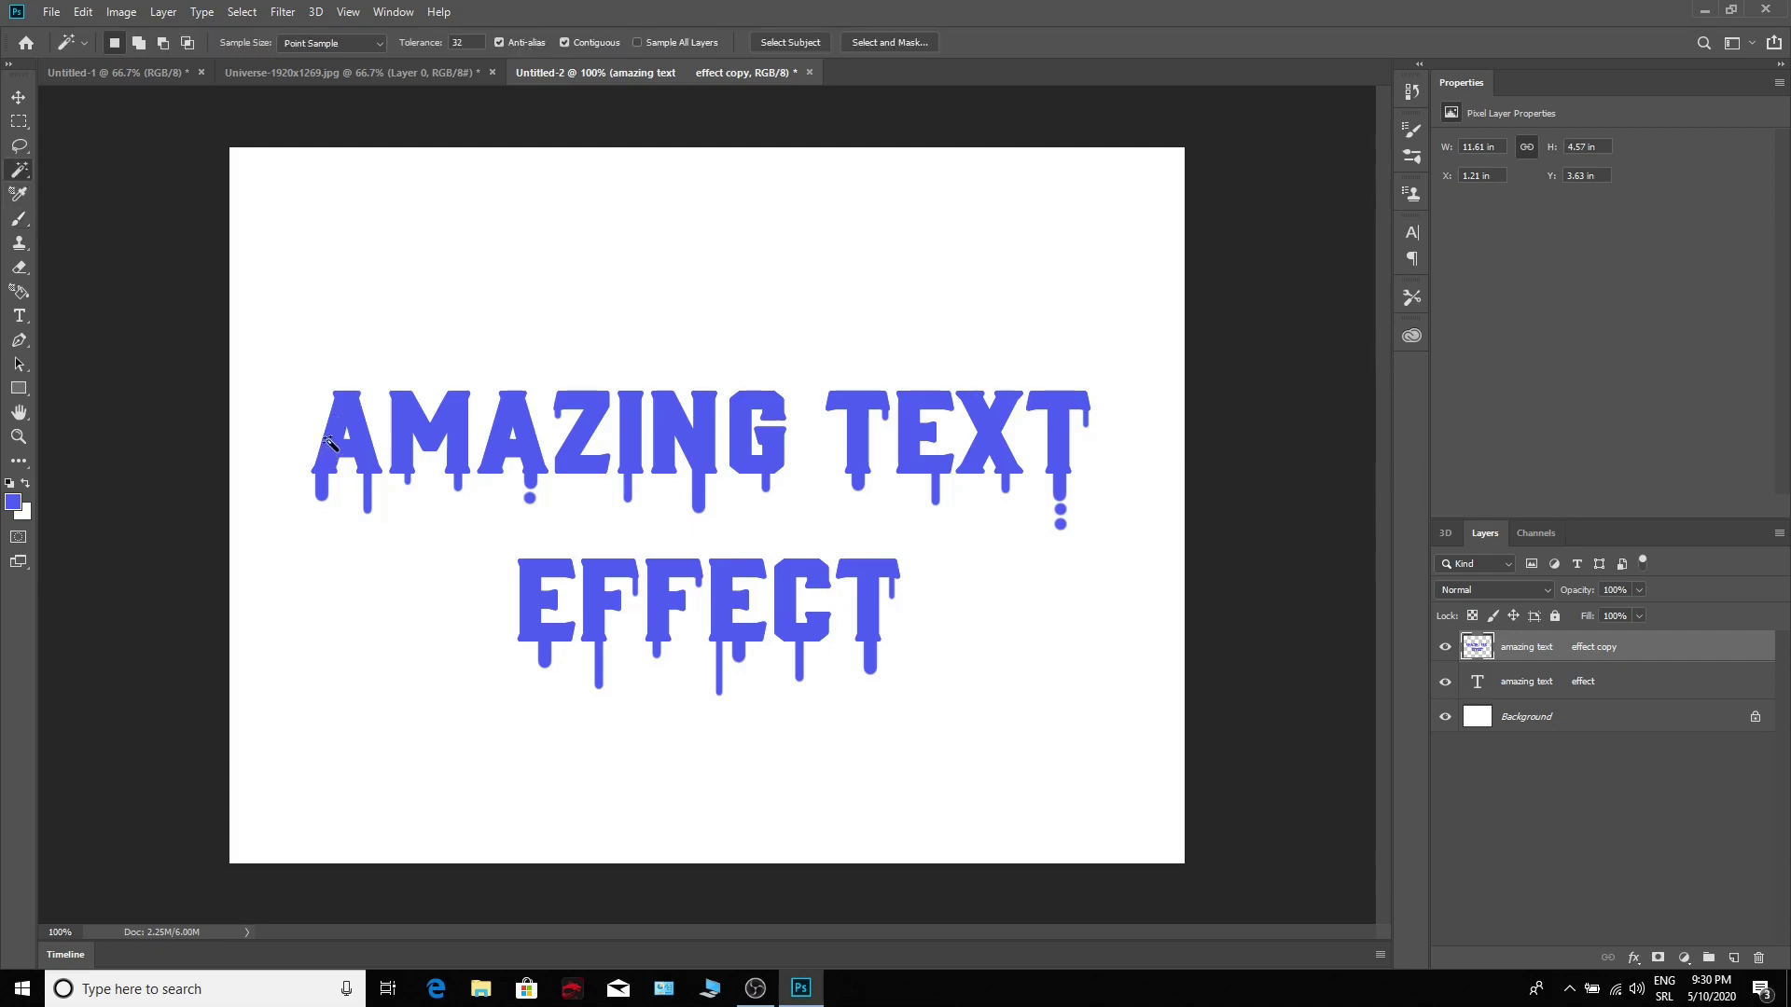
click(330, 442)
shift+click(405, 447)
shift+click(500, 451)
shift+click(530, 498)
shift+click(681, 434)
shift+click(751, 438)
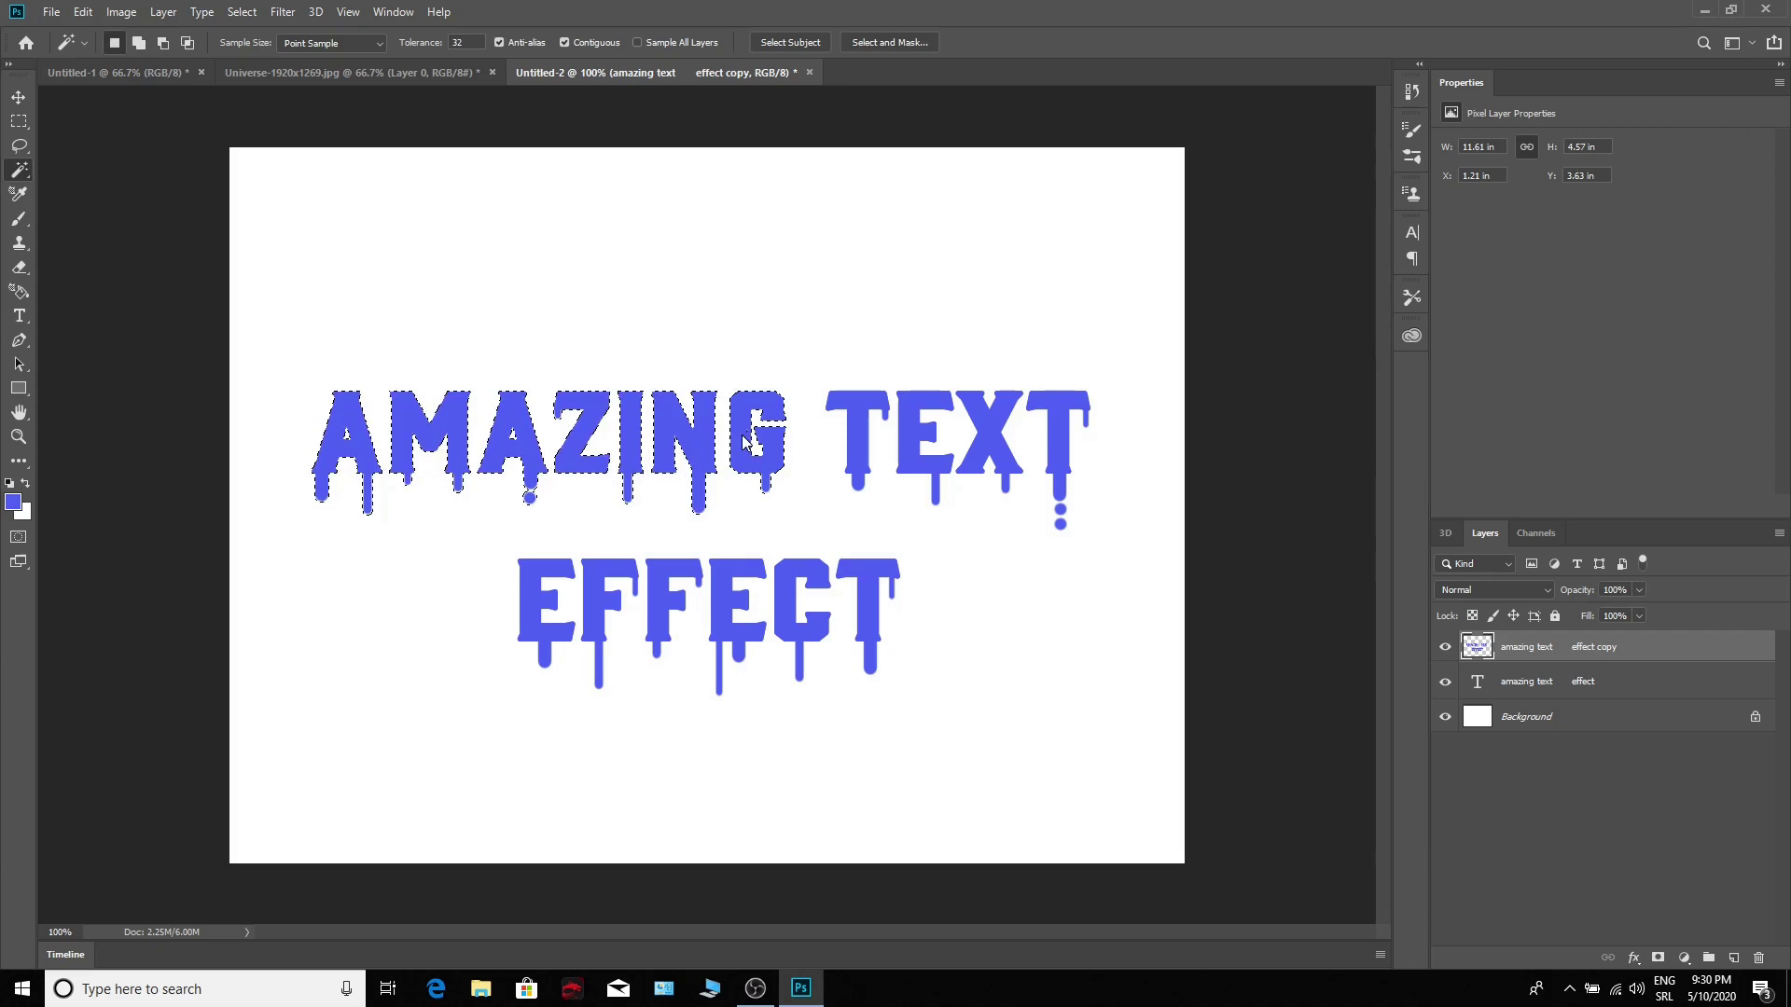
Step: Add all letters of TEXT and EFFECT, with the droplets below the last T of TEXT, to the selection
shift+click(864, 431)
shift+click(910, 435)
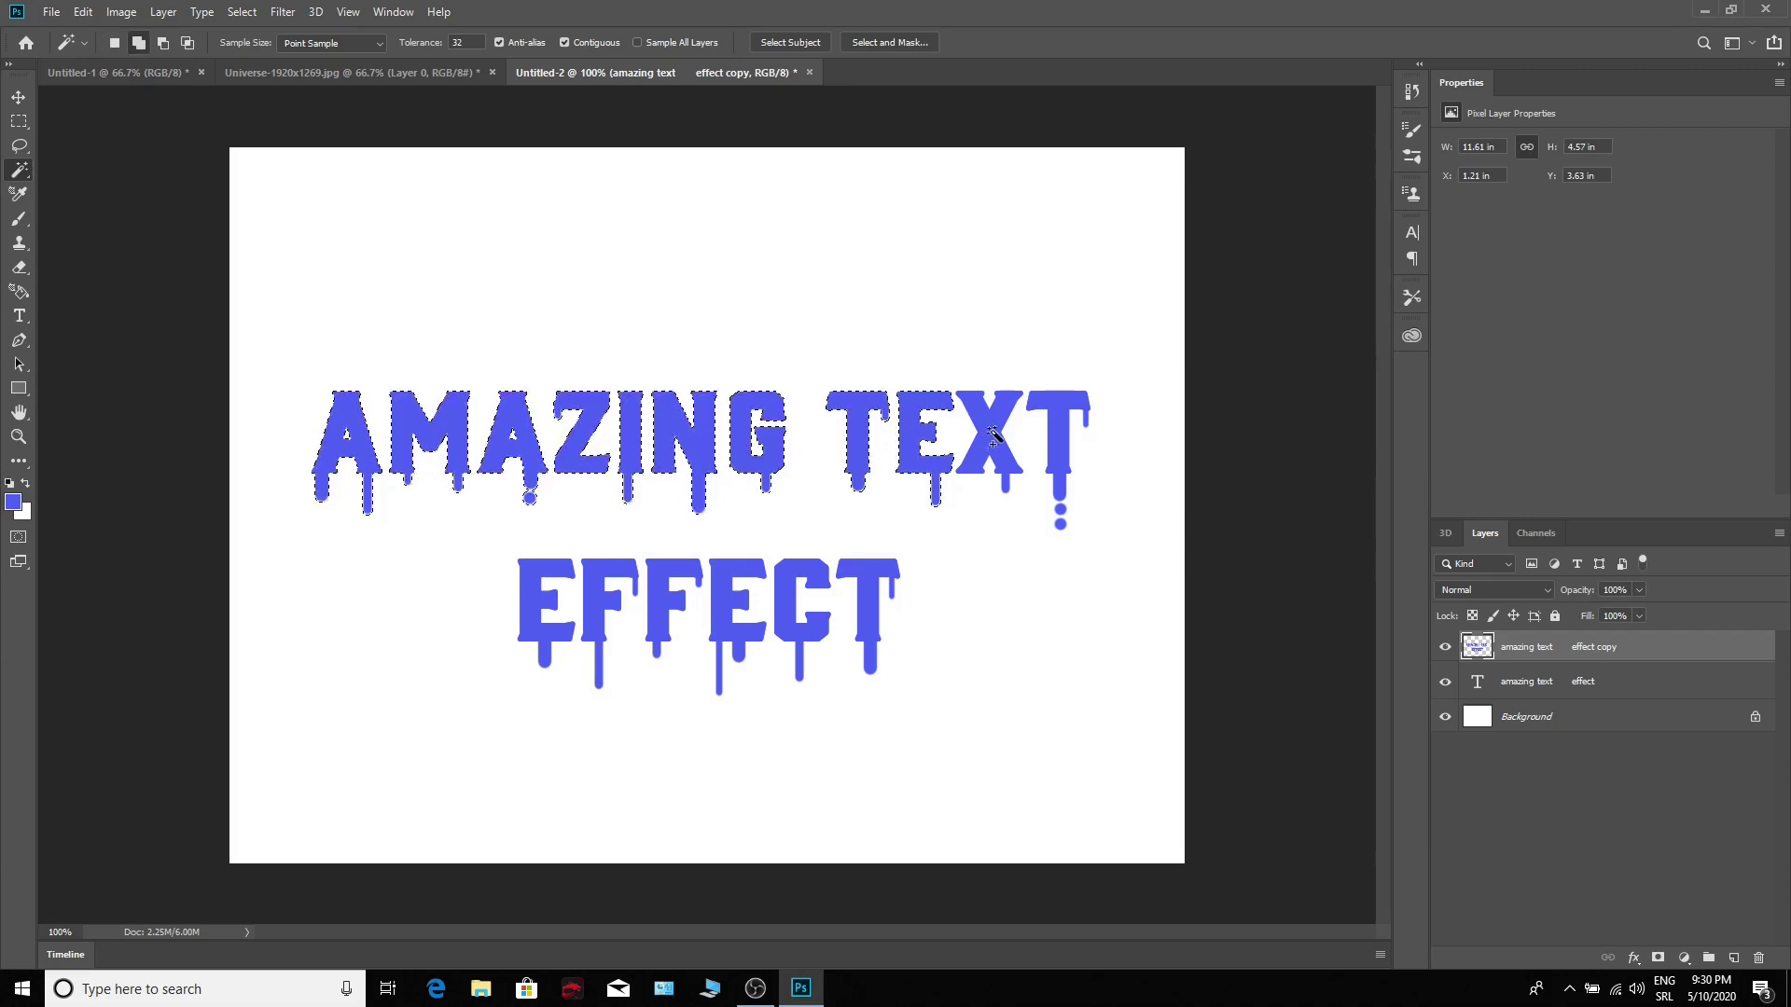
shift+click(993, 438)
shift+click(1057, 451)
shift+click(872, 606)
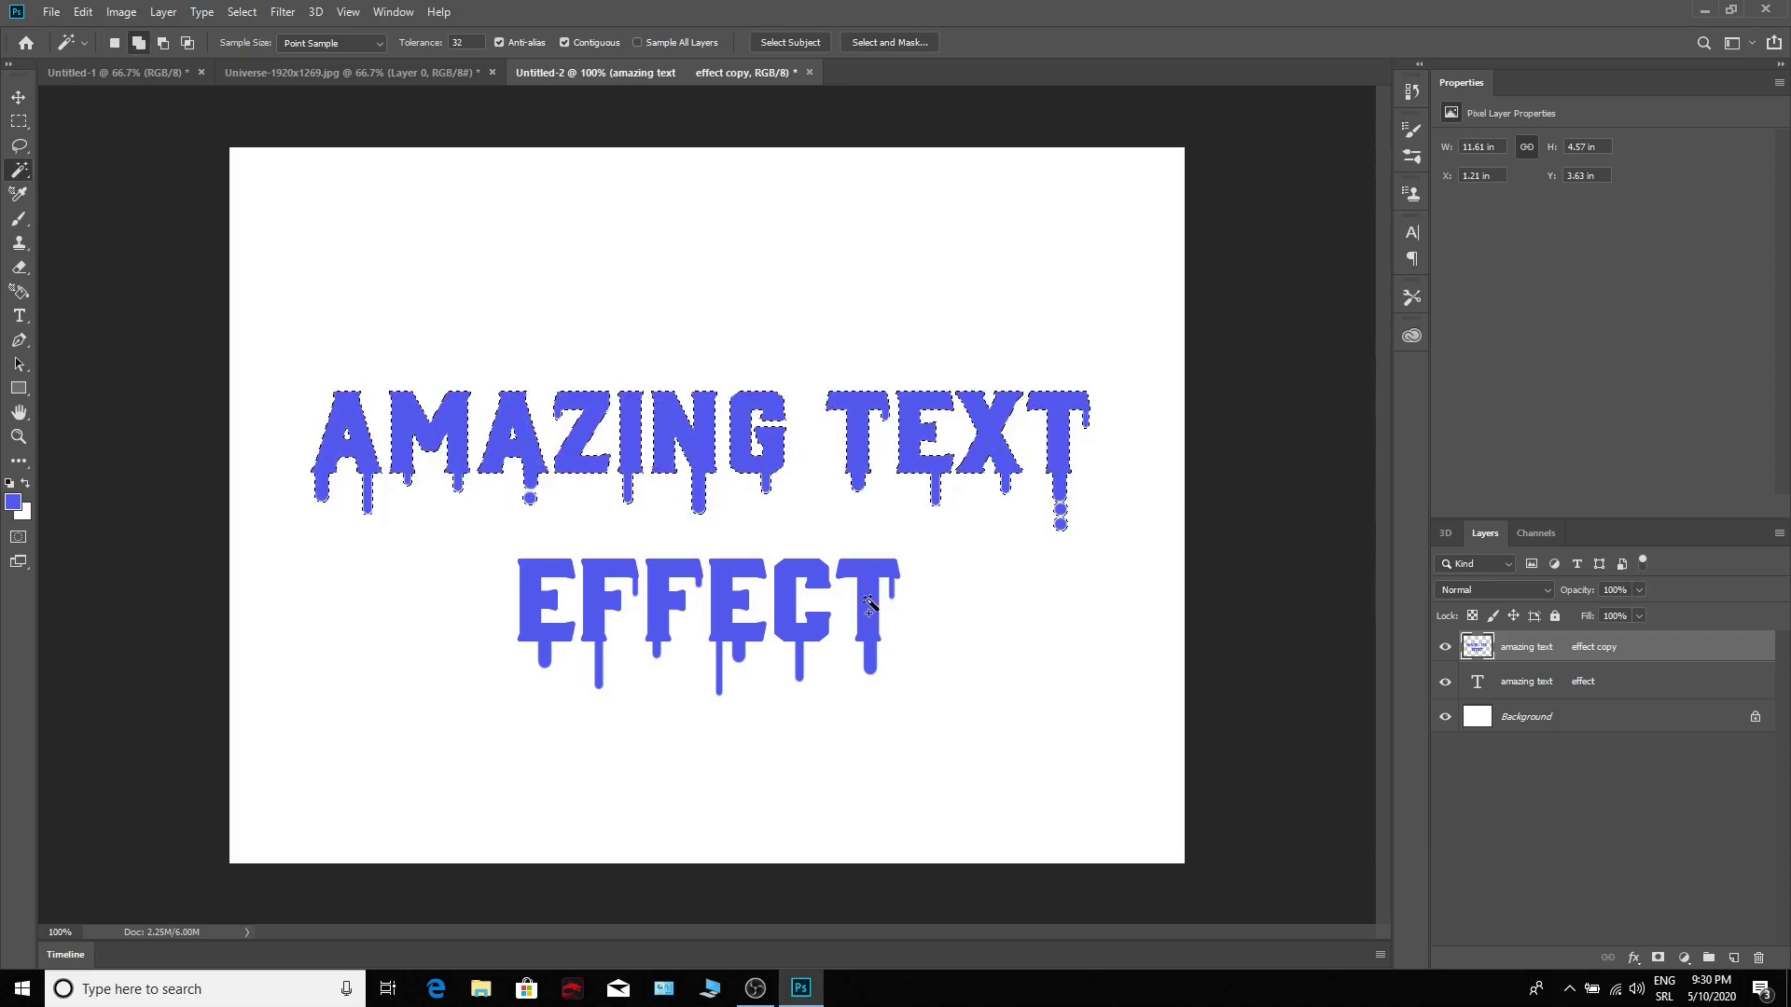
shift+click(806, 616)
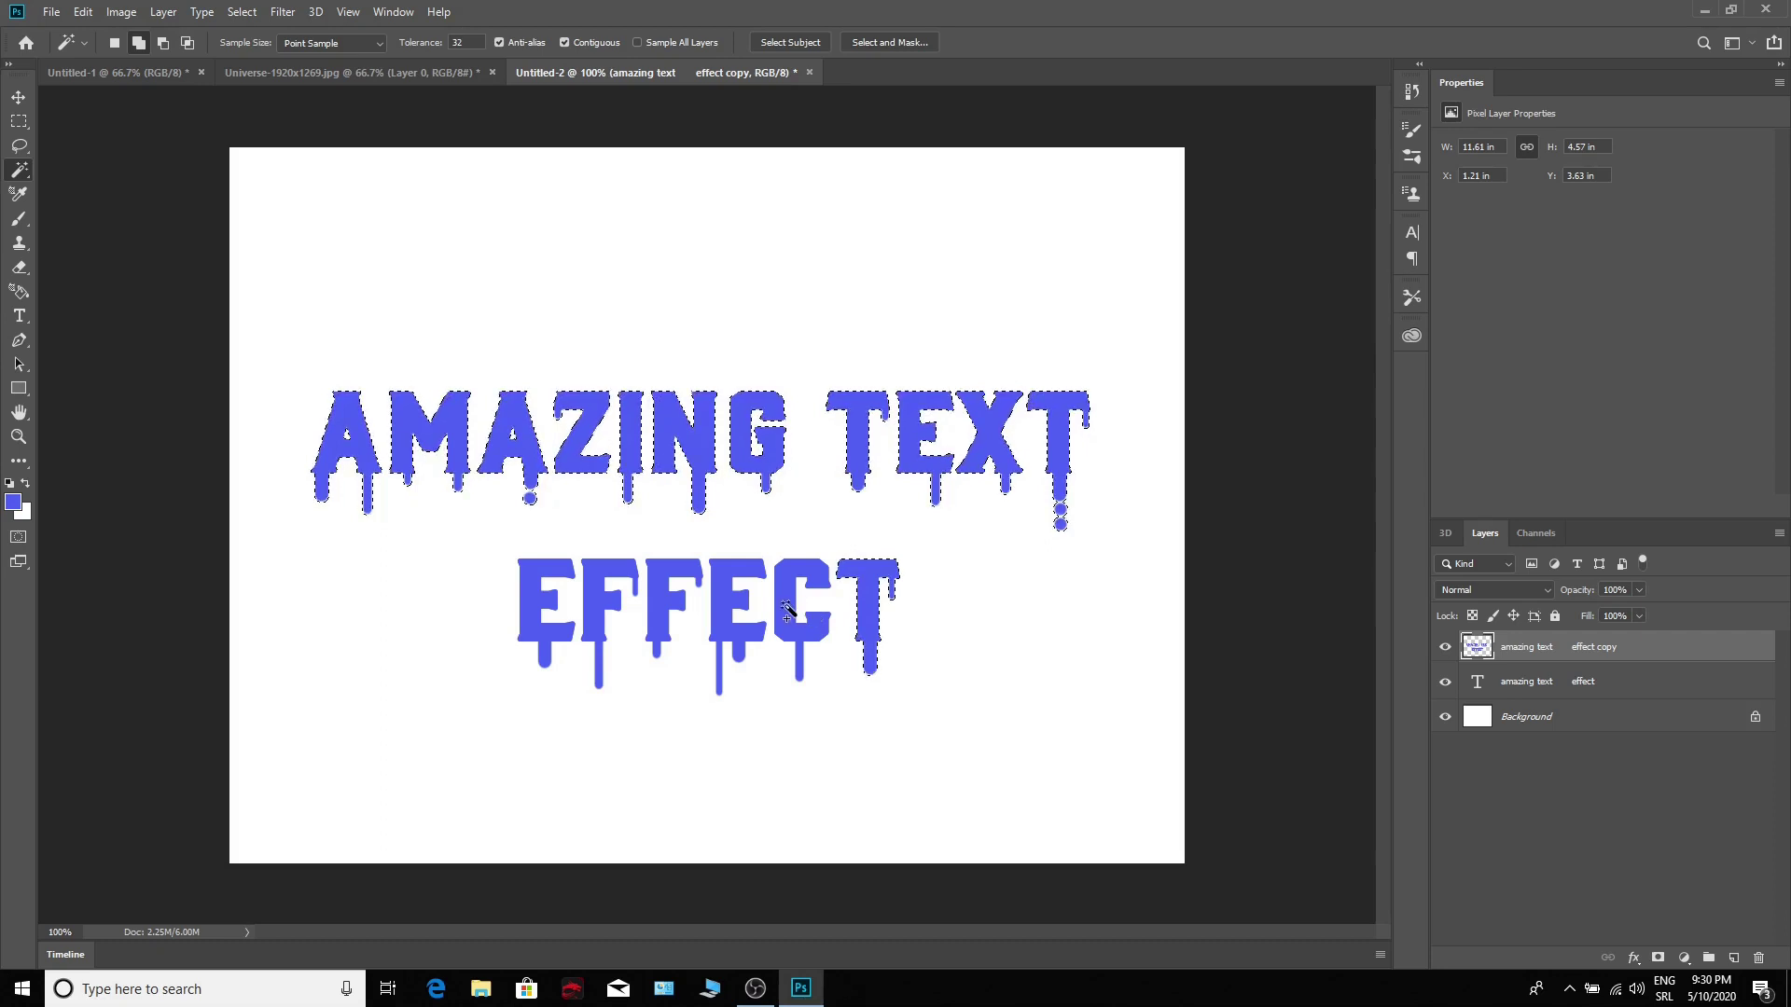
shift+click(737, 613)
shift+click(670, 607)
shift+click(608, 609)
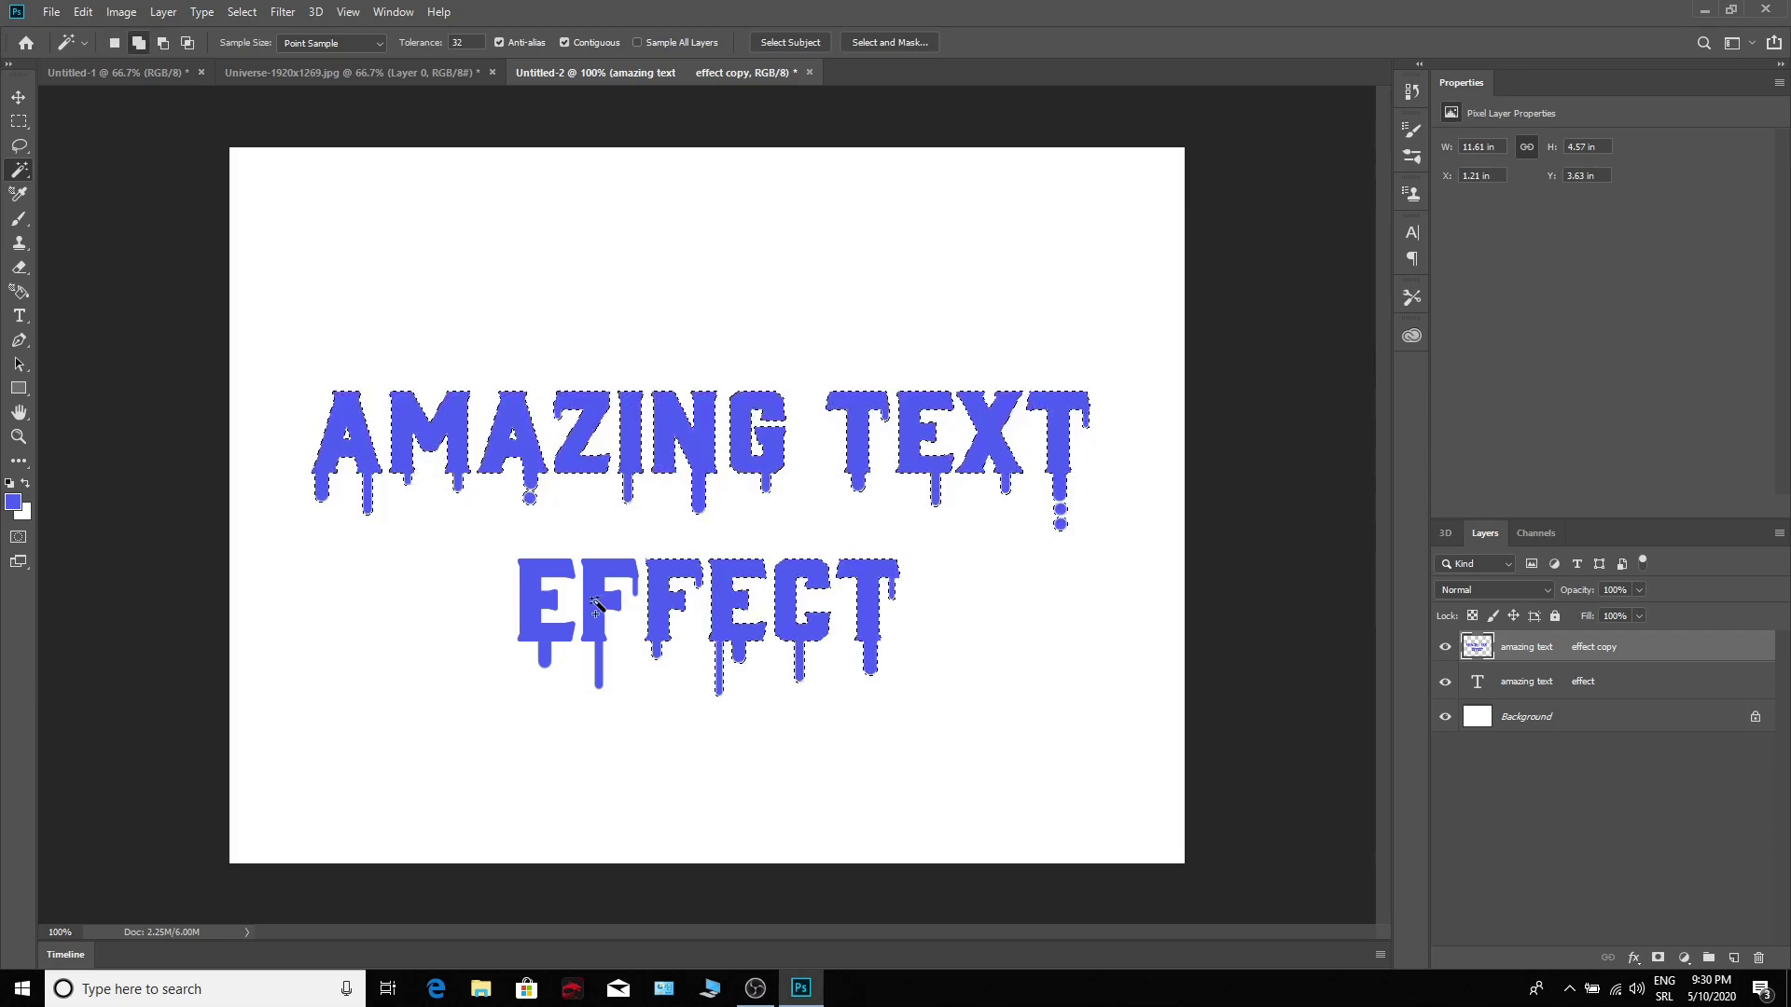
shift+click(536, 606)
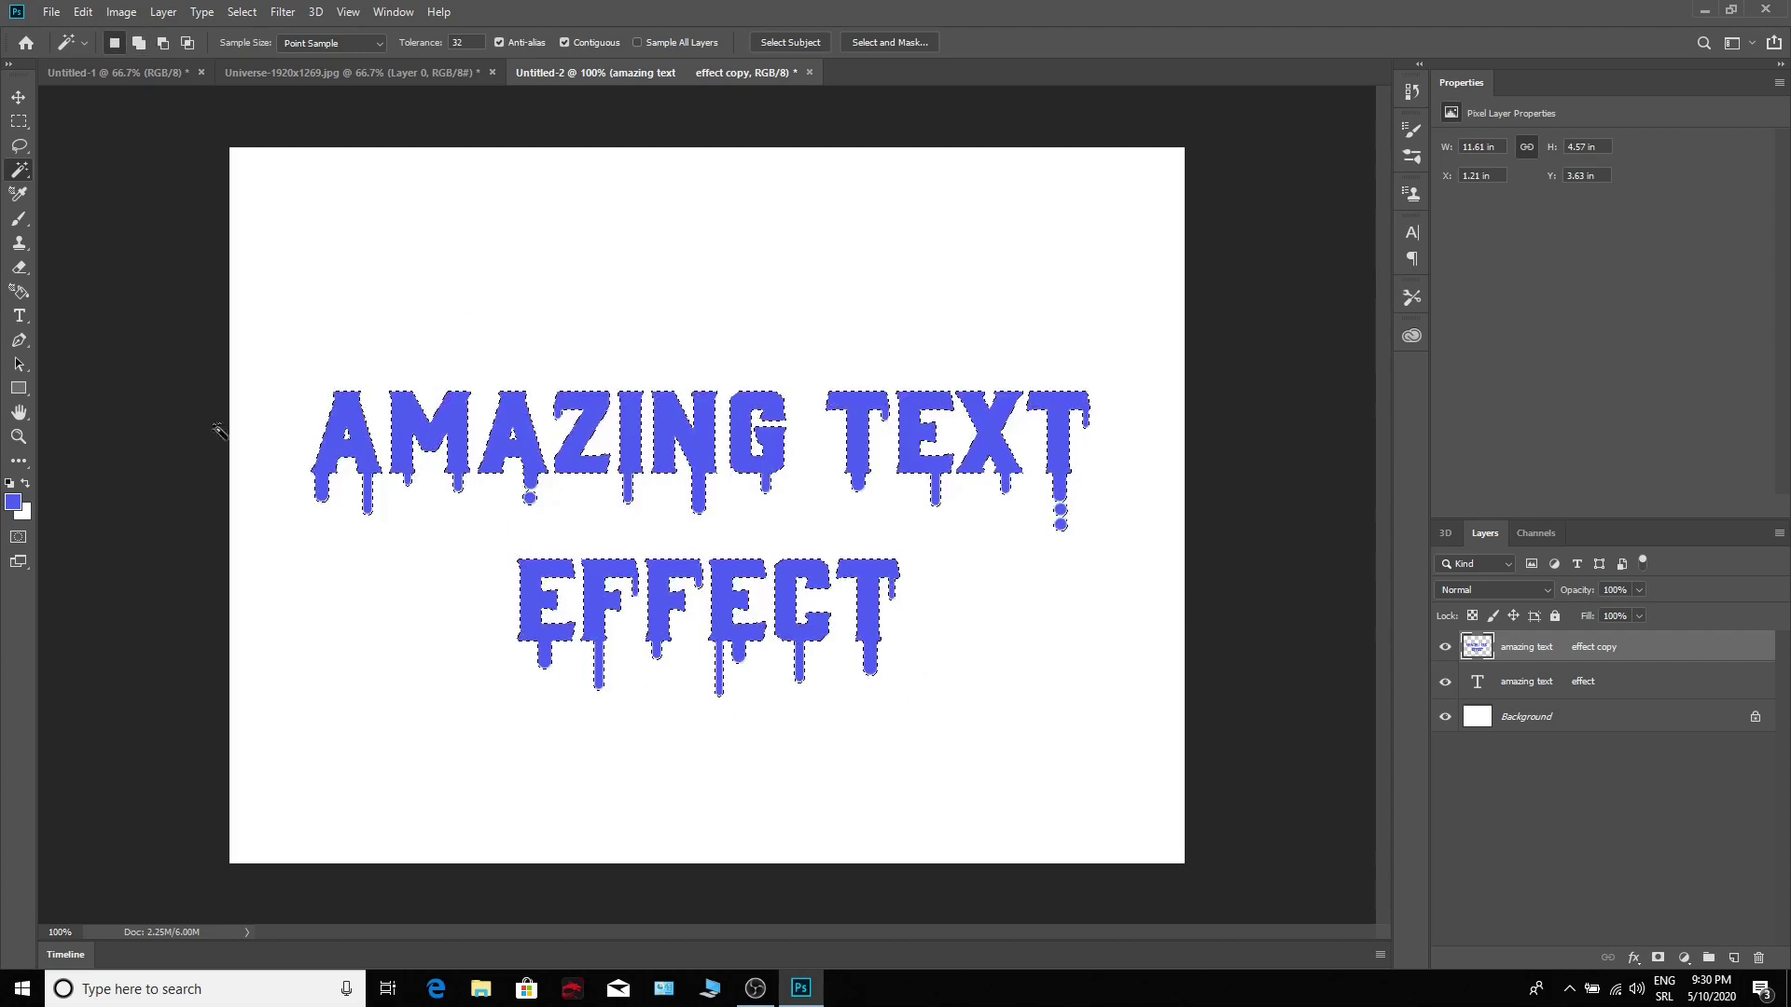
Step: Switch the workspace to Essentials (Default)
click(23, 293)
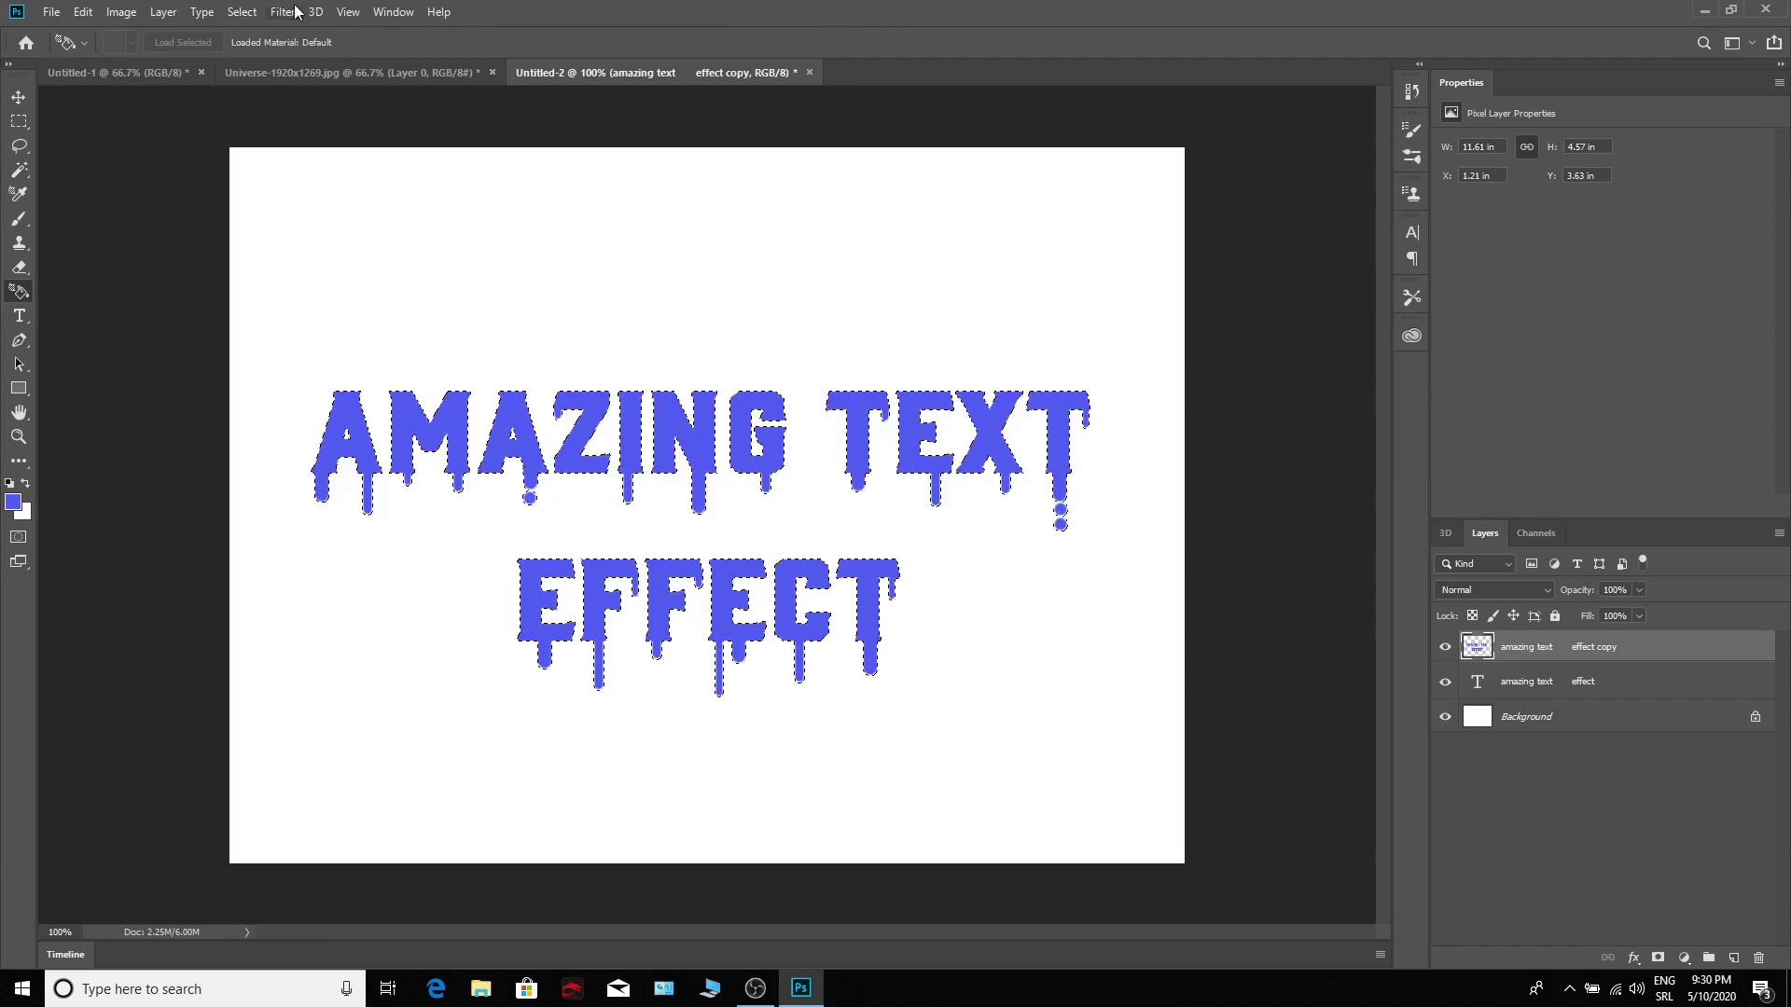
click(390, 14)
mouse_move(478, 48)
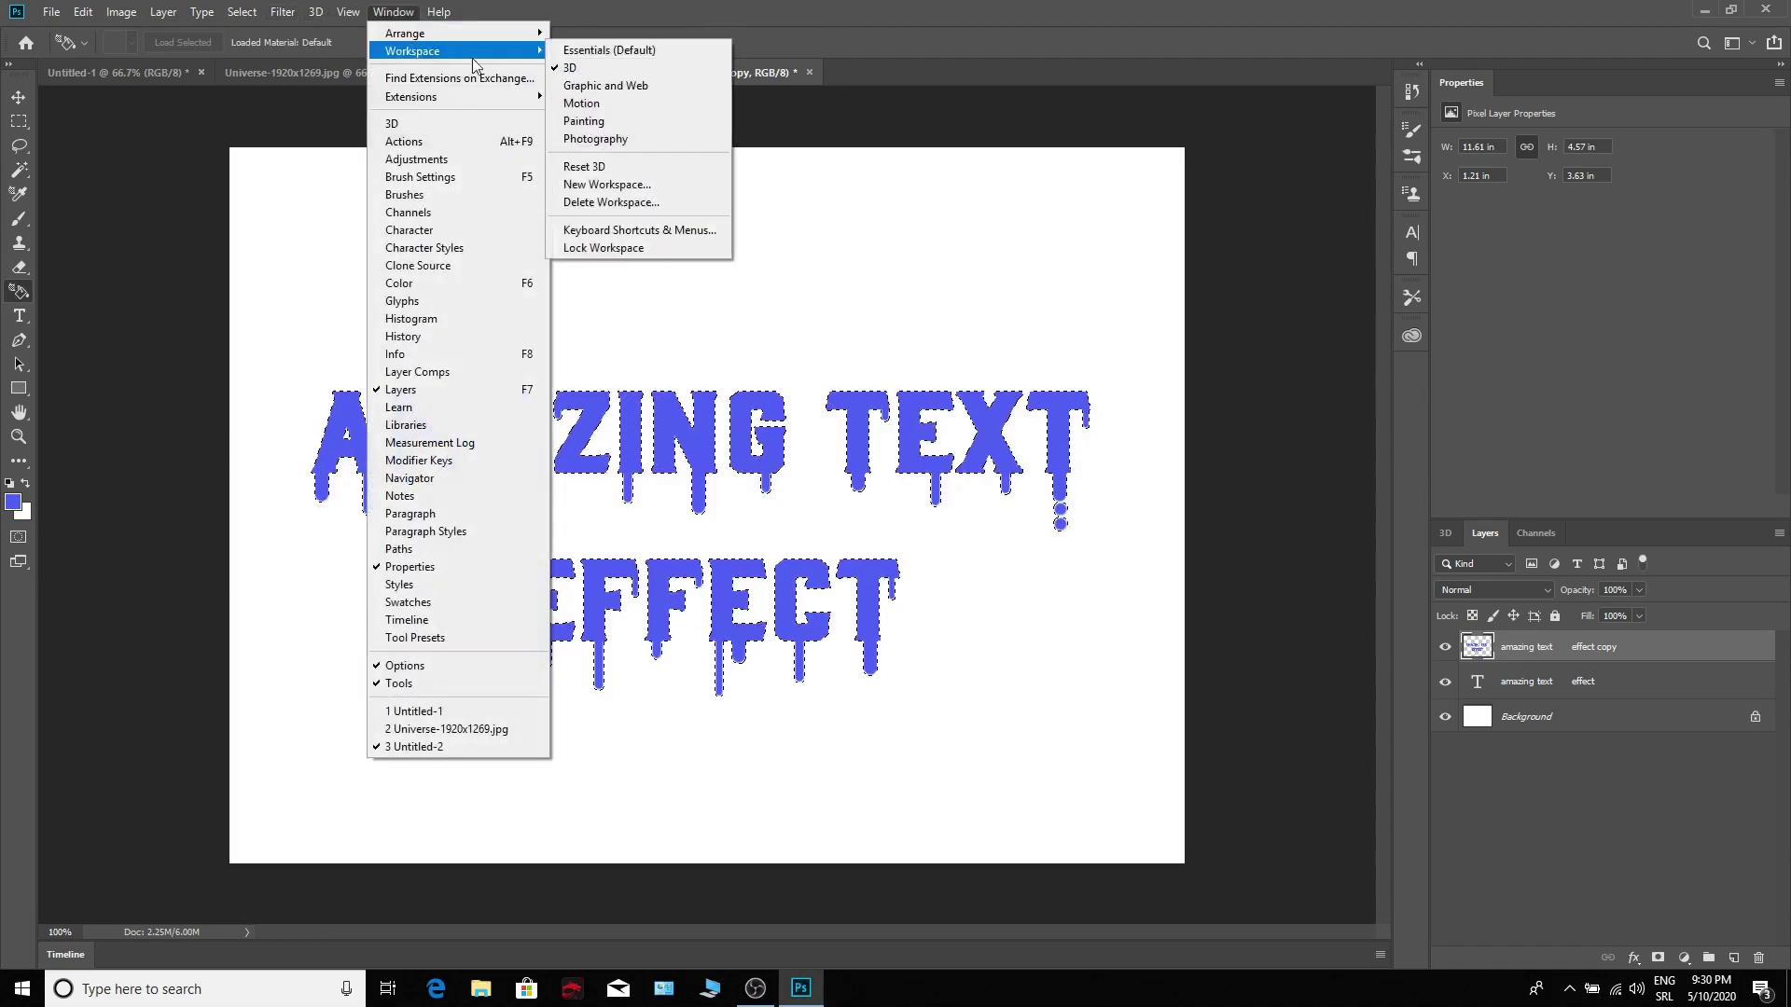
click(618, 51)
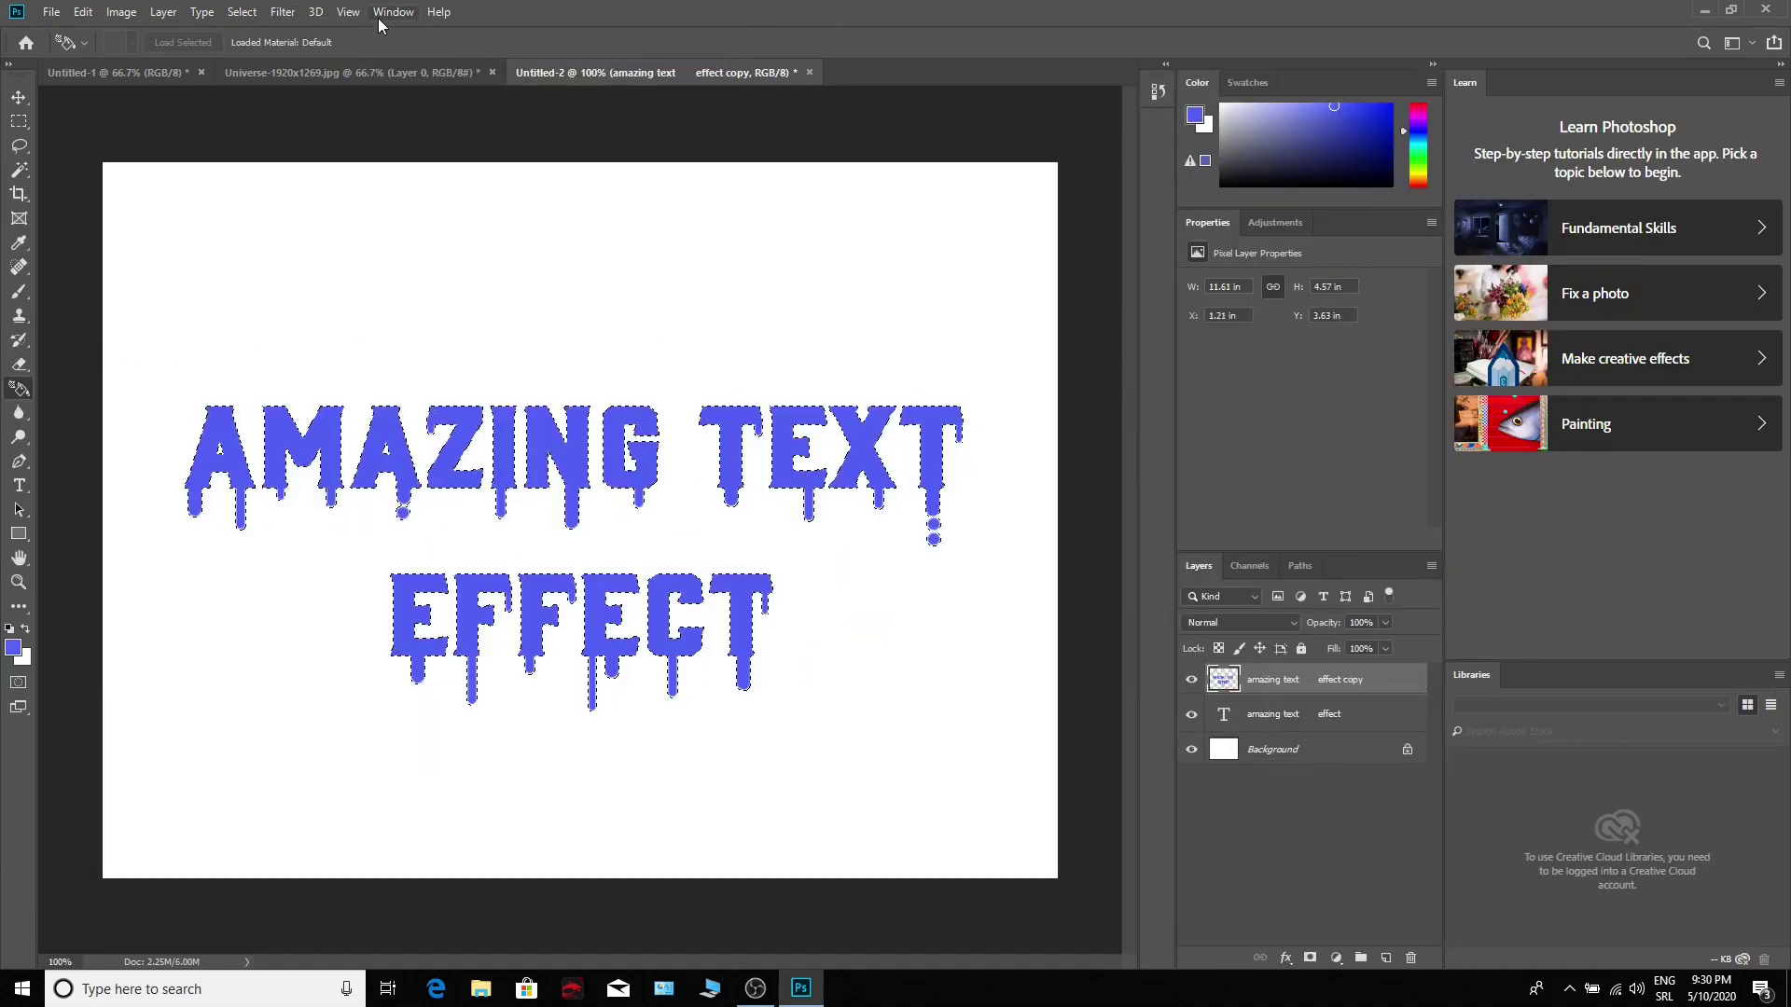
click(393, 13)
mouse_move(455, 52)
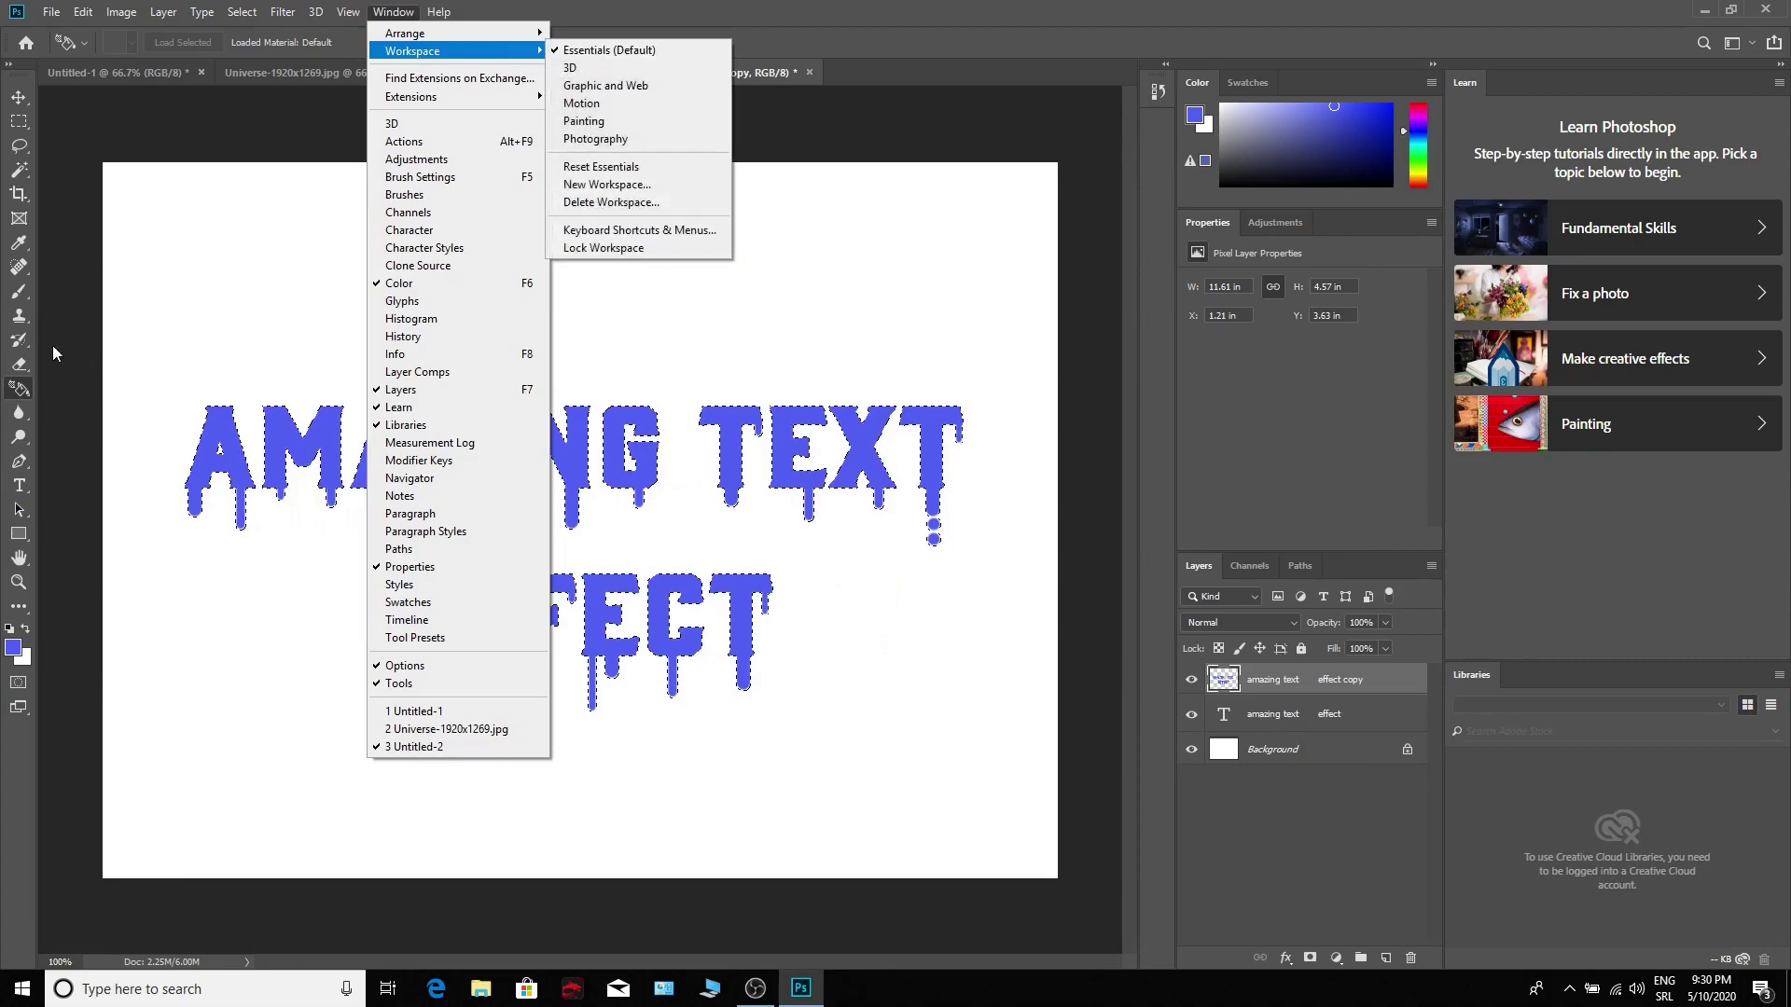
Step: Fill the selected lettering with a green-to-pink linear gradient running diagonally from the first A to the T of EFFECT, and deselect
right_click(17, 390)
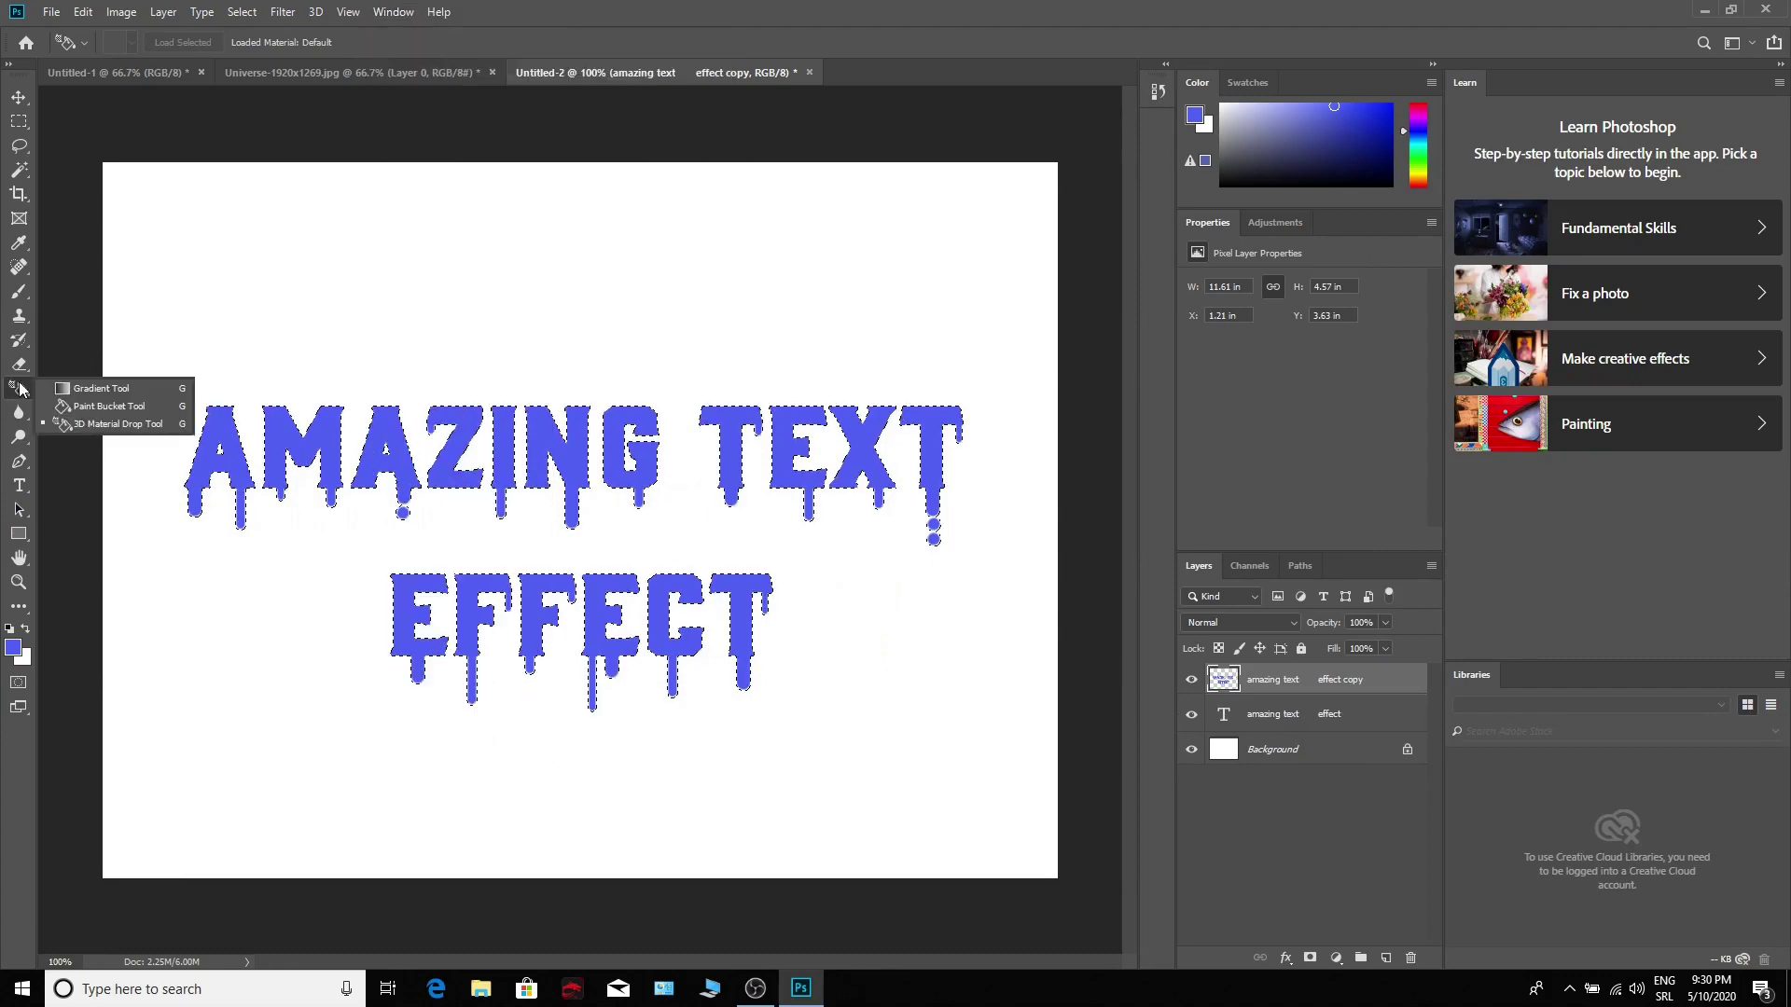
click(100, 389)
click(138, 43)
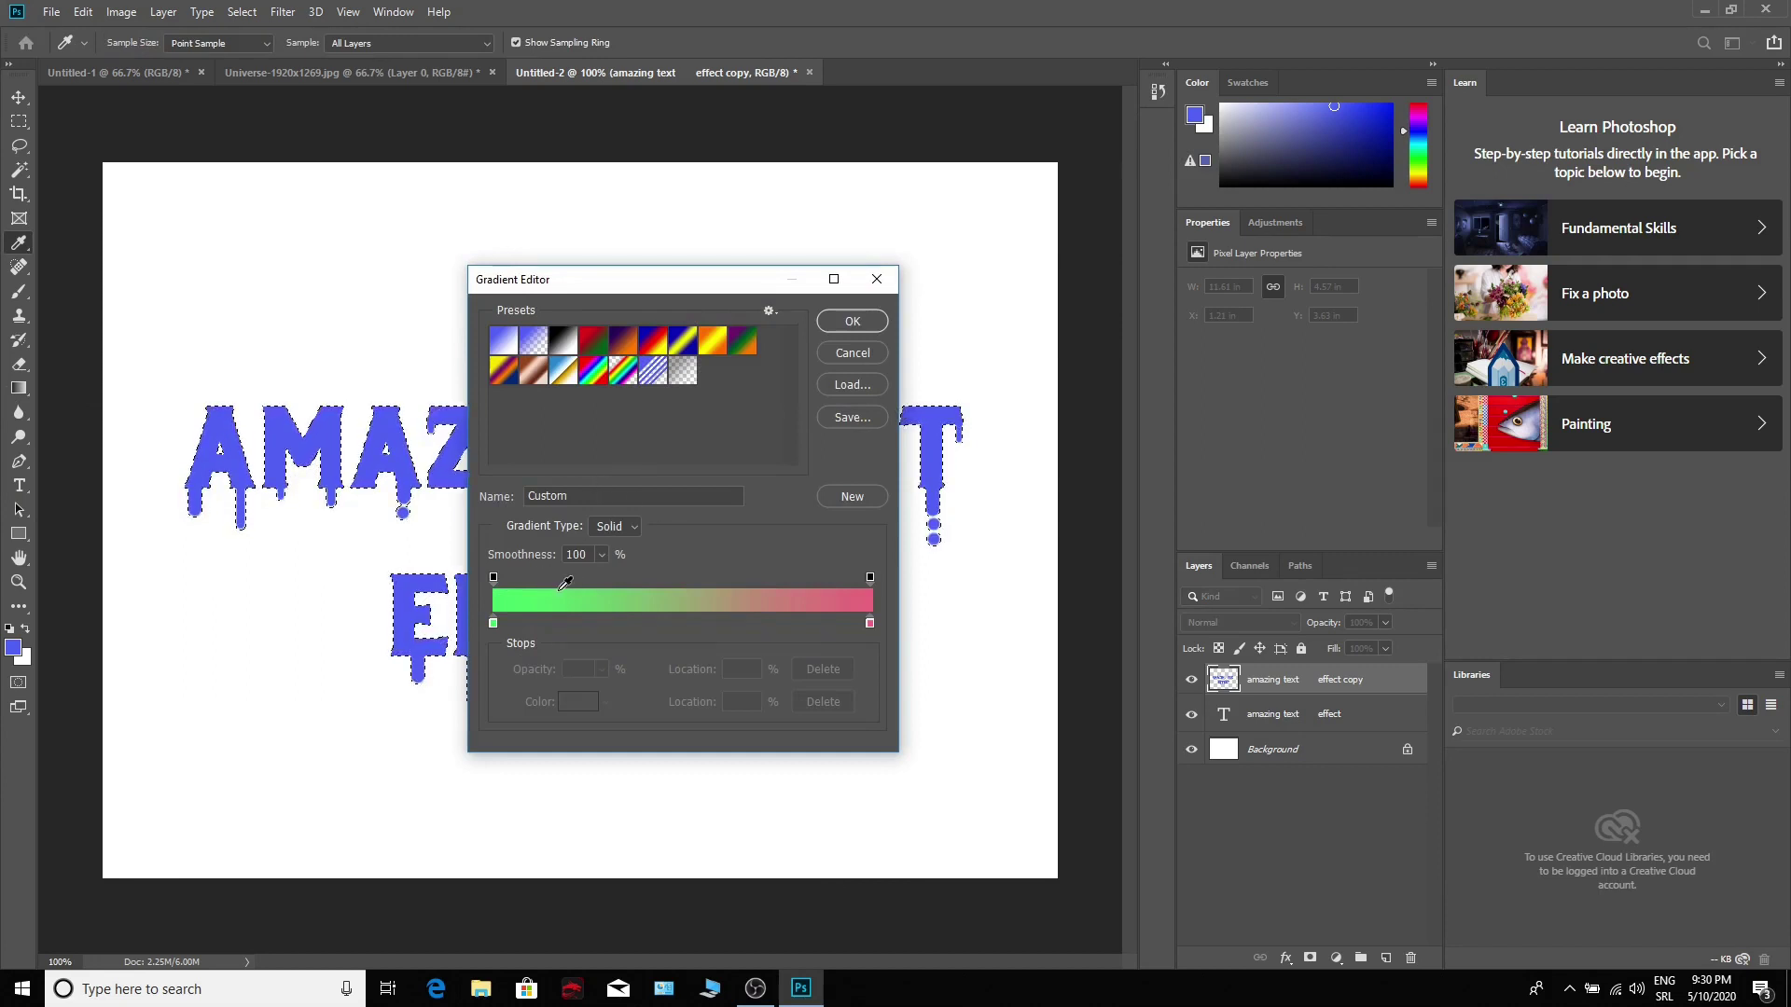
click(851, 321)
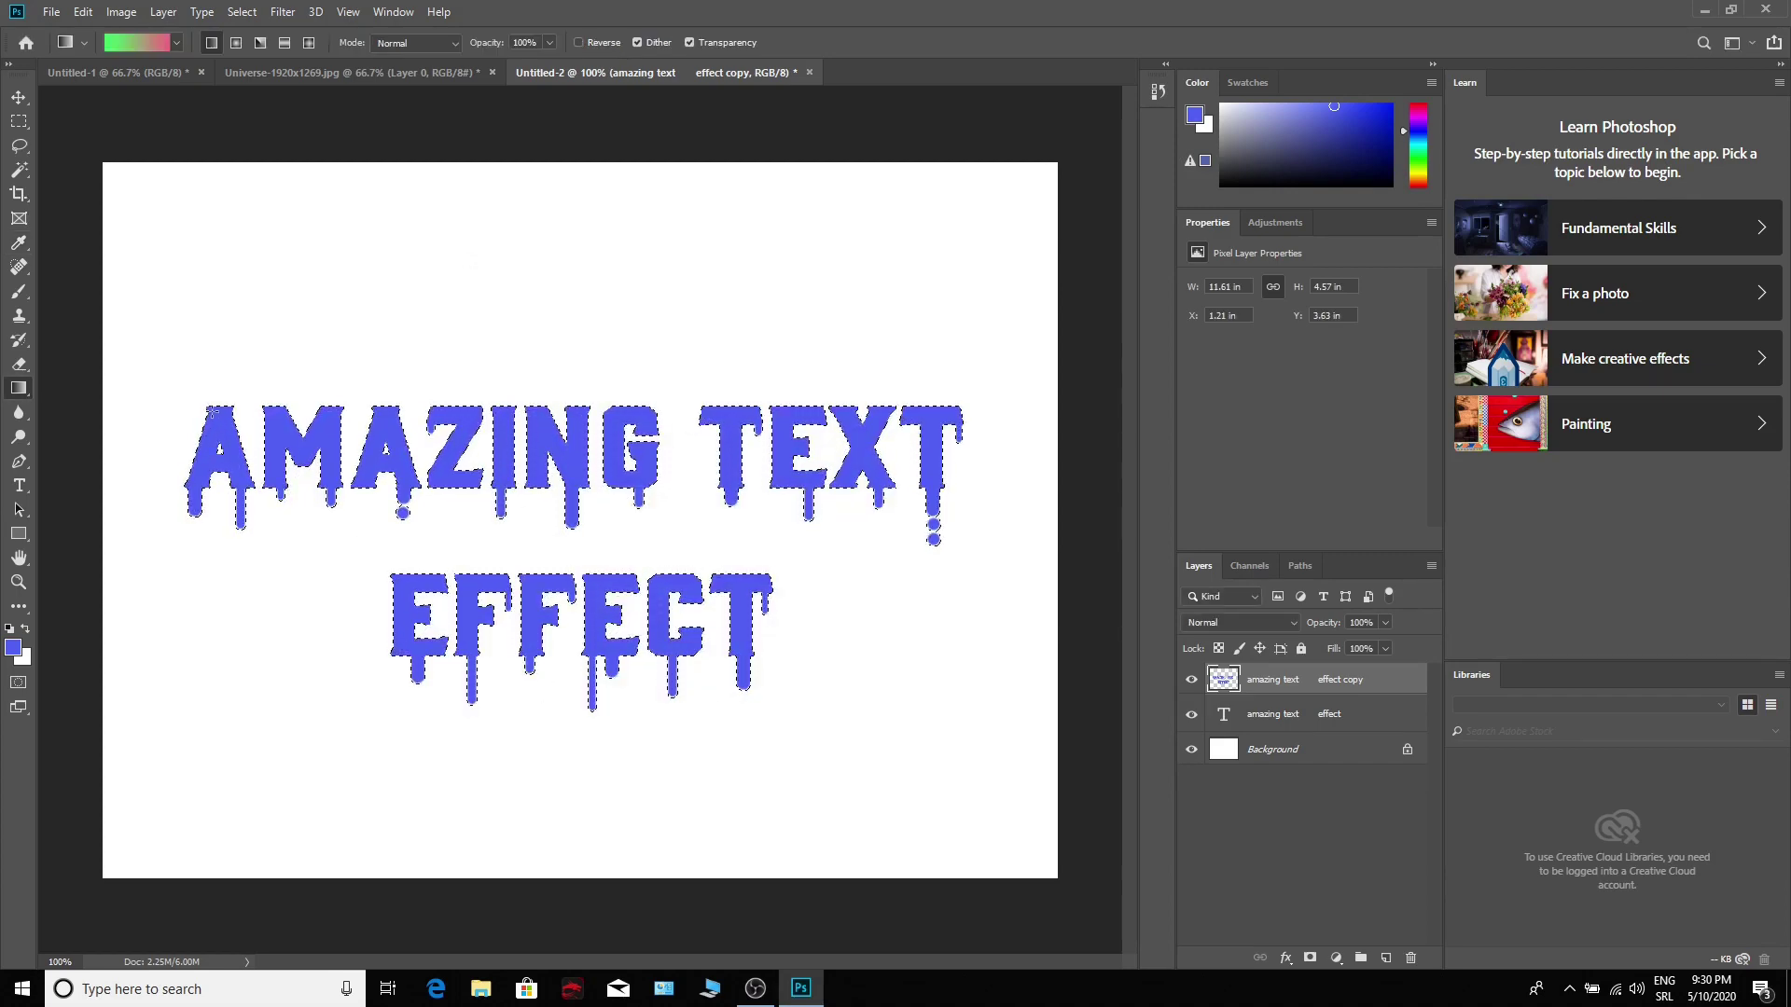
drag(213, 411, 746, 641)
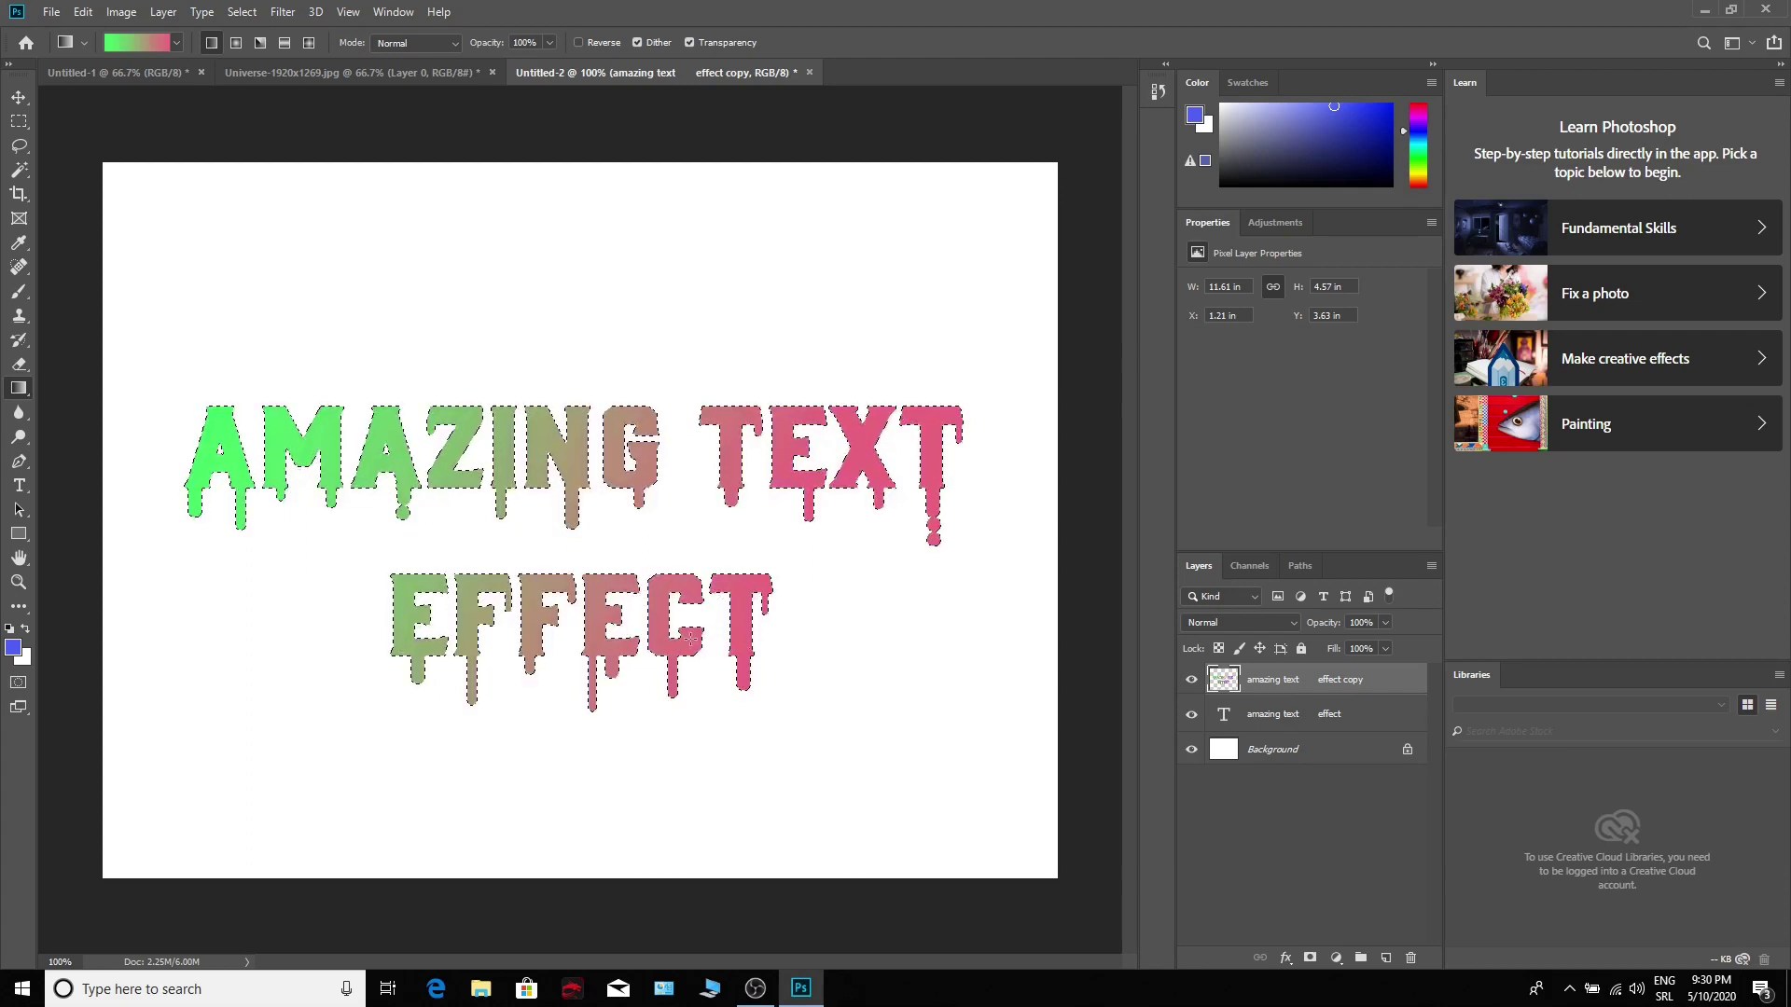
key(ctrl+d)
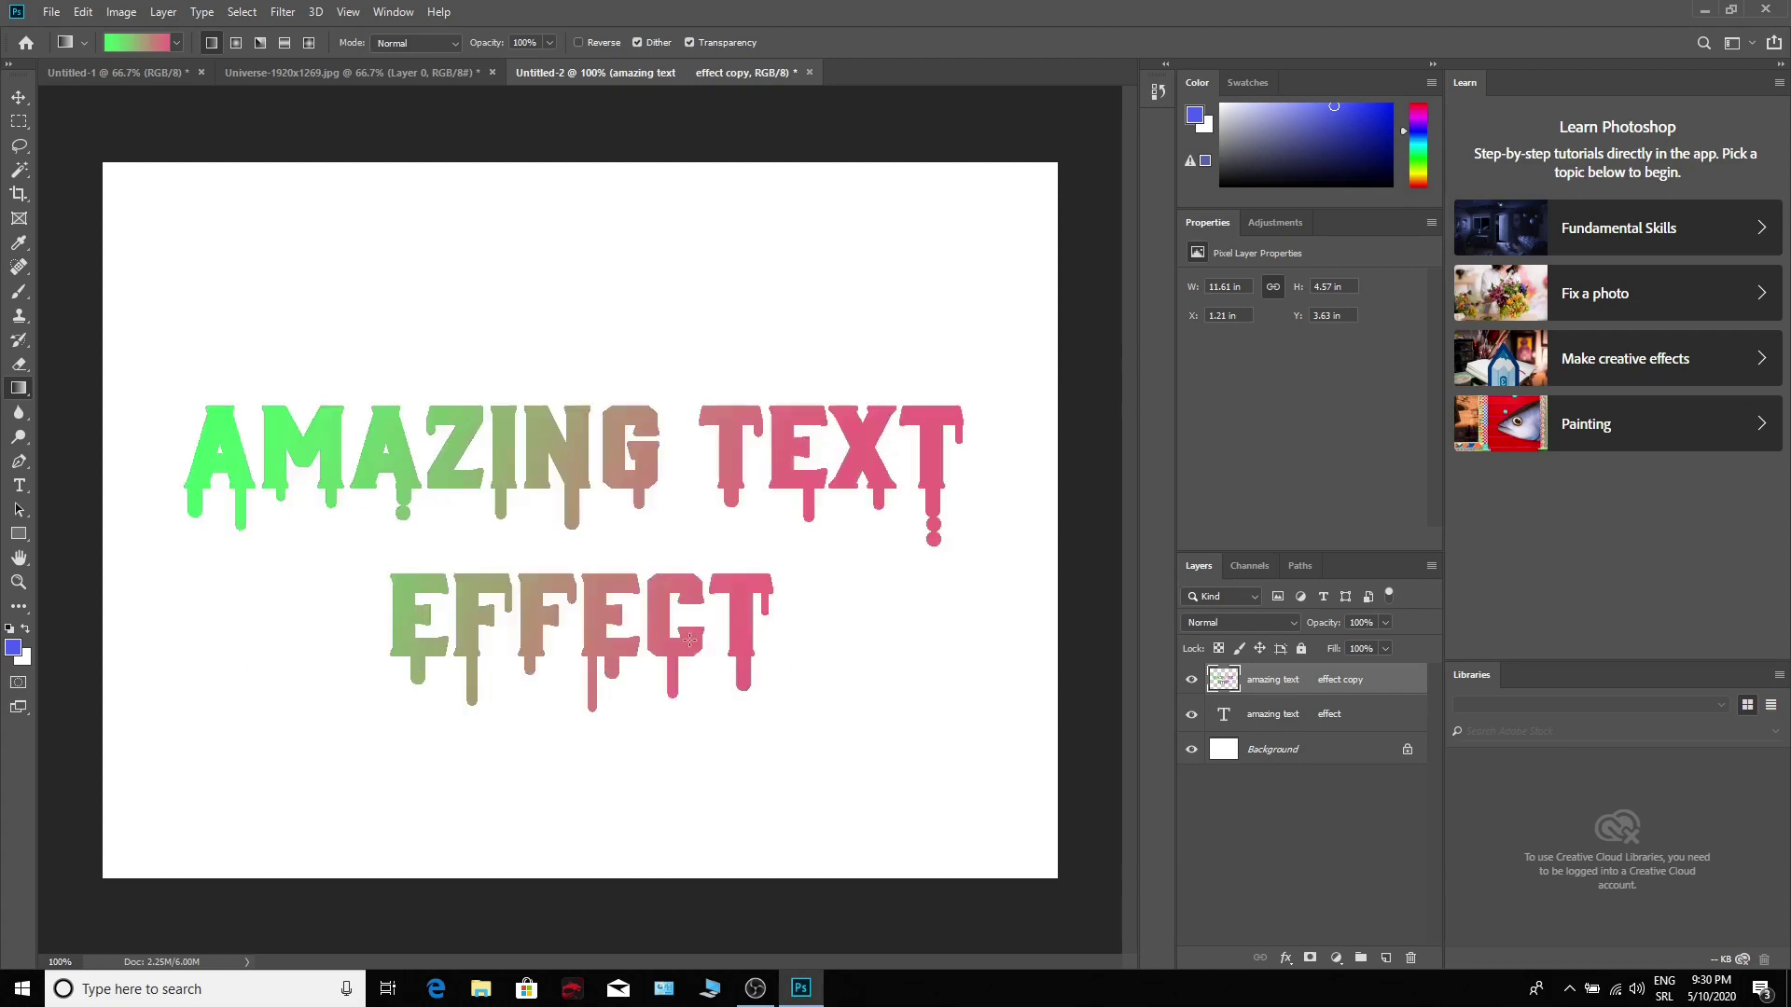
Step: Create a new 3D extrusion from the dripping text layer and accept switching to the 3D workspace
right_click(1264, 684)
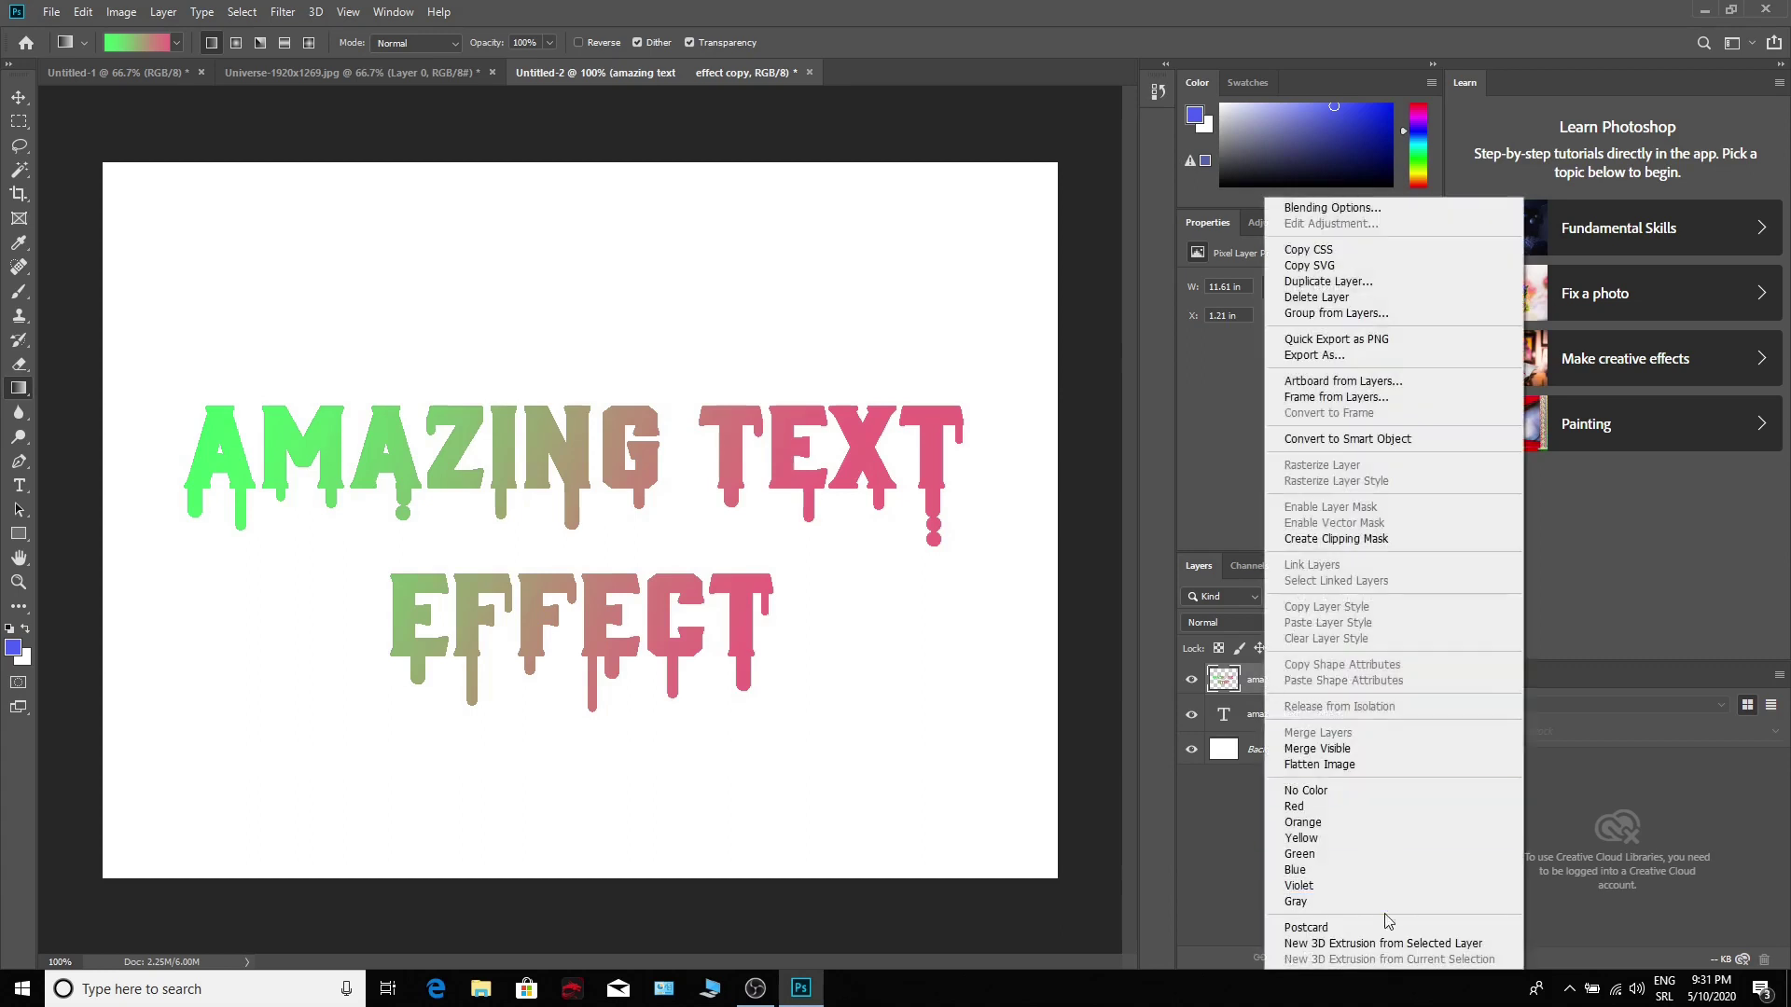
click(1348, 944)
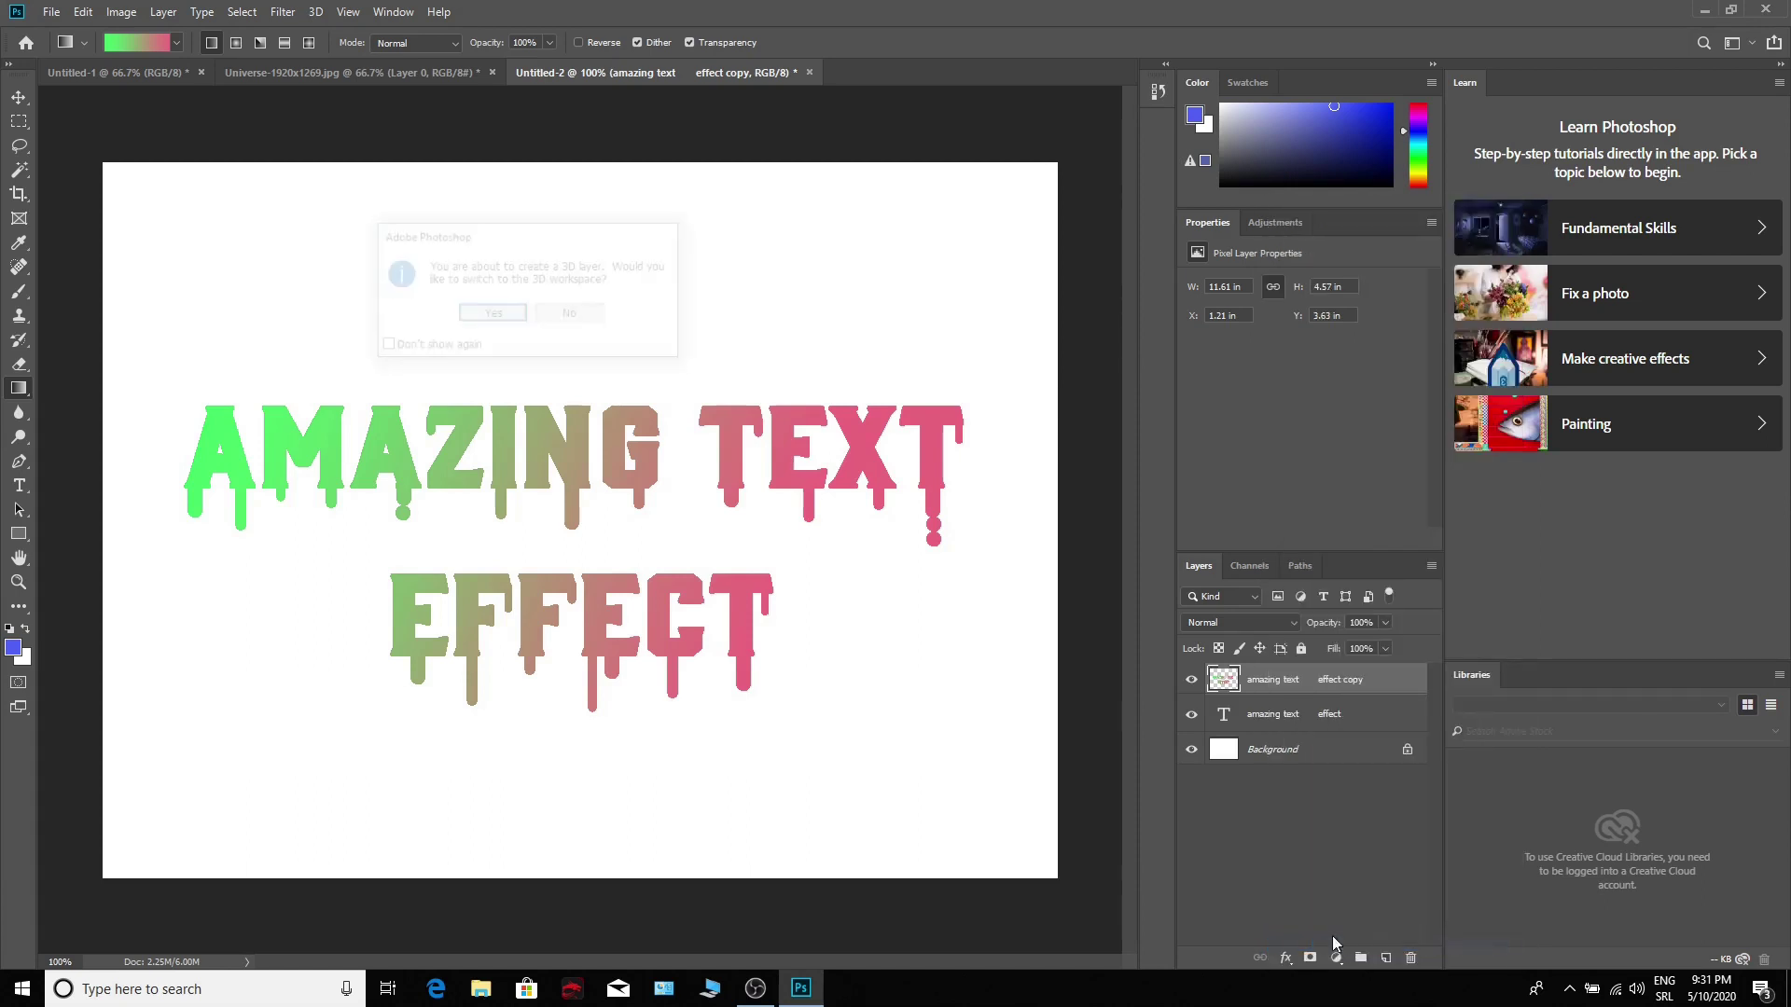
drag(491, 247, 527, 267)
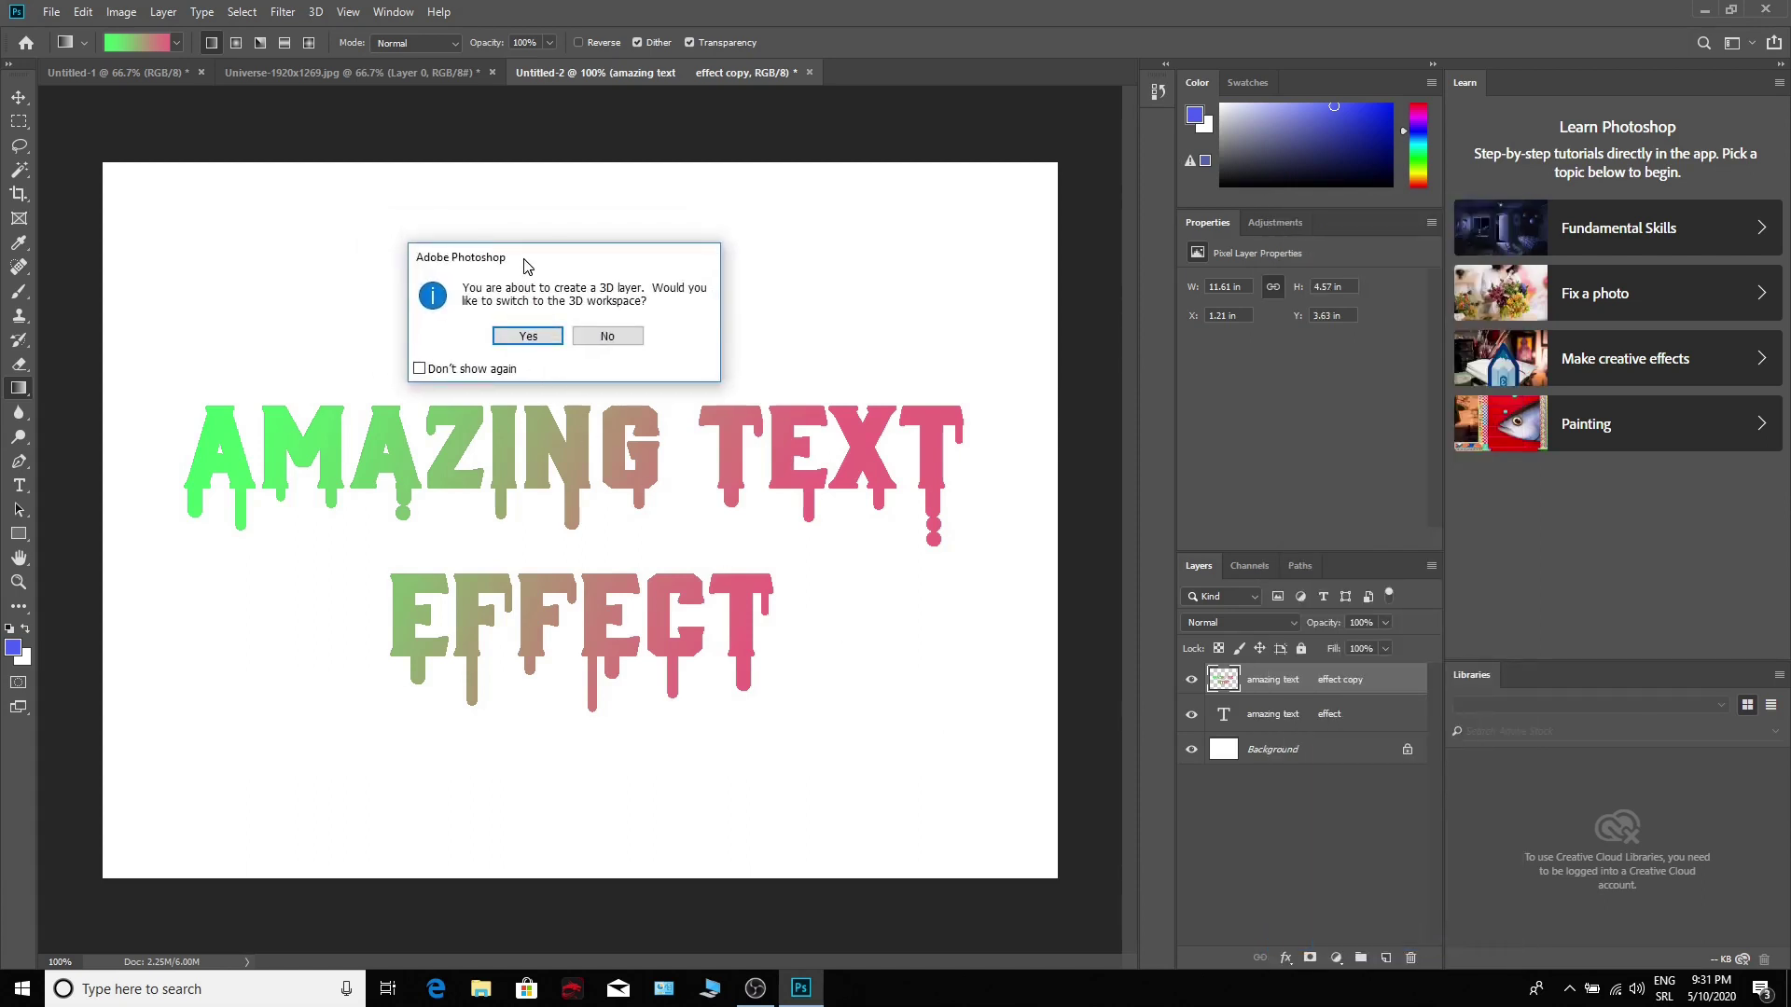
click(525, 338)
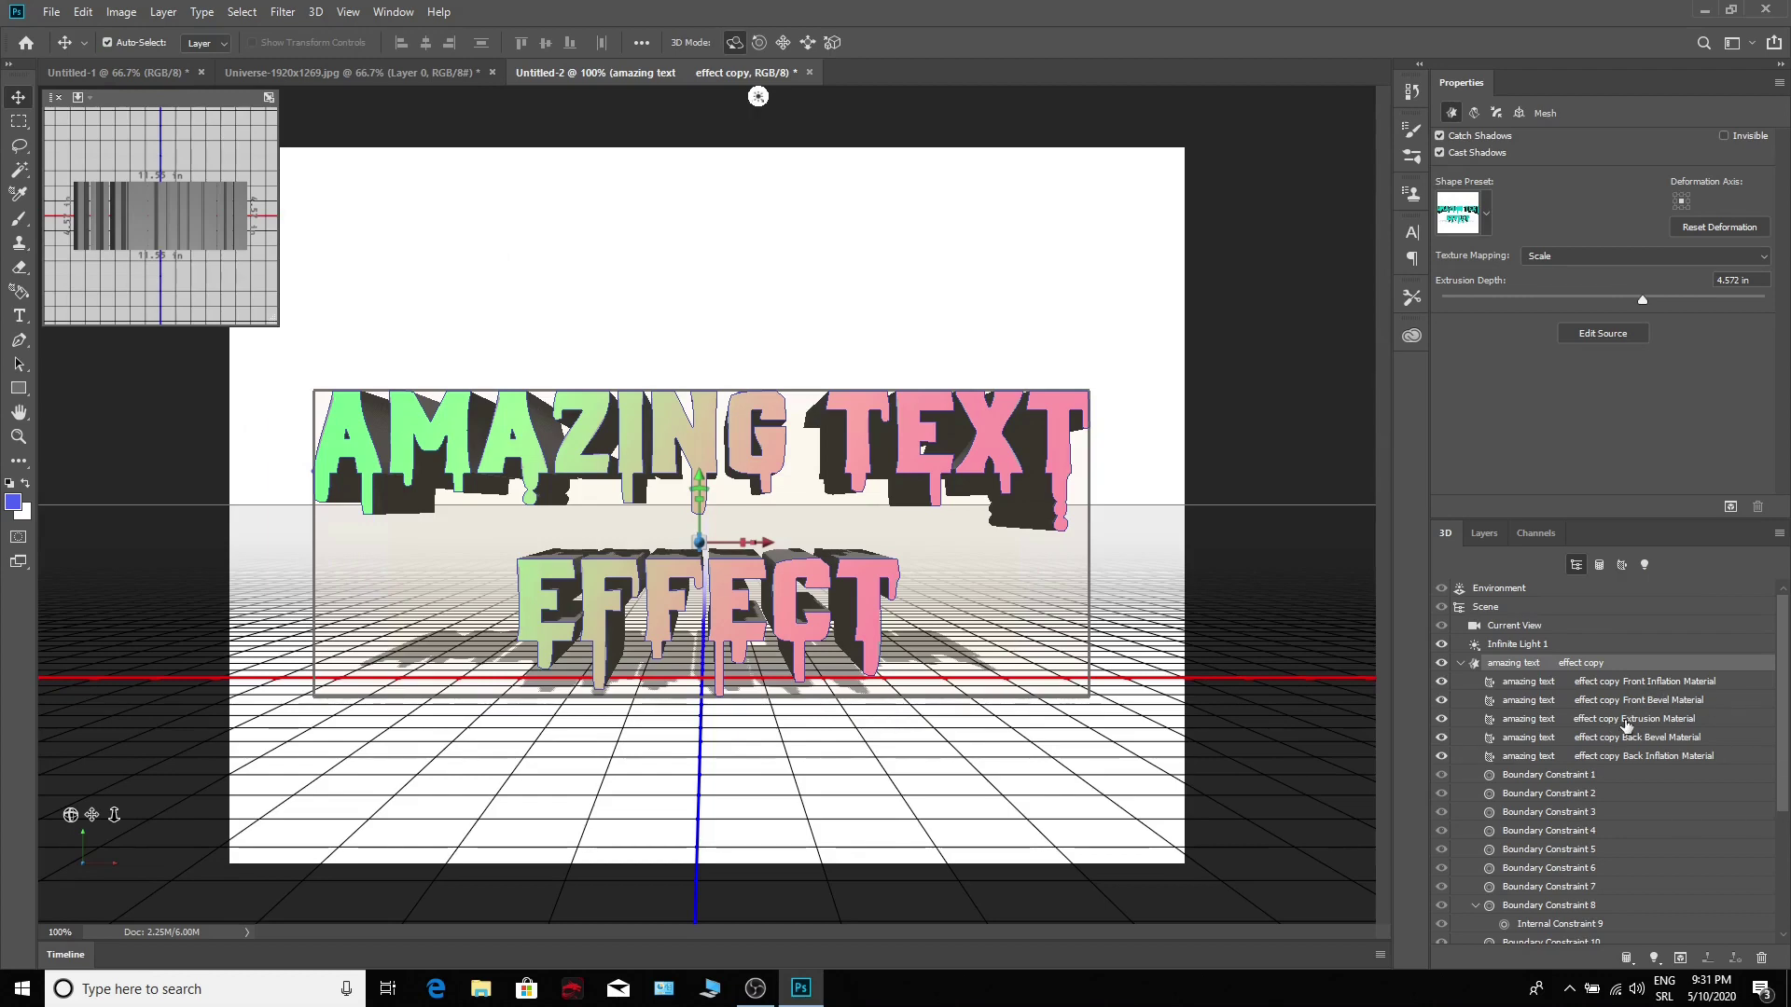
Step: Choose a green diffuse color for the text's Extrusion Material, about R 20, G 228, B 44
click(1628, 720)
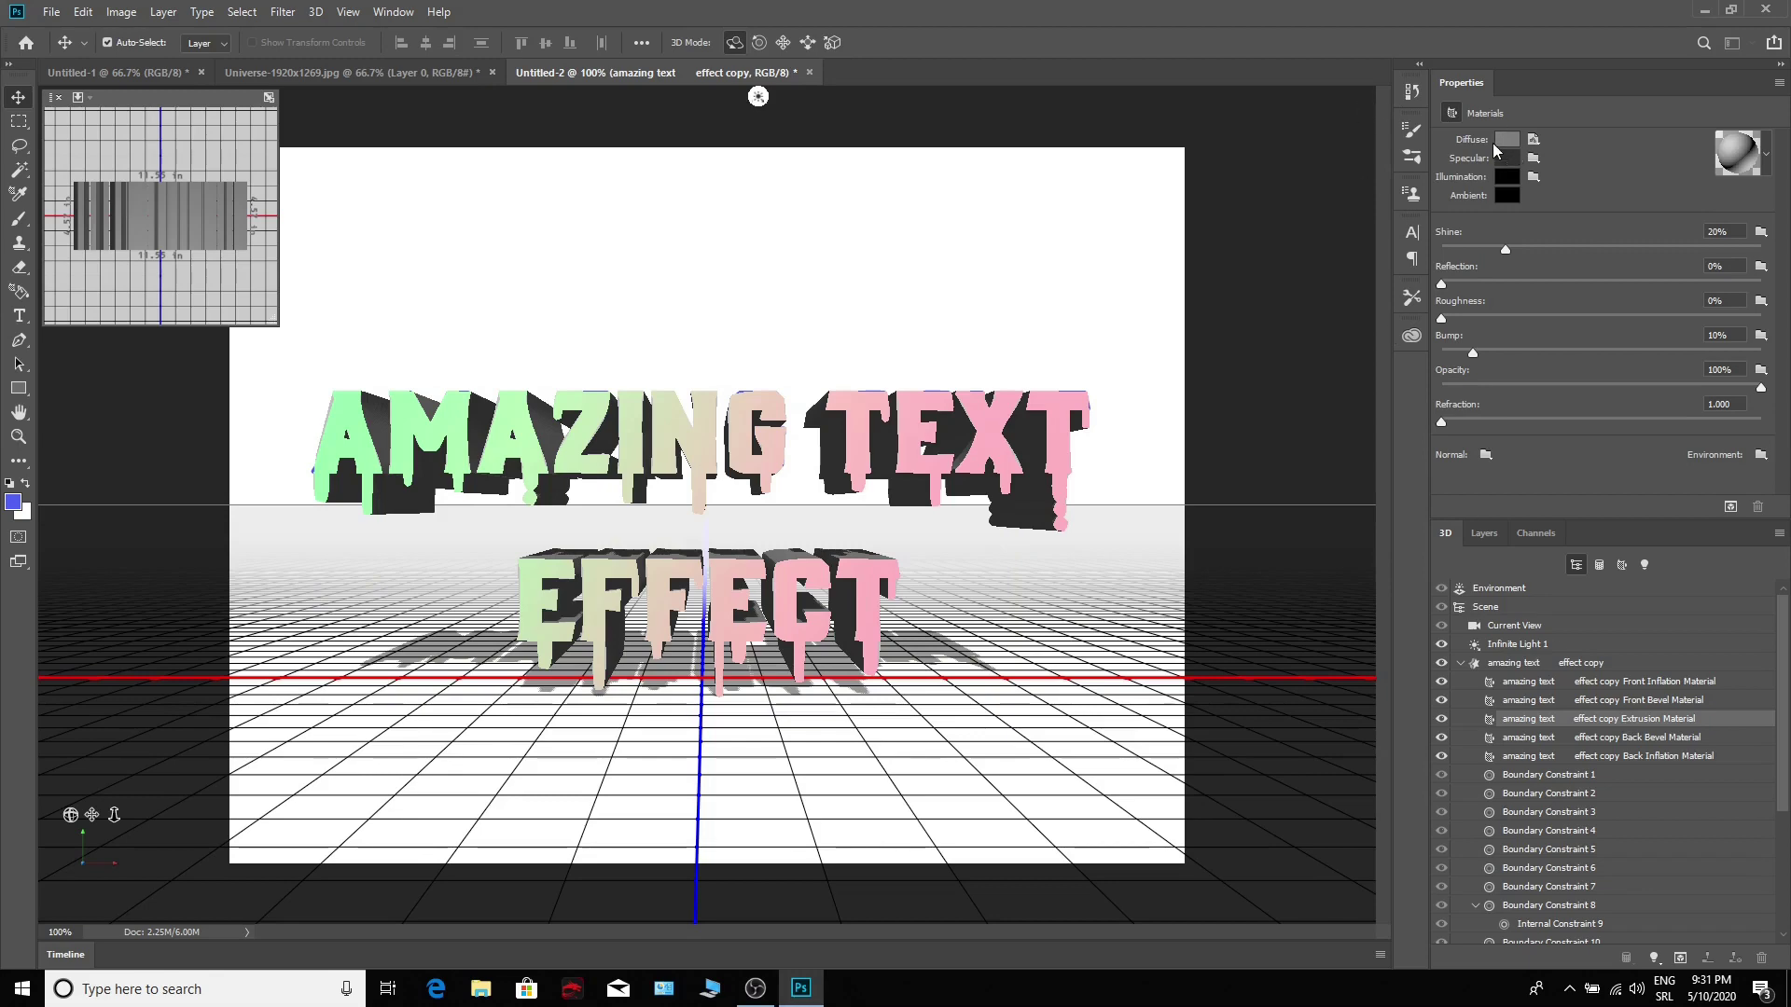
click(1507, 140)
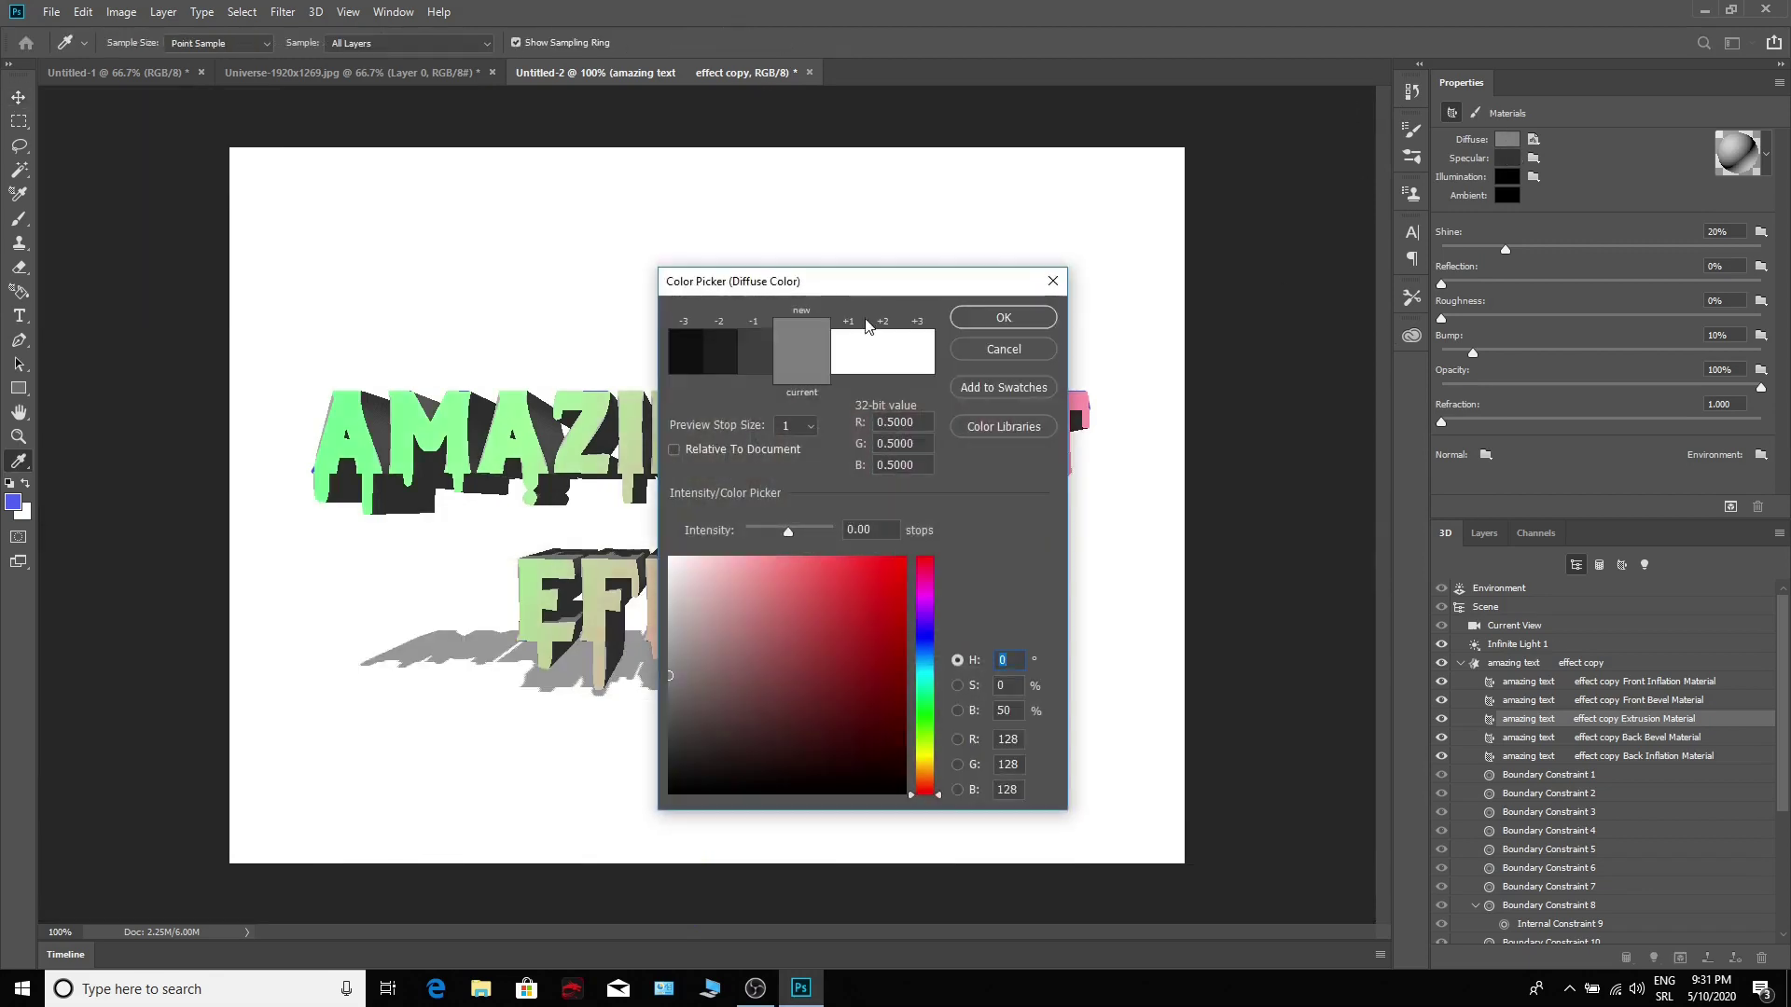
drag(859, 285, 982, 313)
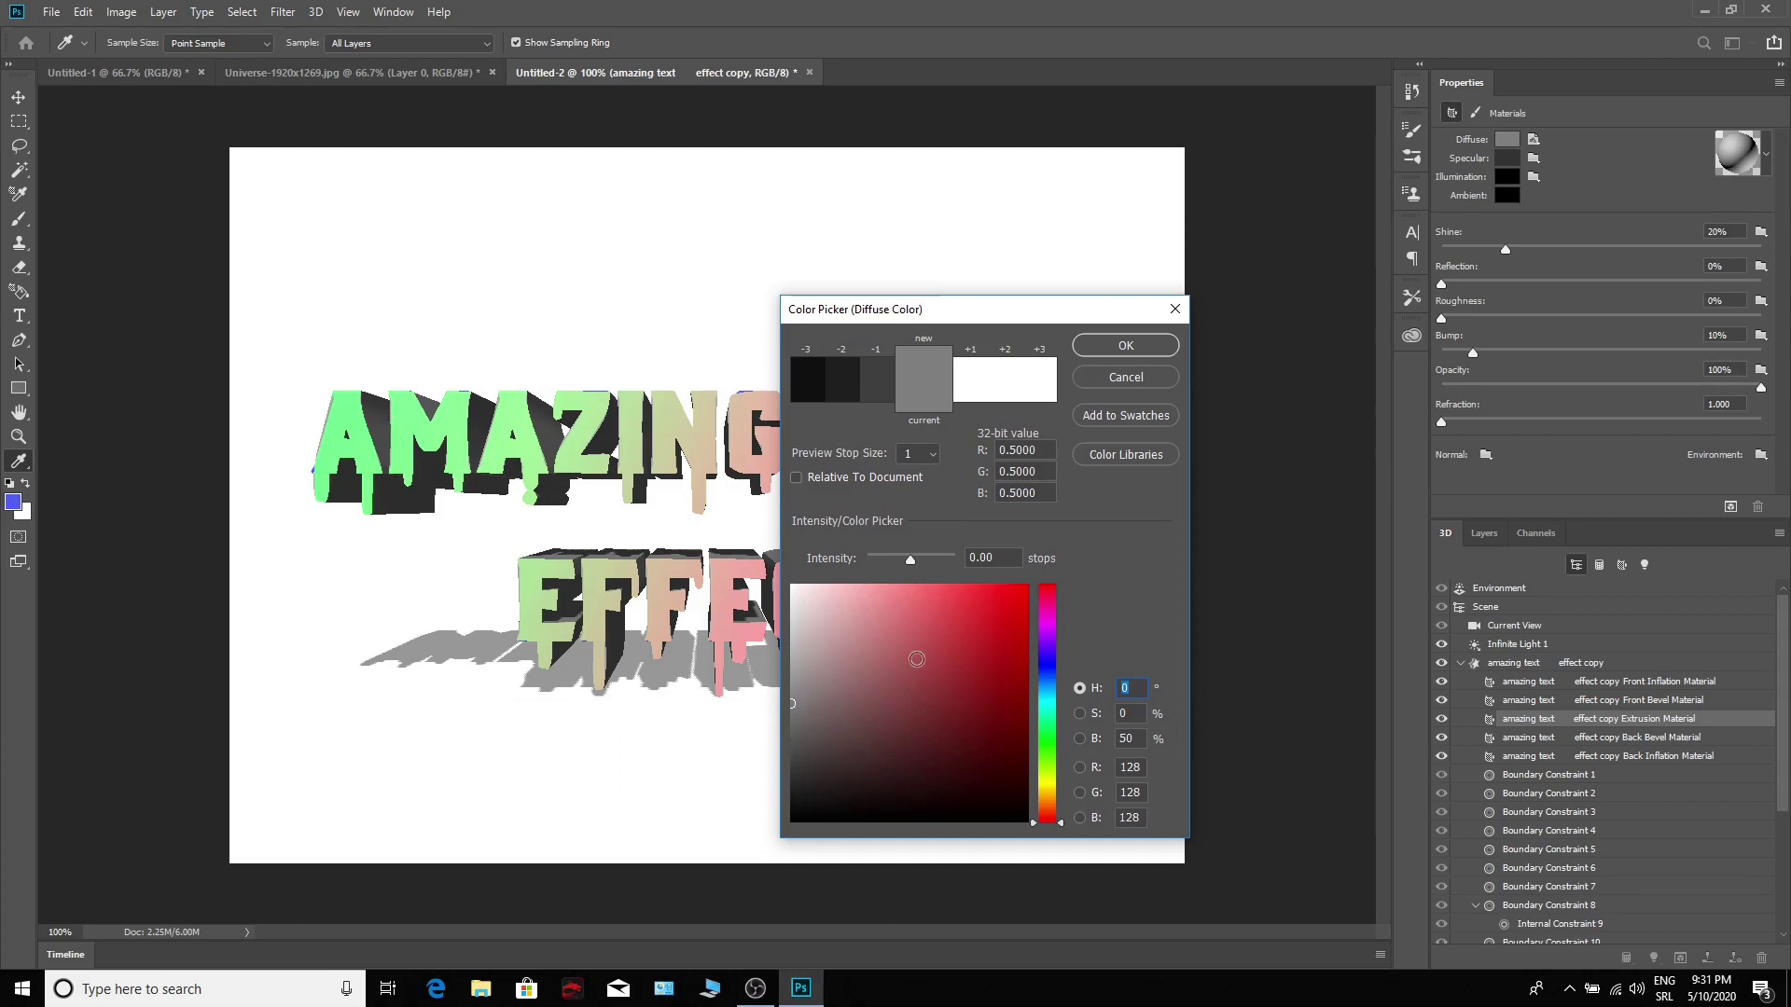
click(1050, 740)
click(993, 601)
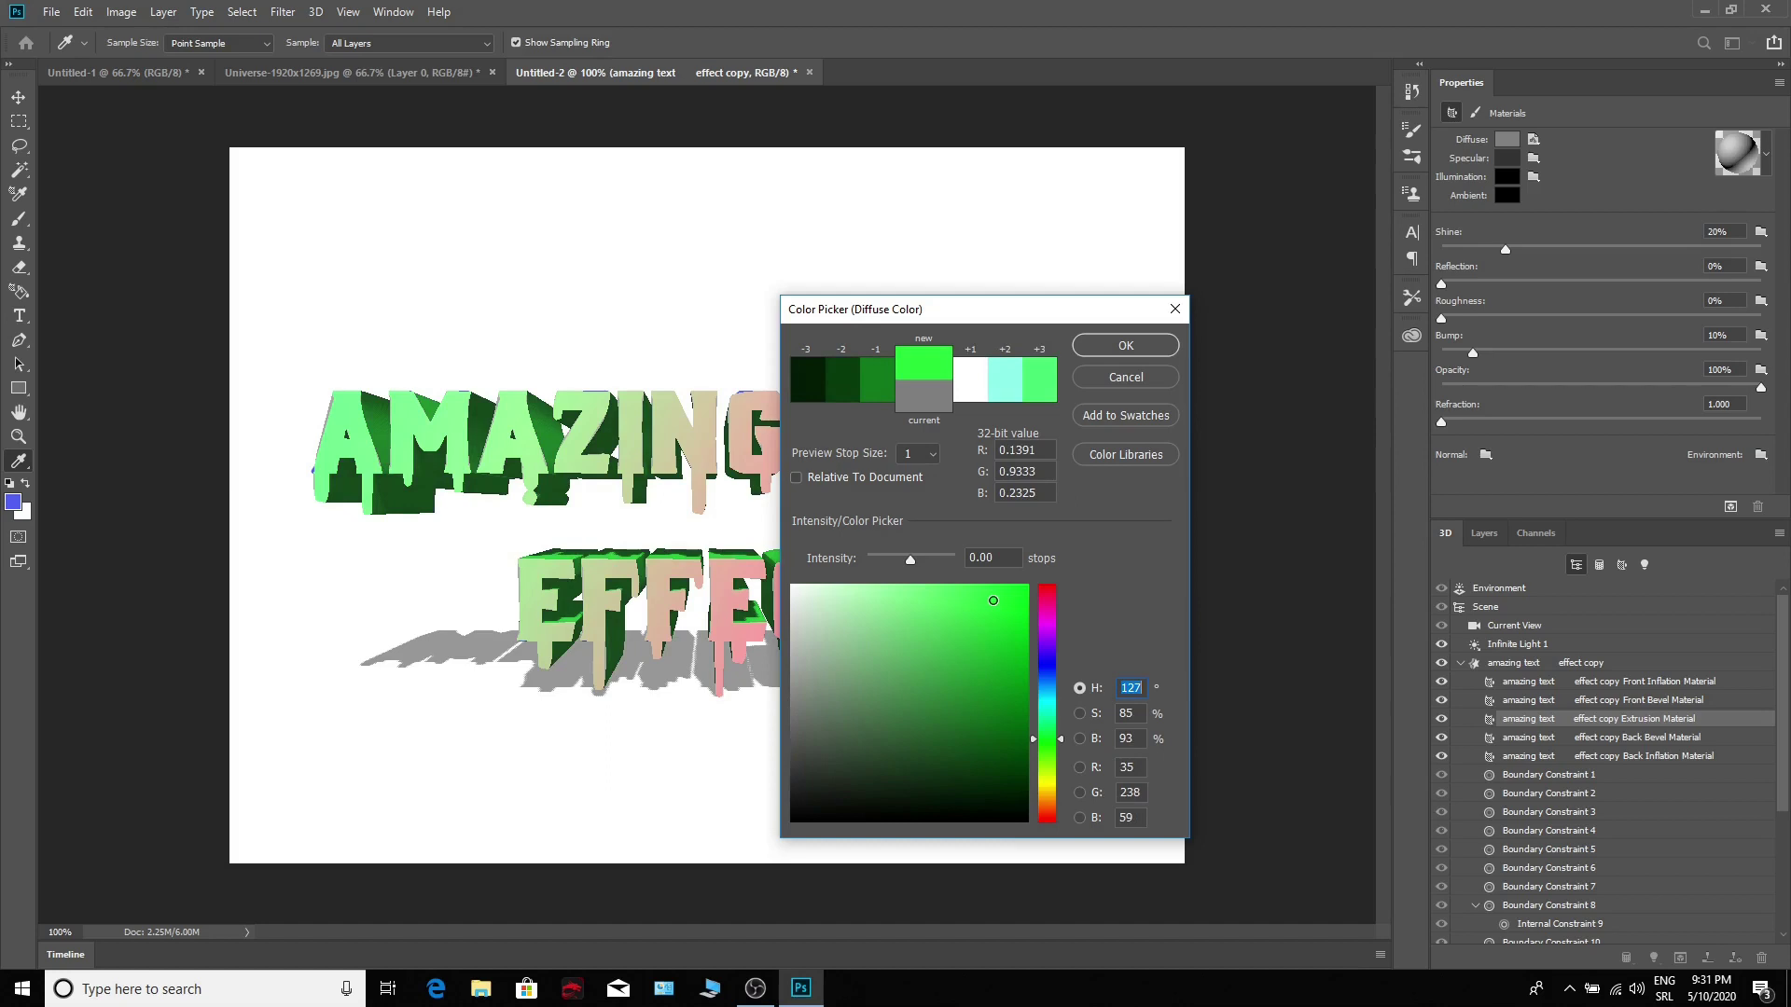
drag(993, 601, 1008, 610)
Step: Switch to File Explorer and preview the Universe-1920x1269 image from the Downloads folder, then return to Photoshop
click(499, 999)
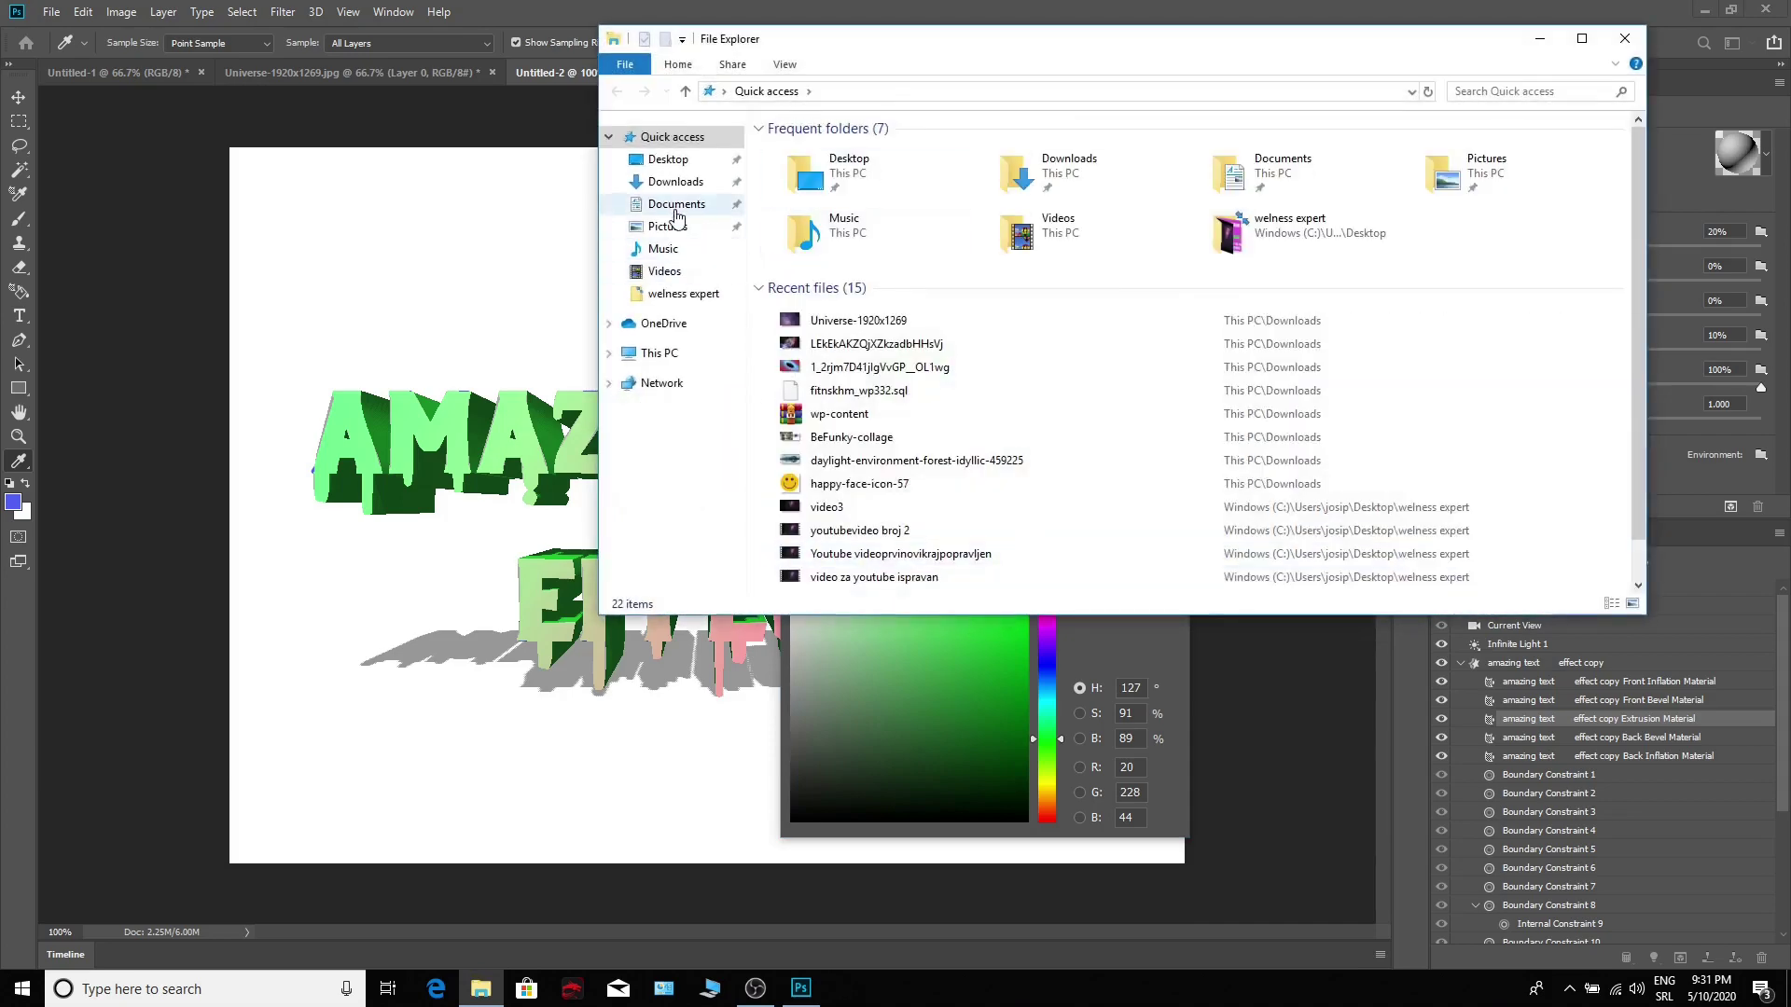
click(668, 226)
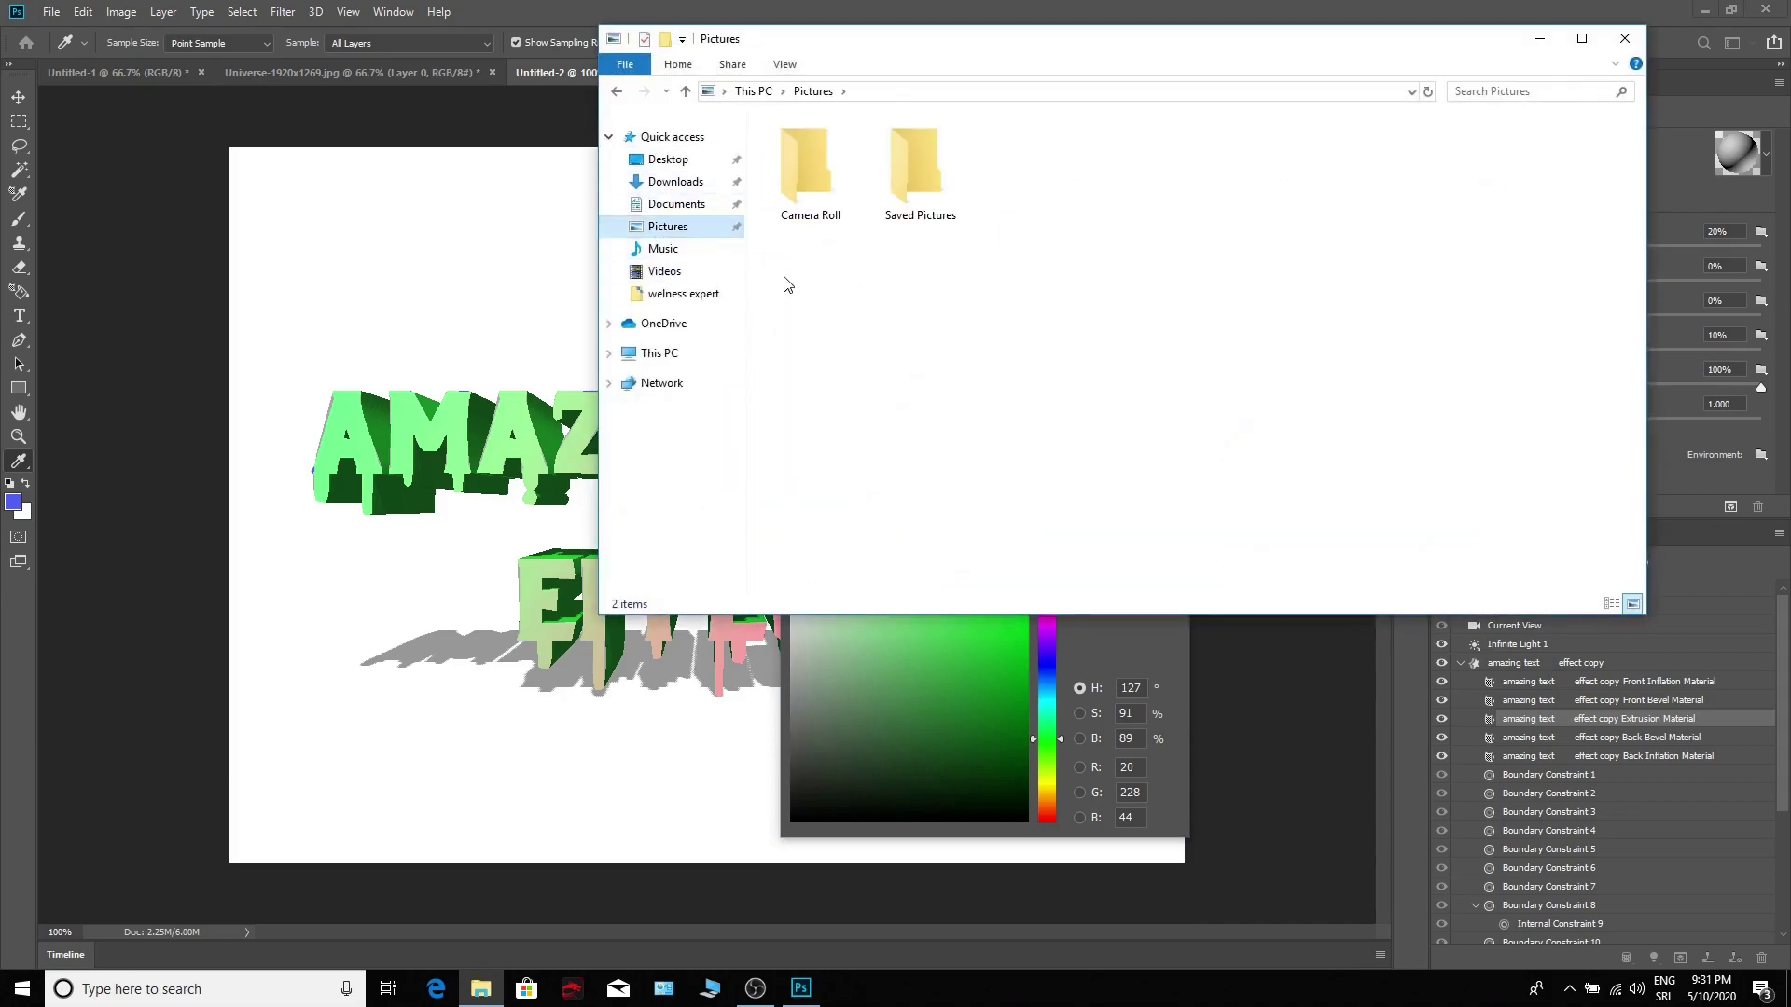
click(675, 182)
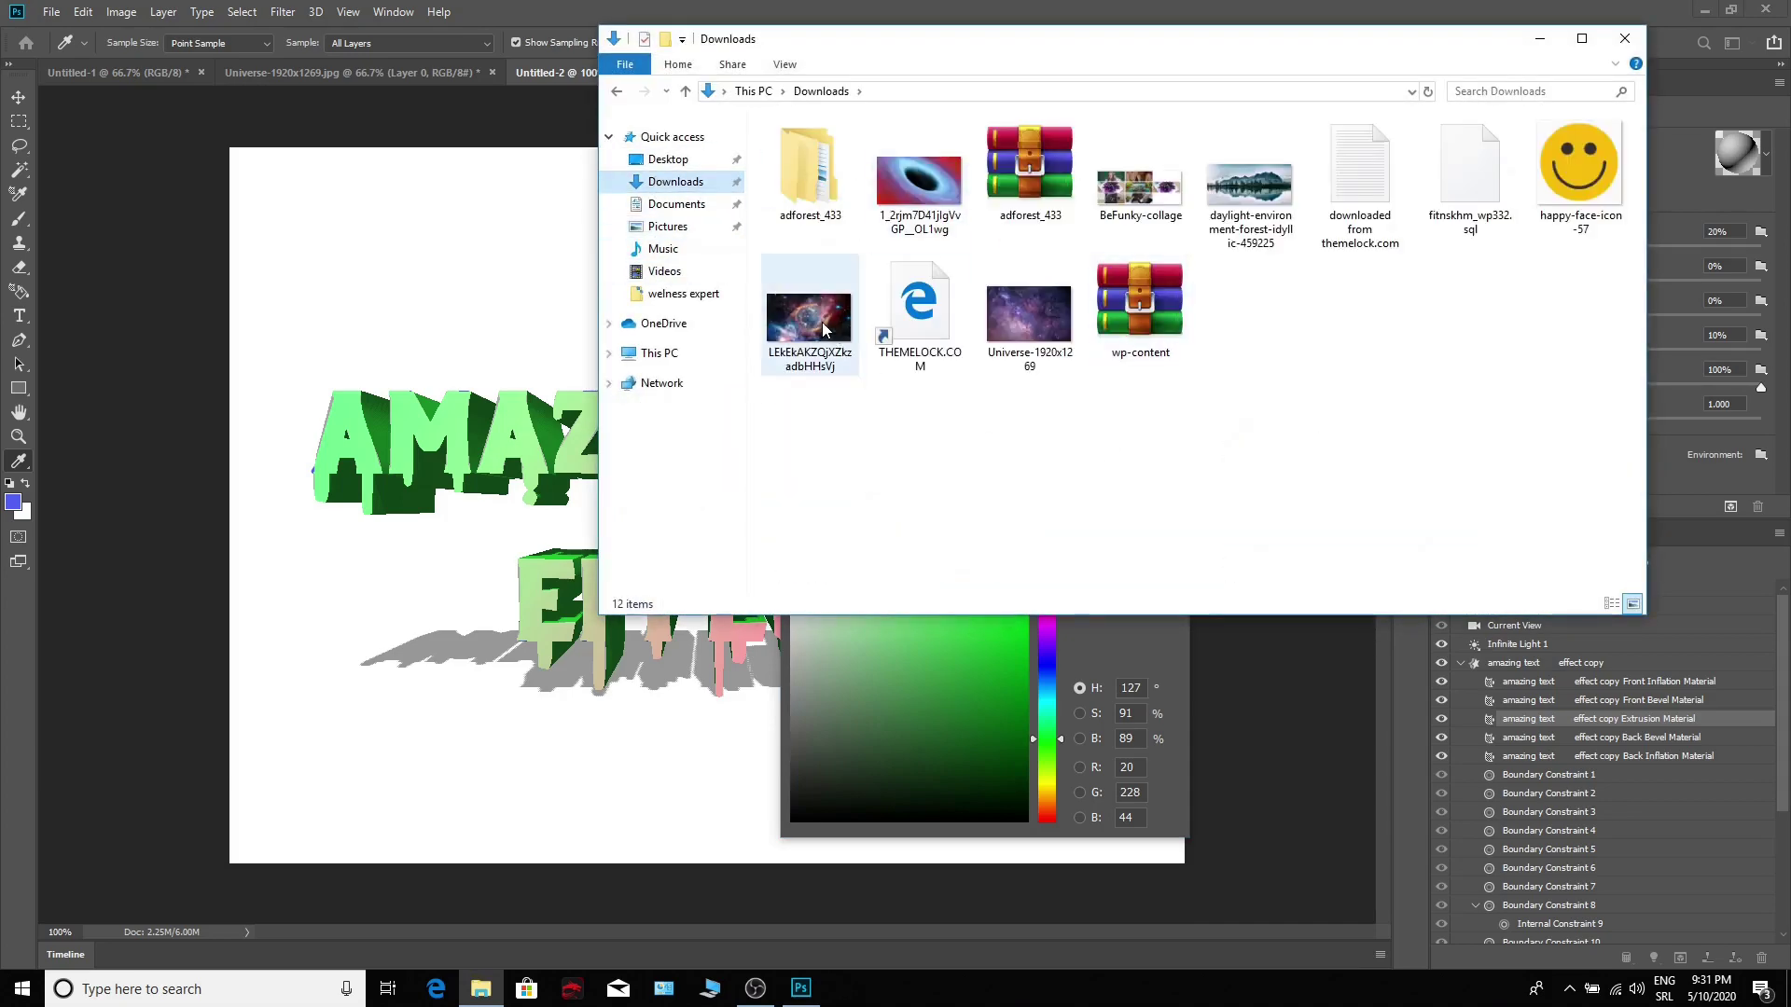
double_click(1035, 317)
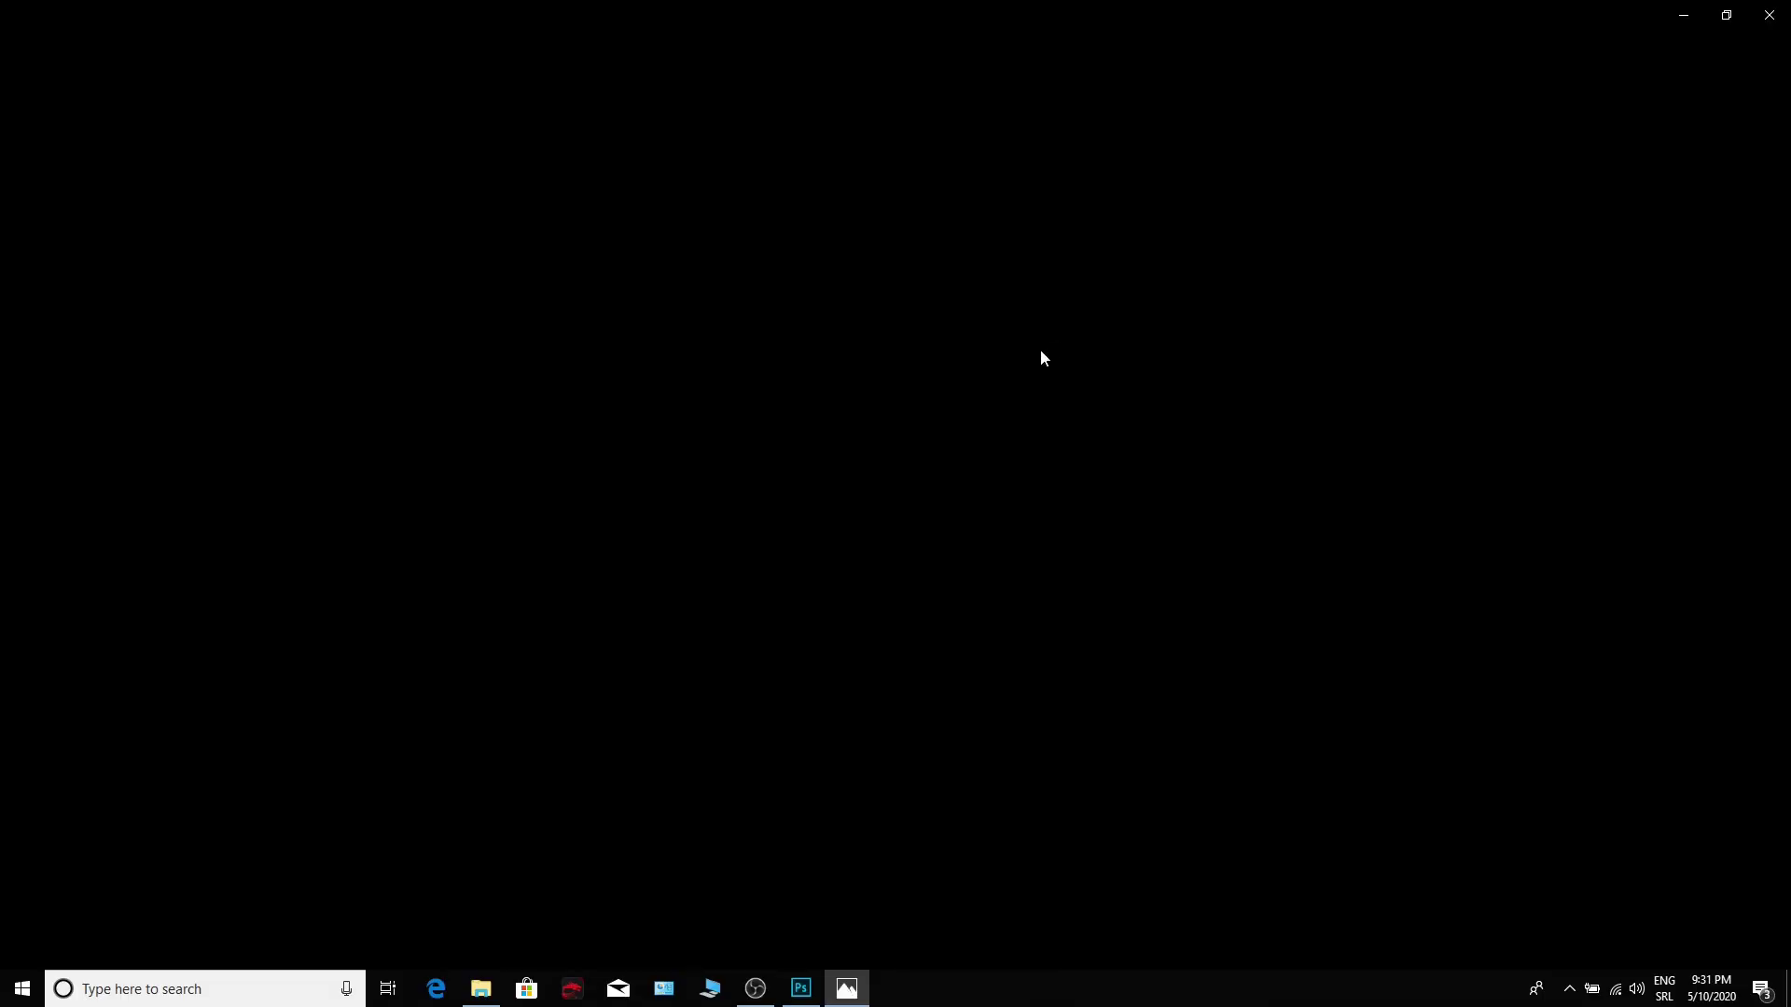
click(1781, 12)
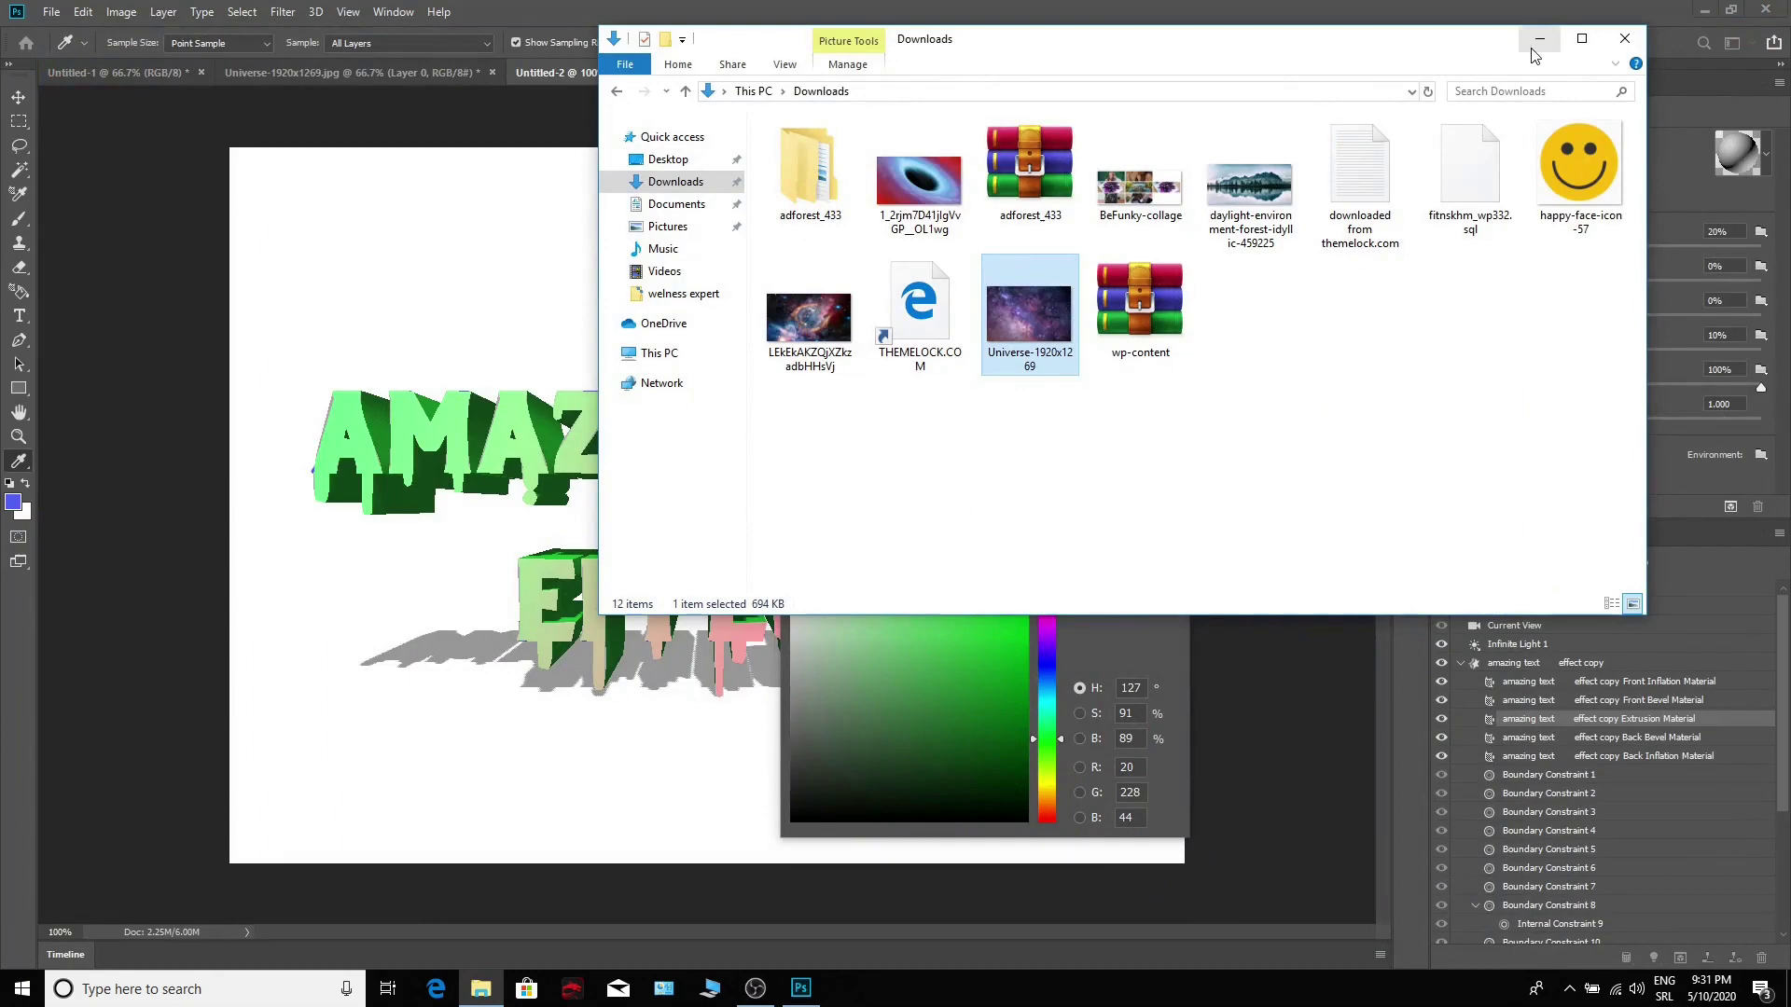
click(1537, 41)
Step: Apply the chosen green diffuse color to the text's Extrusion Material
drag(991, 308, 933, 269)
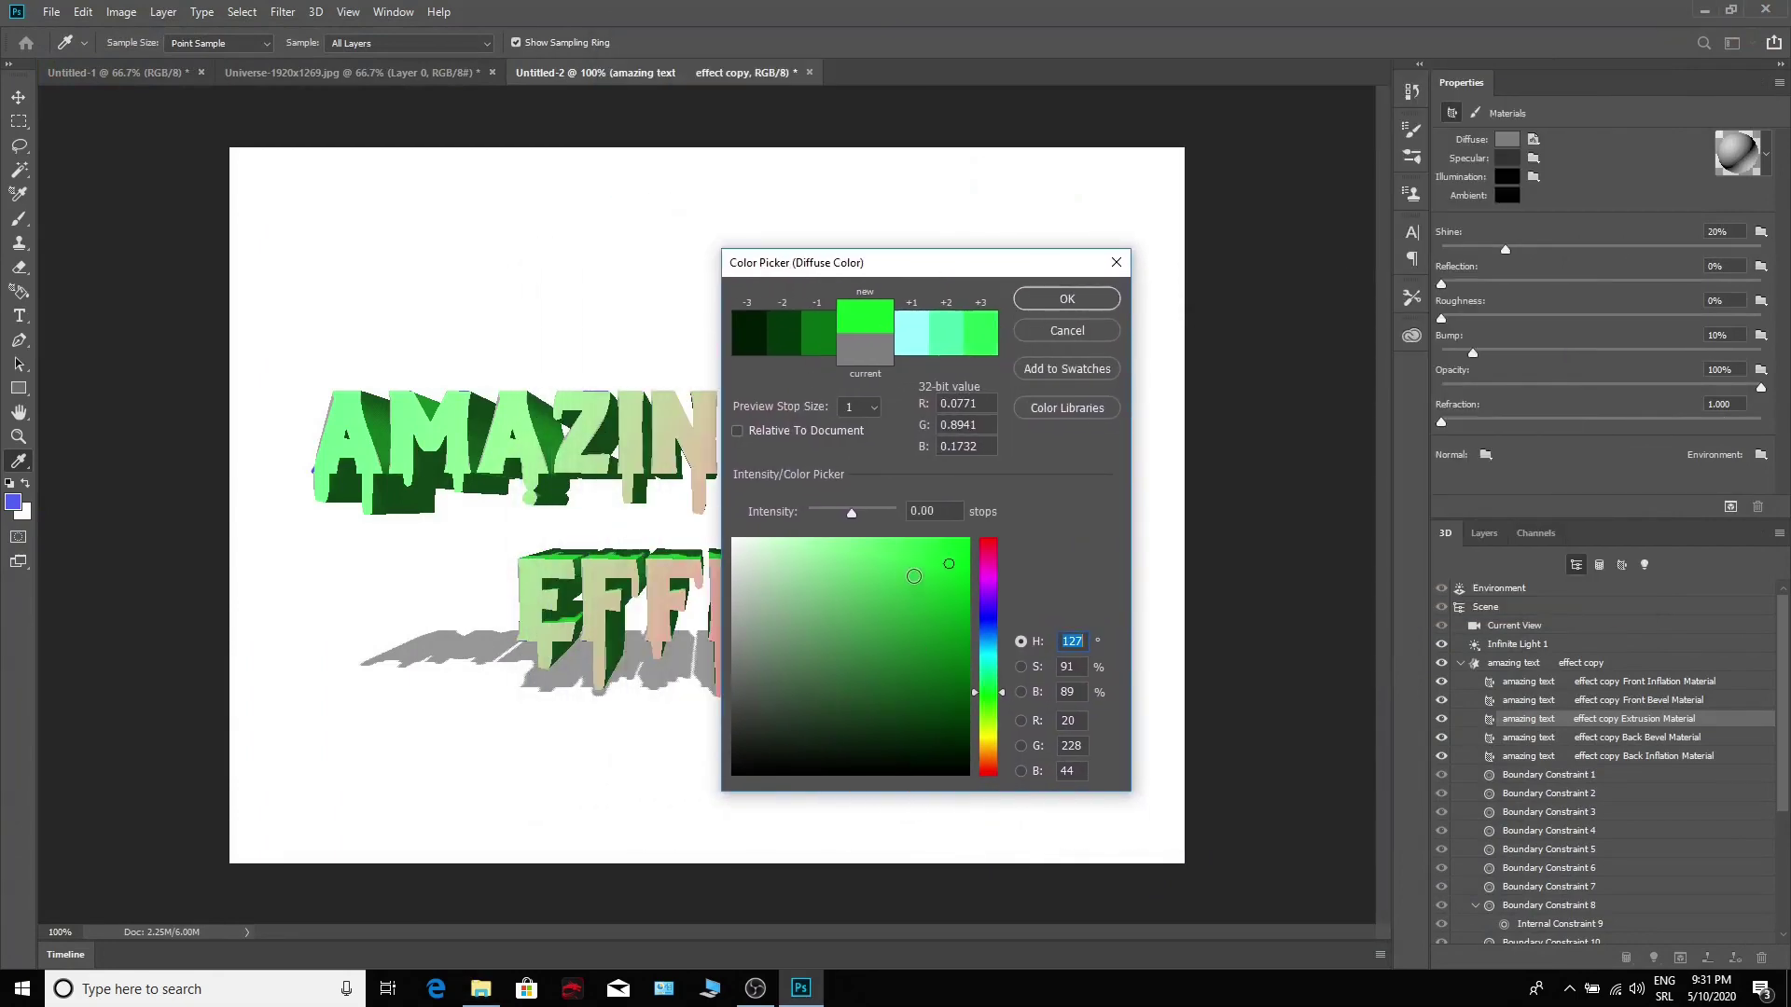
click(1043, 298)
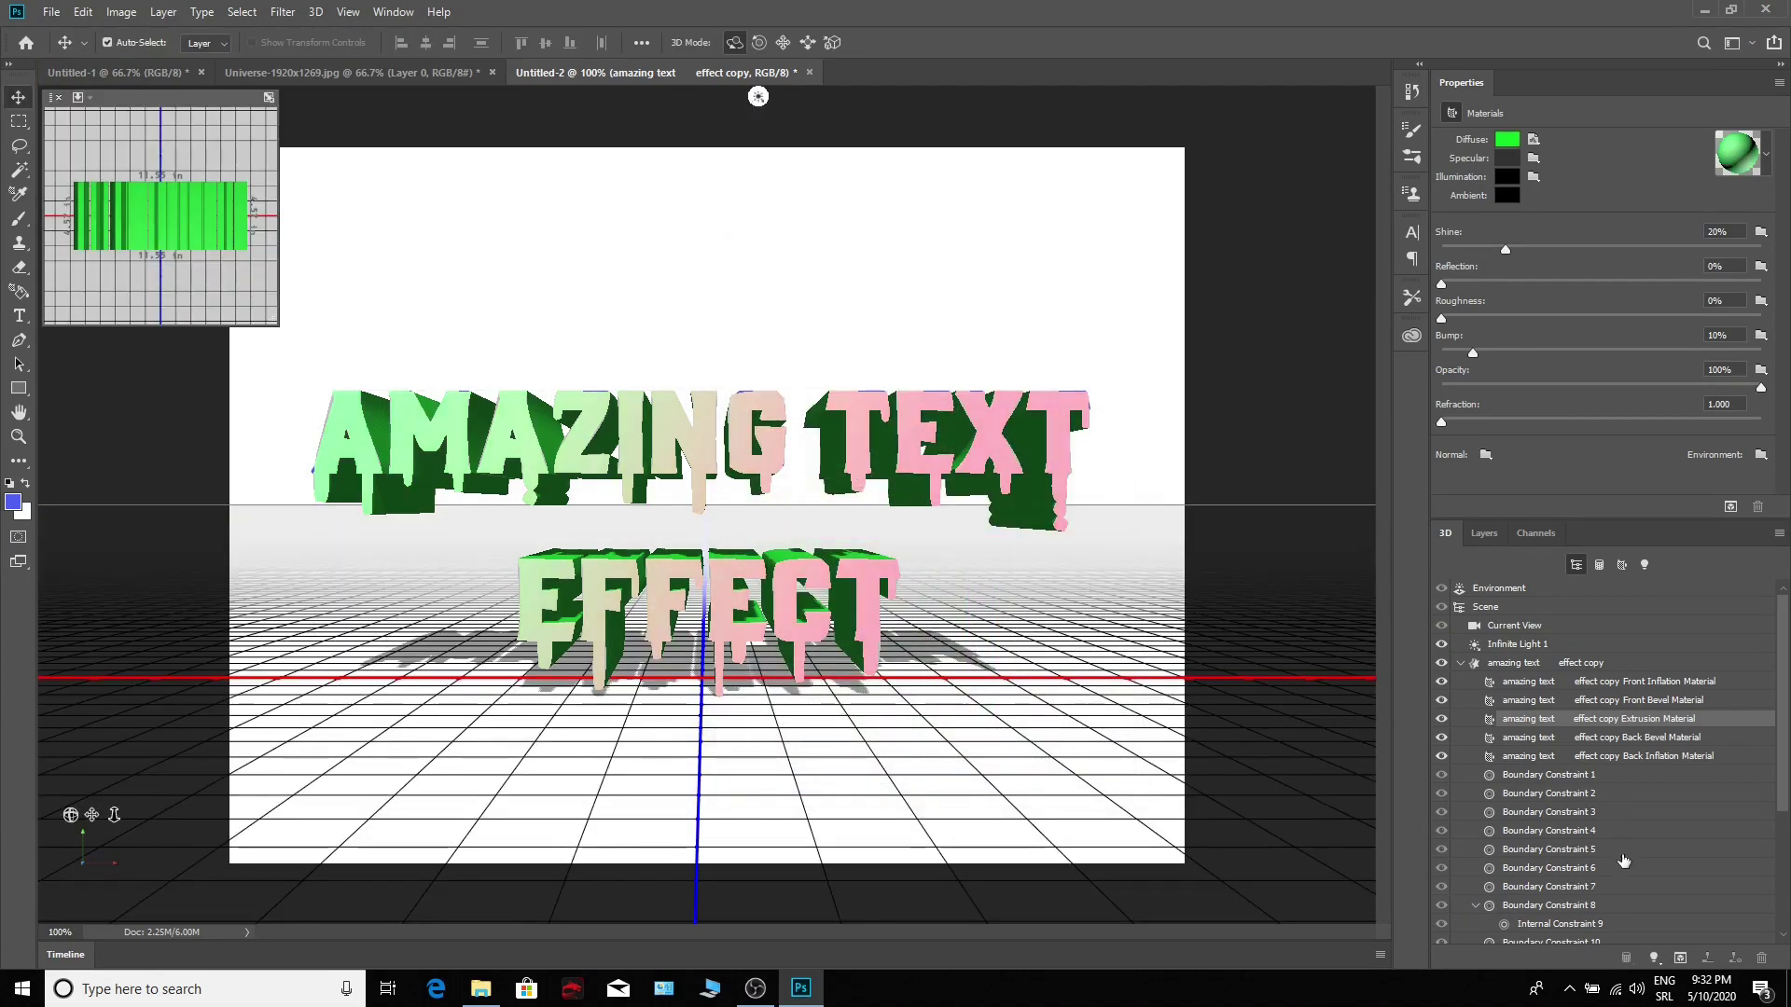
Step: Convert the Background layer to a 3D postcard and merge it with the 3D text layer
click(1485, 534)
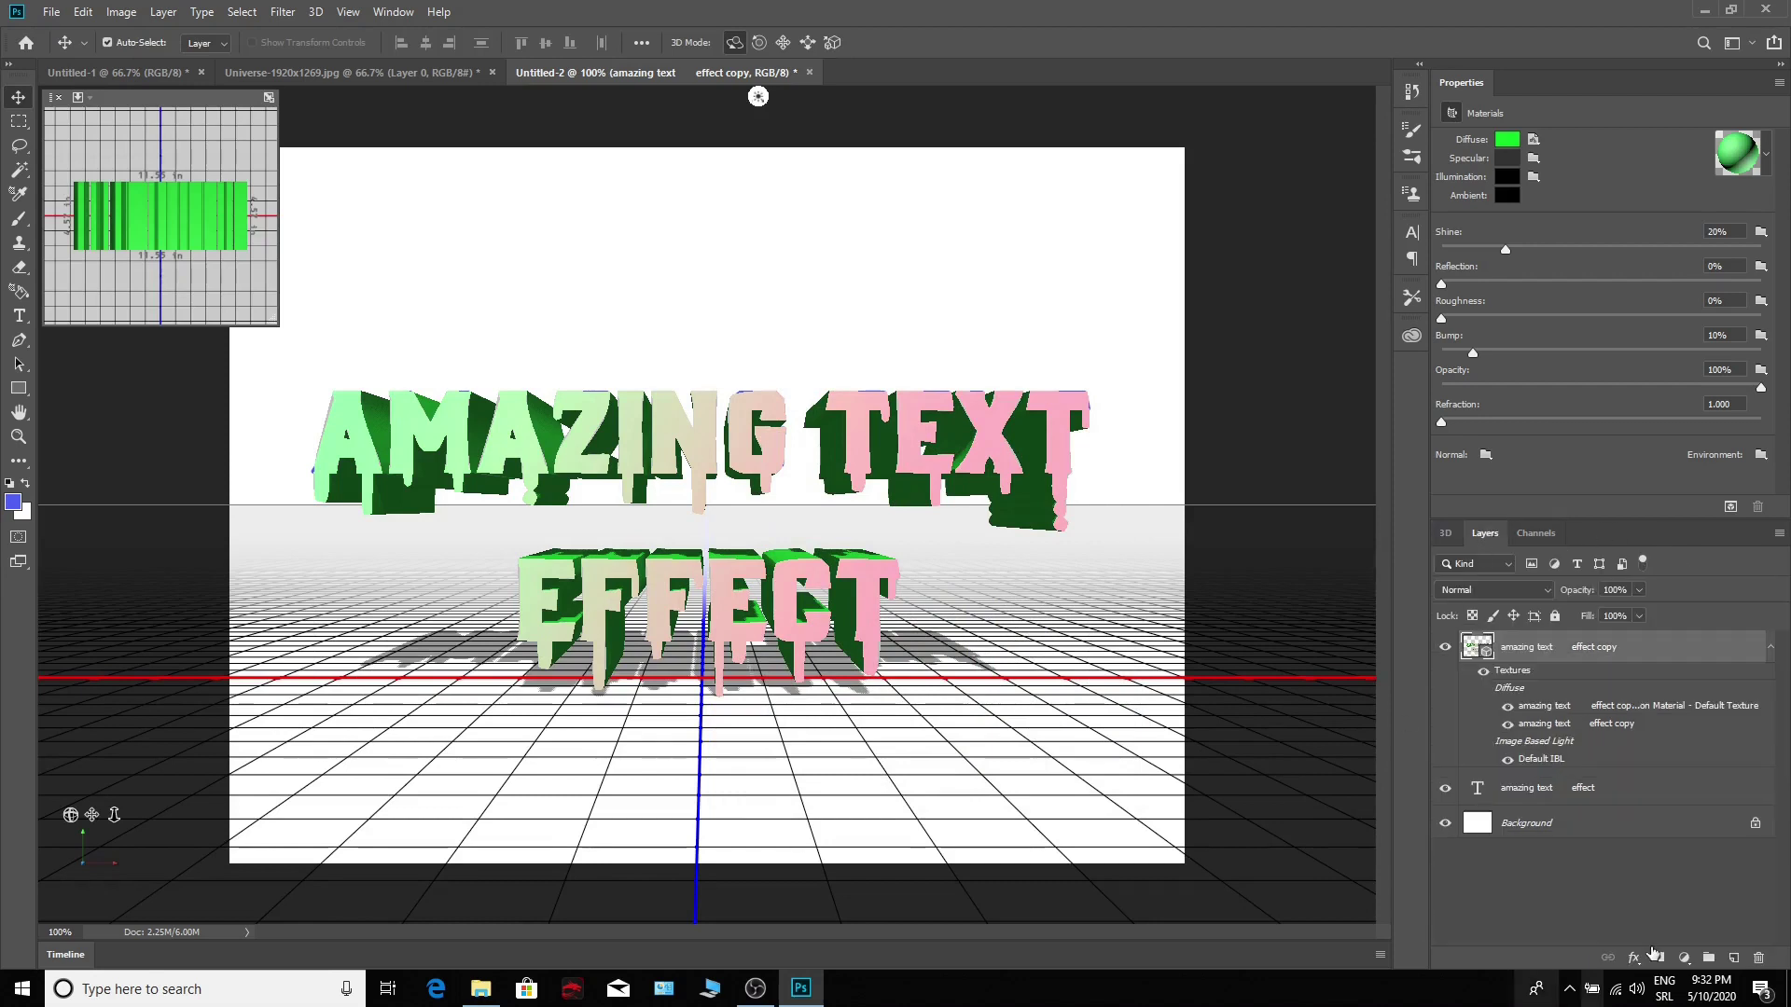
click(1540, 824)
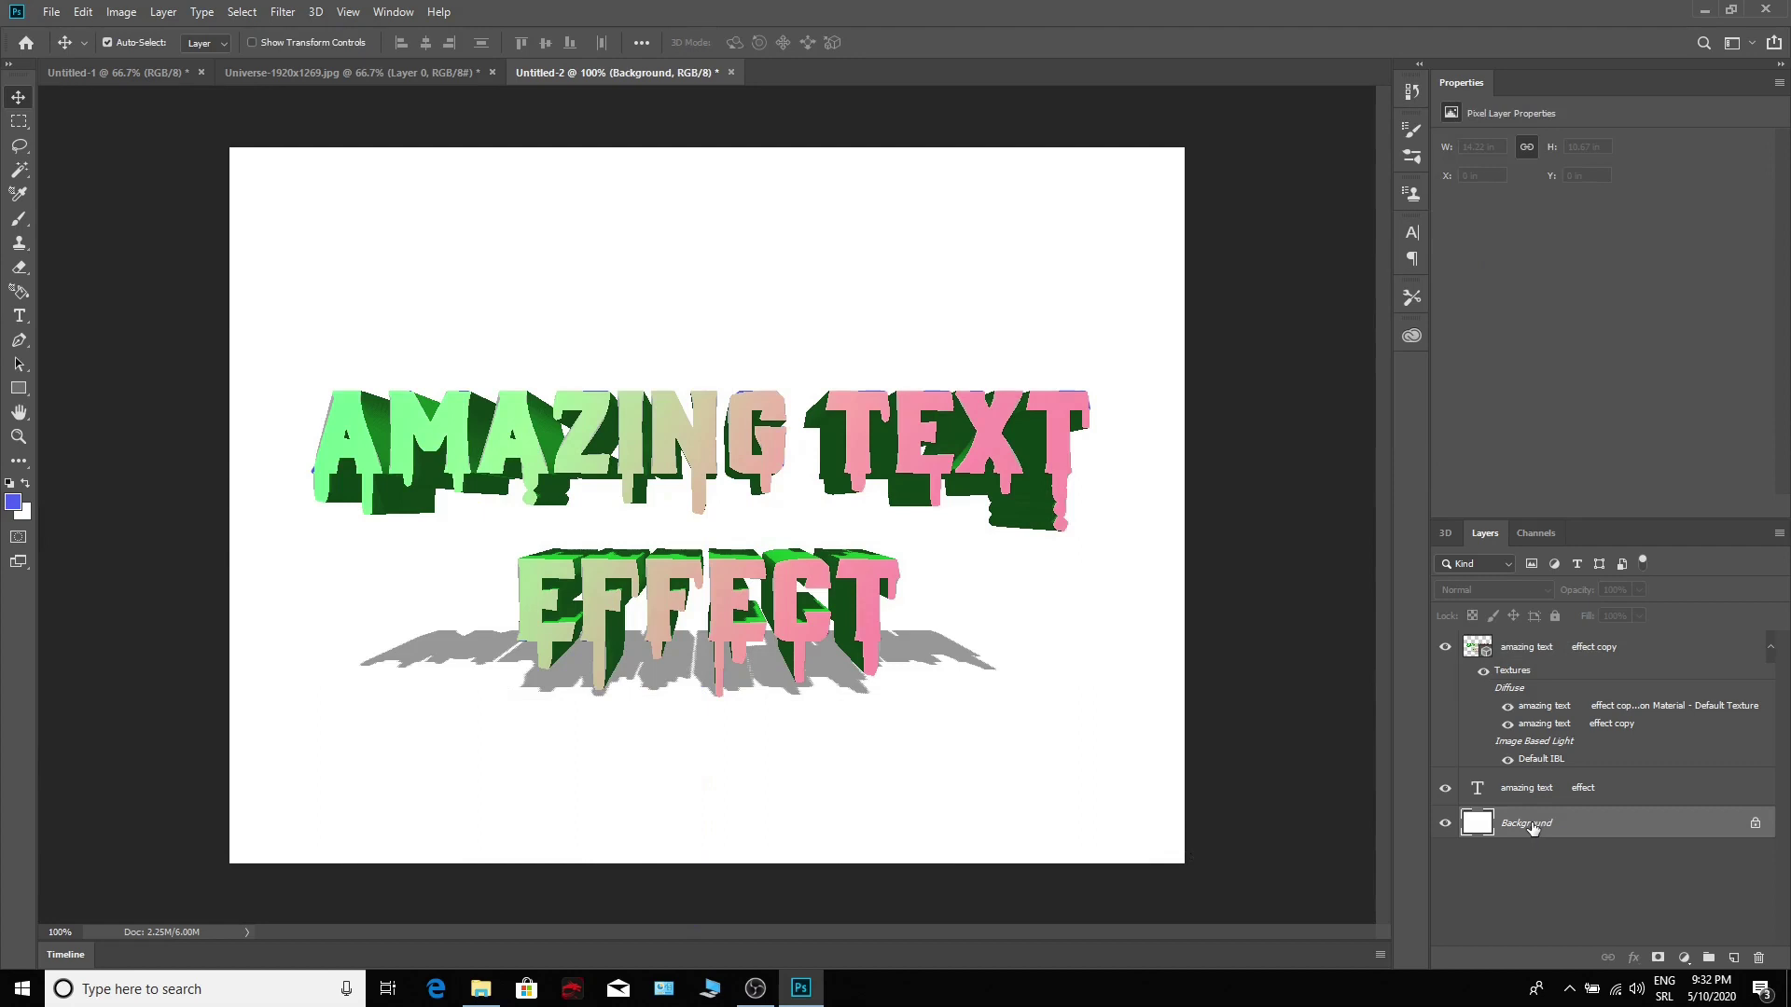
right_click(1531, 827)
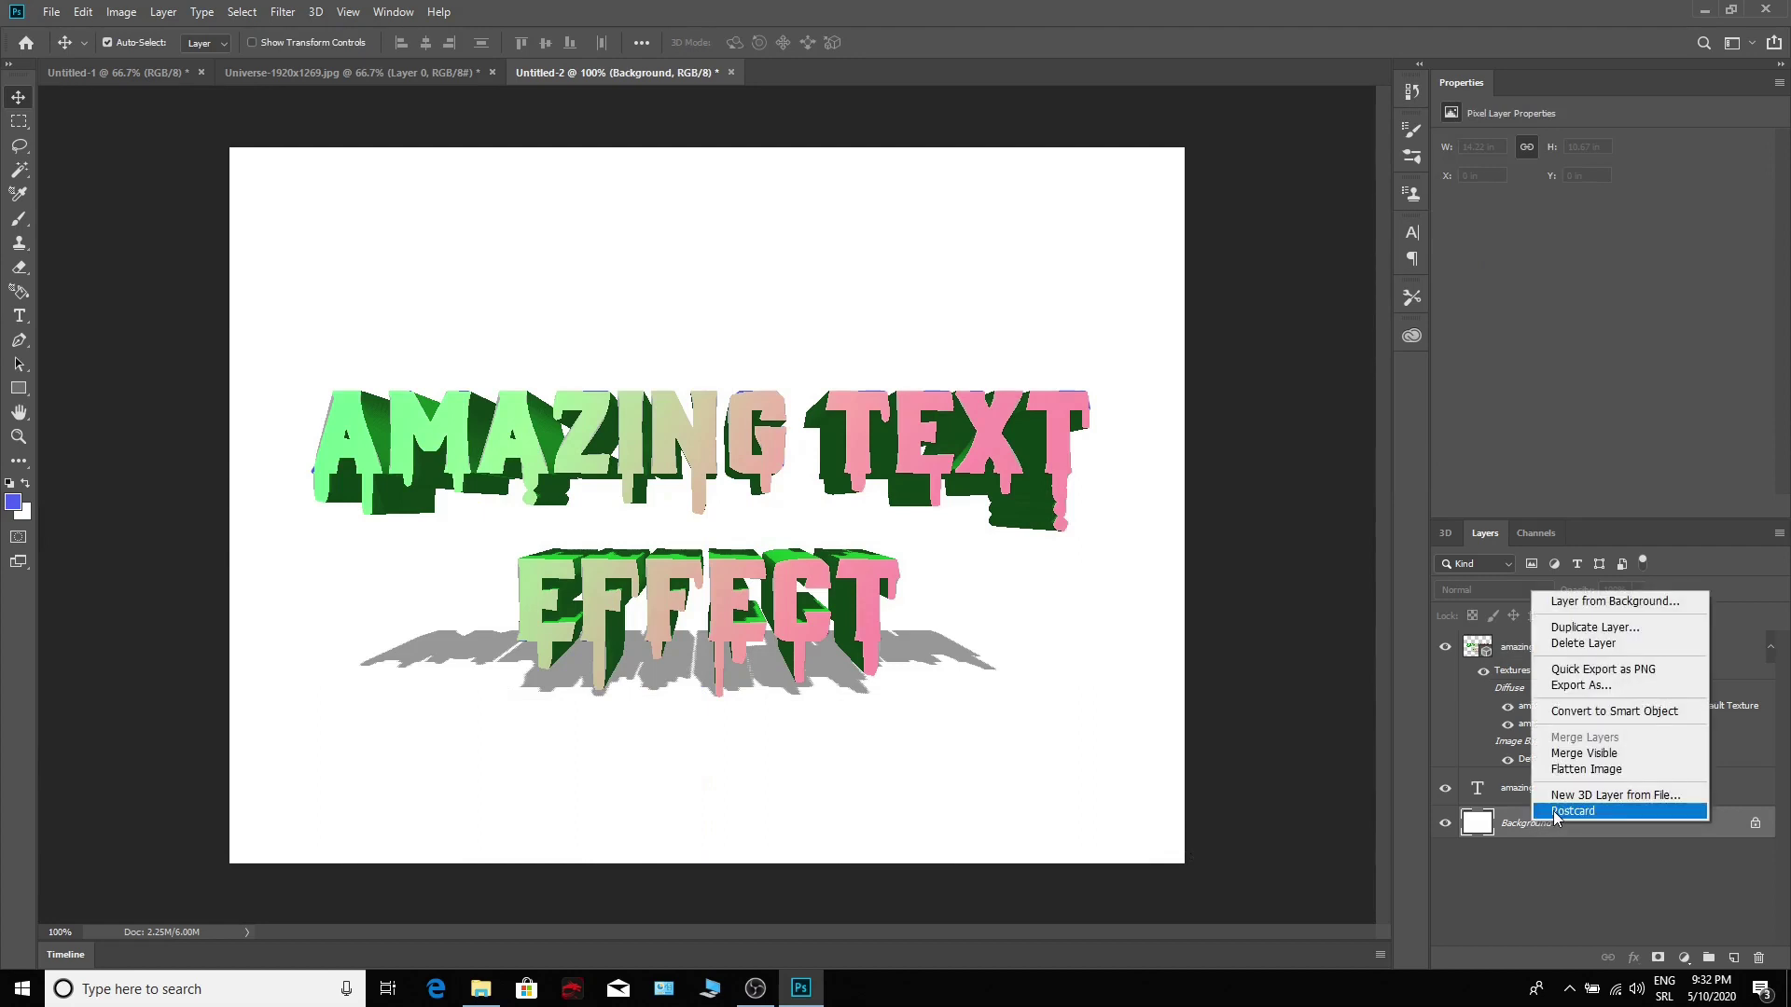
click(1555, 812)
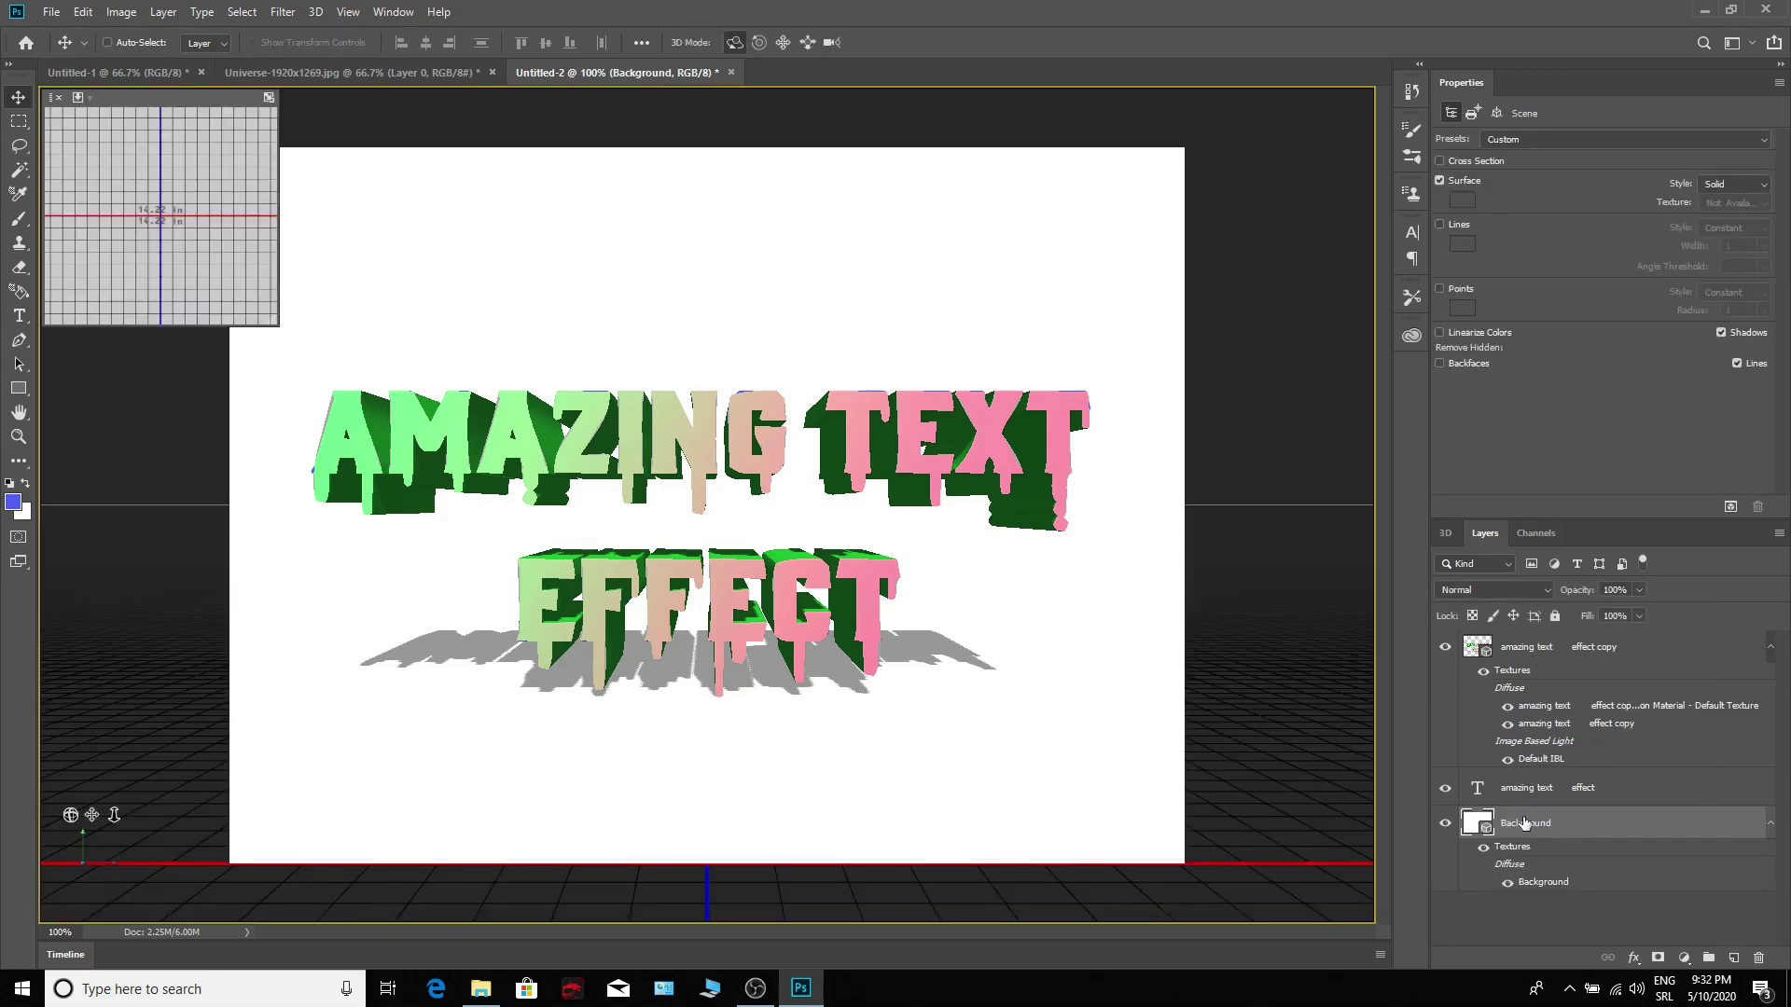
ctrl+click(1522, 650)
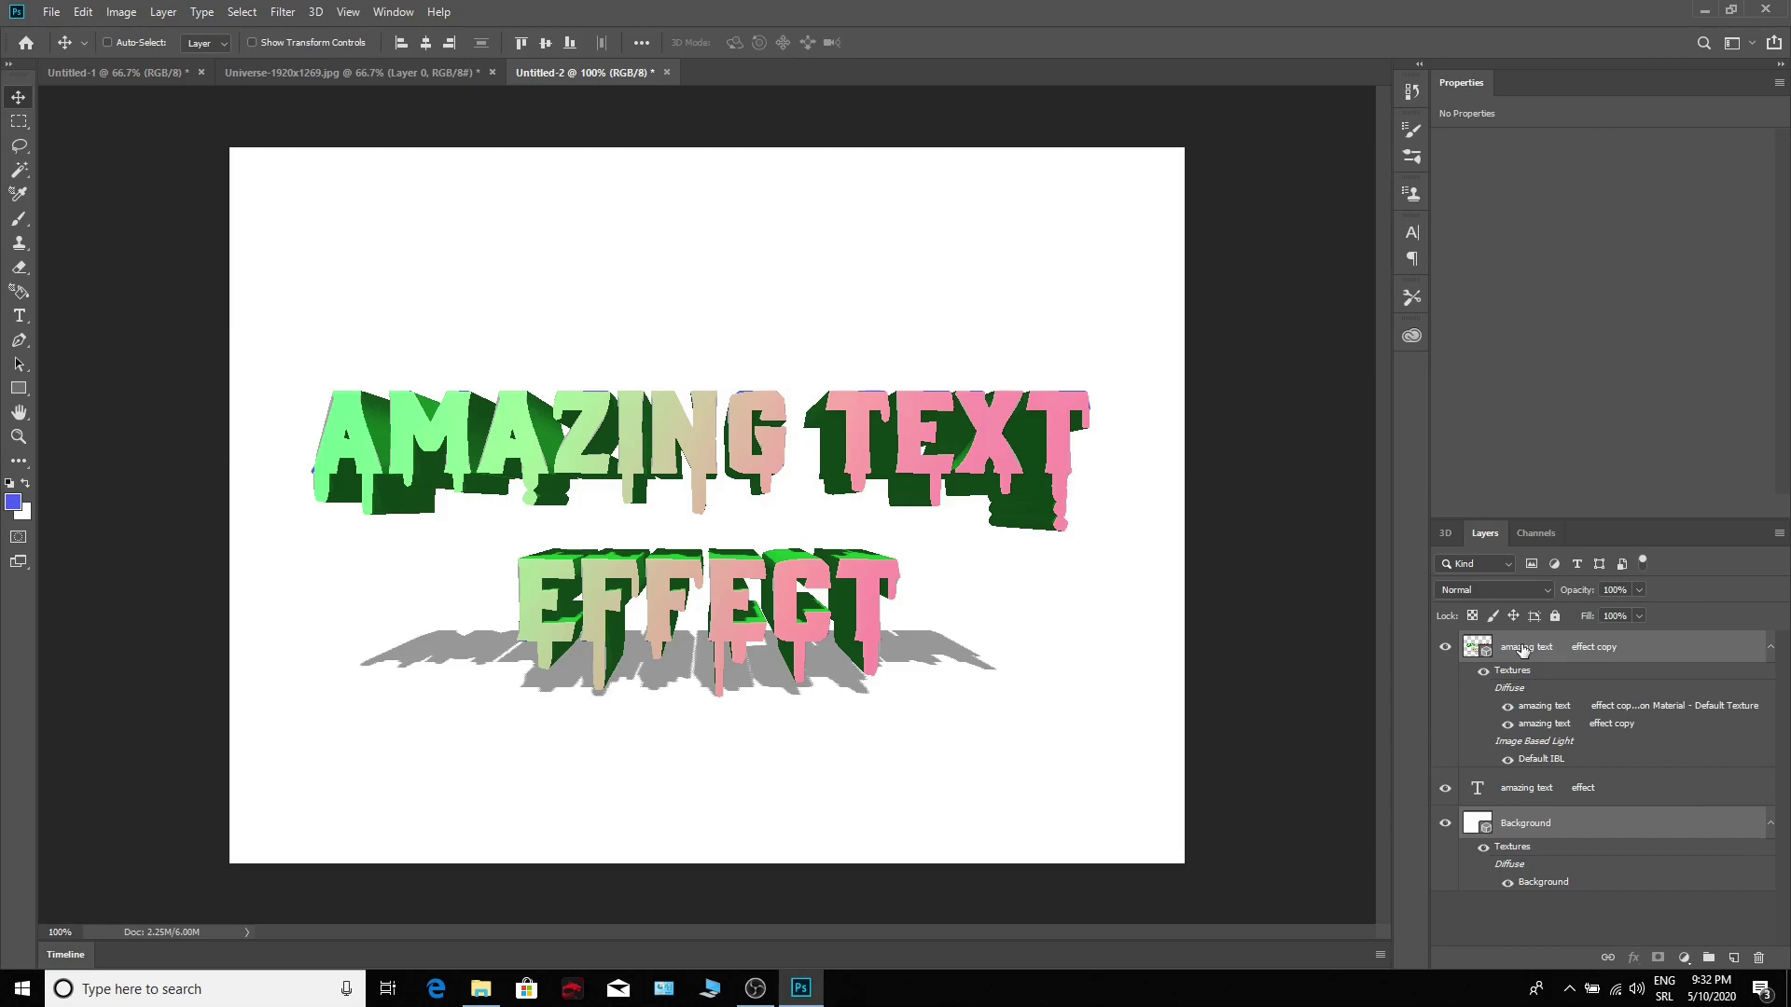
key(ctrl+e)
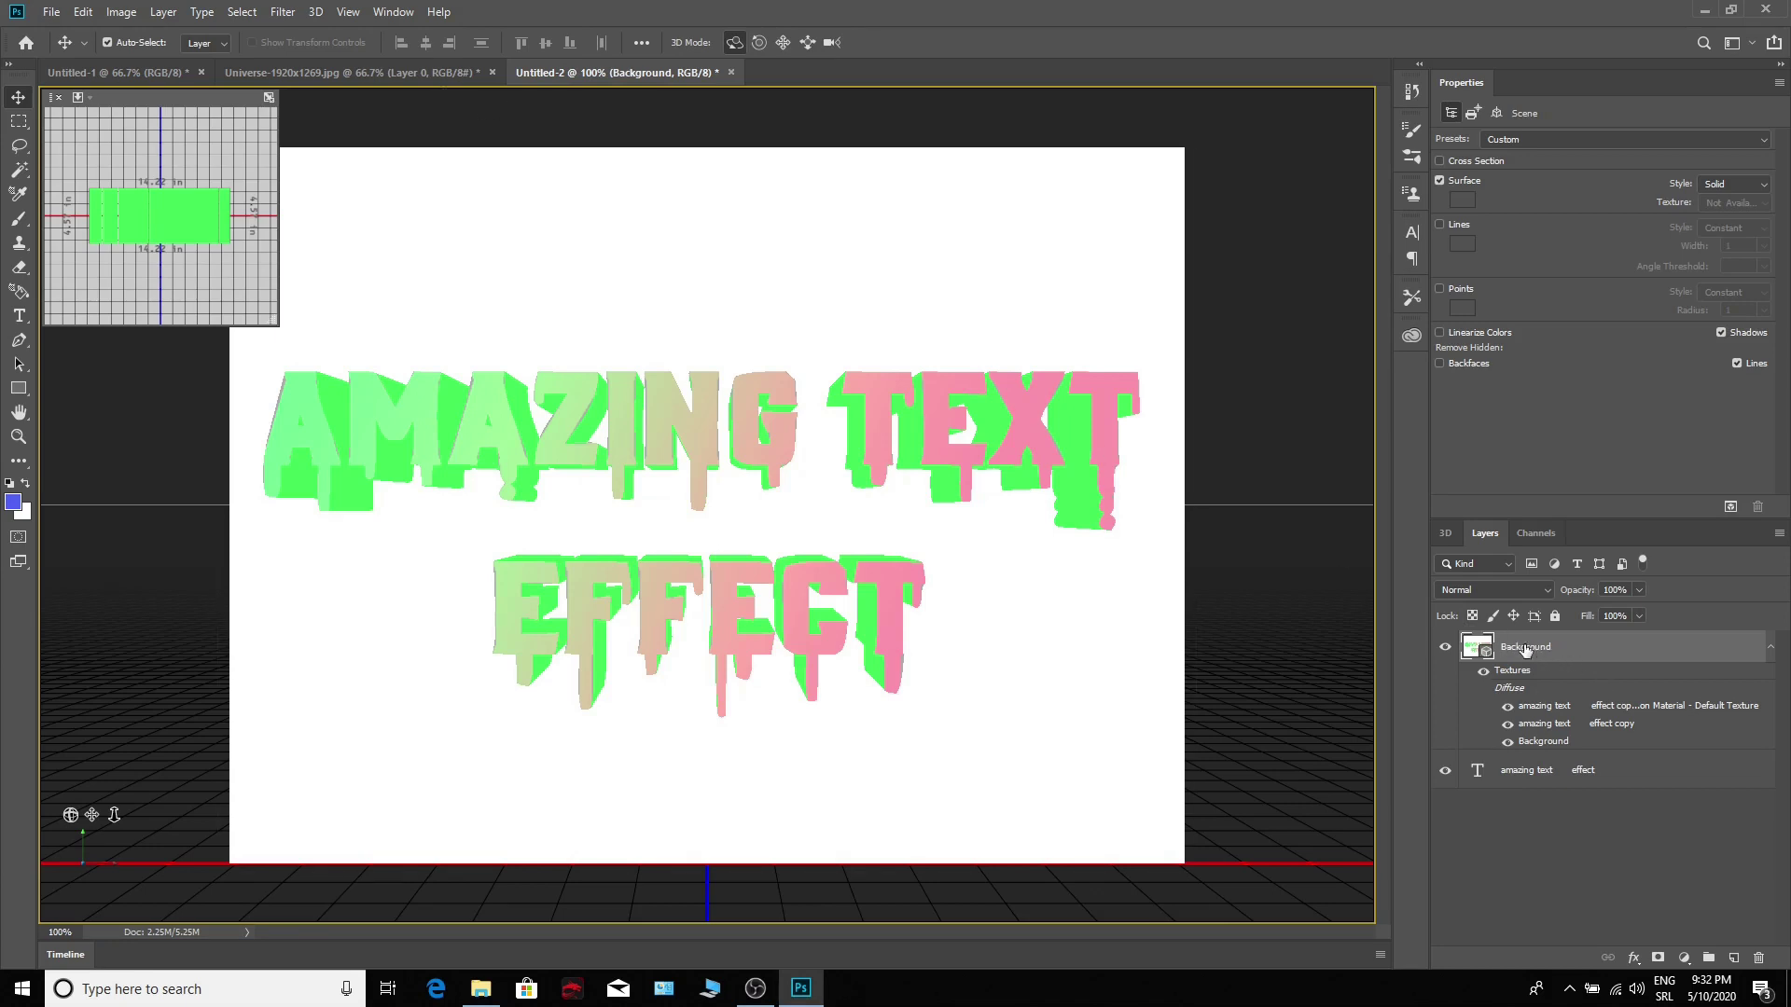
Step: Render the merged 3D layer and rasterize it
right_click(1524, 646)
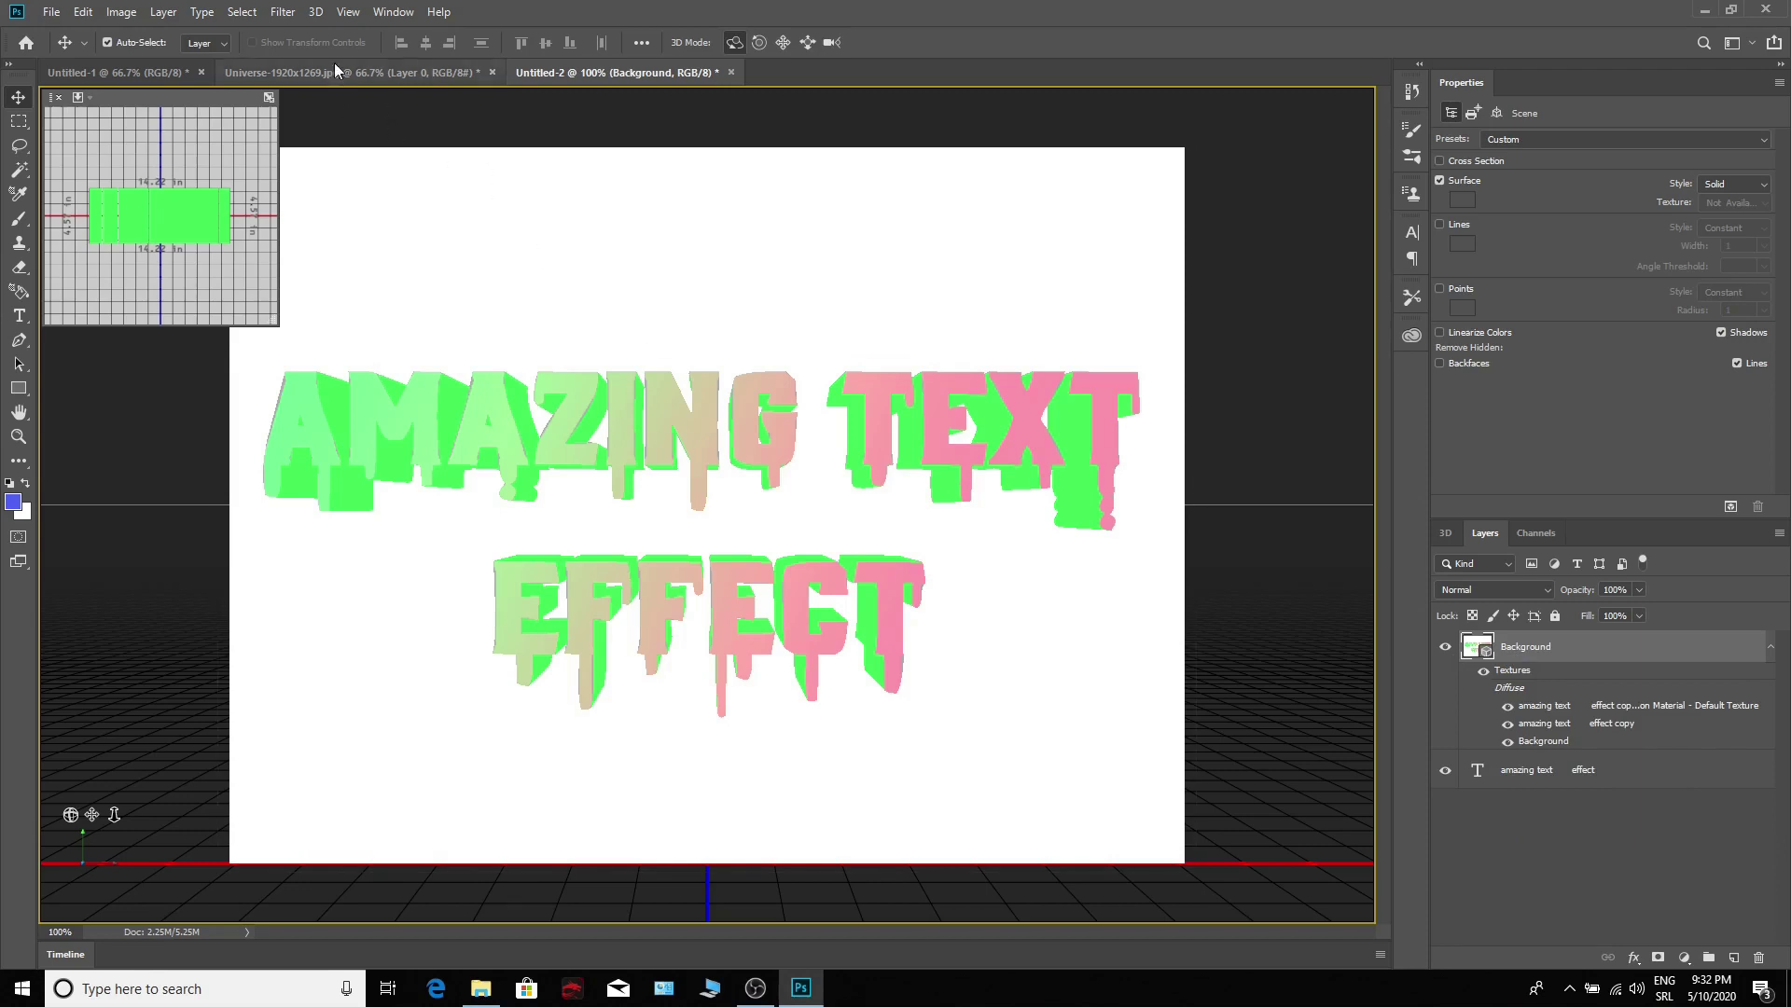
click(315, 13)
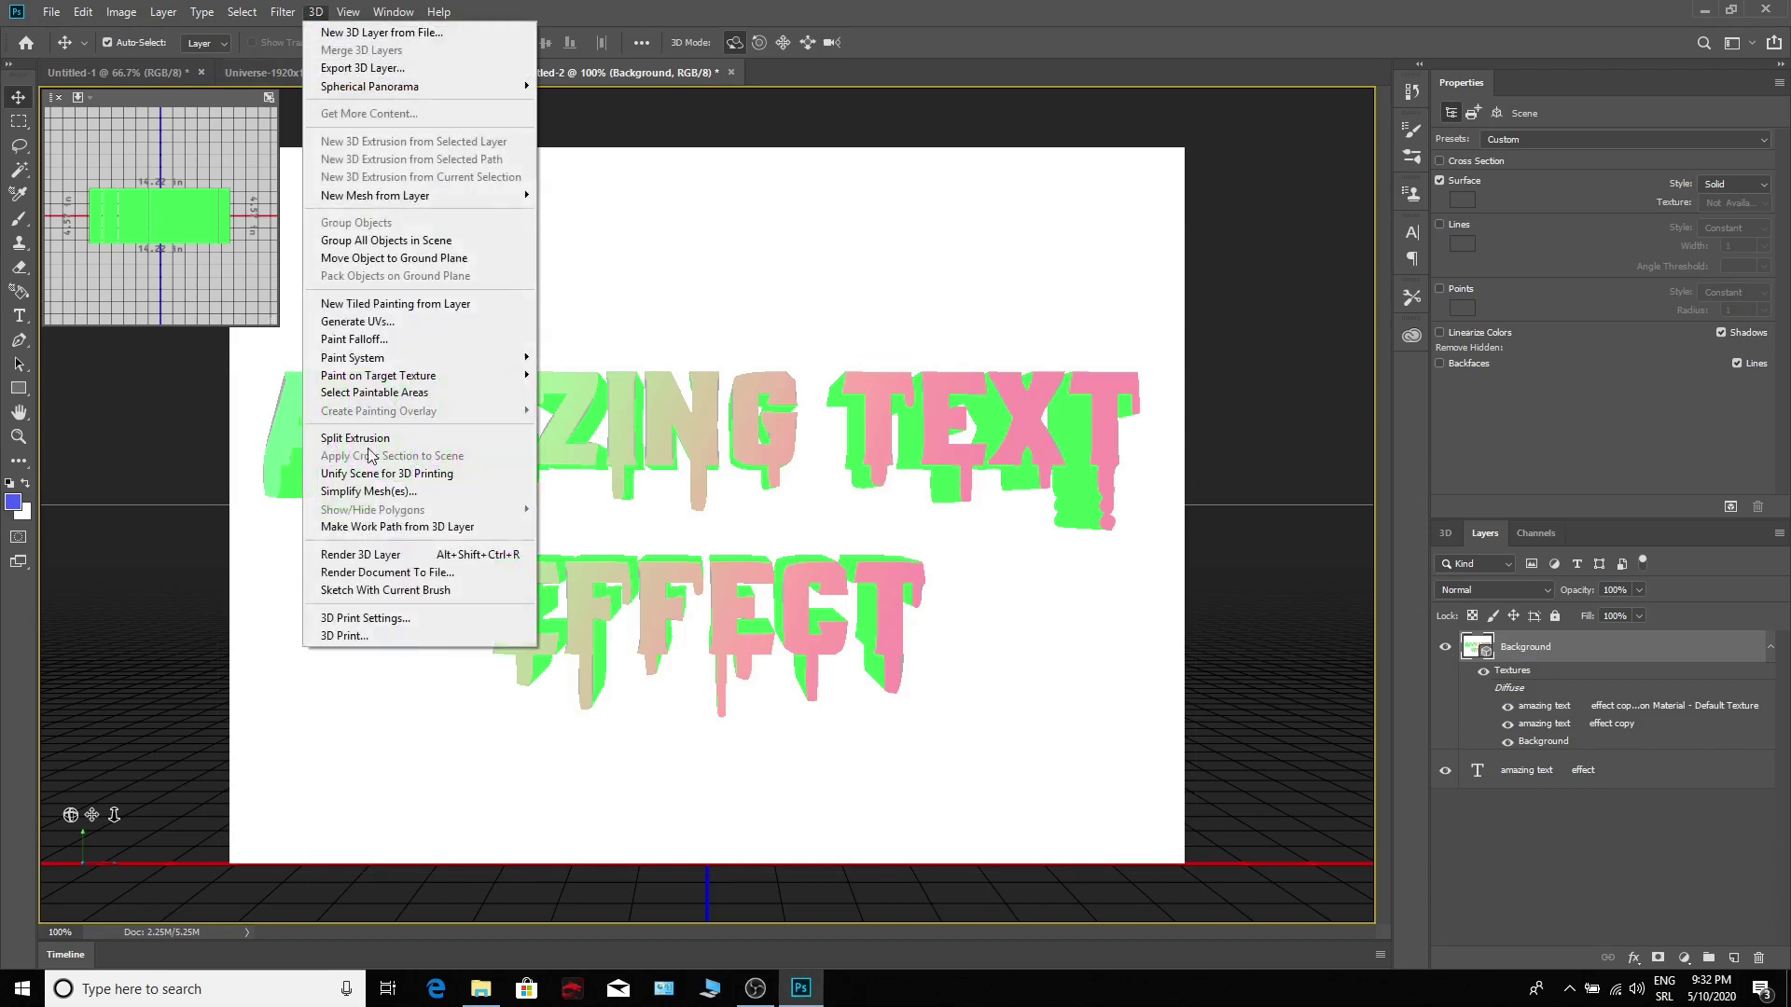
click(427, 557)
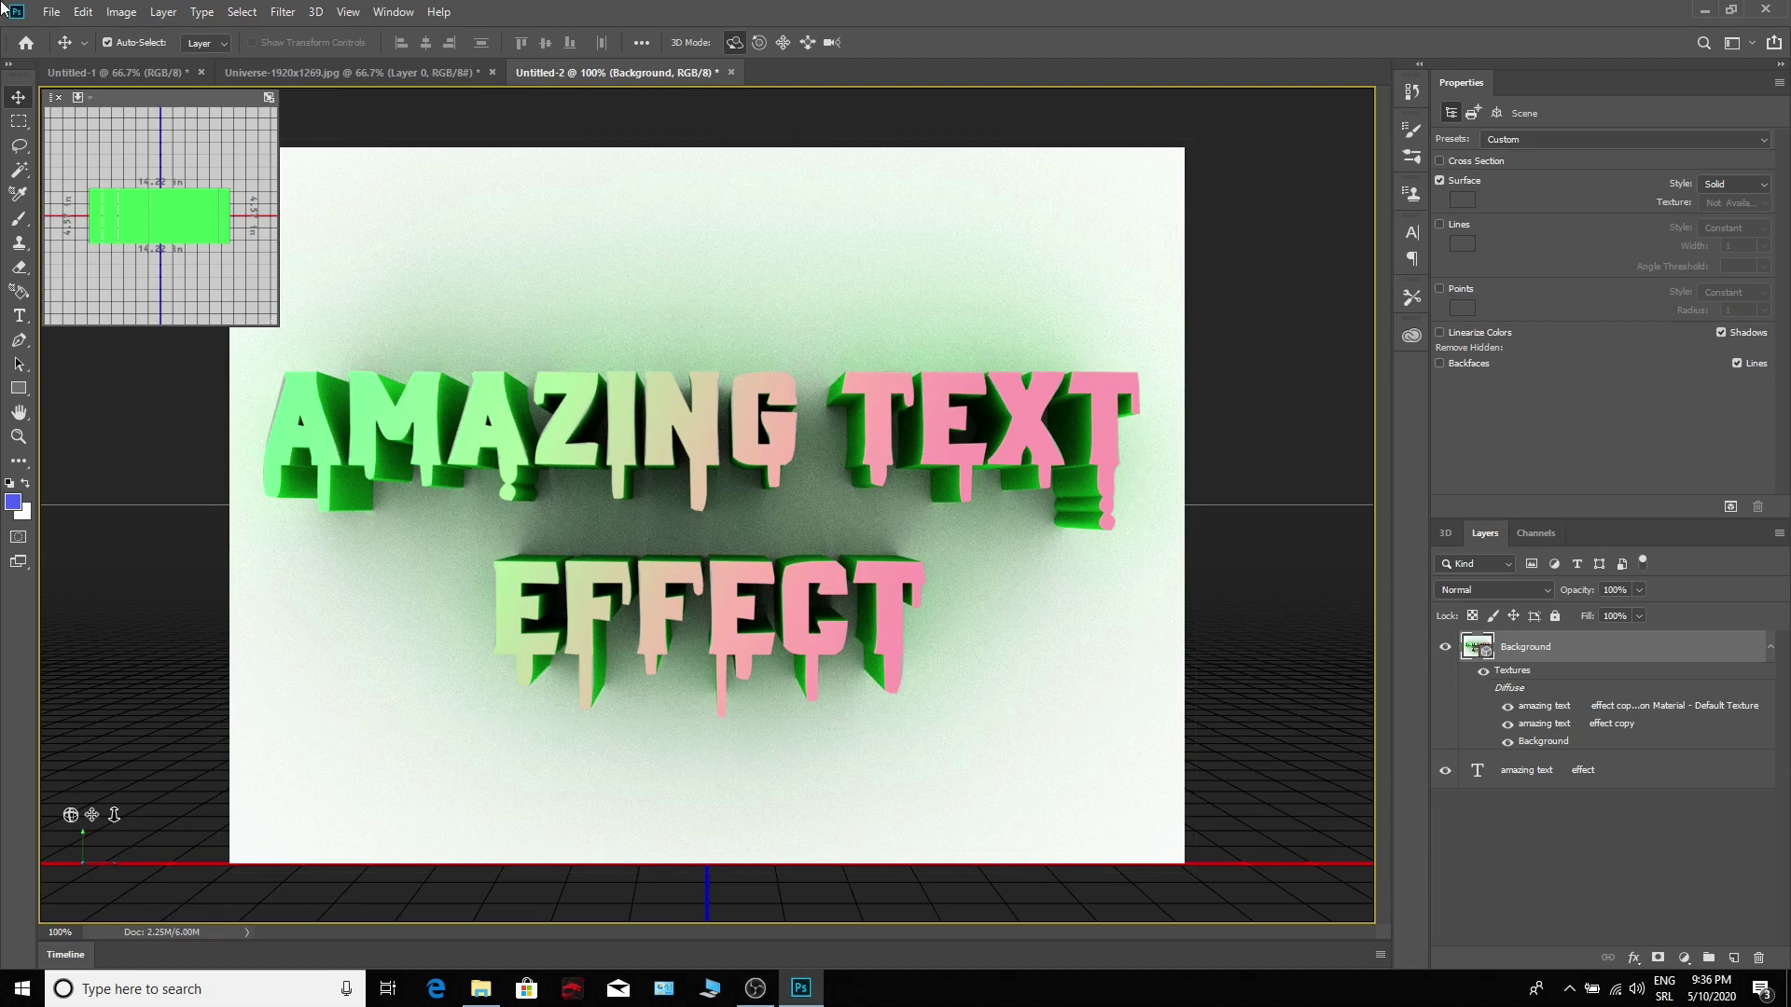
right_click(1530, 647)
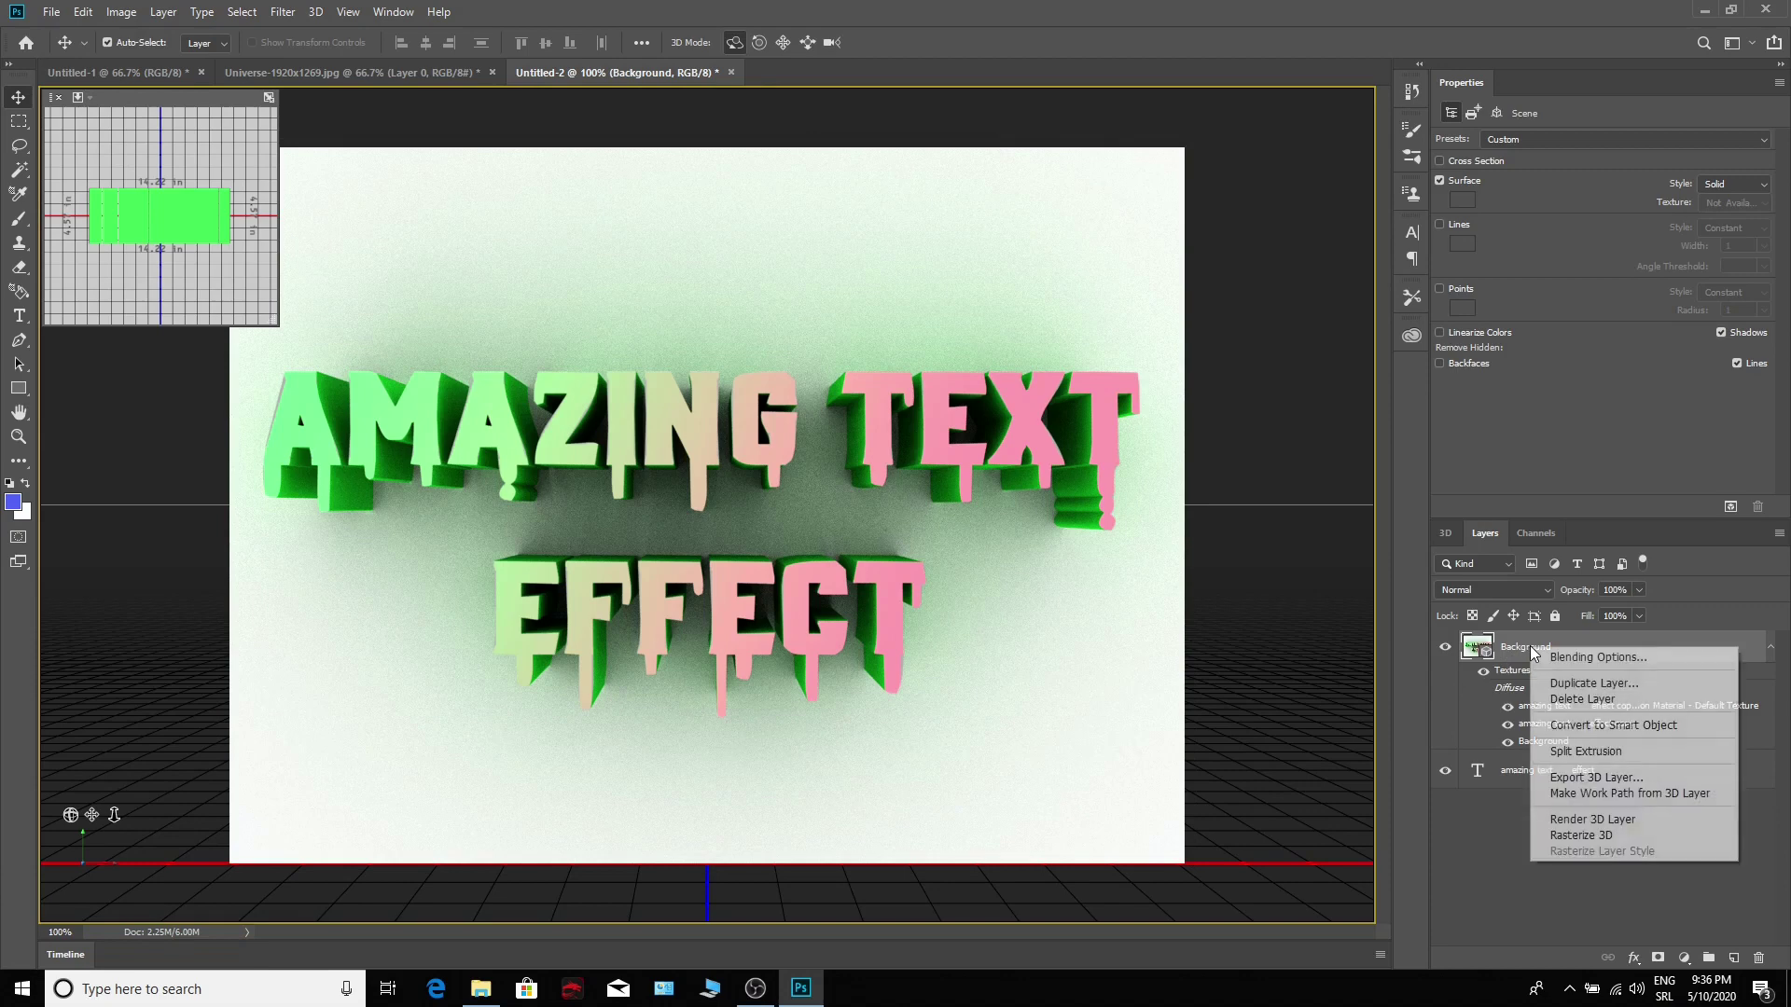
click(1604, 837)
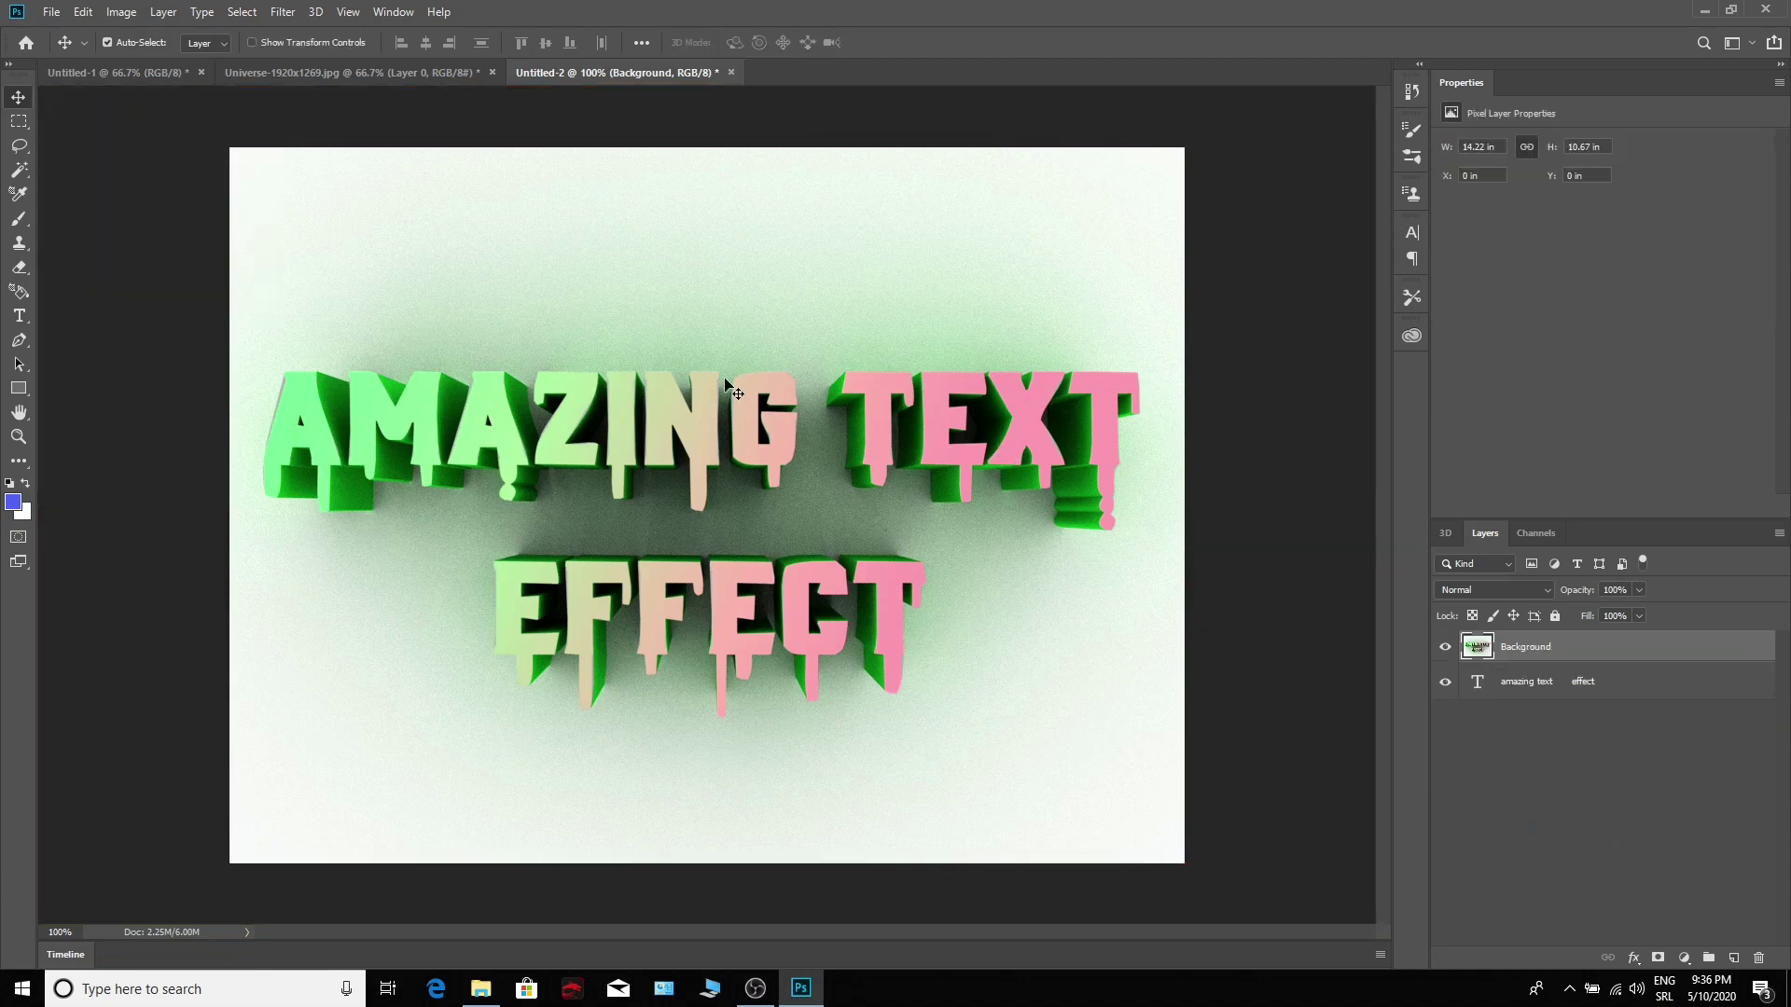
Step: Select the front faces of all letters in AMAZING with the Magic Wand, including the drip of the N
click(24, 176)
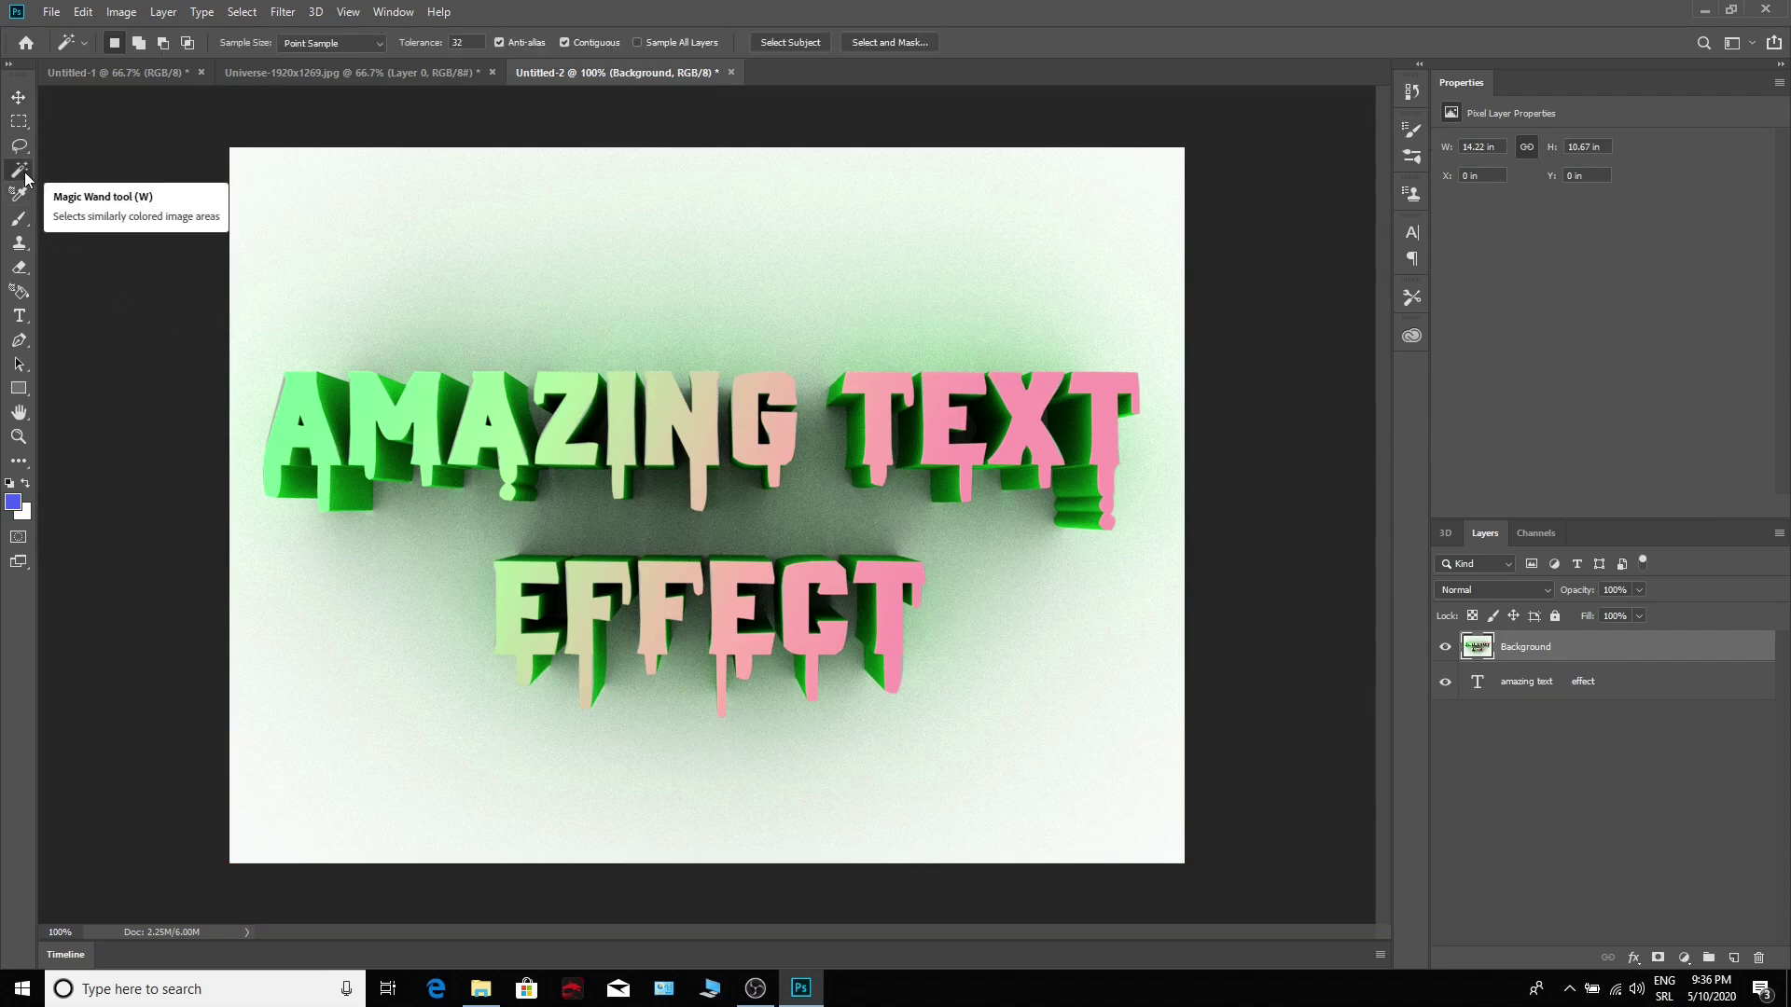
right_click(25, 177)
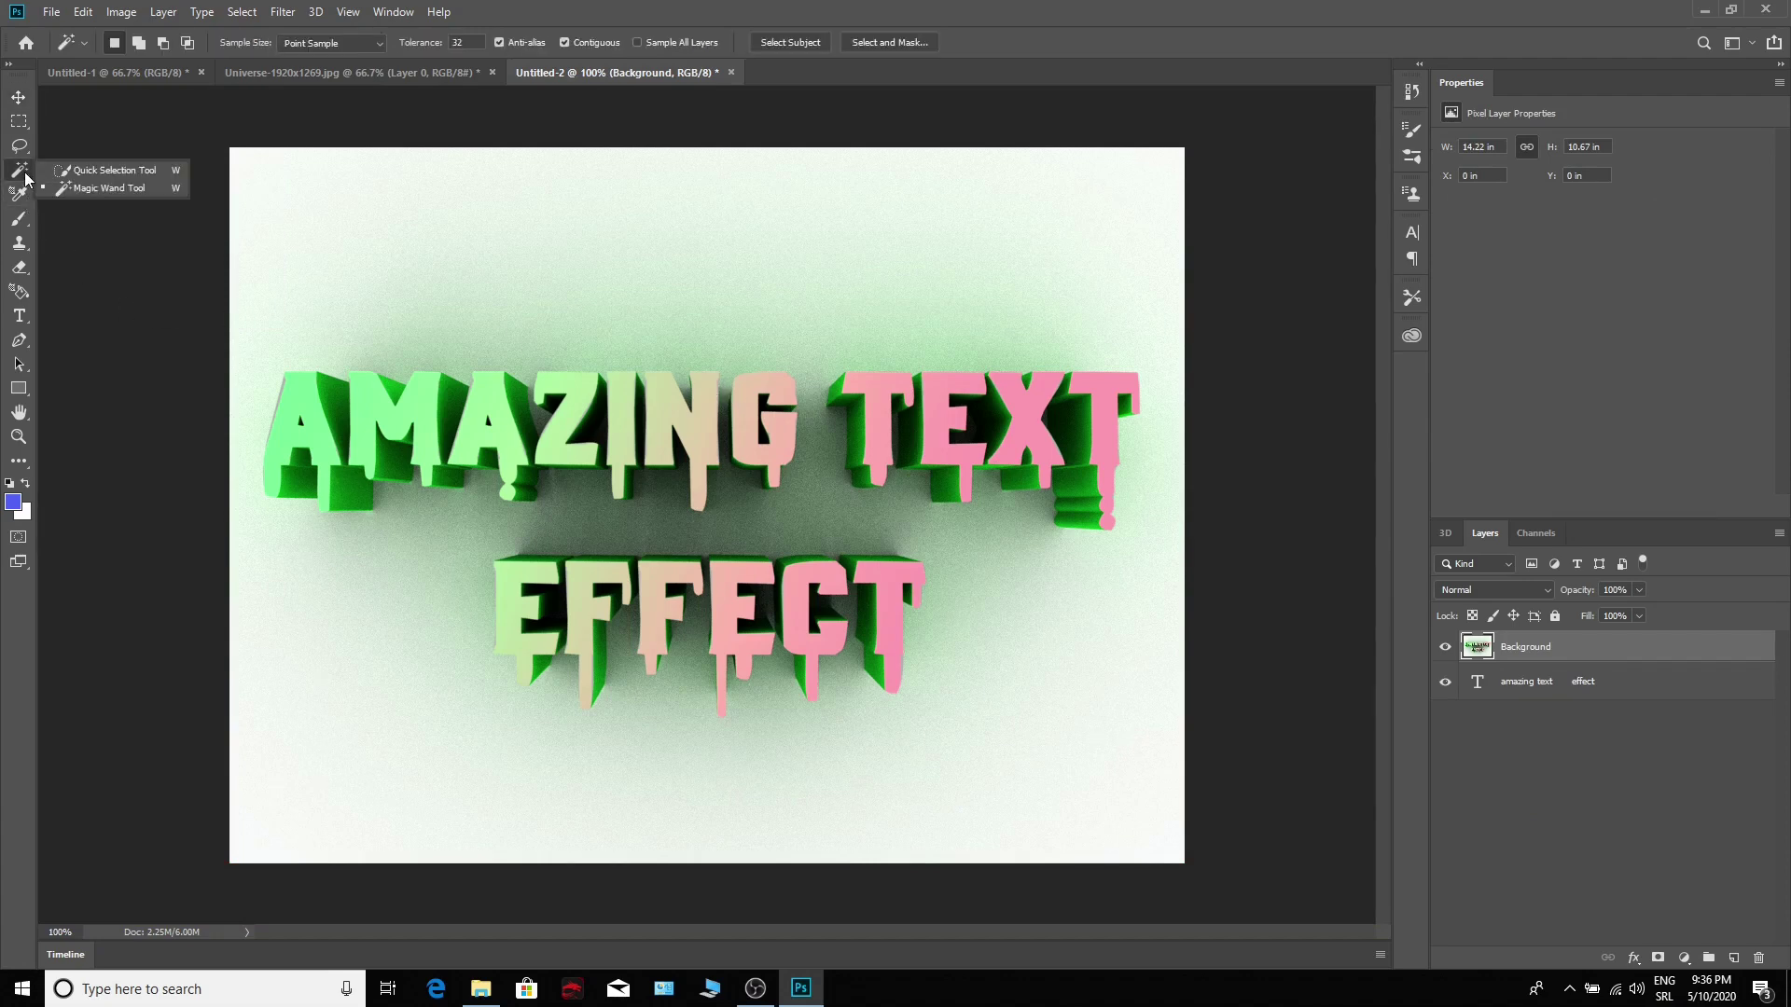
click(91, 189)
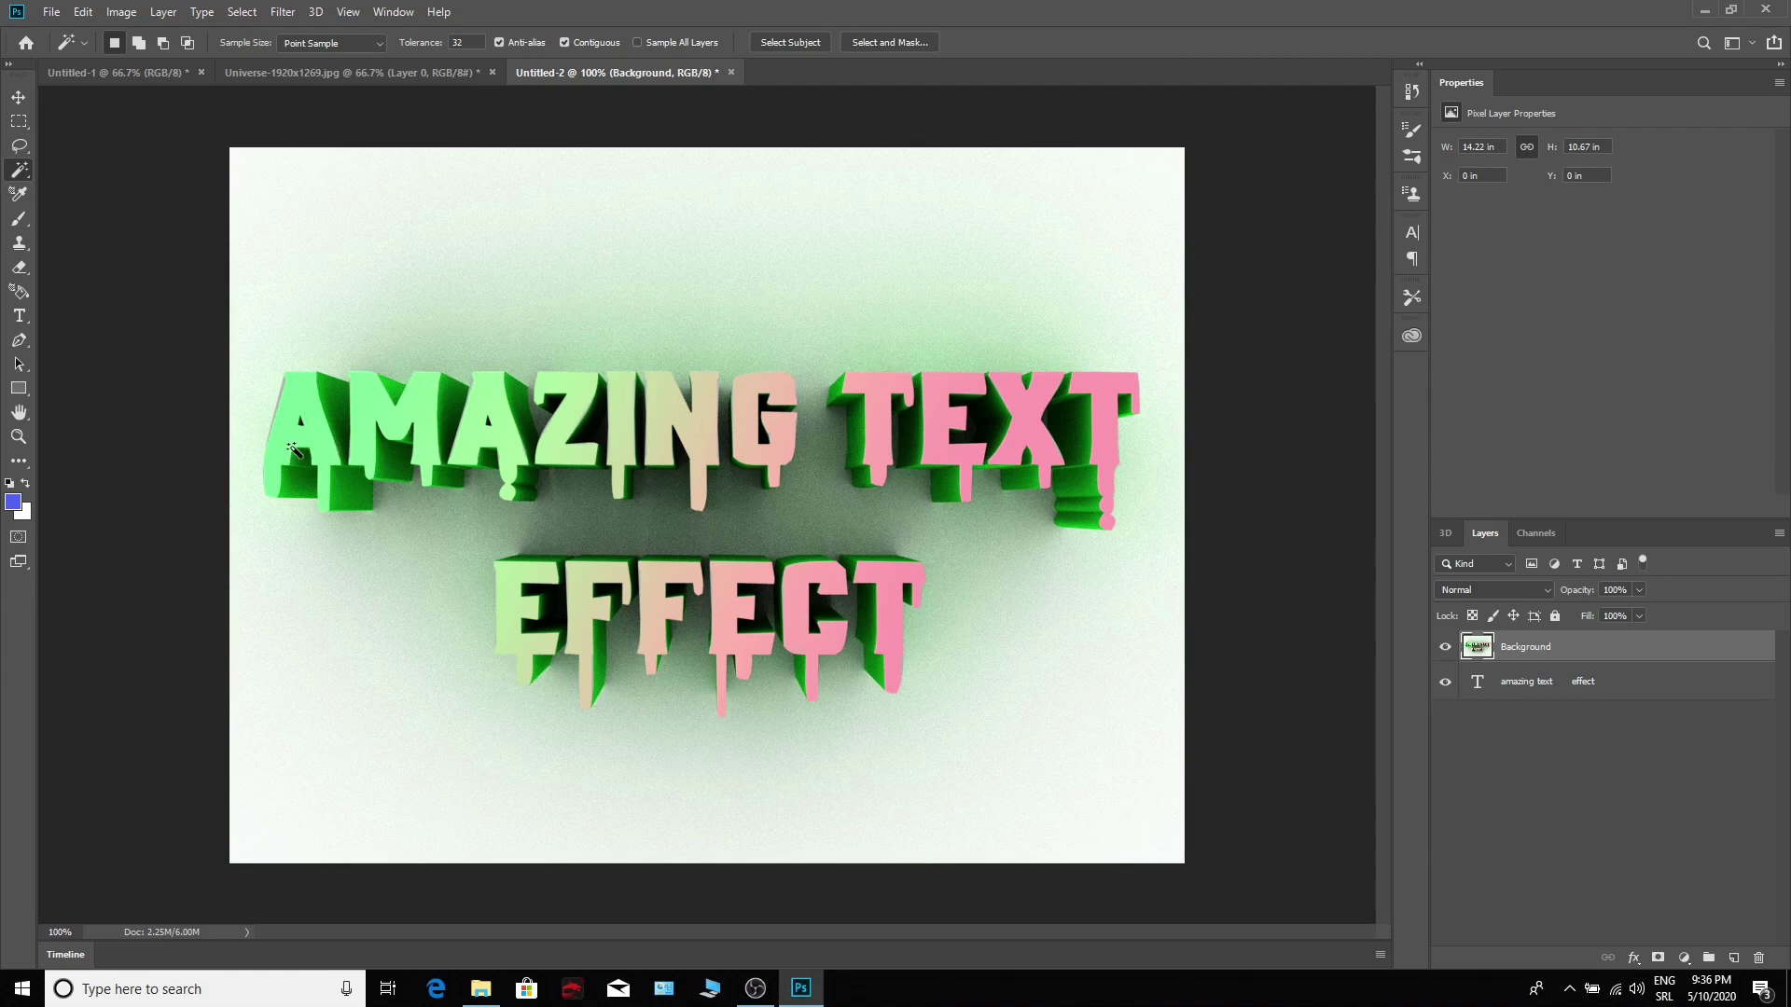
key(shift)
shift+click(563, 425)
shift+click(626, 429)
shift+click(670, 429)
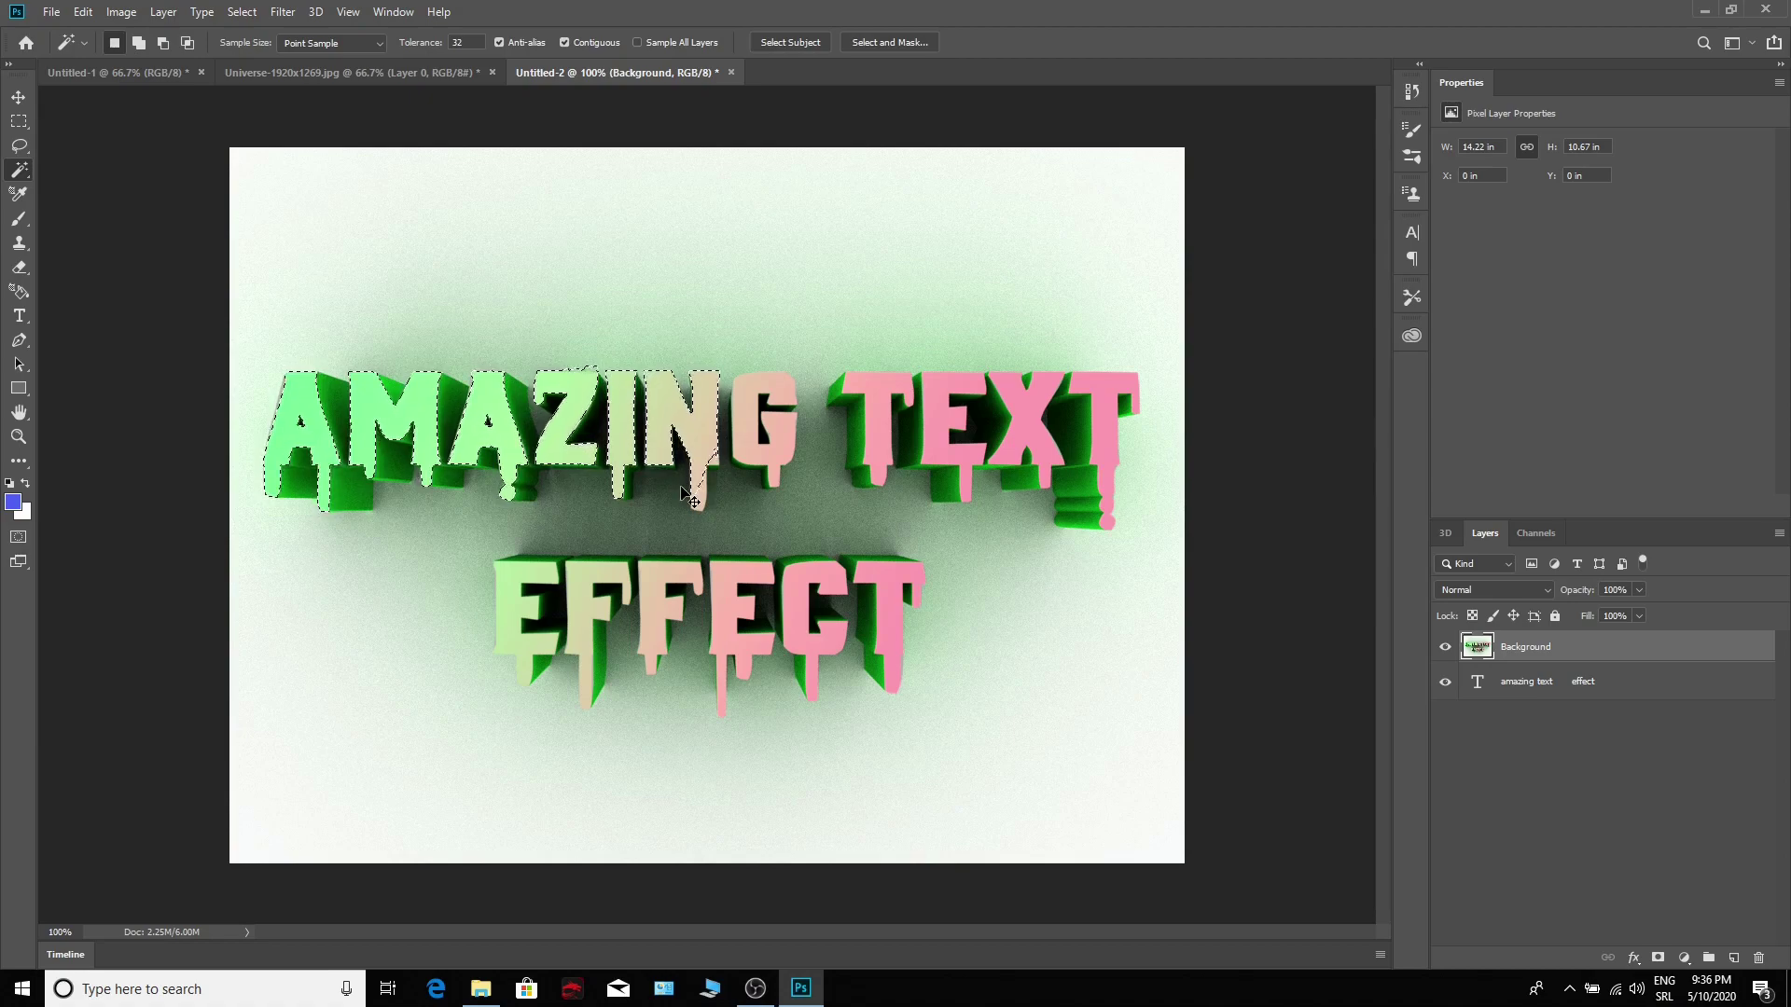
scroll(682, 489, up, 1)
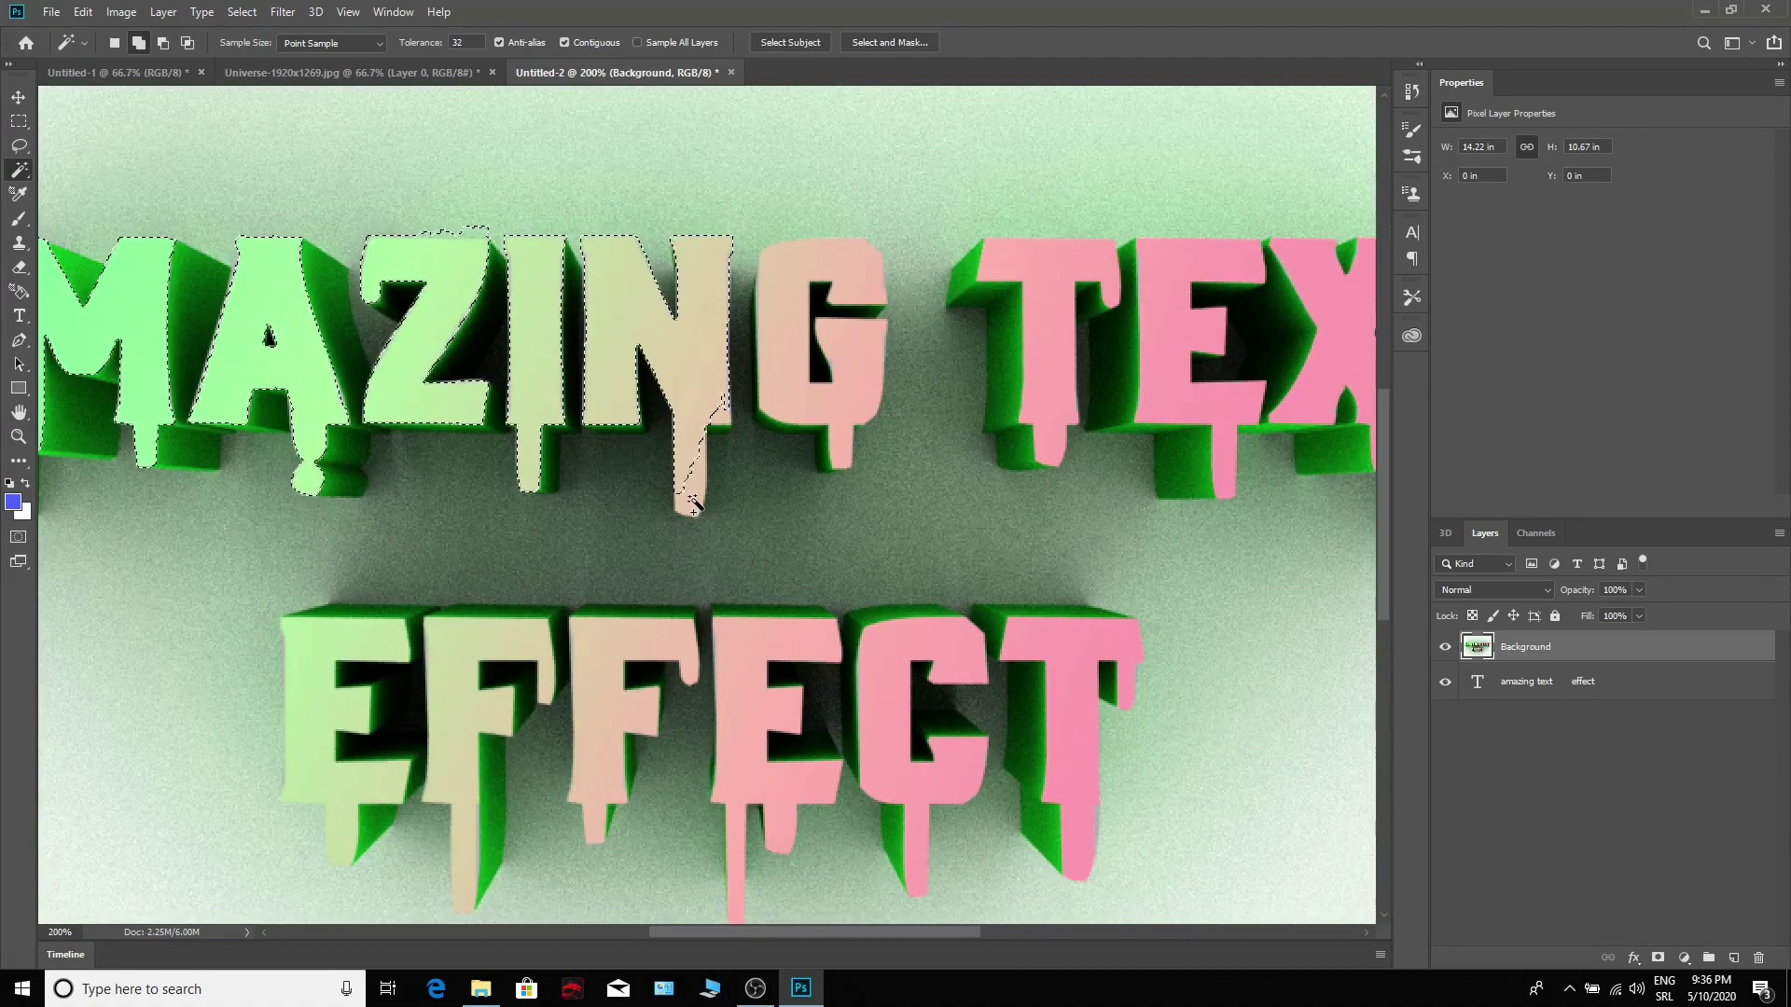
shift+click(694, 502)
shift+click(791, 368)
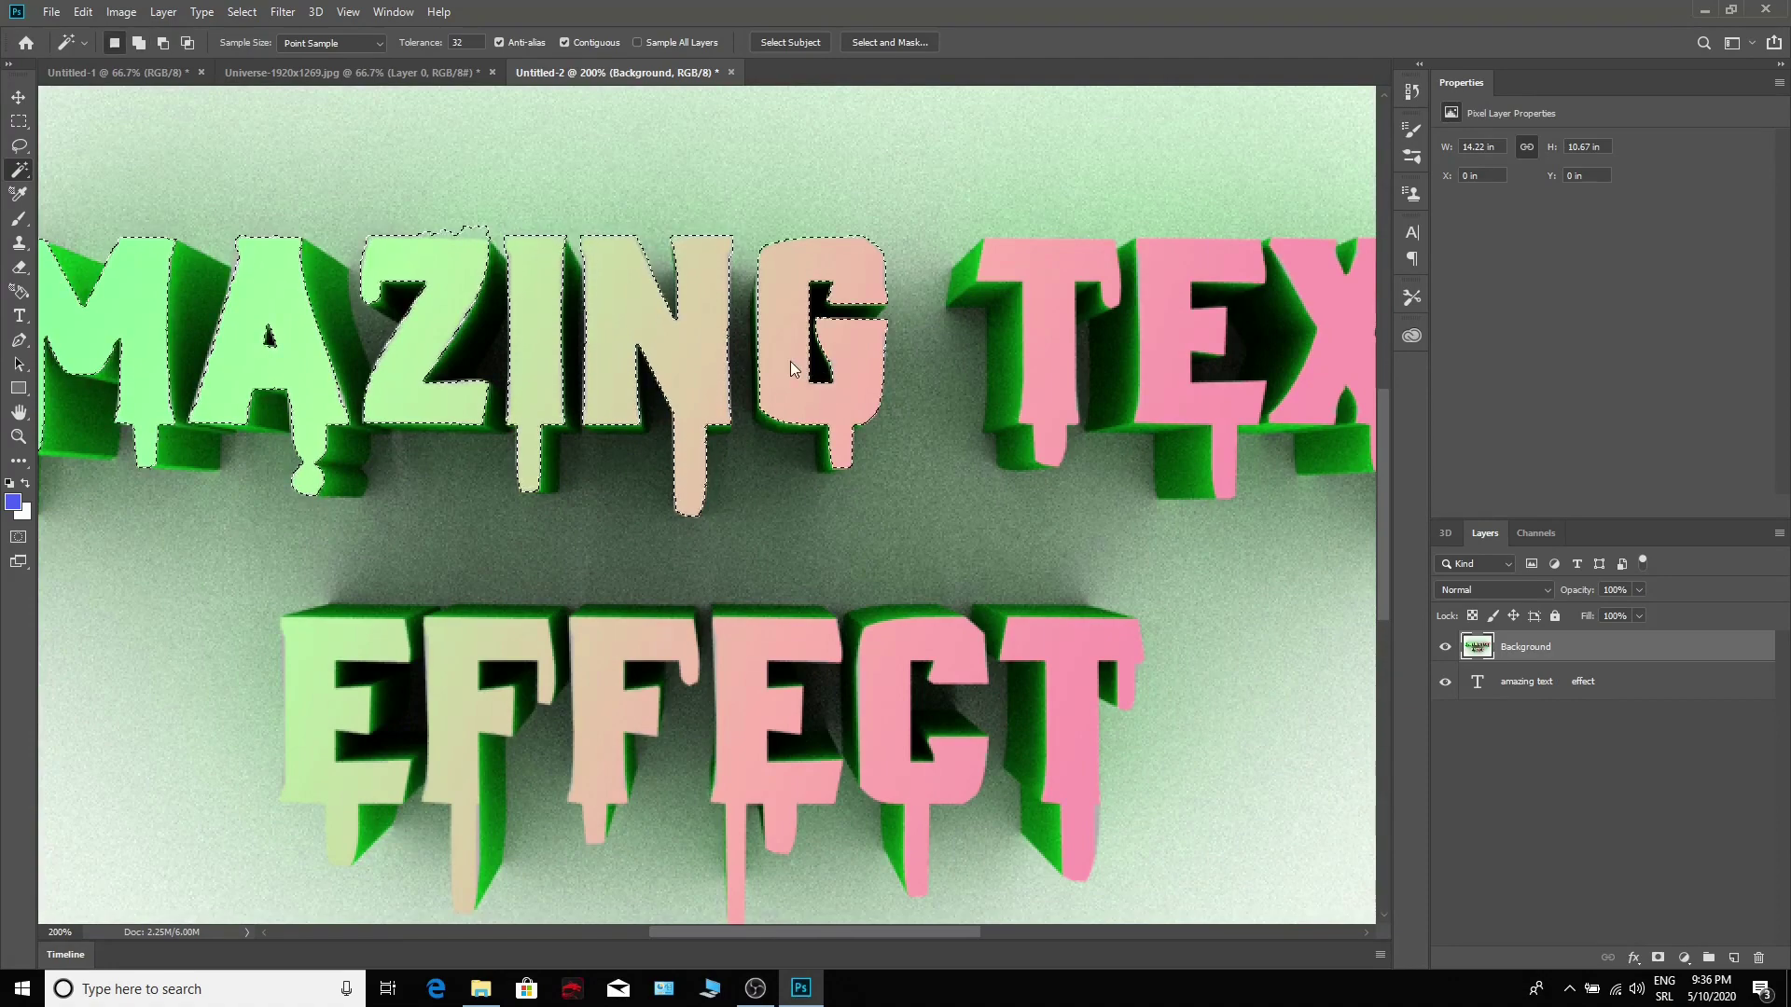
Step: Add the front faces of the letters in TEXT to the Magic Wand selection
shift+click(1058, 371)
shift+click(1167, 368)
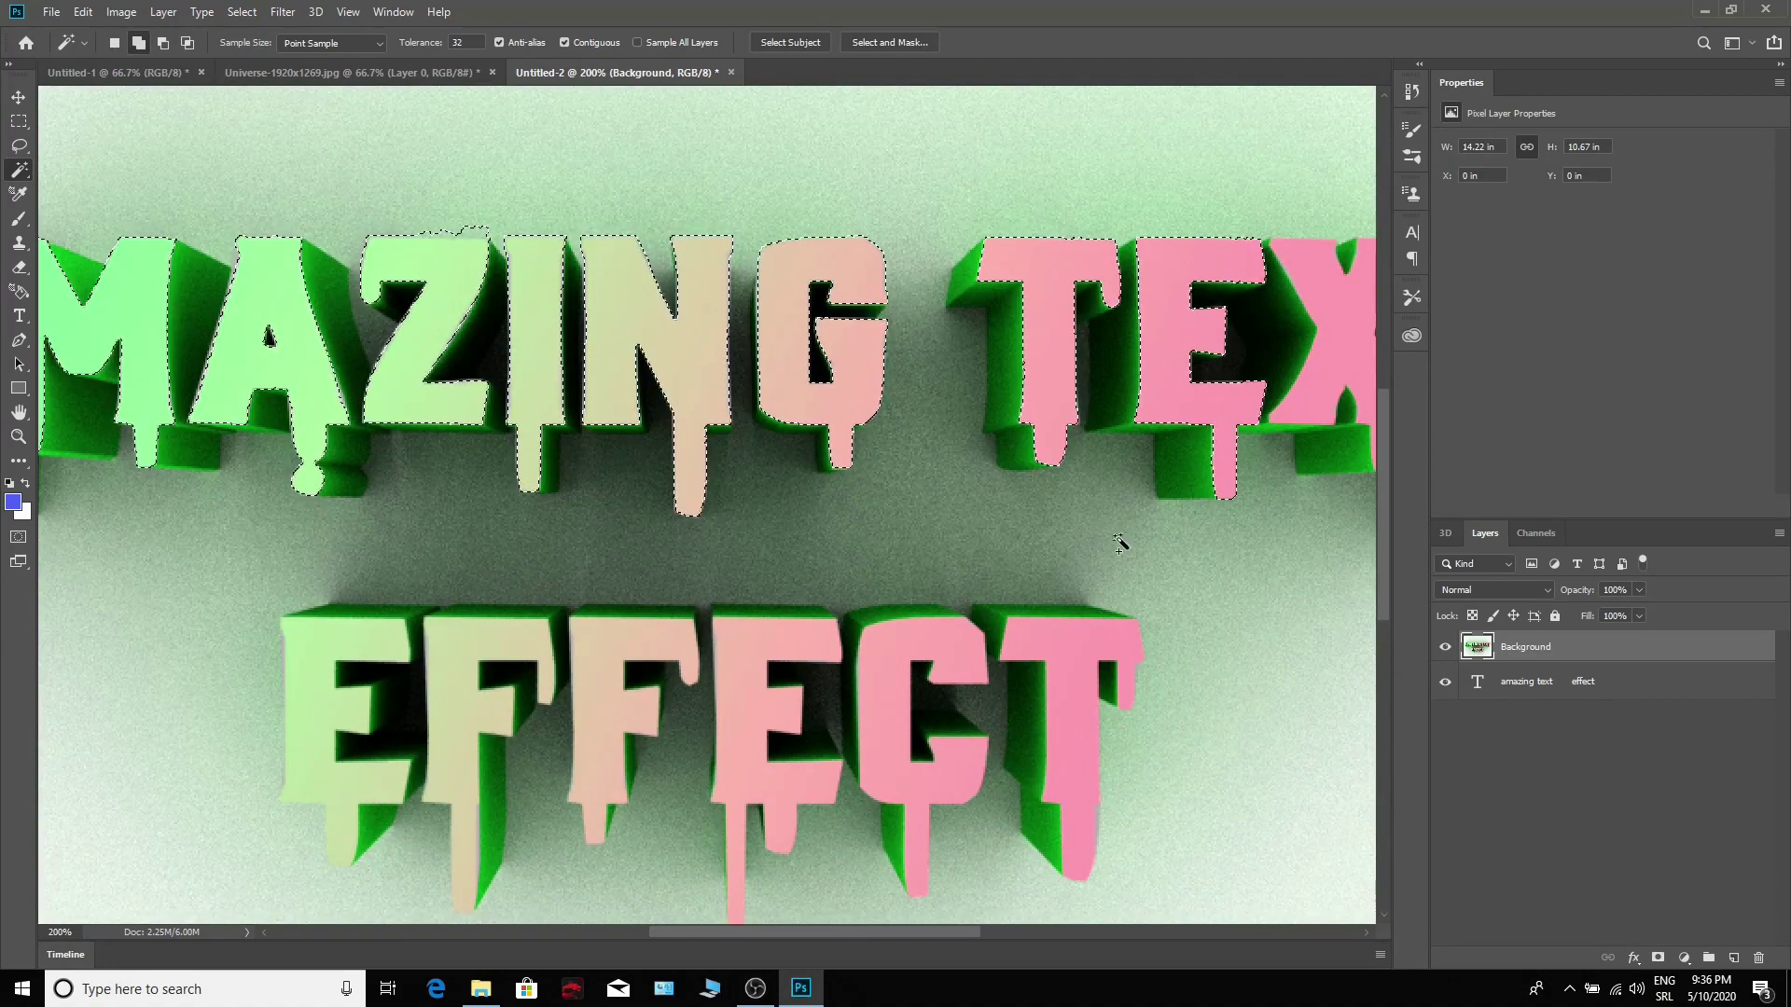
drag(897, 925, 1009, 925)
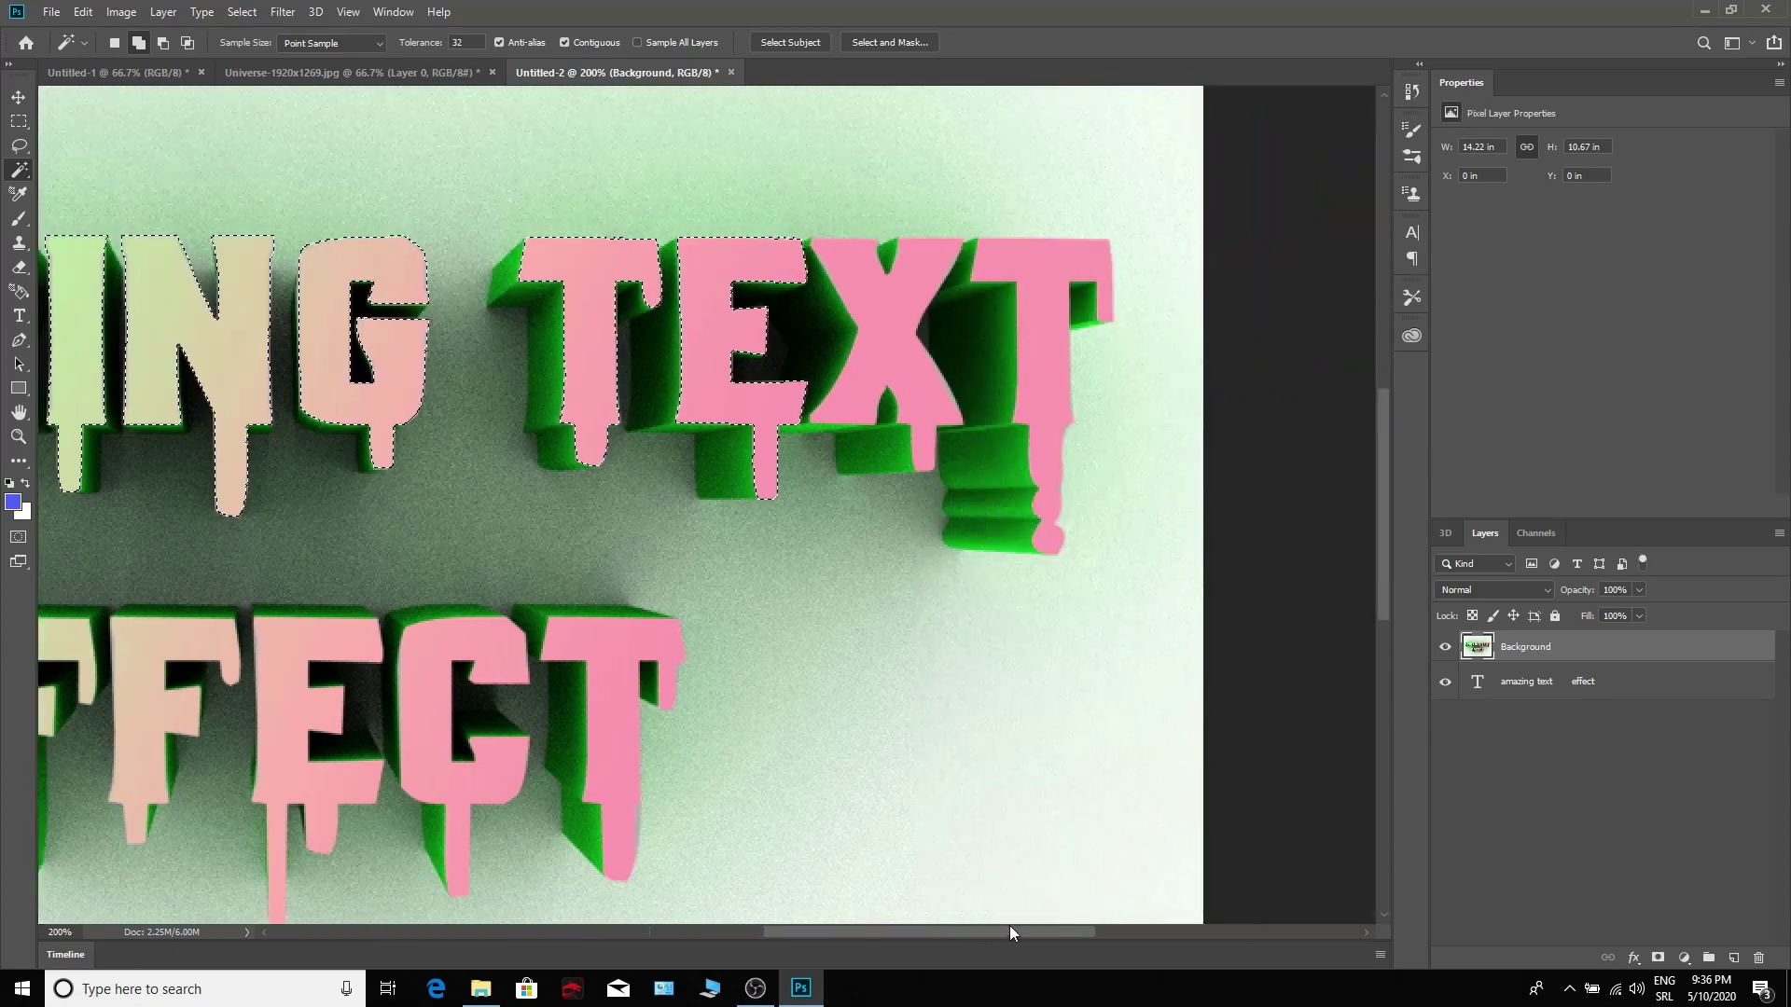
shift+click(901, 360)
shift+click(1044, 360)
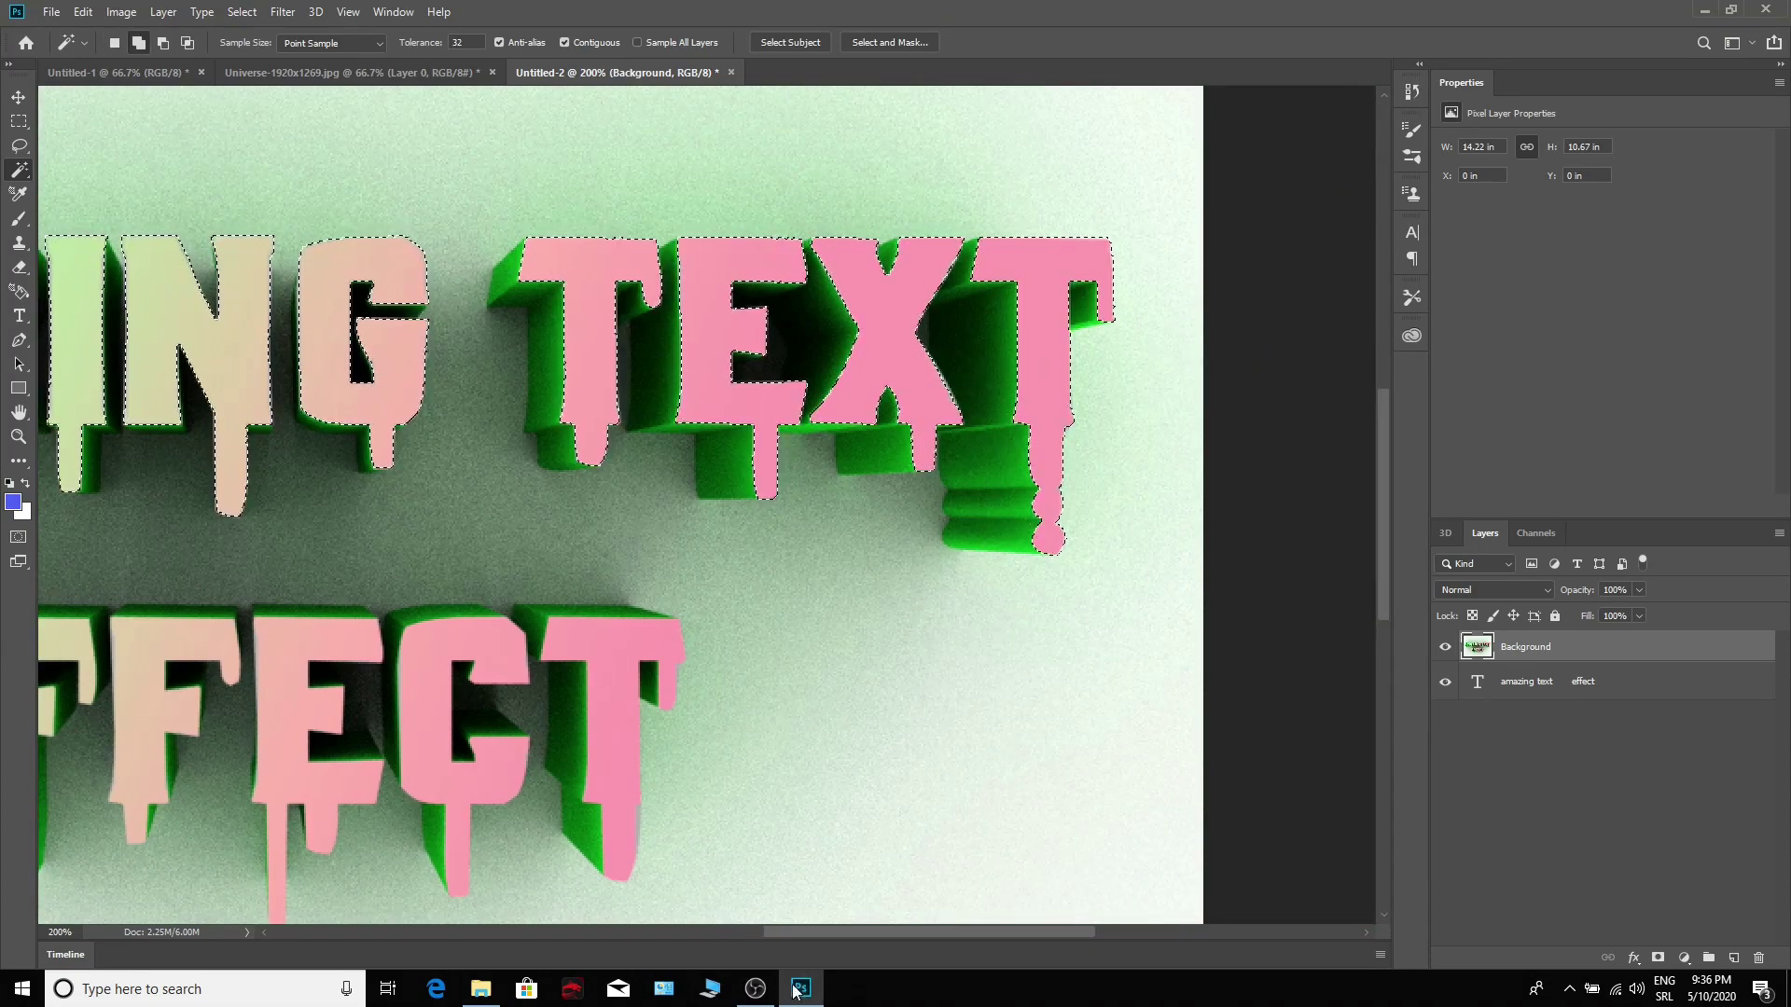
Step: Add the front faces of all letters in EFFECT to the Magic Wand selection
drag(841, 932, 724, 927)
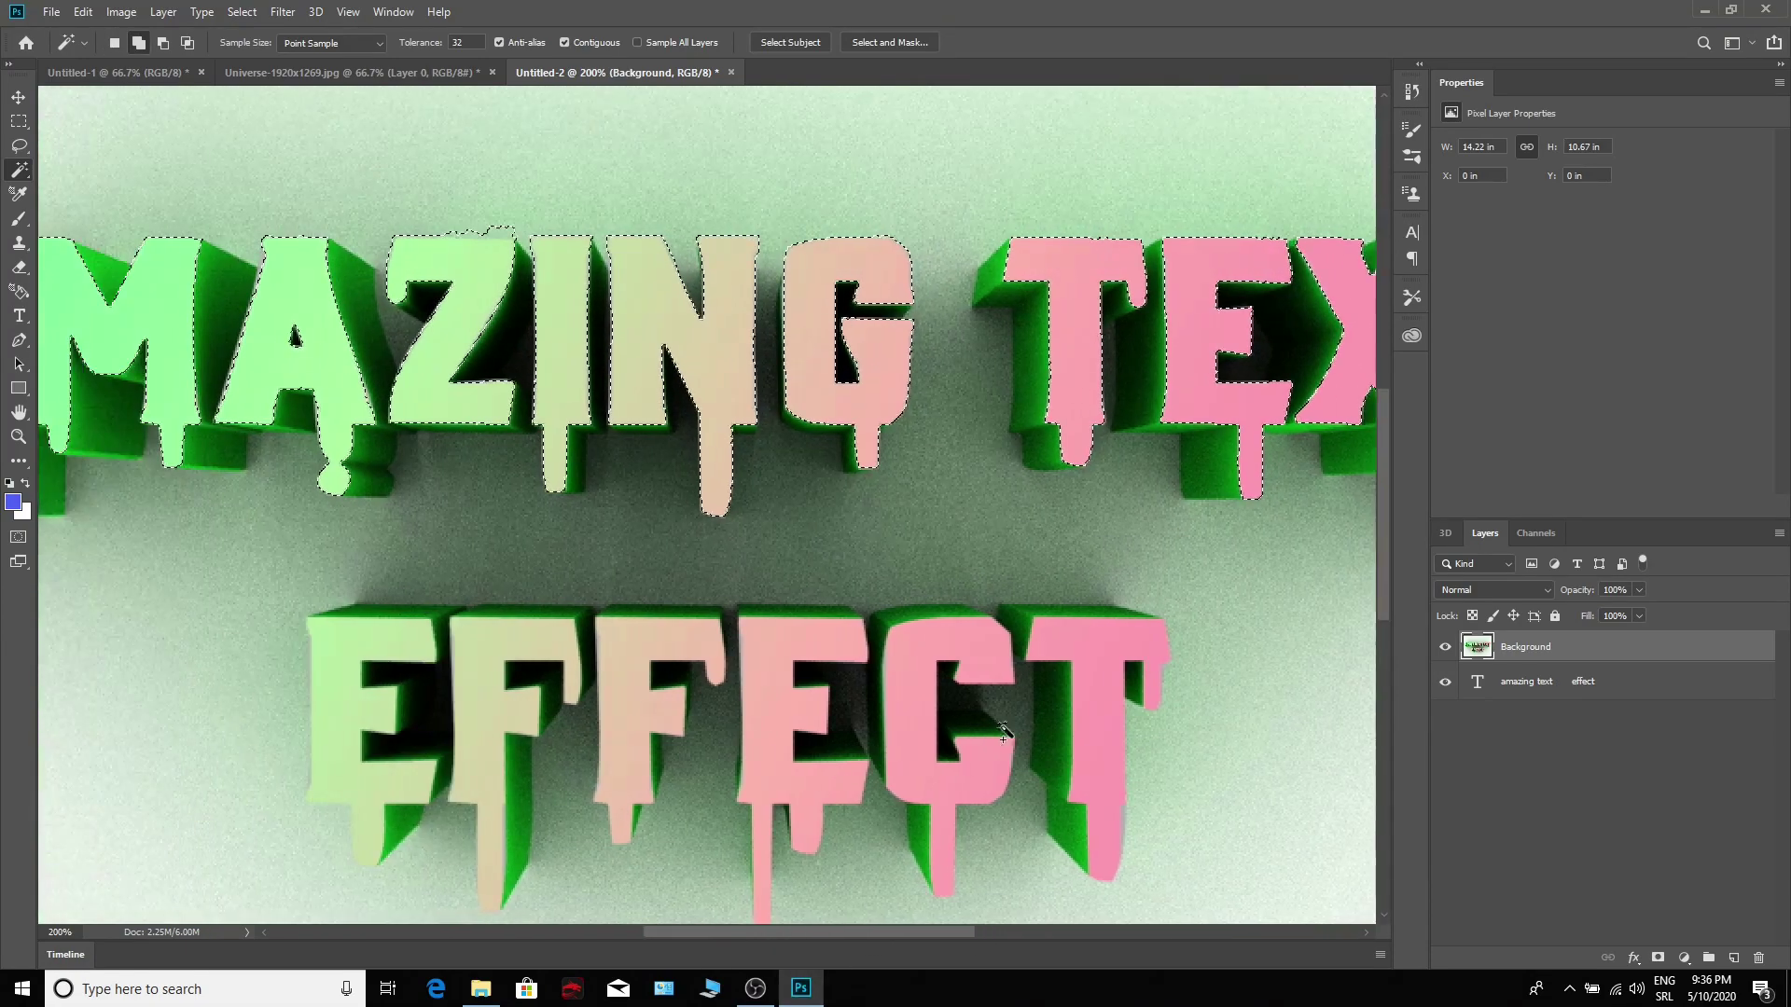
shift+click(1095, 728)
shift+click(912, 719)
shift+click(800, 718)
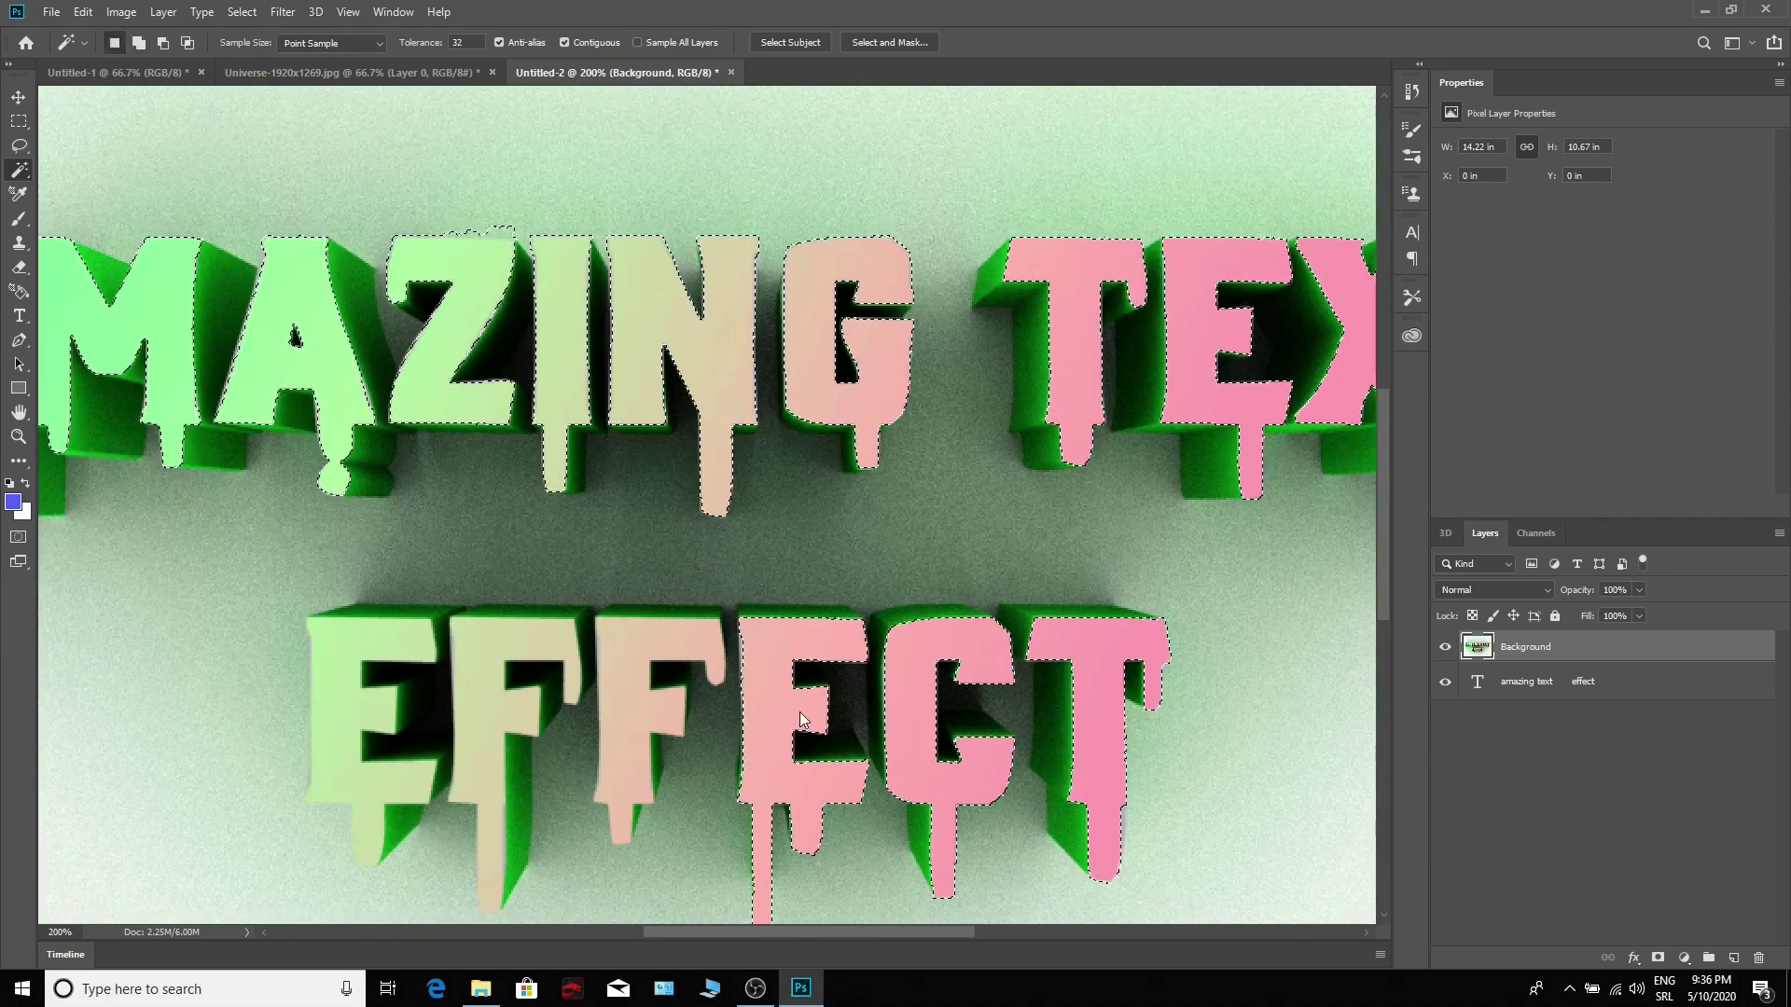
shift+click(627, 711)
shift+click(496, 711)
shift+click(411, 724)
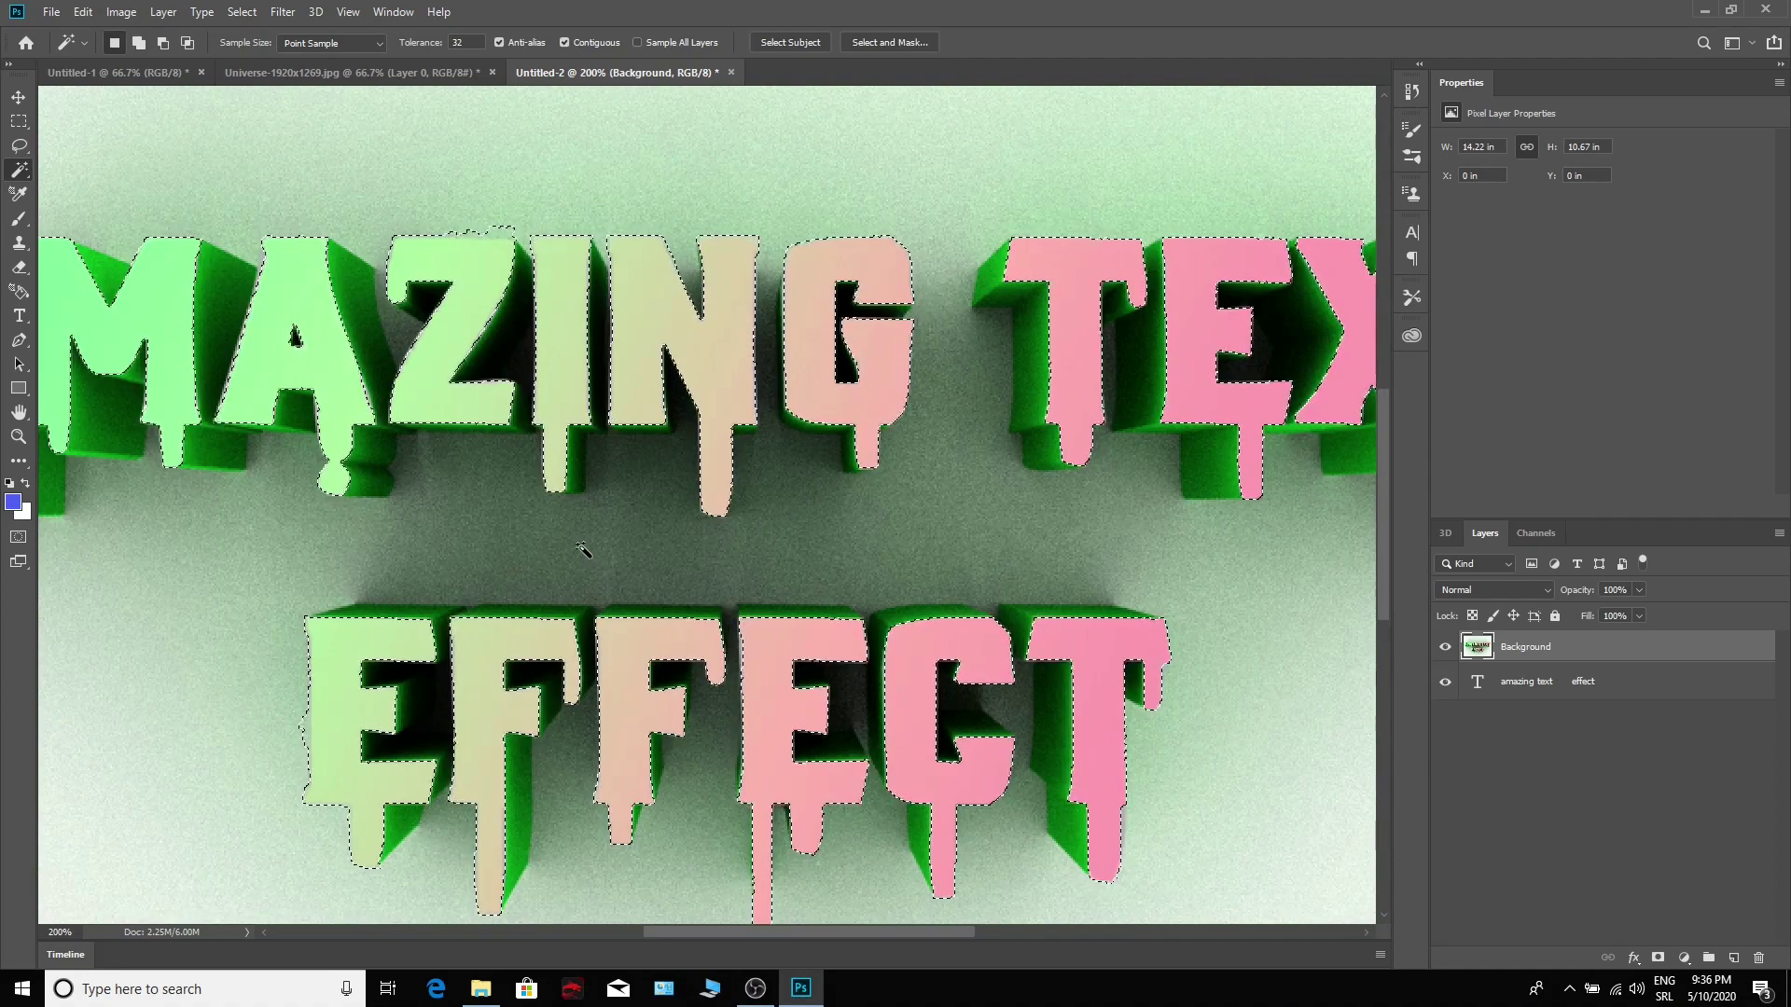
Step: Copy the selected front faces of the lettering to a new layer
key(ctrl+minus)
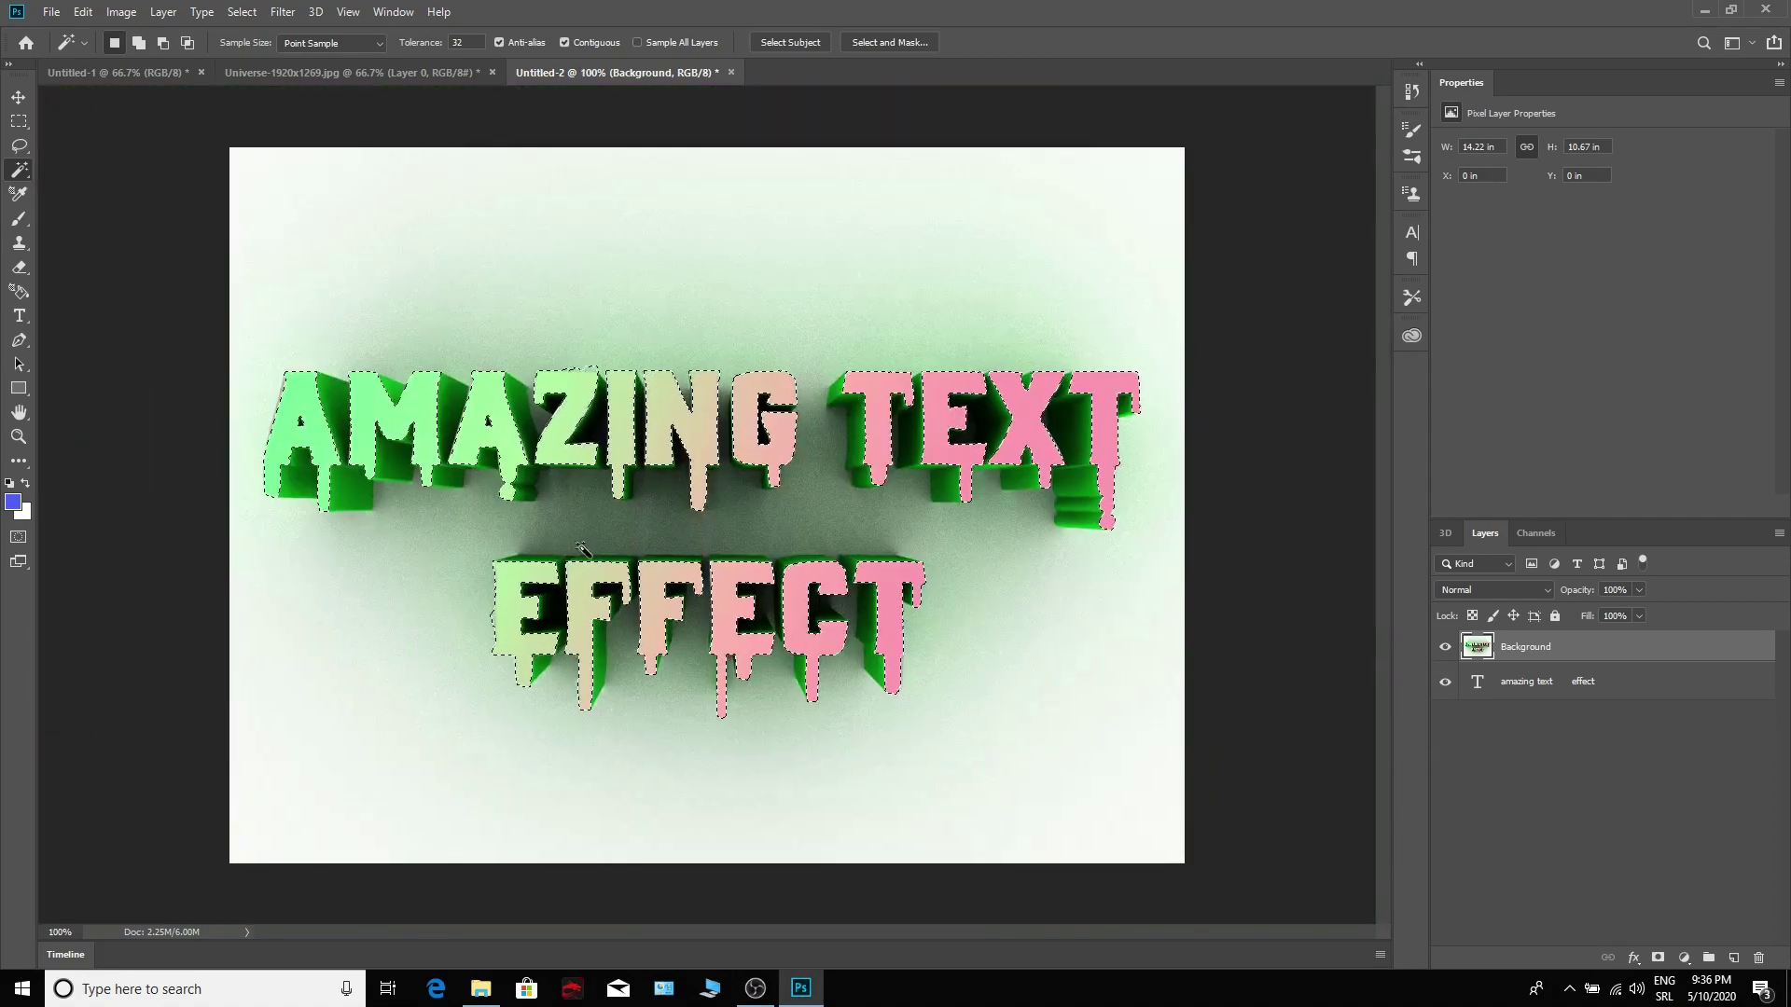
right_click(556, 435)
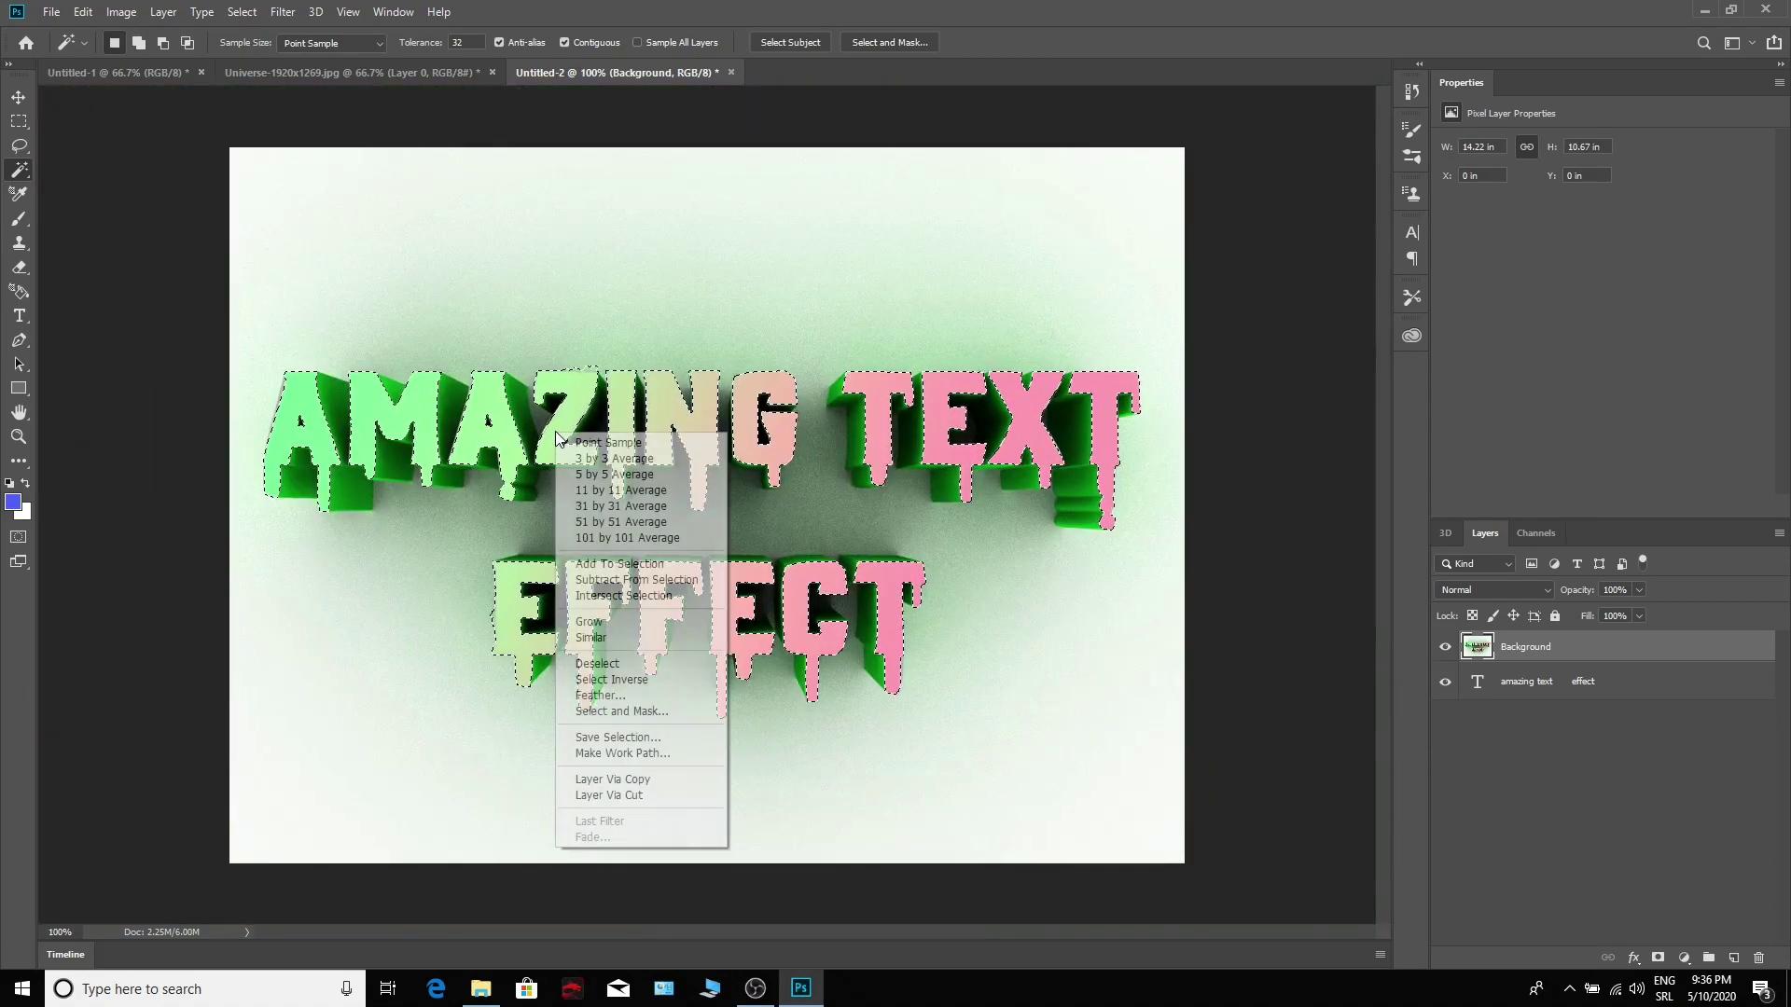
click(638, 779)
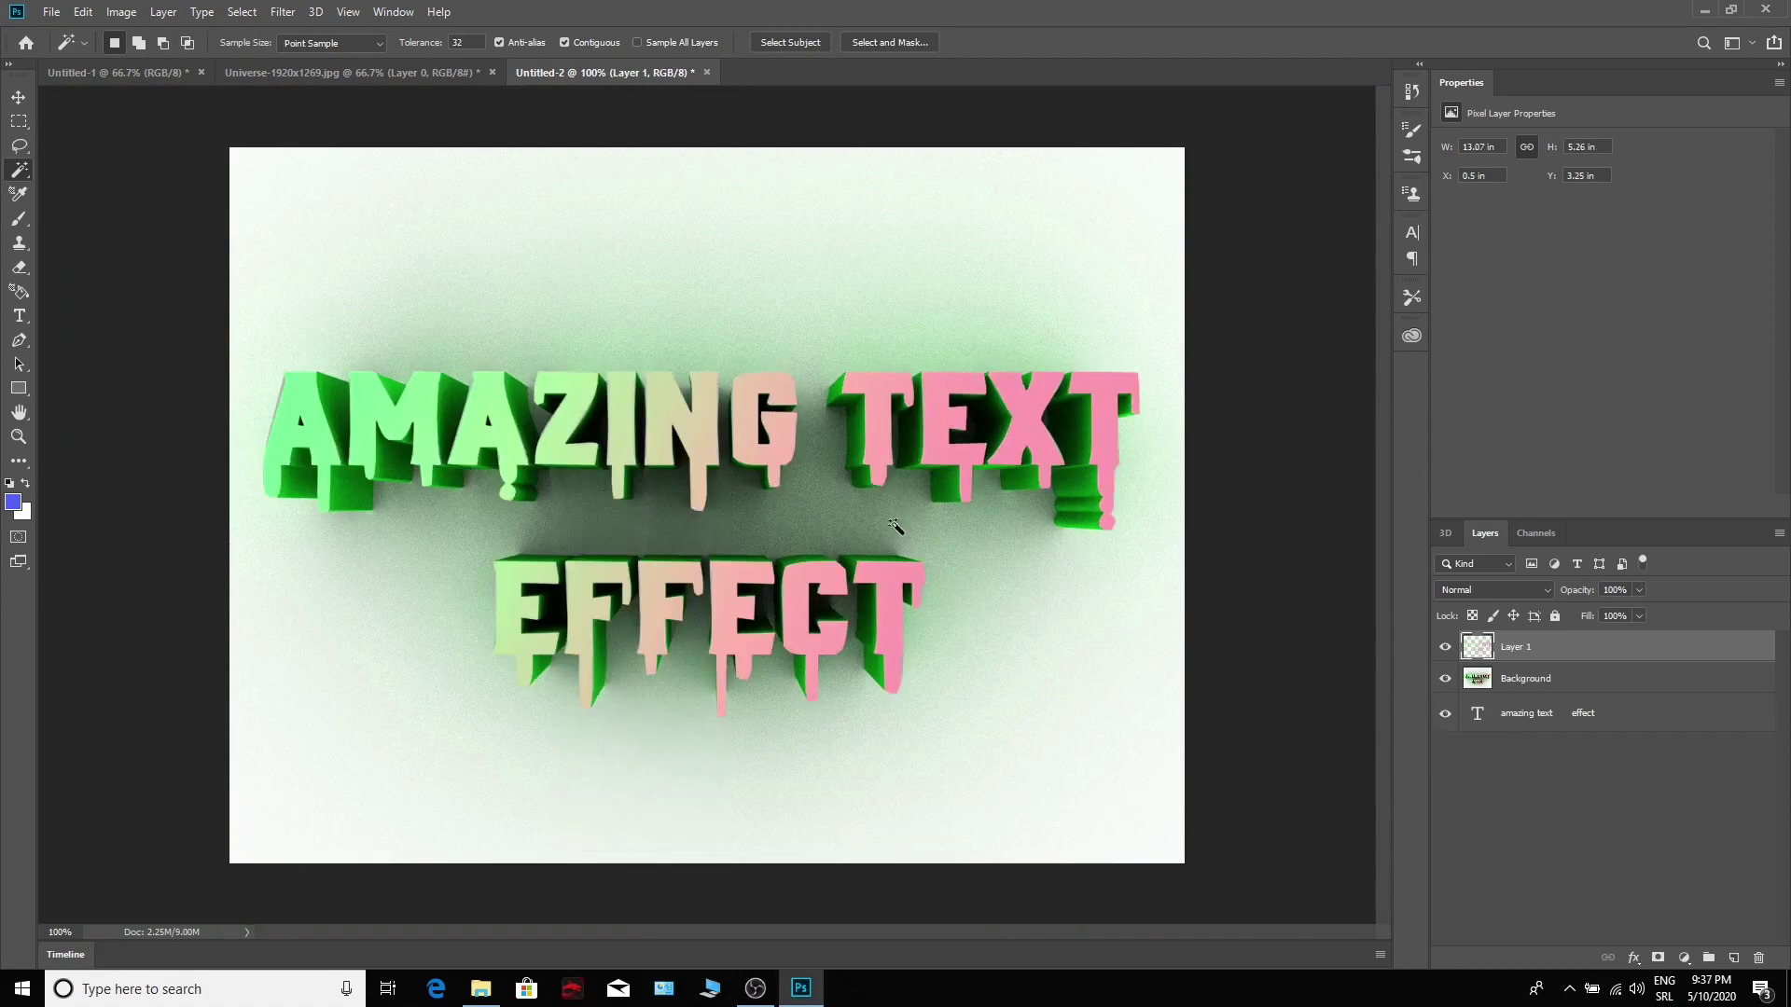
Step: Check the copied letter faces on their own by temporarily hiding the Background and text layers
click(1445, 678)
click(1445, 713)
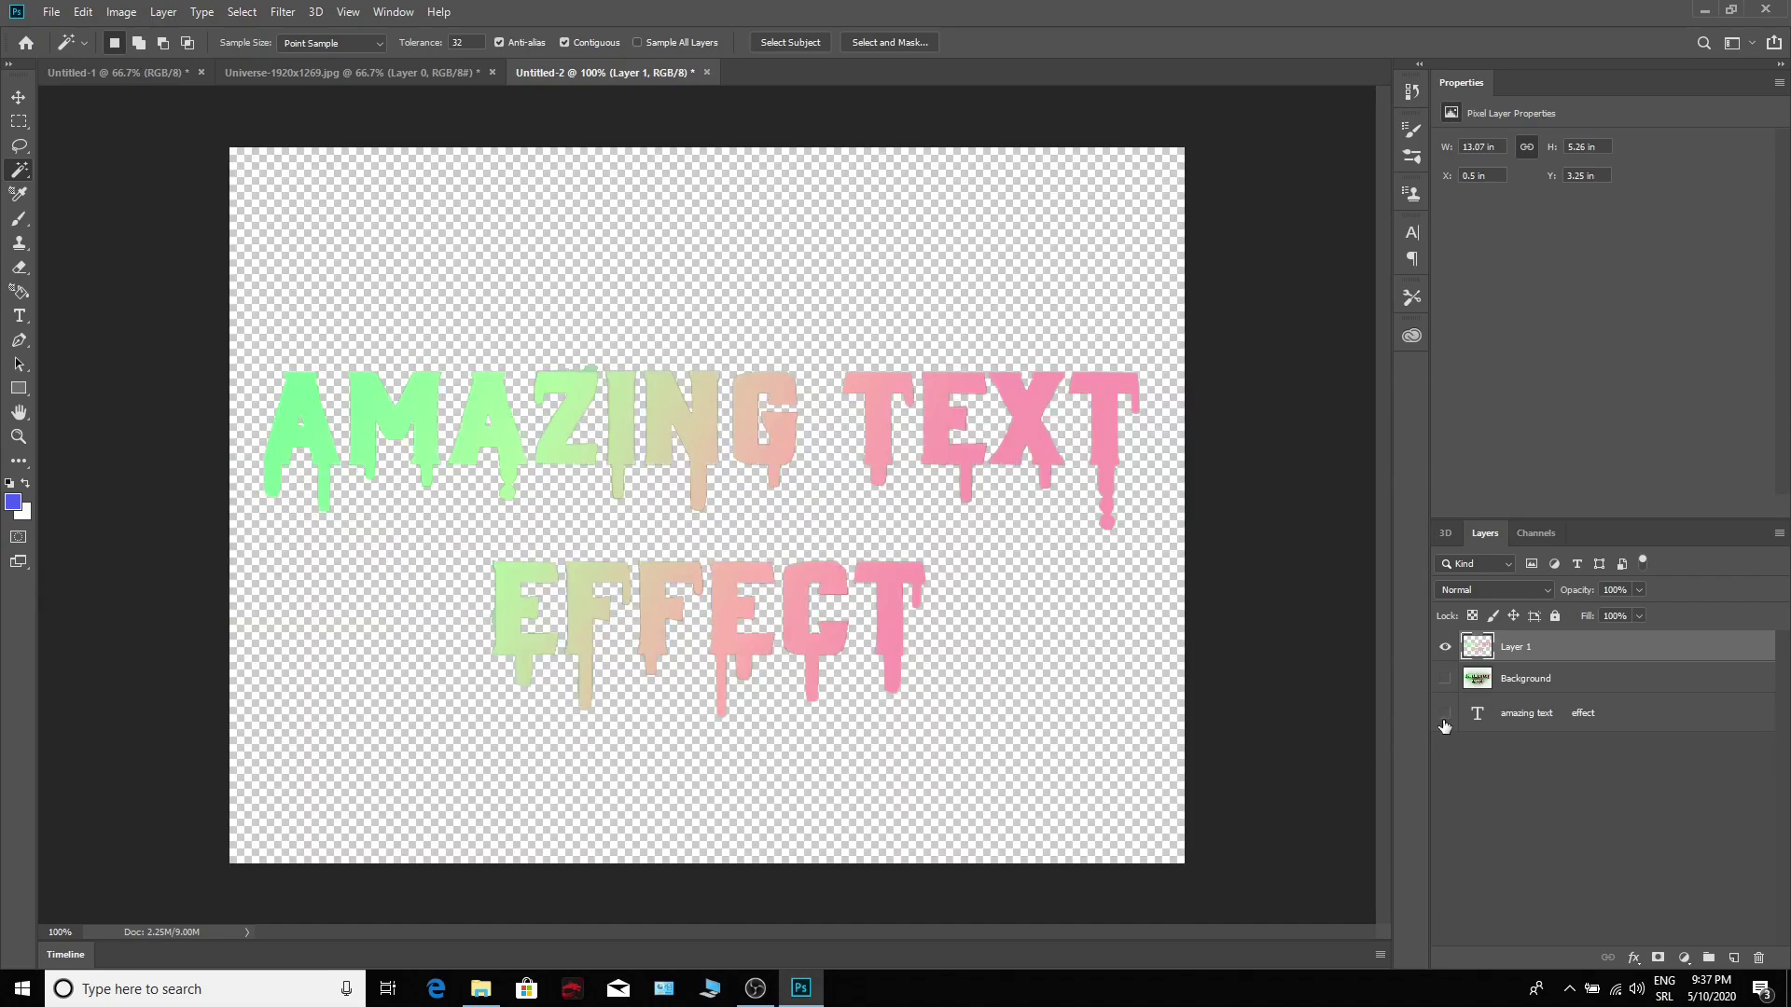
click(1445, 714)
click(1446, 680)
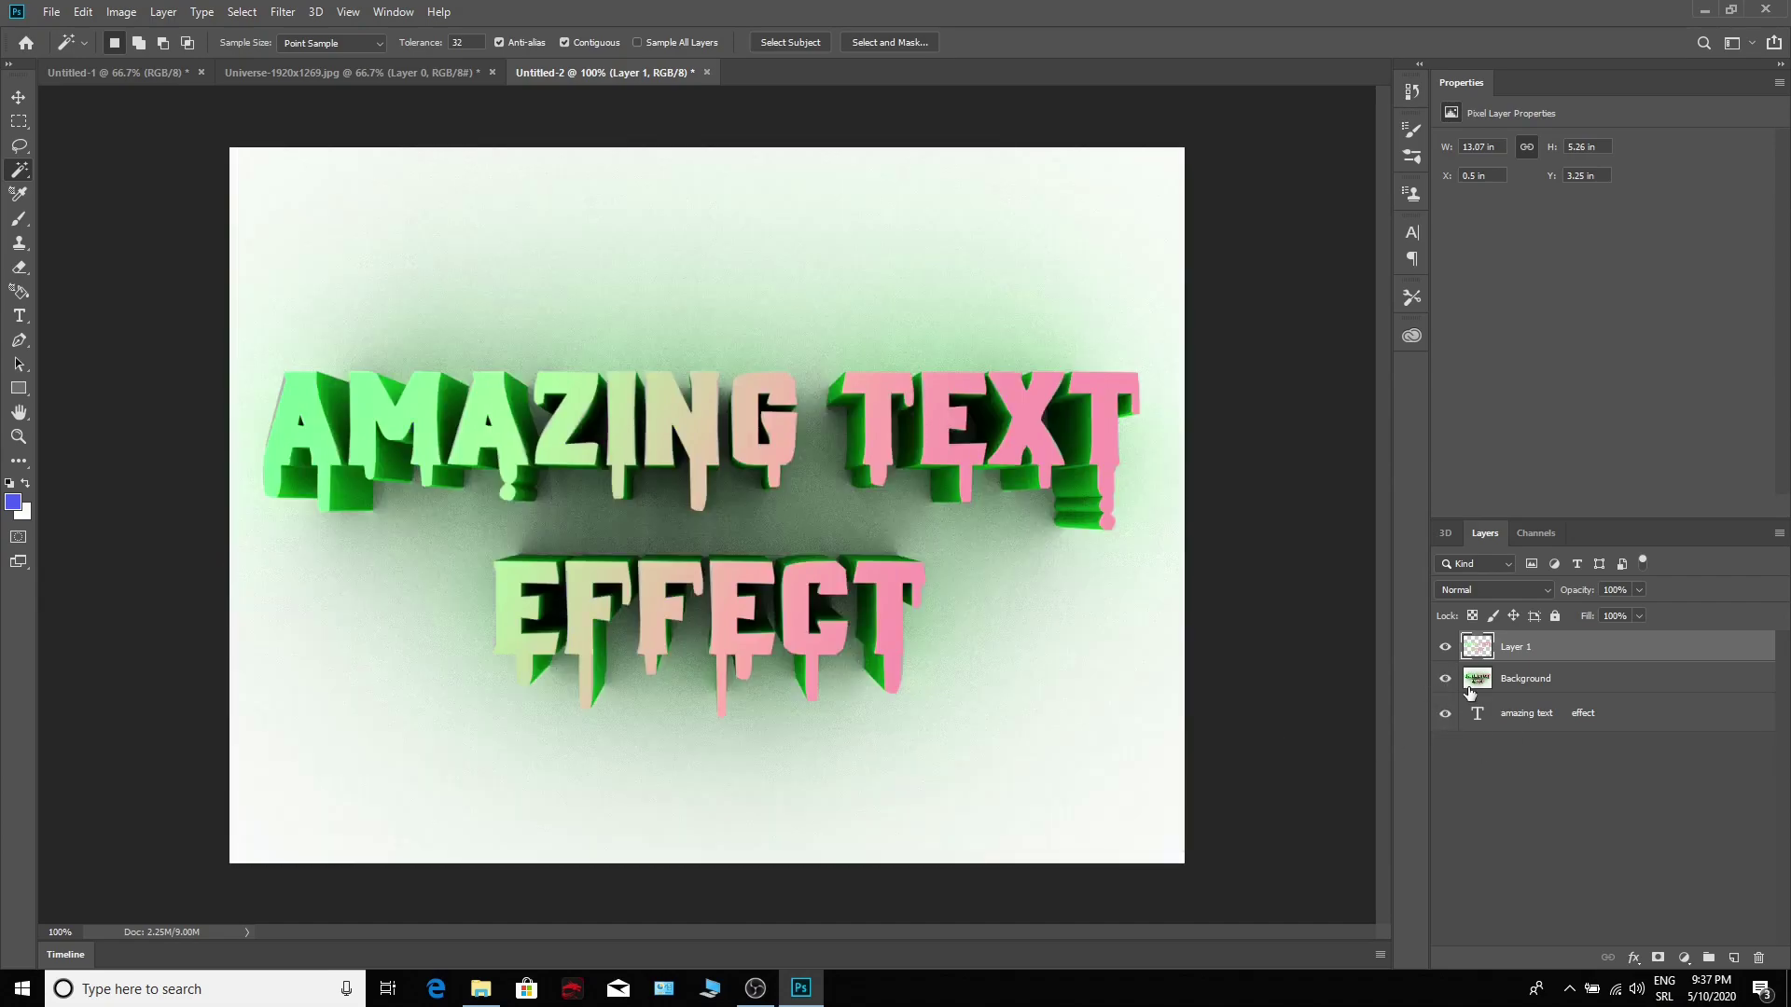
Step: Open the Universe-1920x1269 image from the Downloads folder
click(50, 13)
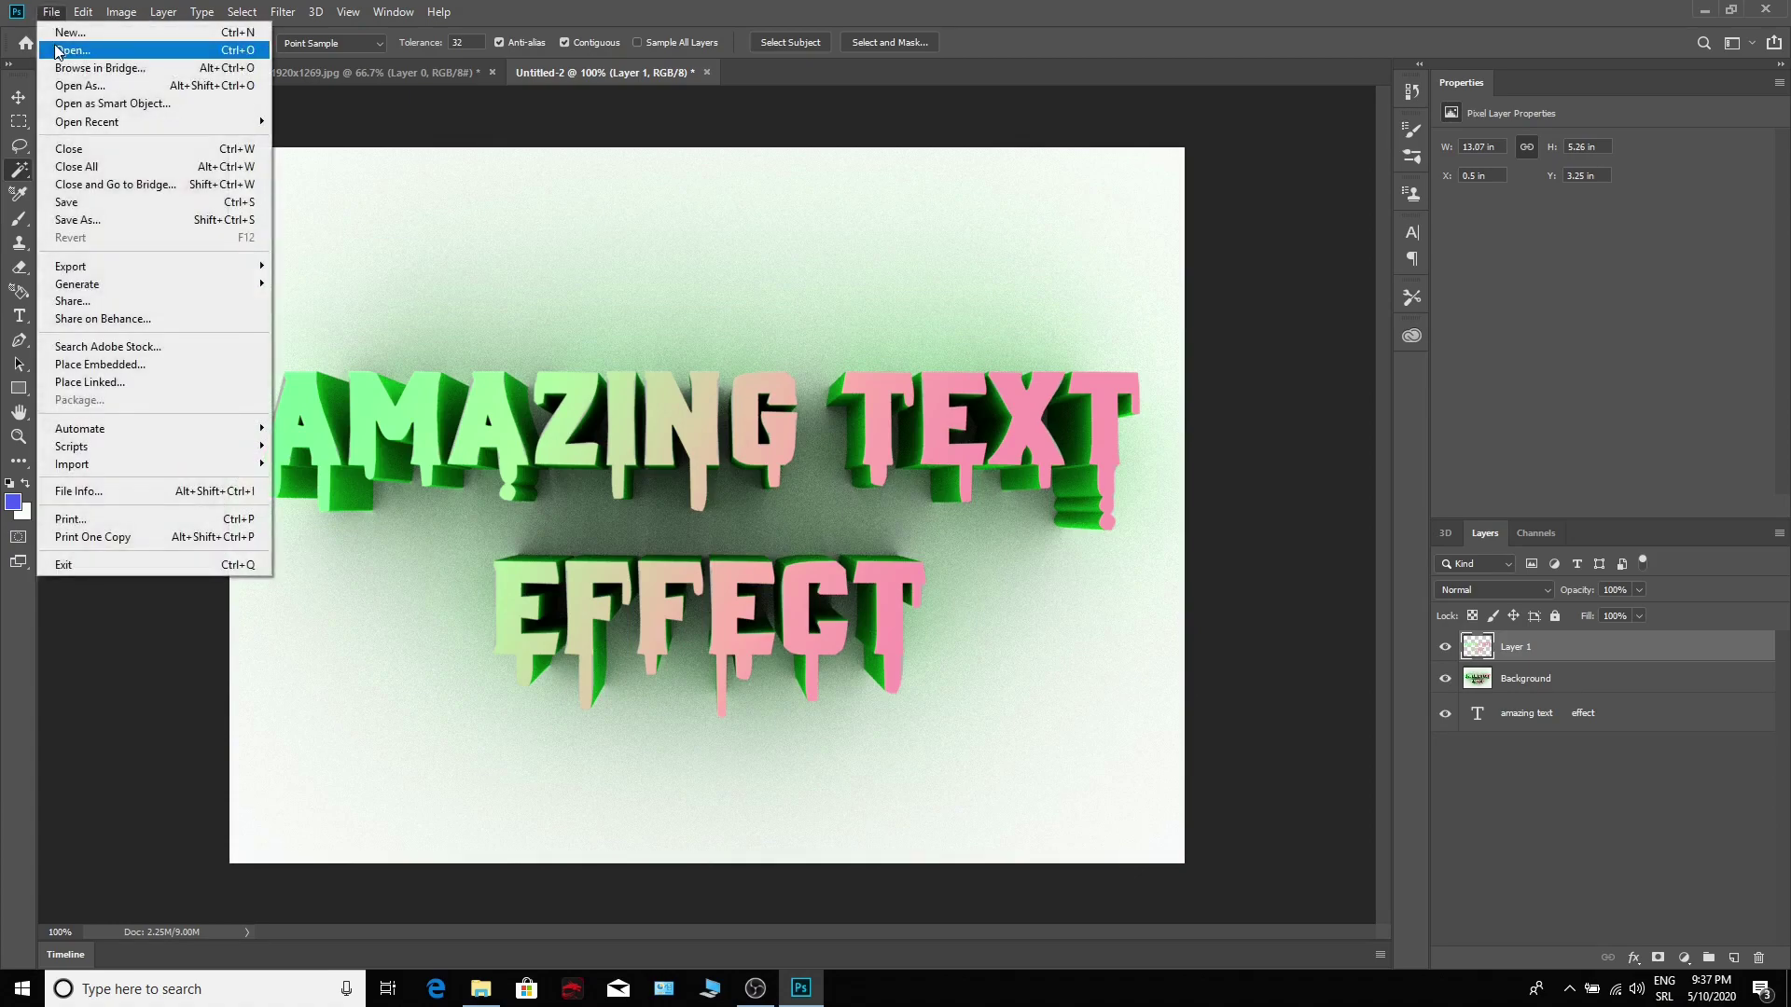
click(70, 49)
scroll(615, 403, down, 5)
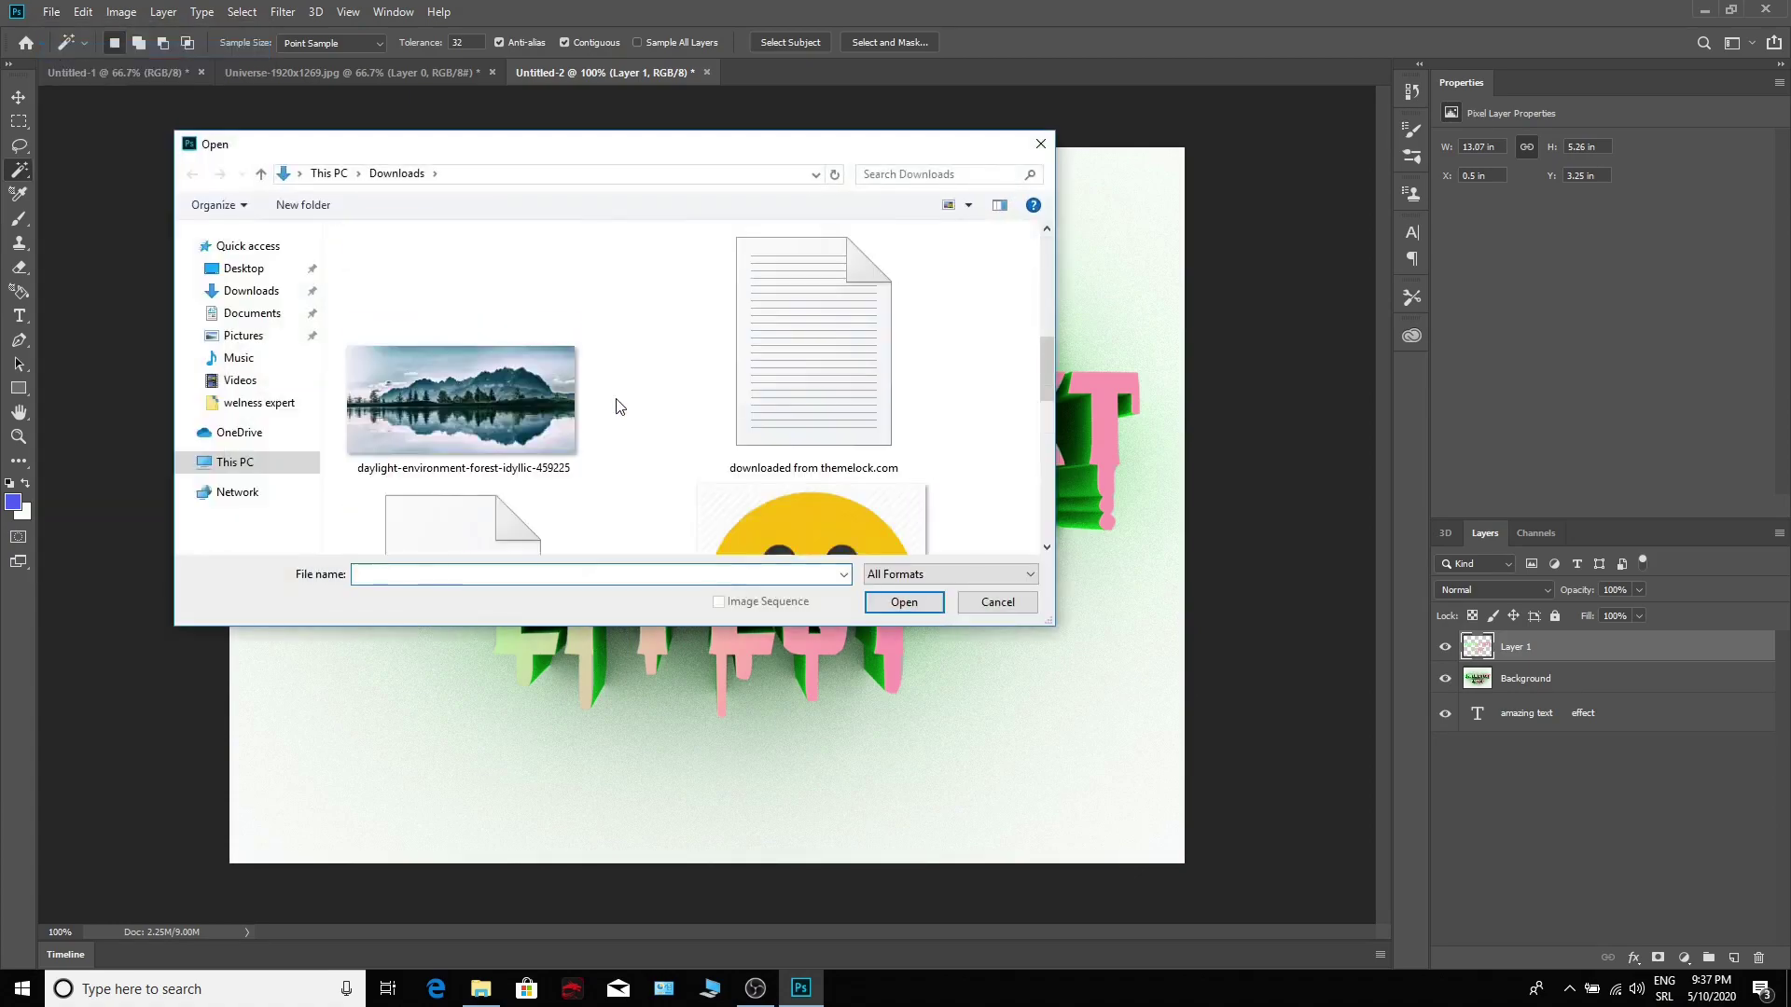
scroll(616, 406, down, 3)
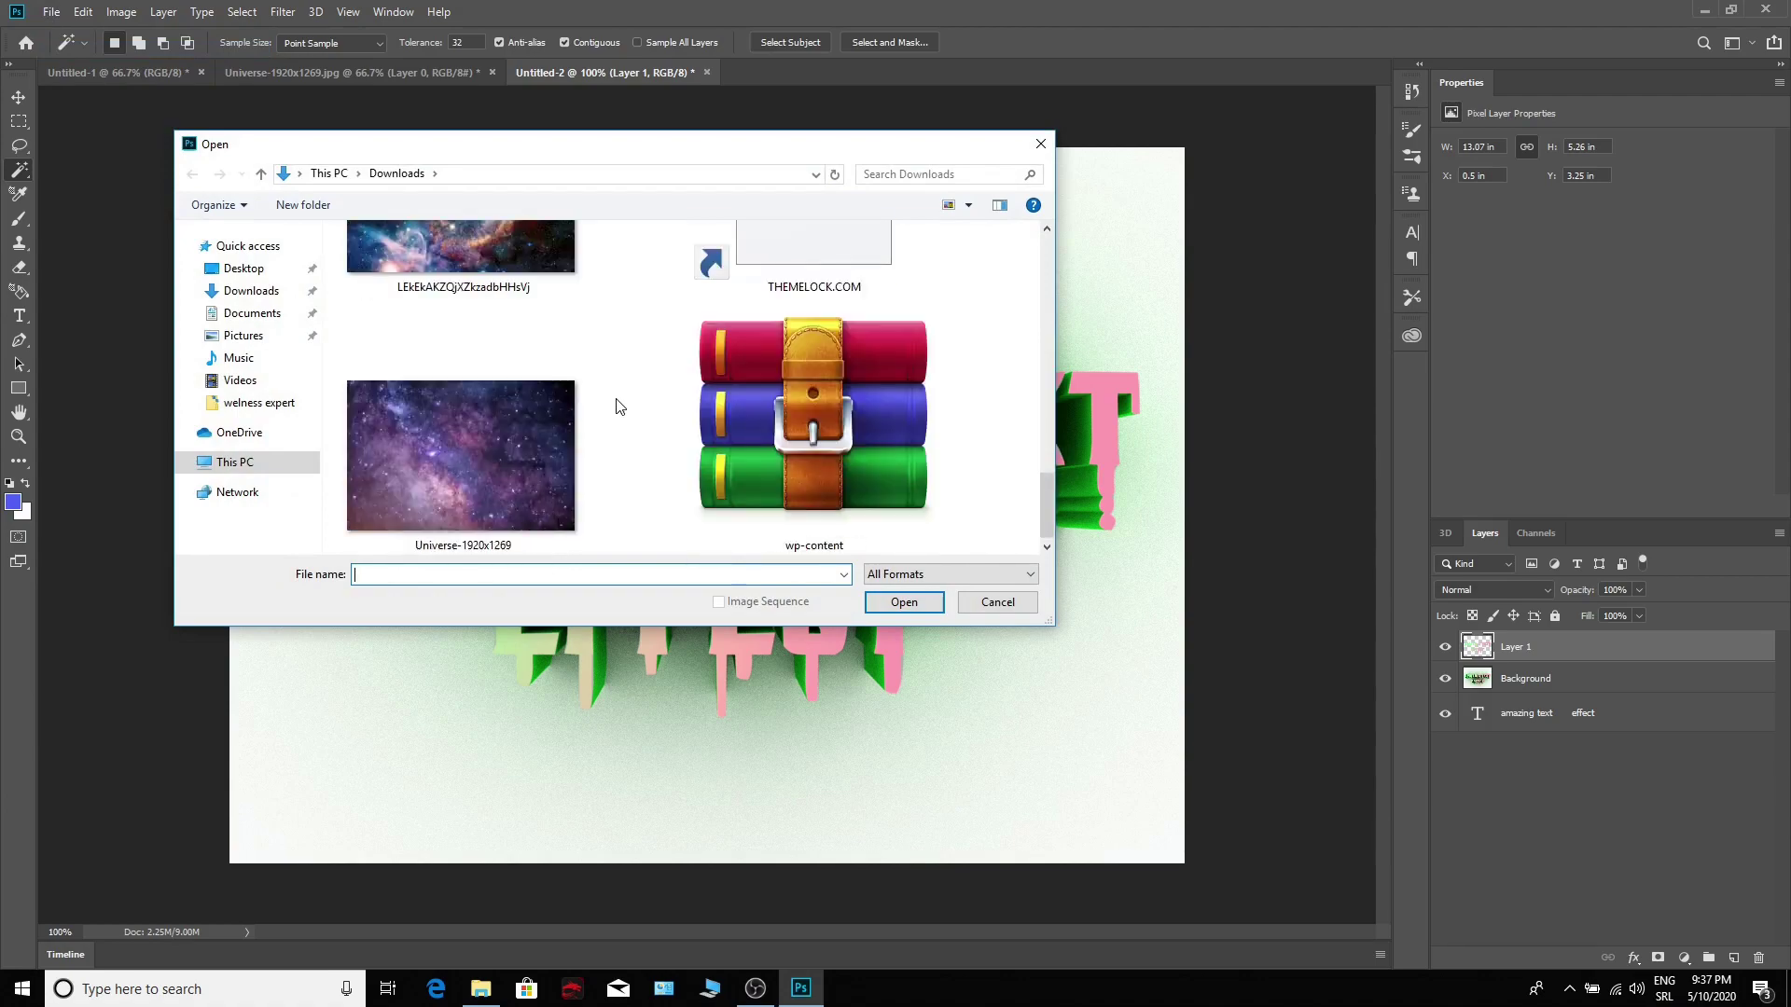
click(504, 473)
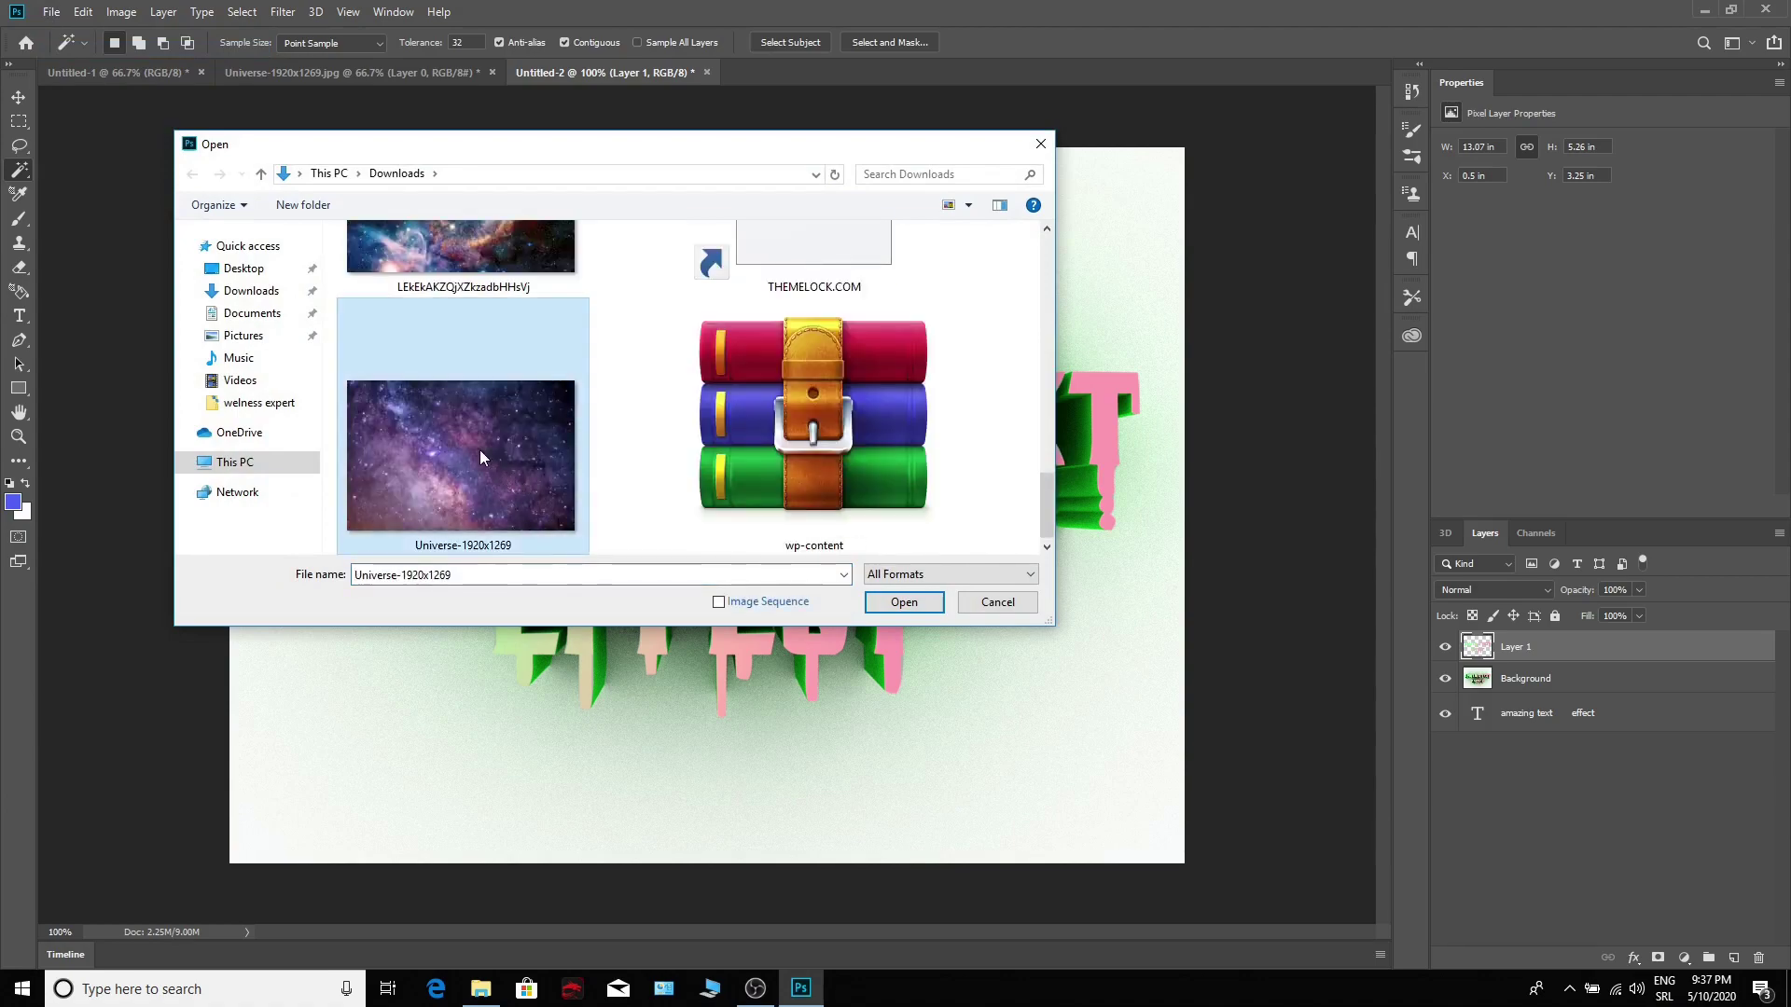
double_click(446, 434)
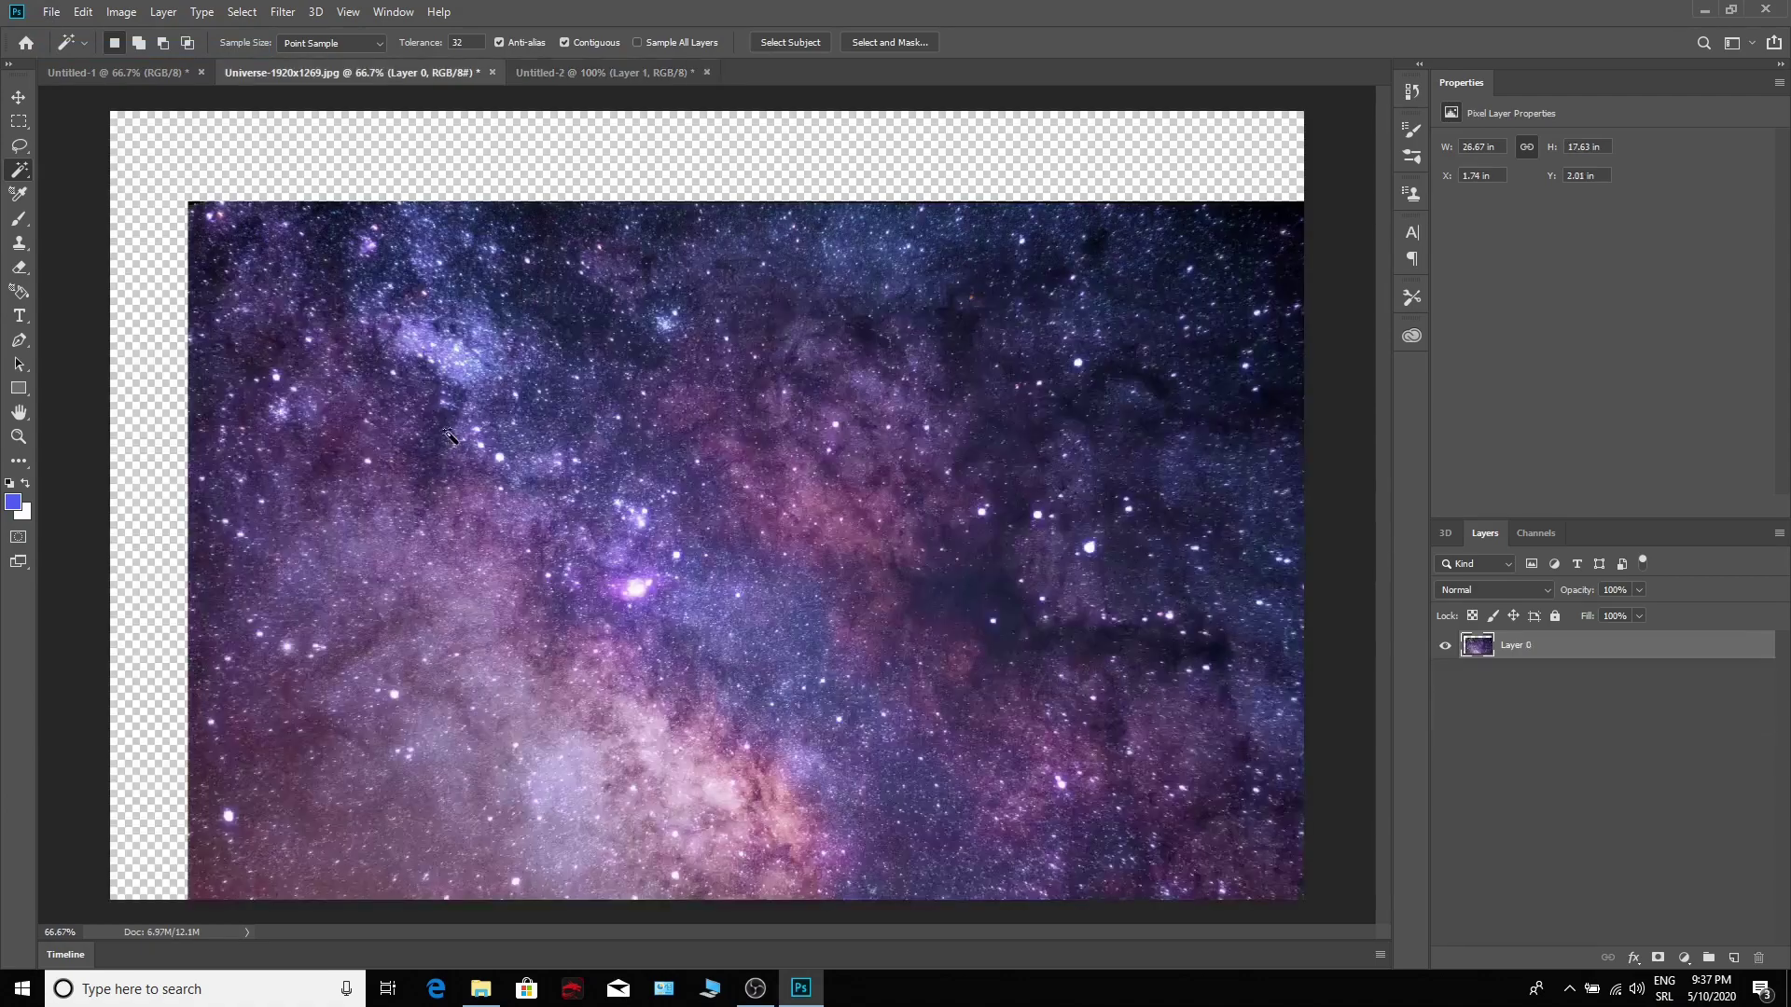
Step: Clear any selection in the galaxy image and move its layer into the Untitled-2 lettering document, covering the whole canvas
click(634, 454)
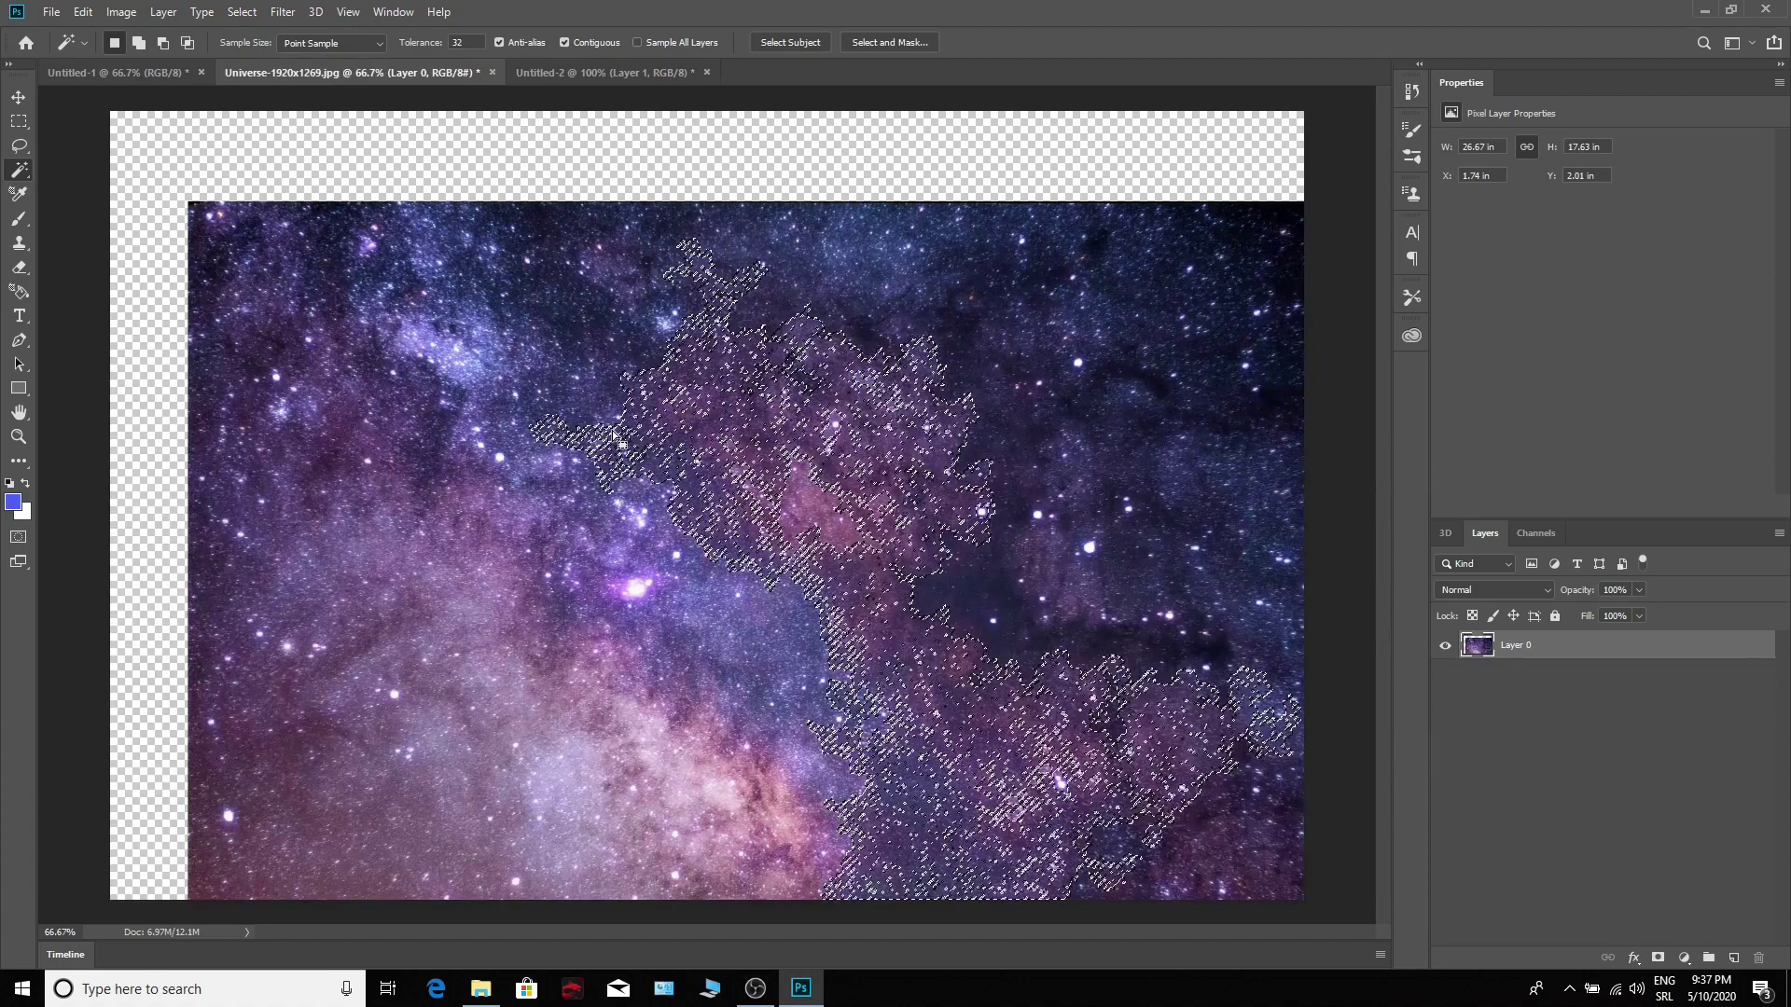
key(ctrl+d)
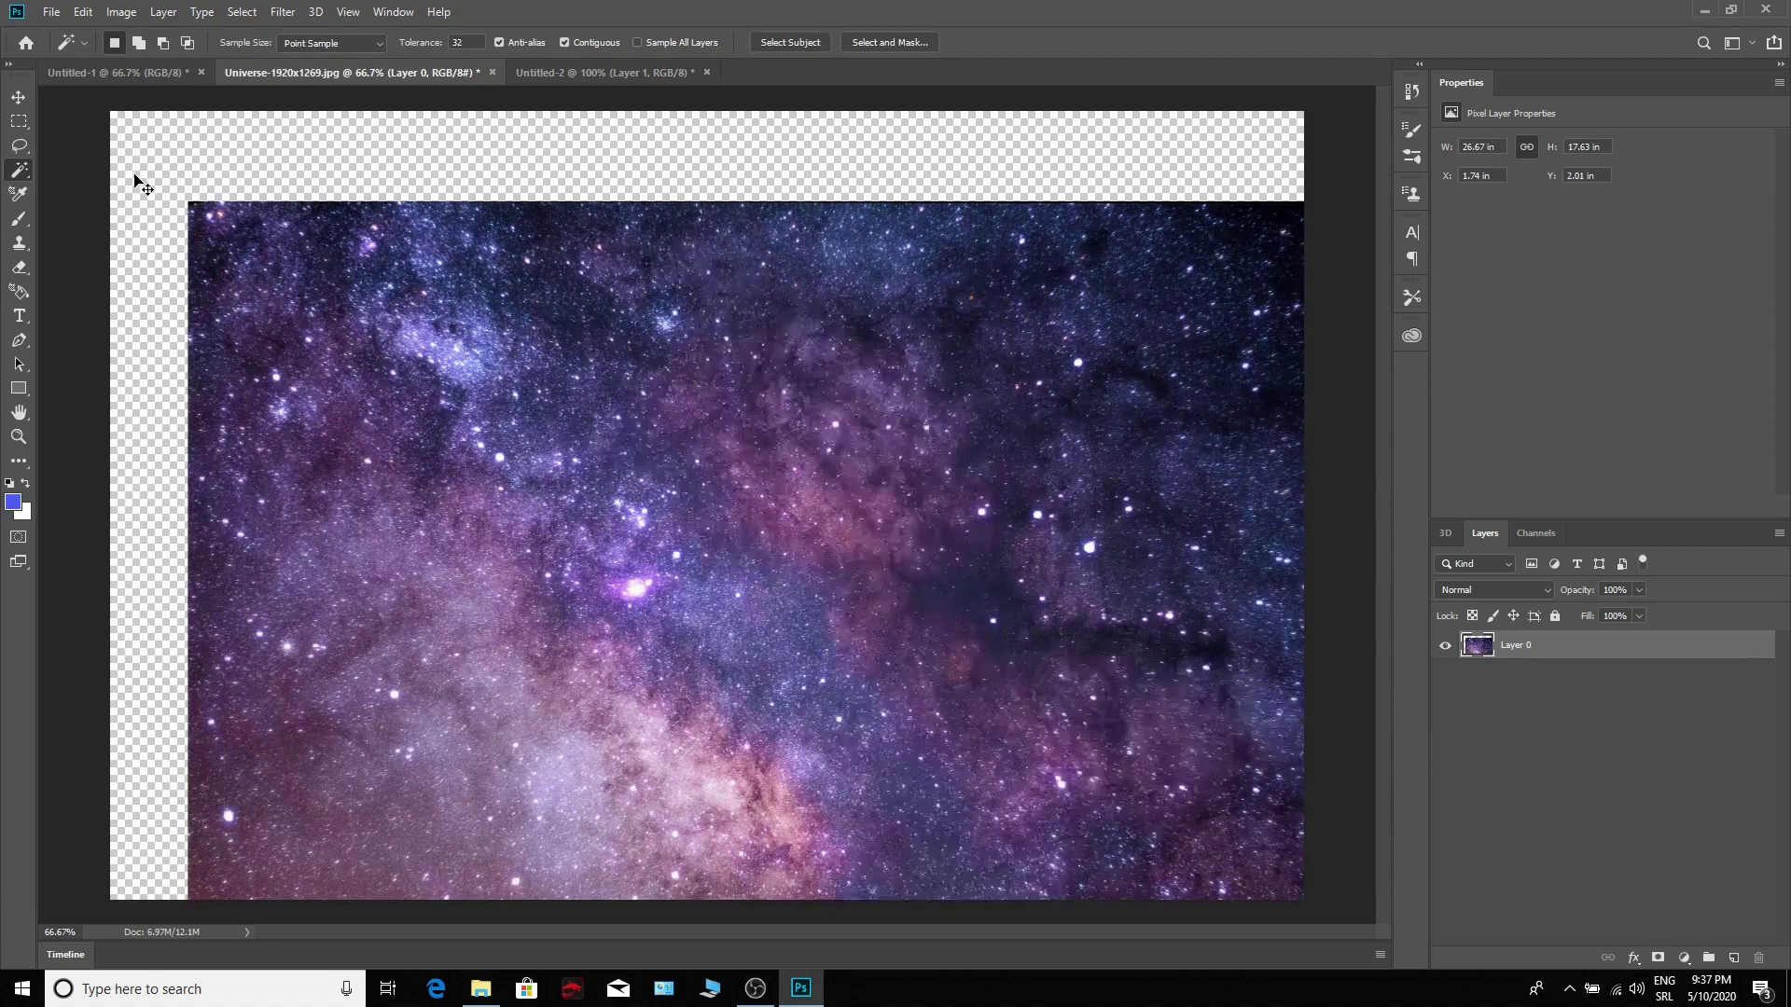
click(17, 97)
drag(663, 513, 574, 408)
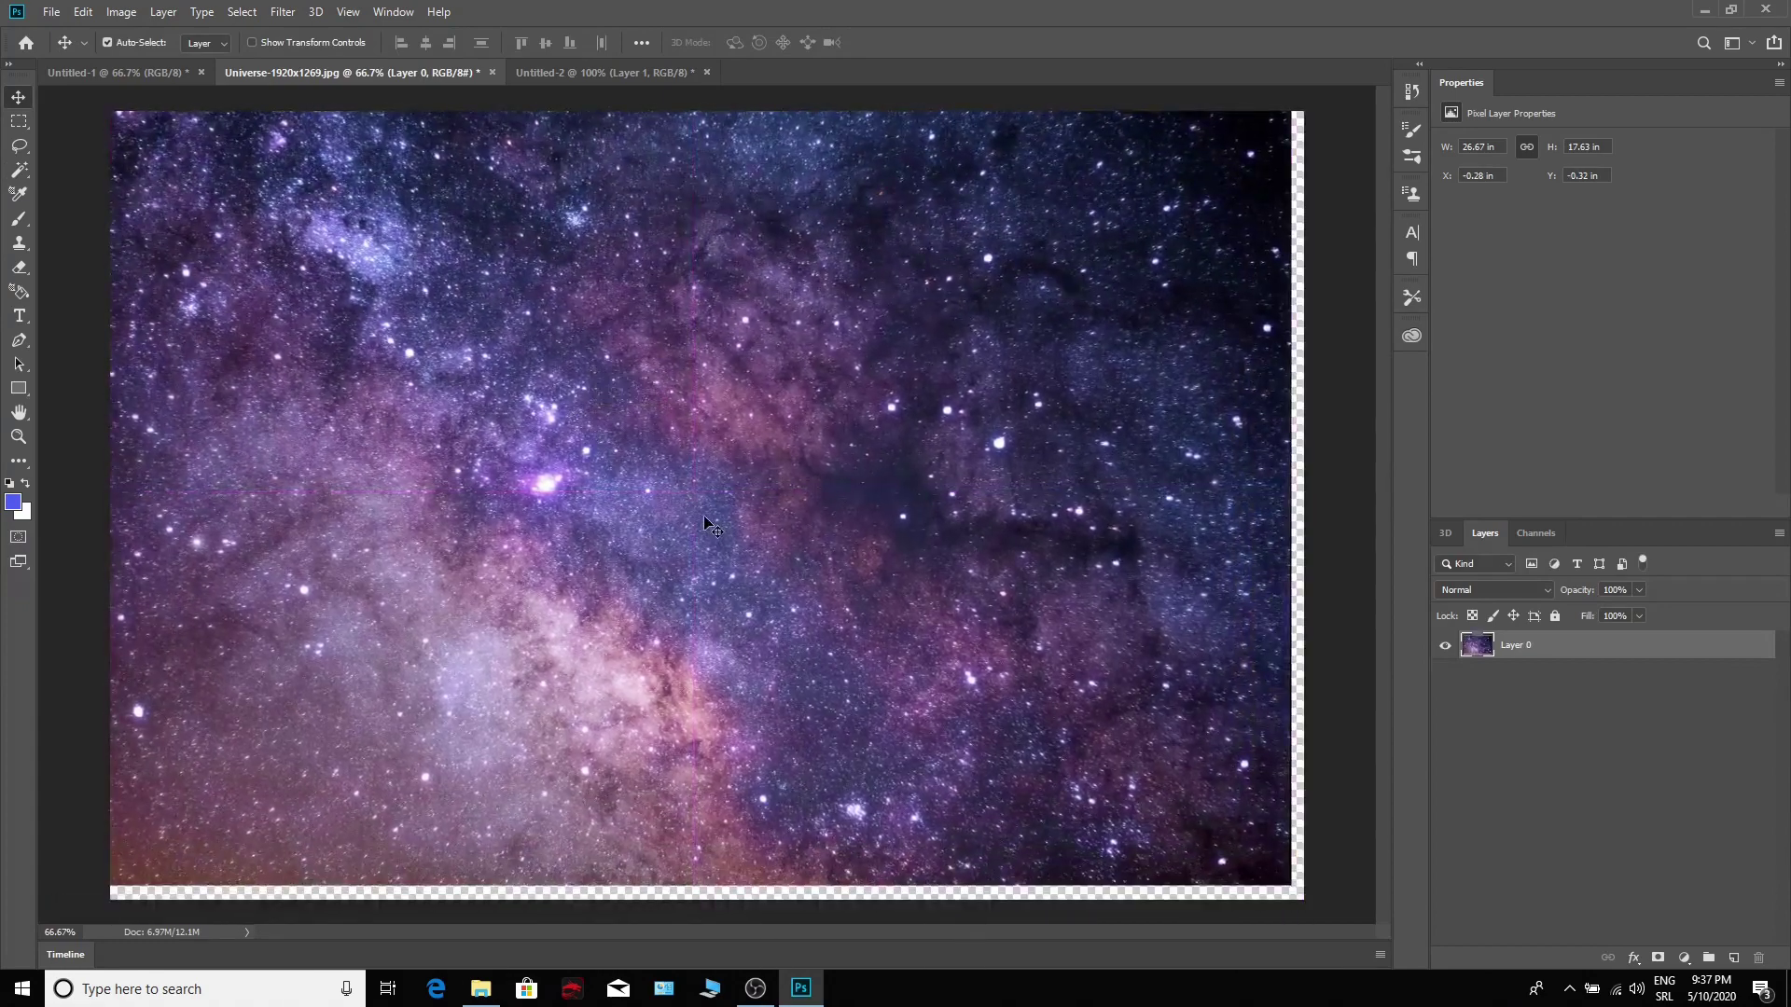
mouse_move(707, 518)
mouse_down()
mouse_move(577, 46)
mouse_move(597, 233)
mouse_move(697, 521)
mouse_up()
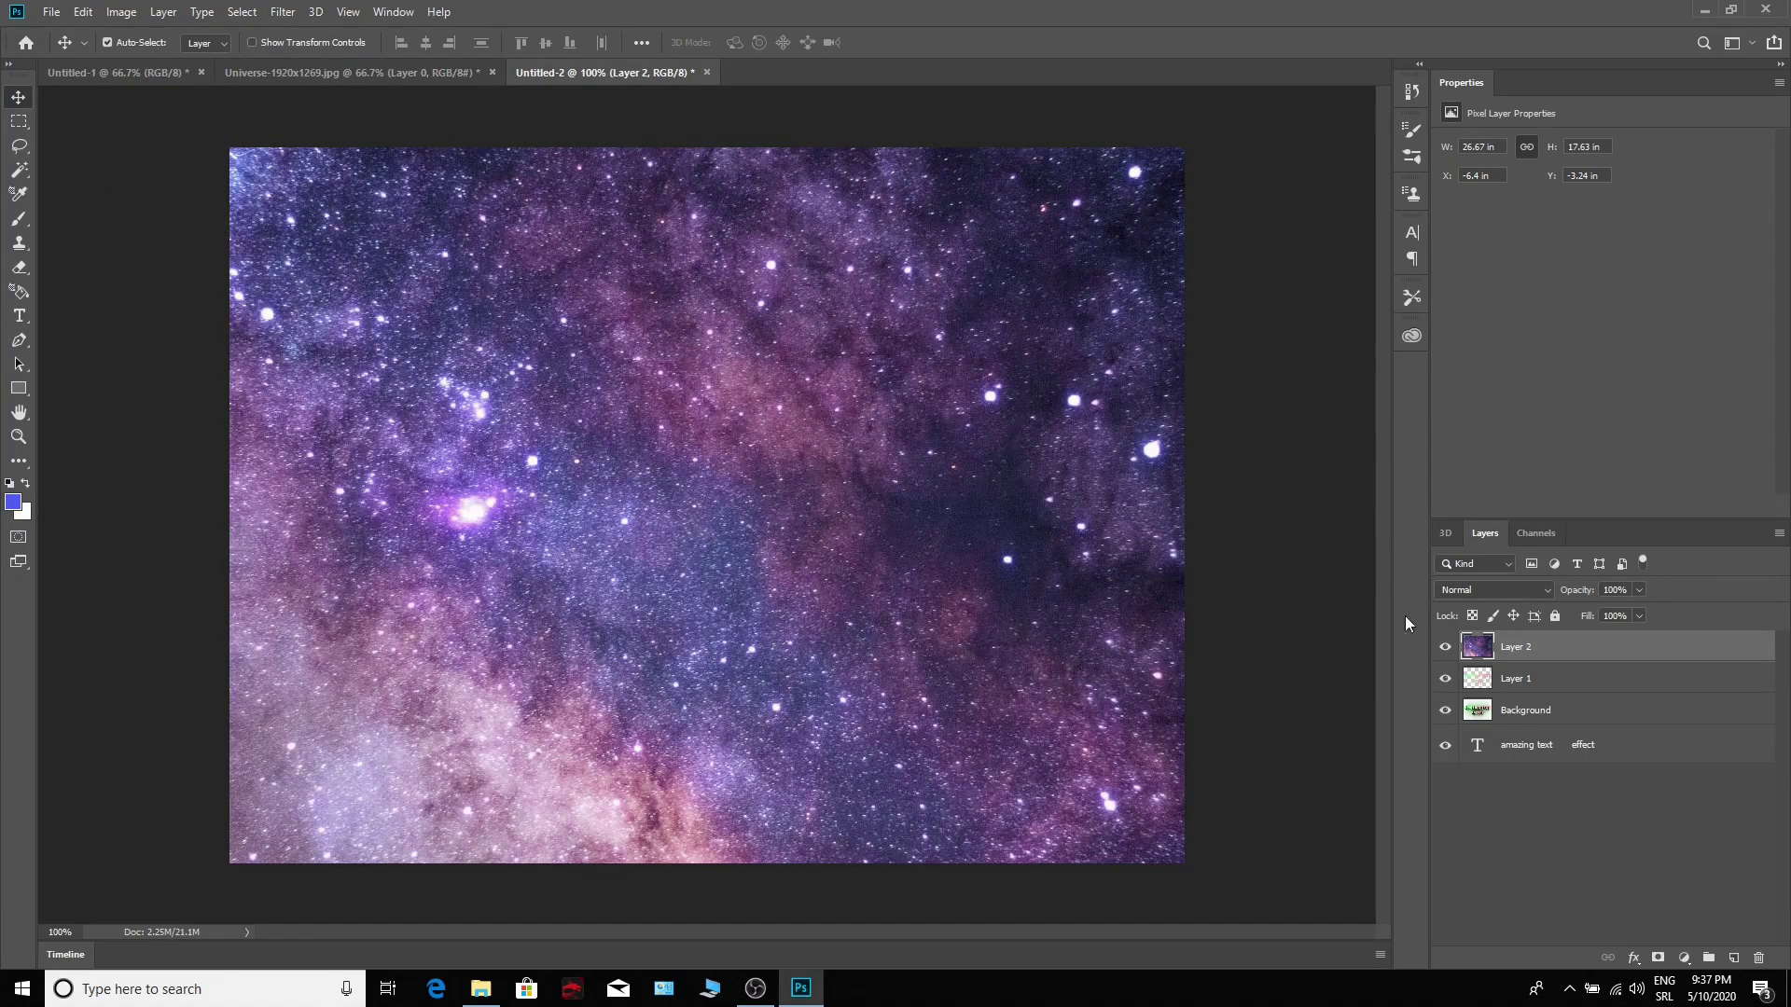
Step: Clip the galaxy layer to the copied letter faces and shift the galaxy so its bright stars fall on the N of AMAZING
mouse_move(1513, 653)
mouse_down()
mouse_move(1518, 679)
mouse_move(1517, 653)
mouse_up()
alt+click(1518, 659)
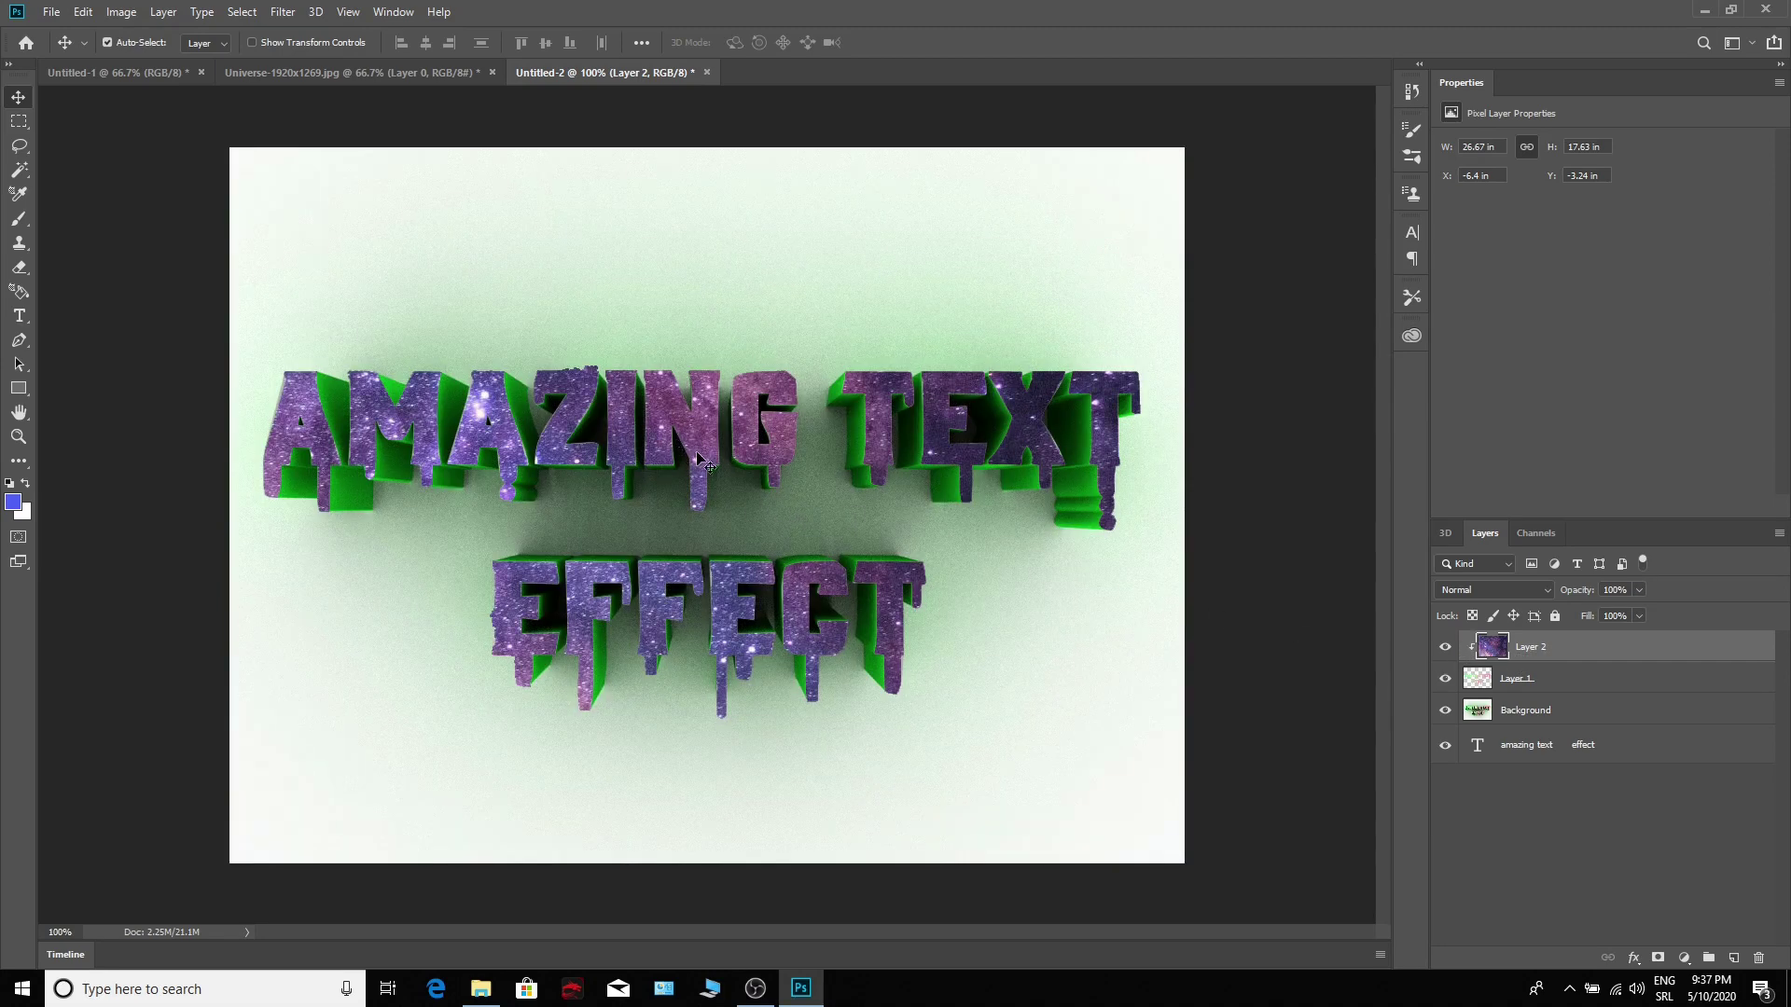
drag(694, 455, 898, 463)
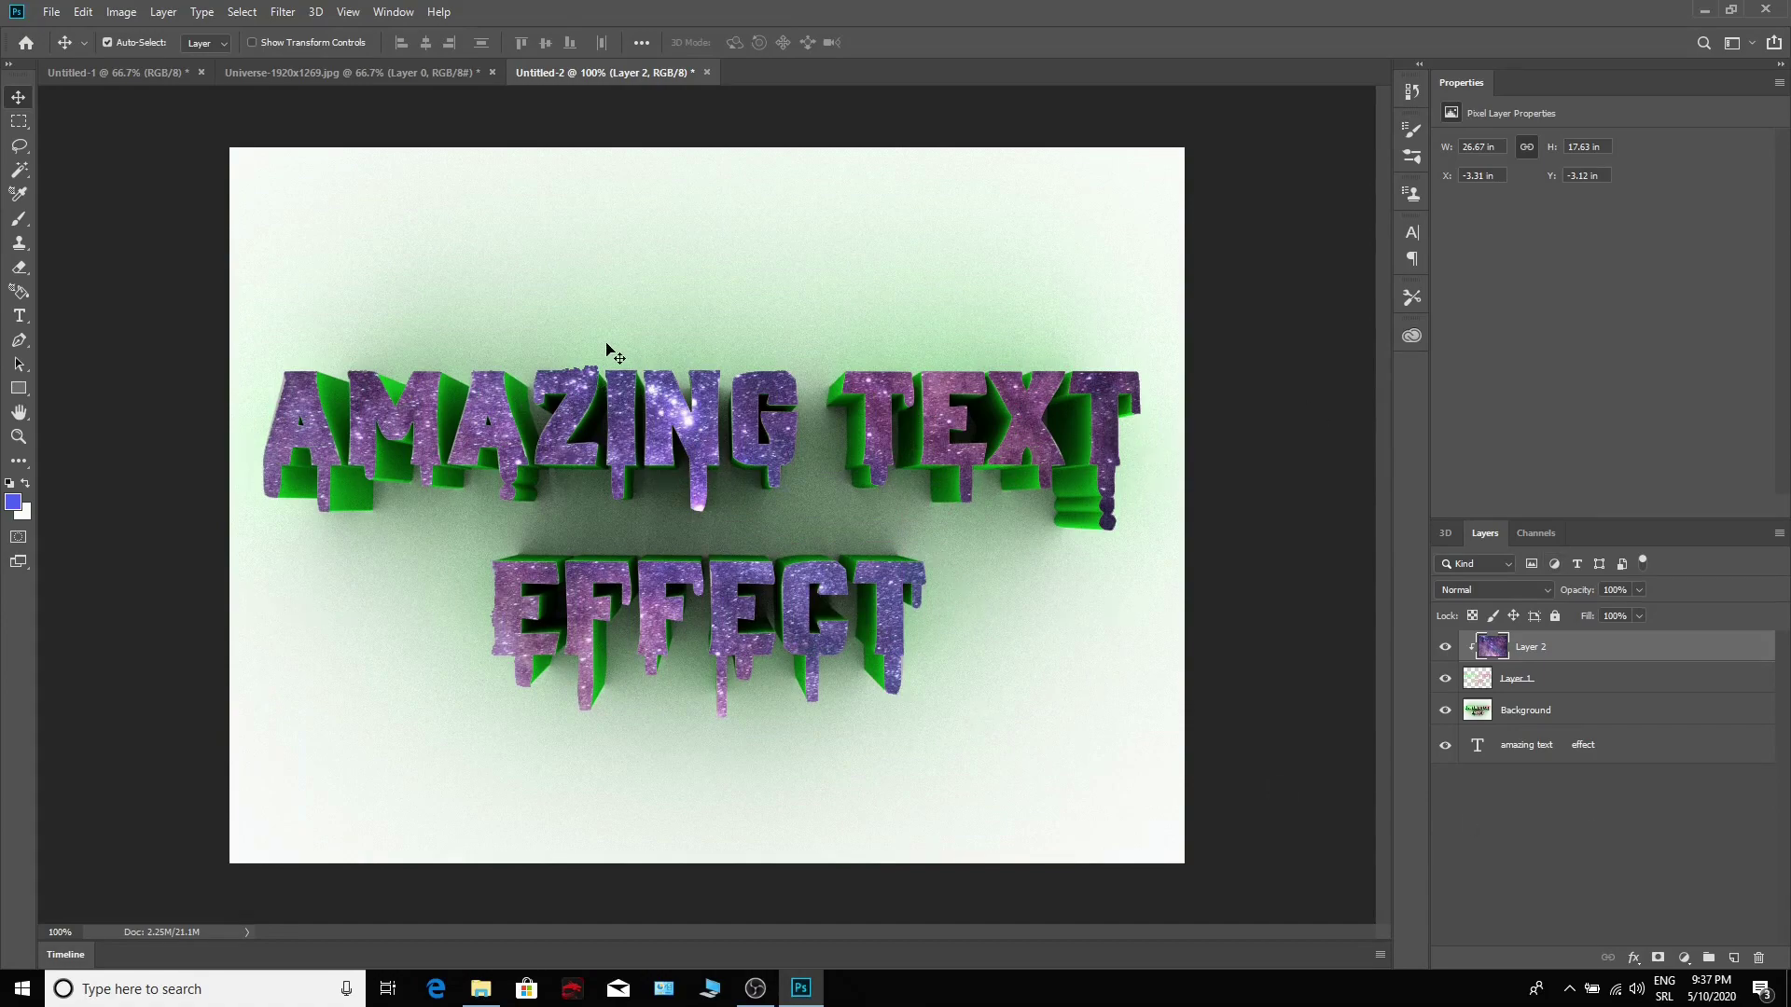
Step: Flatten the lettering document into a single Background layer
key(ctrl+plus)
key(ctrl+plus)
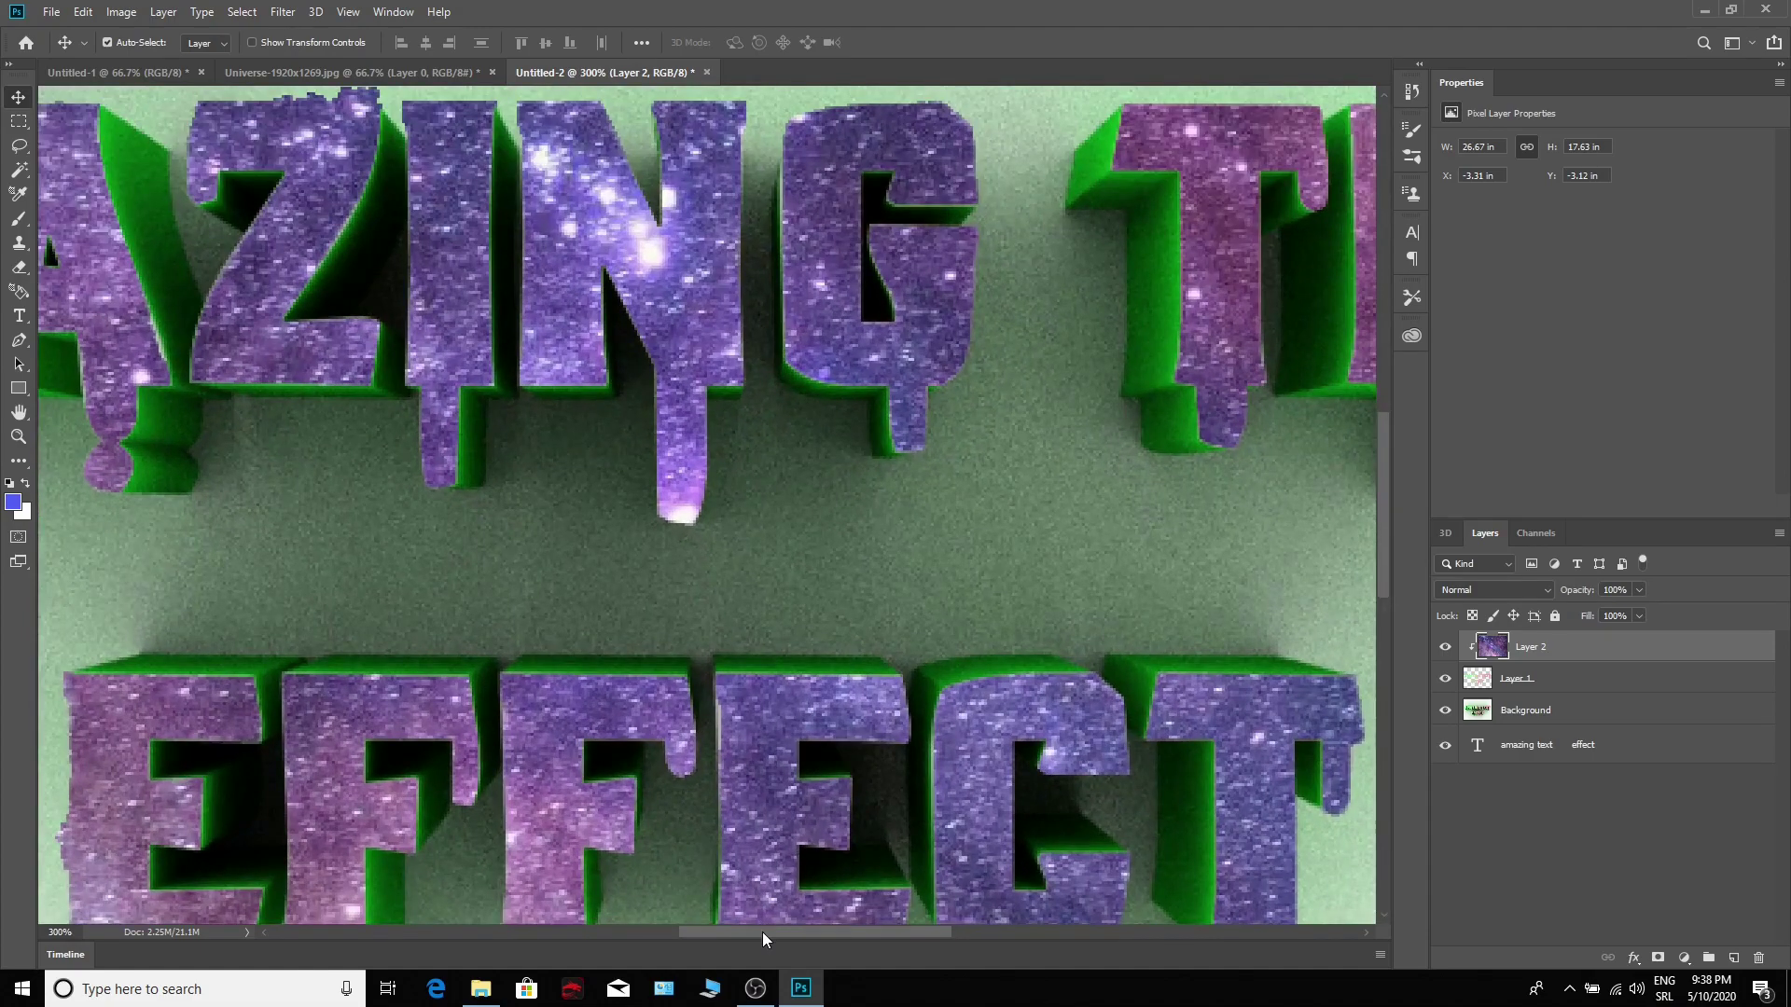
drag(763, 932, 713, 926)
scroll(608, 377, up, 5)
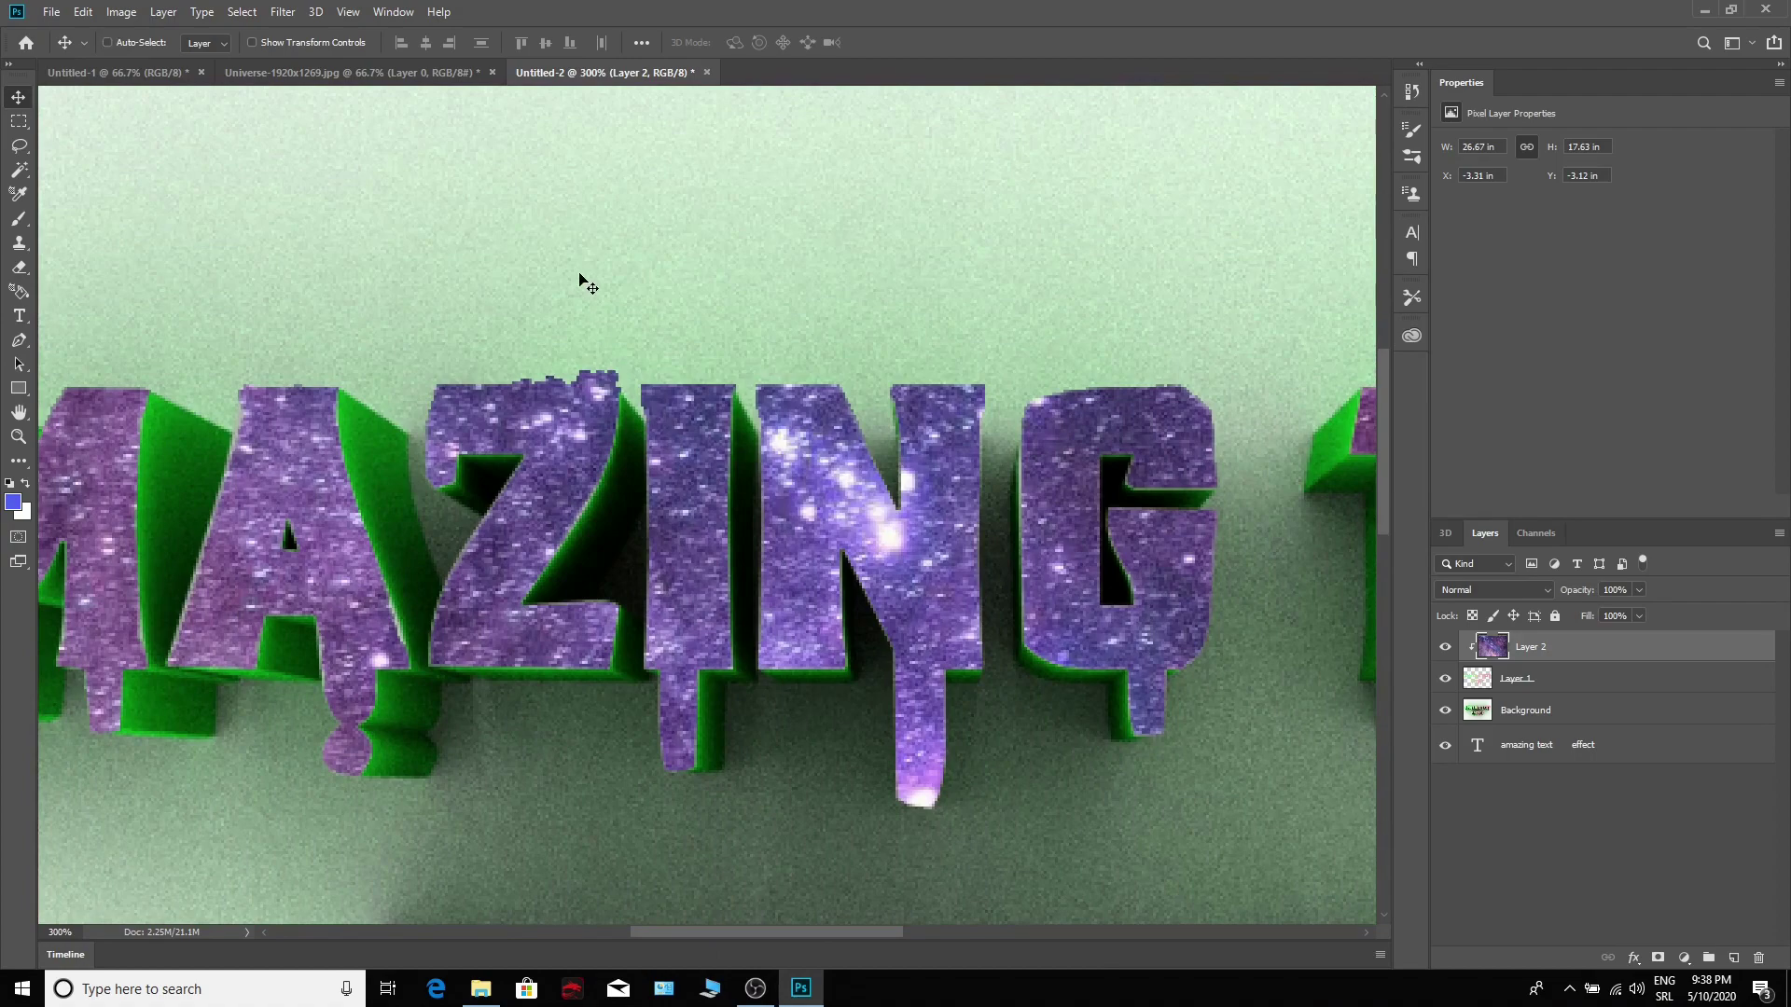
key(ctrl+plus)
key(ctrl+plus)
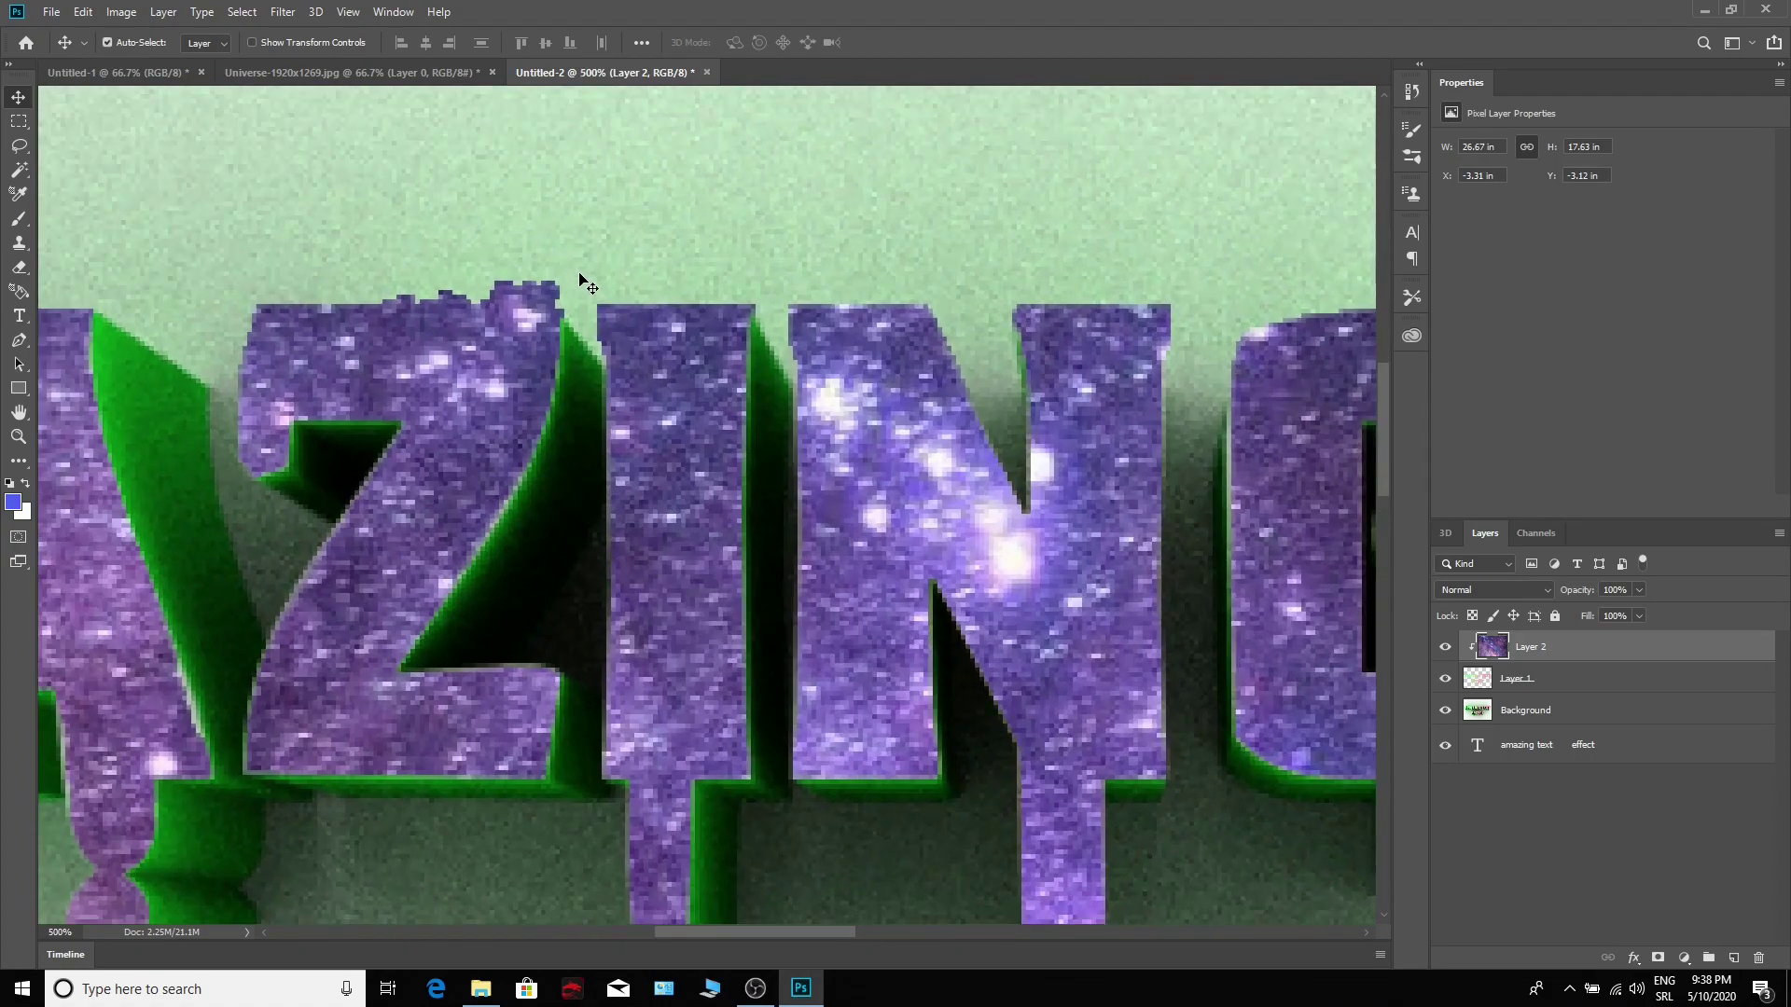
scroll(586, 282, up, 2)
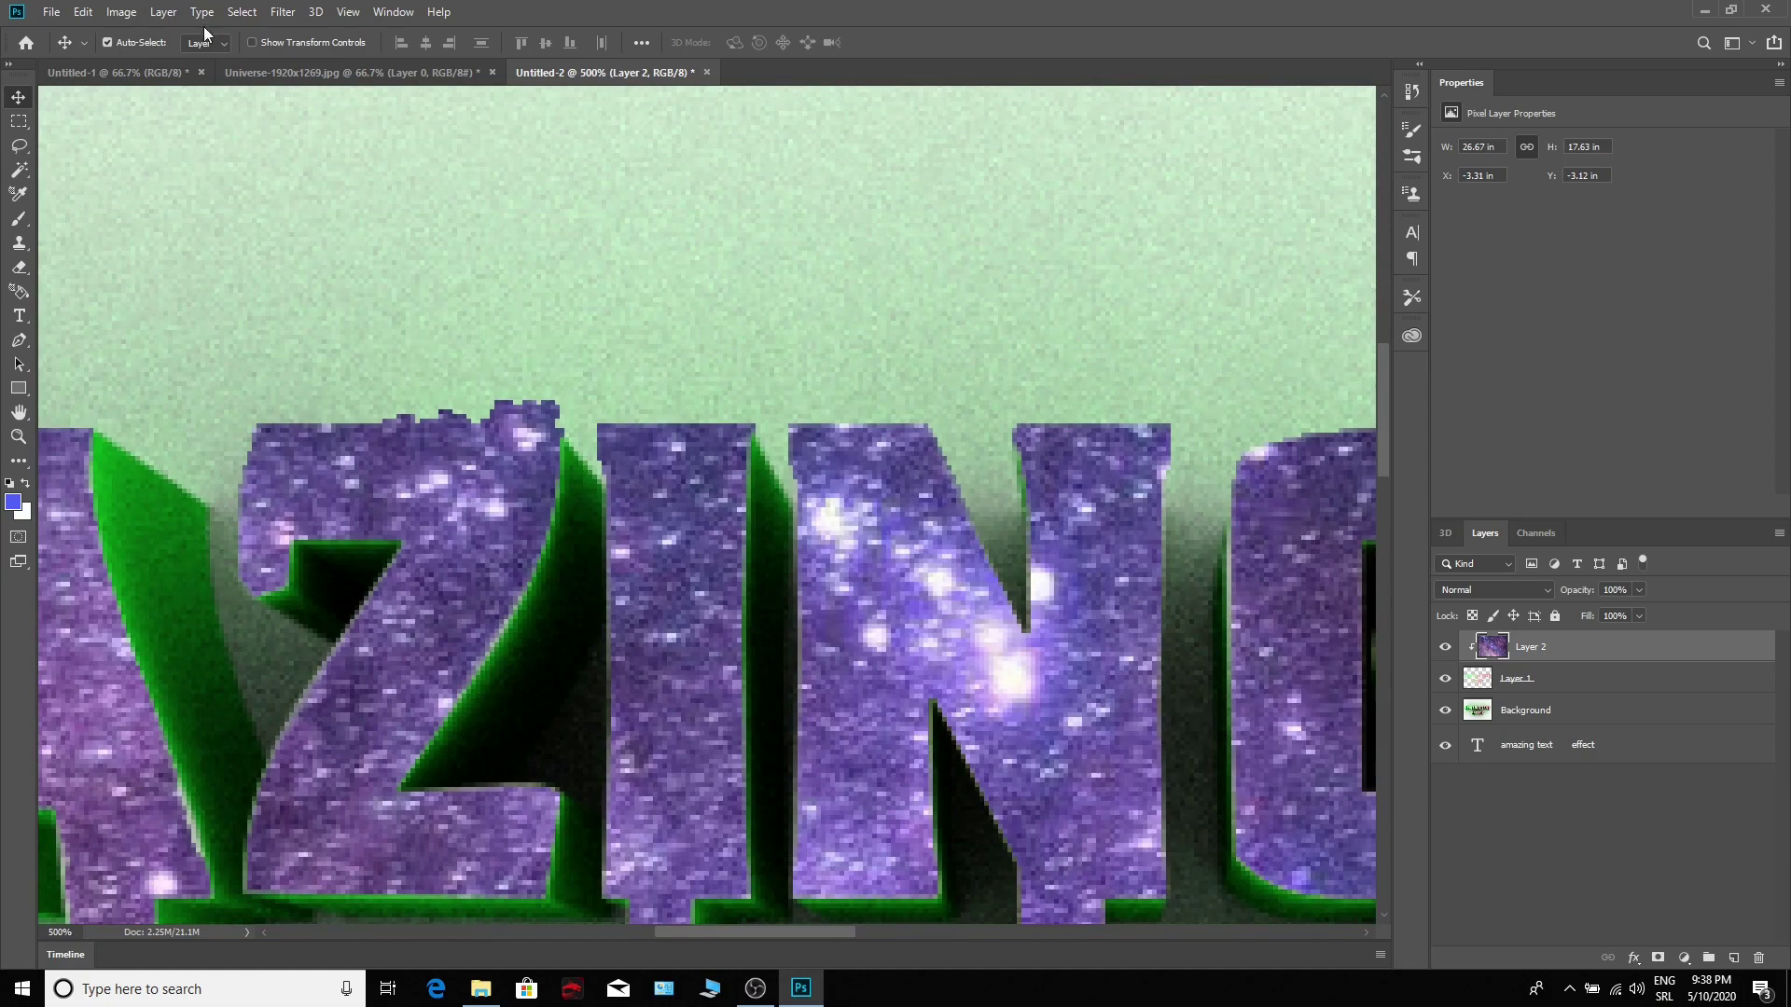
click(166, 12)
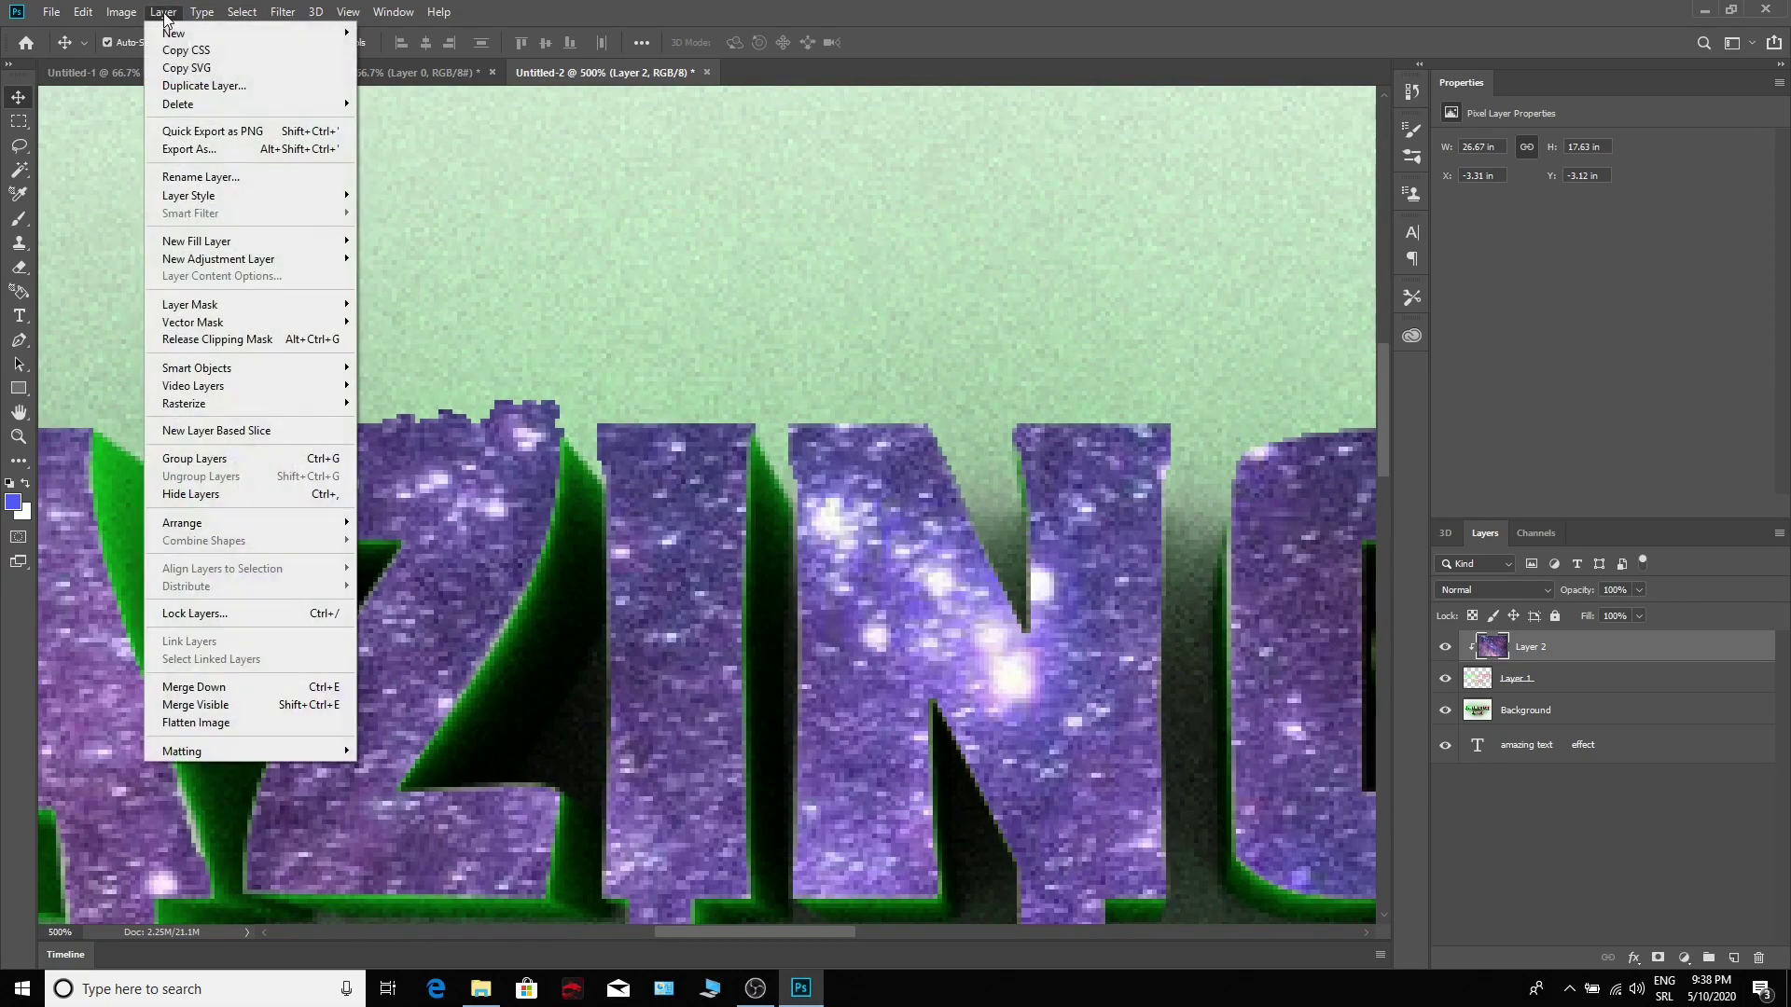
click(224, 724)
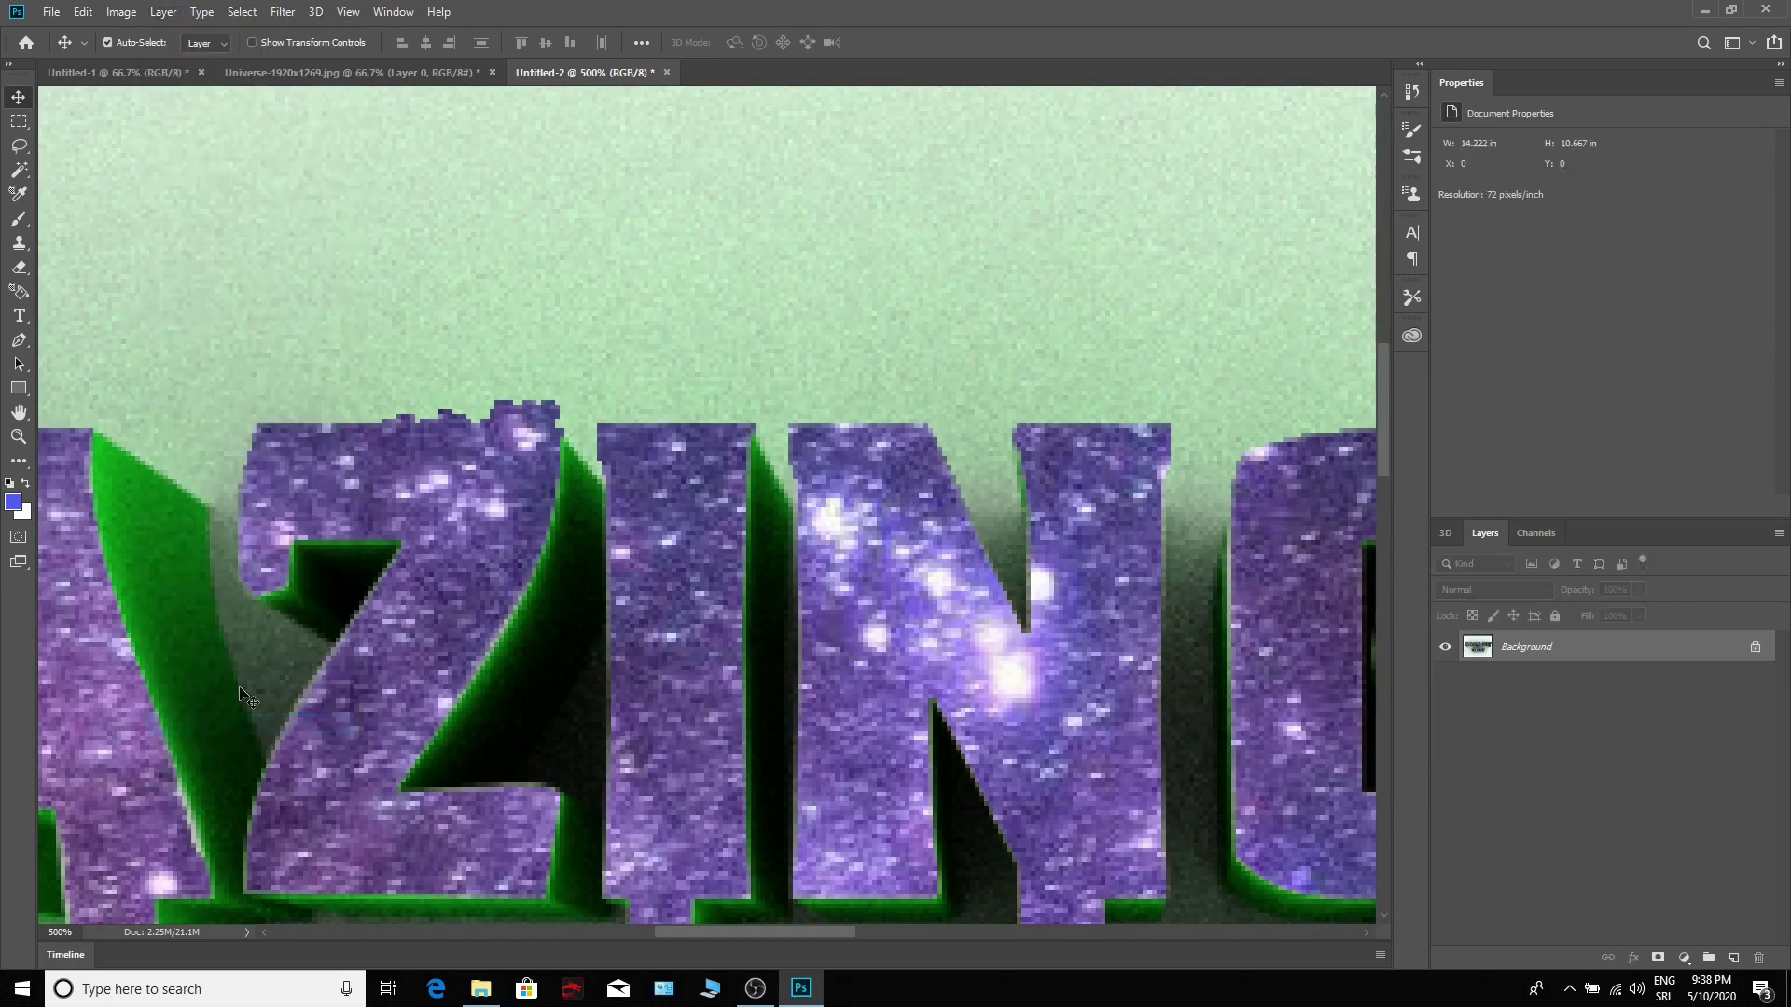
Step: Clone clean pale green background over the ragged texture spilling above the top edge of the Z with the Clone Stamp
click(19, 242)
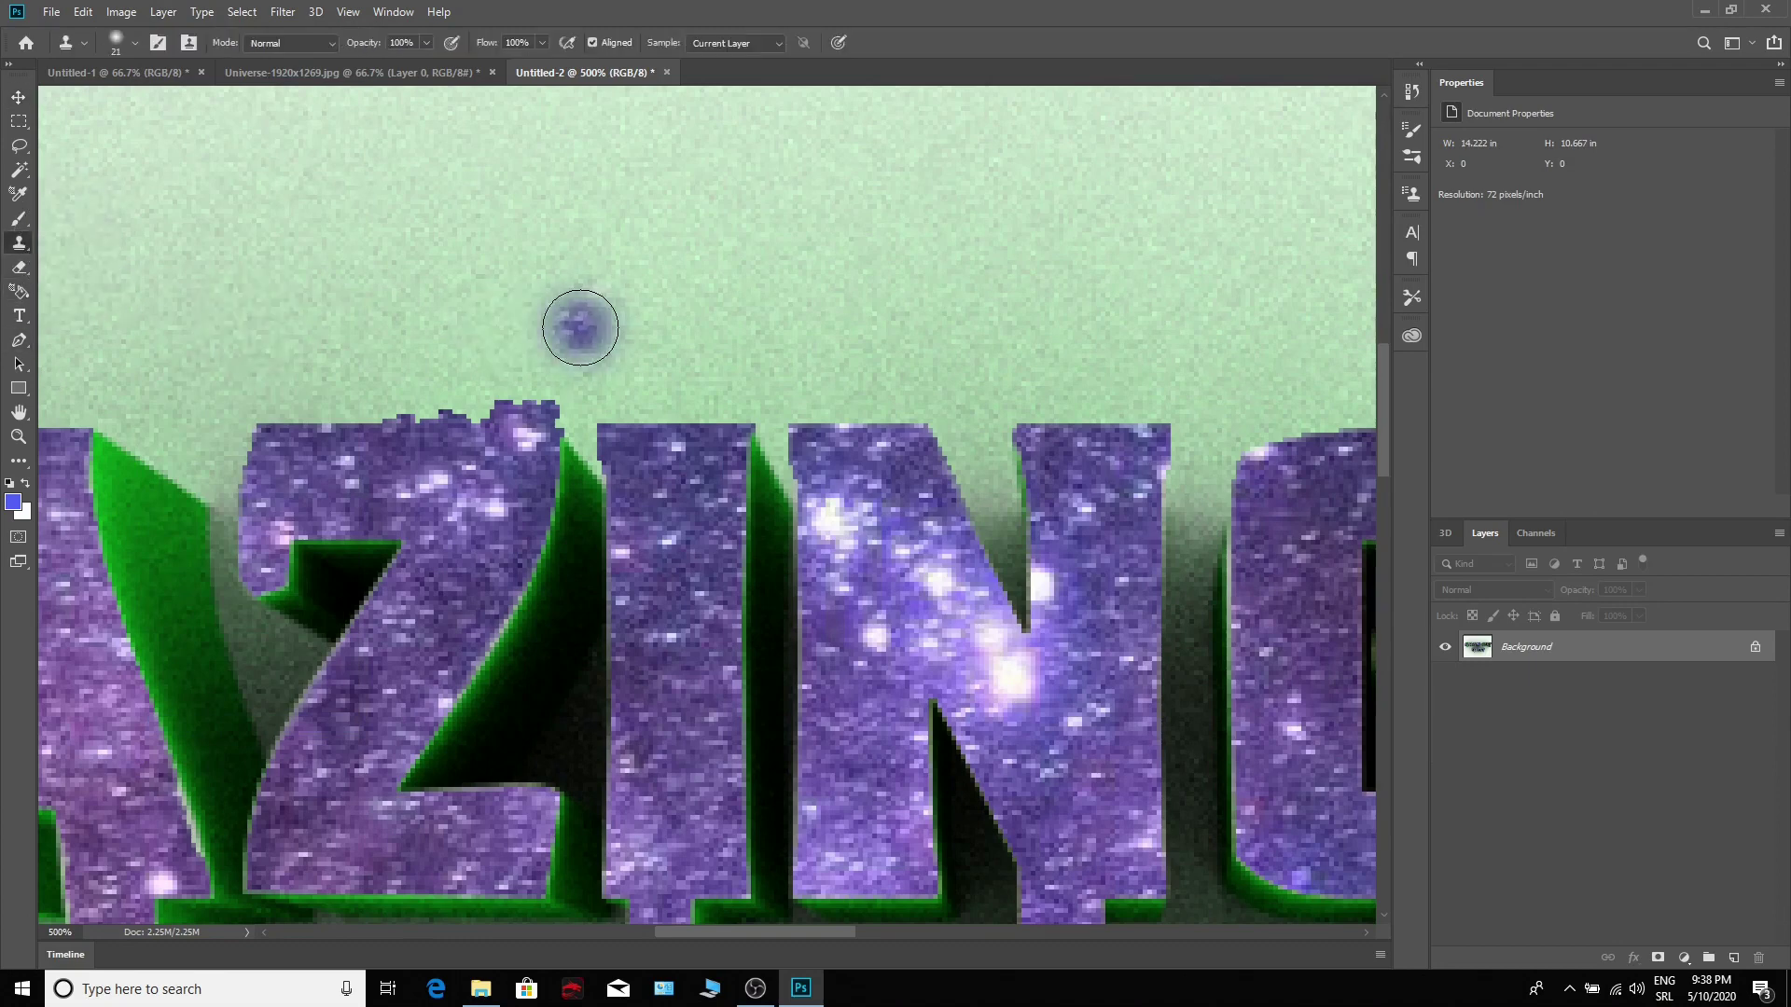
key(alt)
alt+click(613, 279)
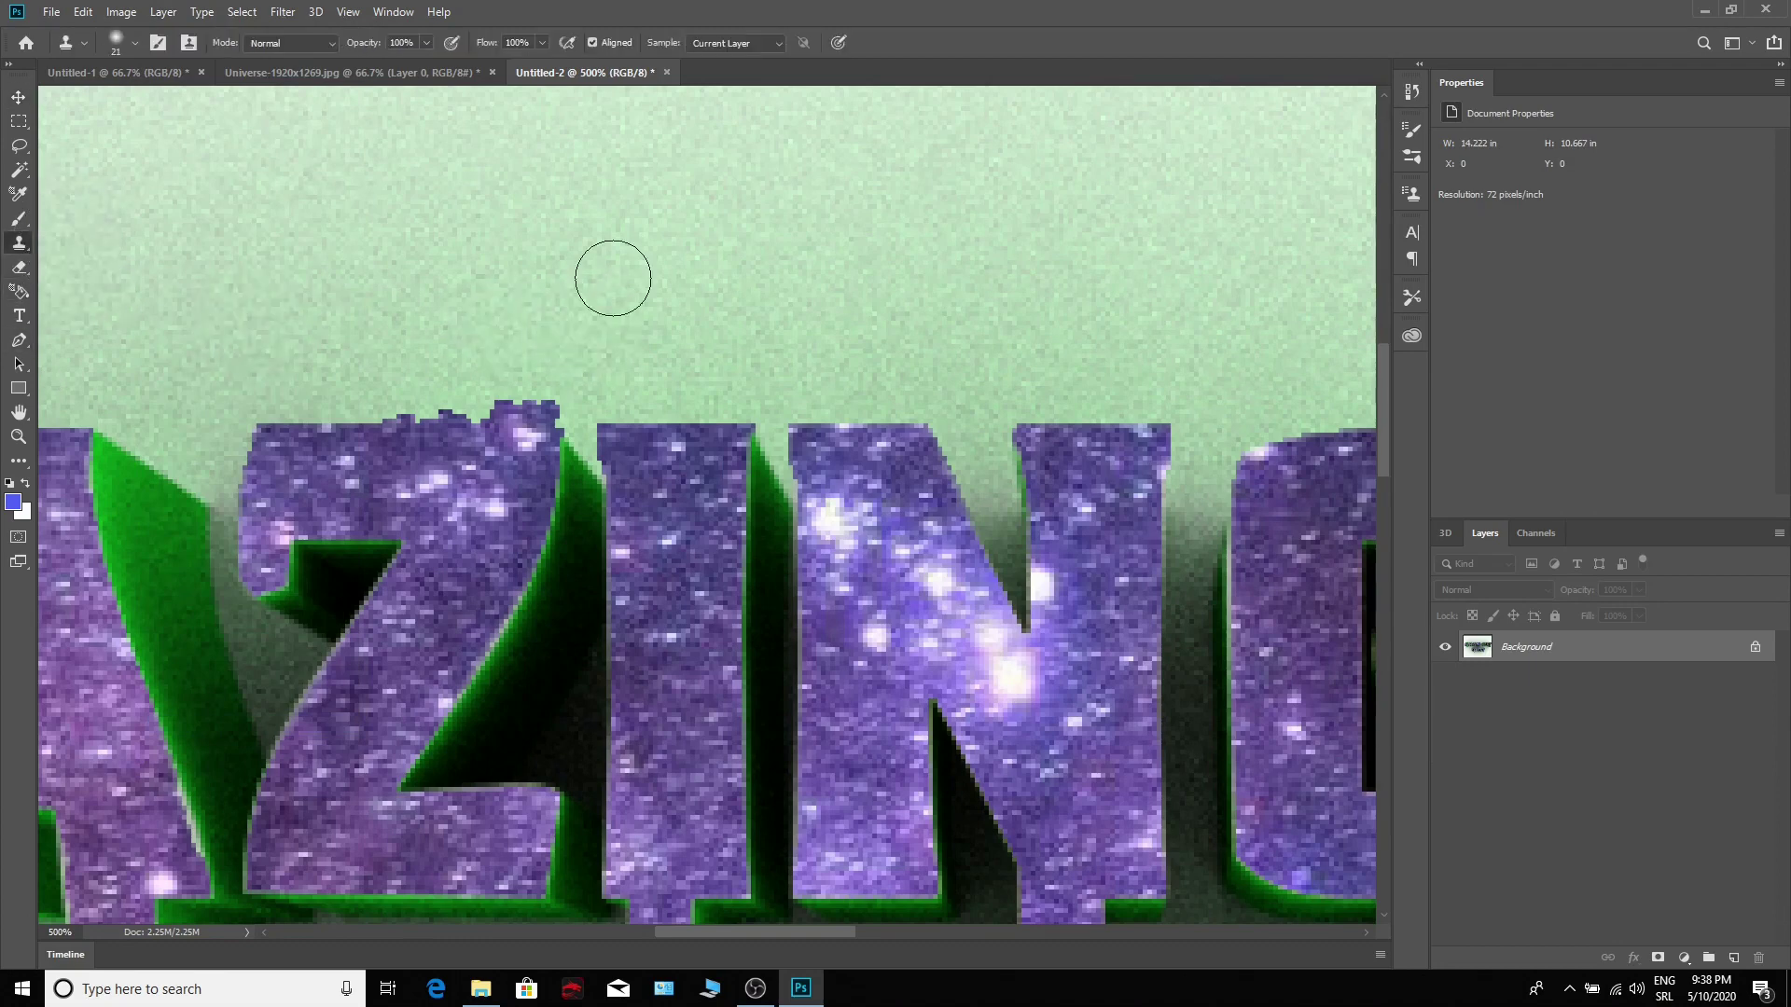
mouse_move(516, 381)
mouse_down()
mouse_move(491, 383)
mouse_move(550, 385)
mouse_move(404, 380)
mouse_up()
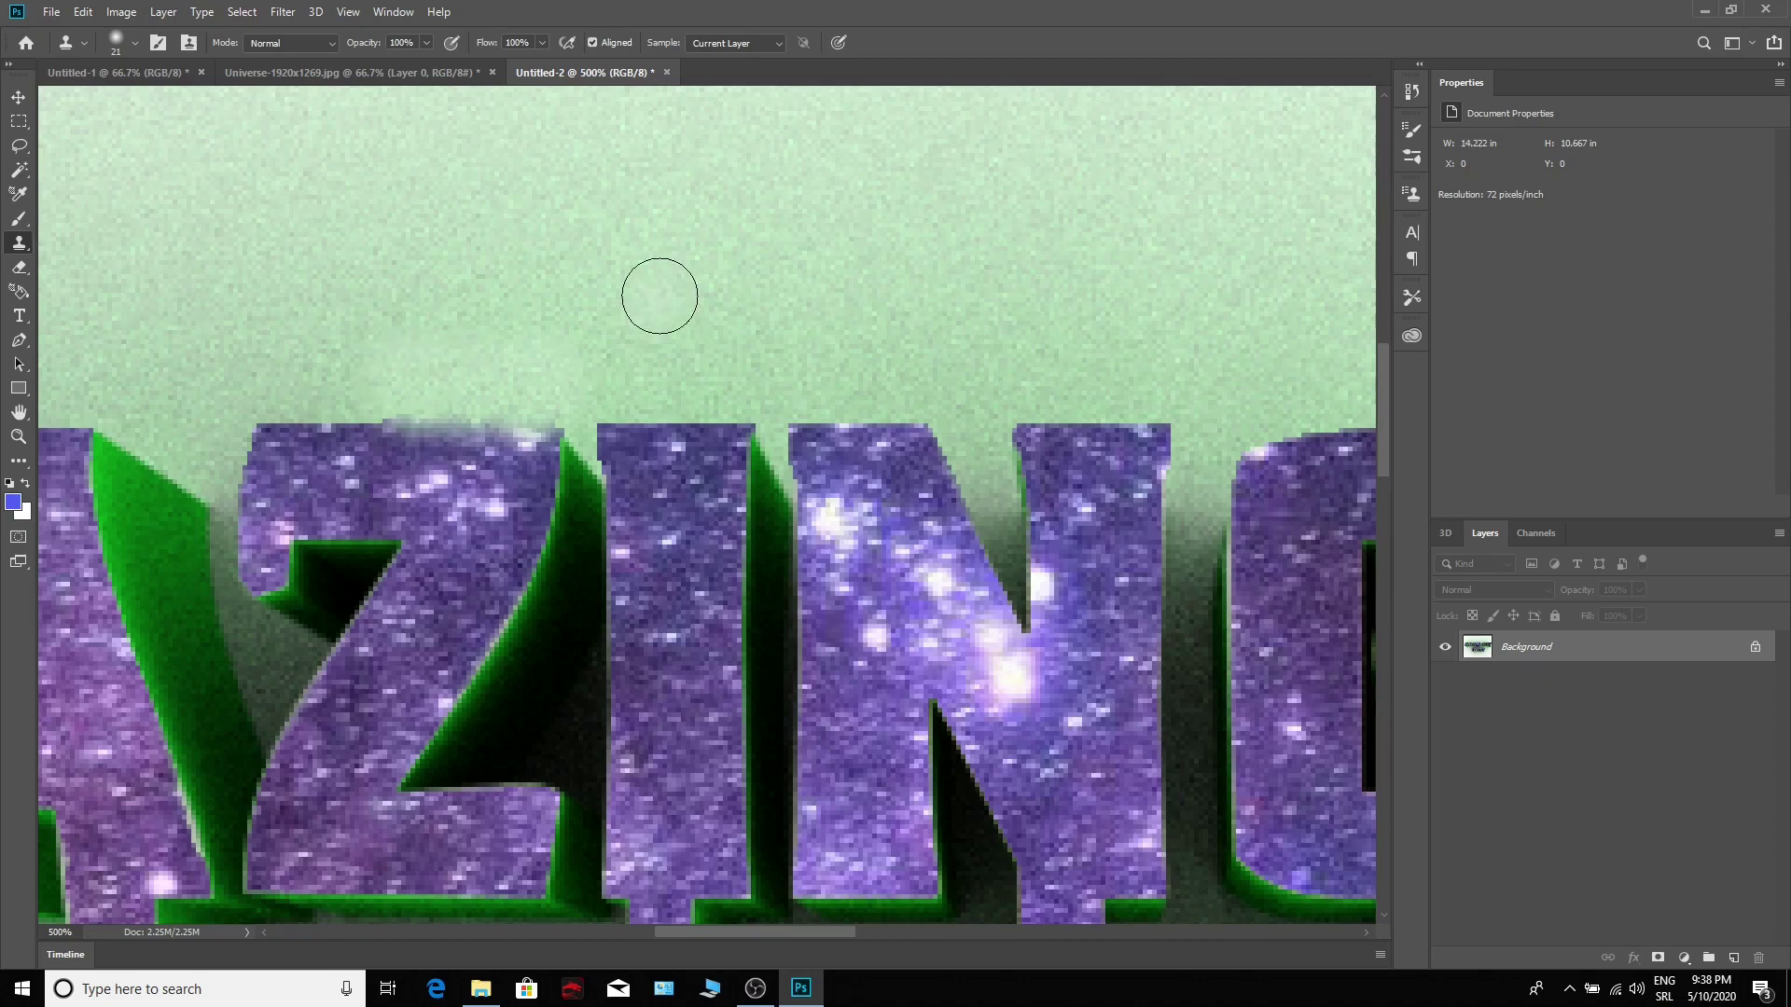
key(ctrl+minus)
key(ctrl+minus)
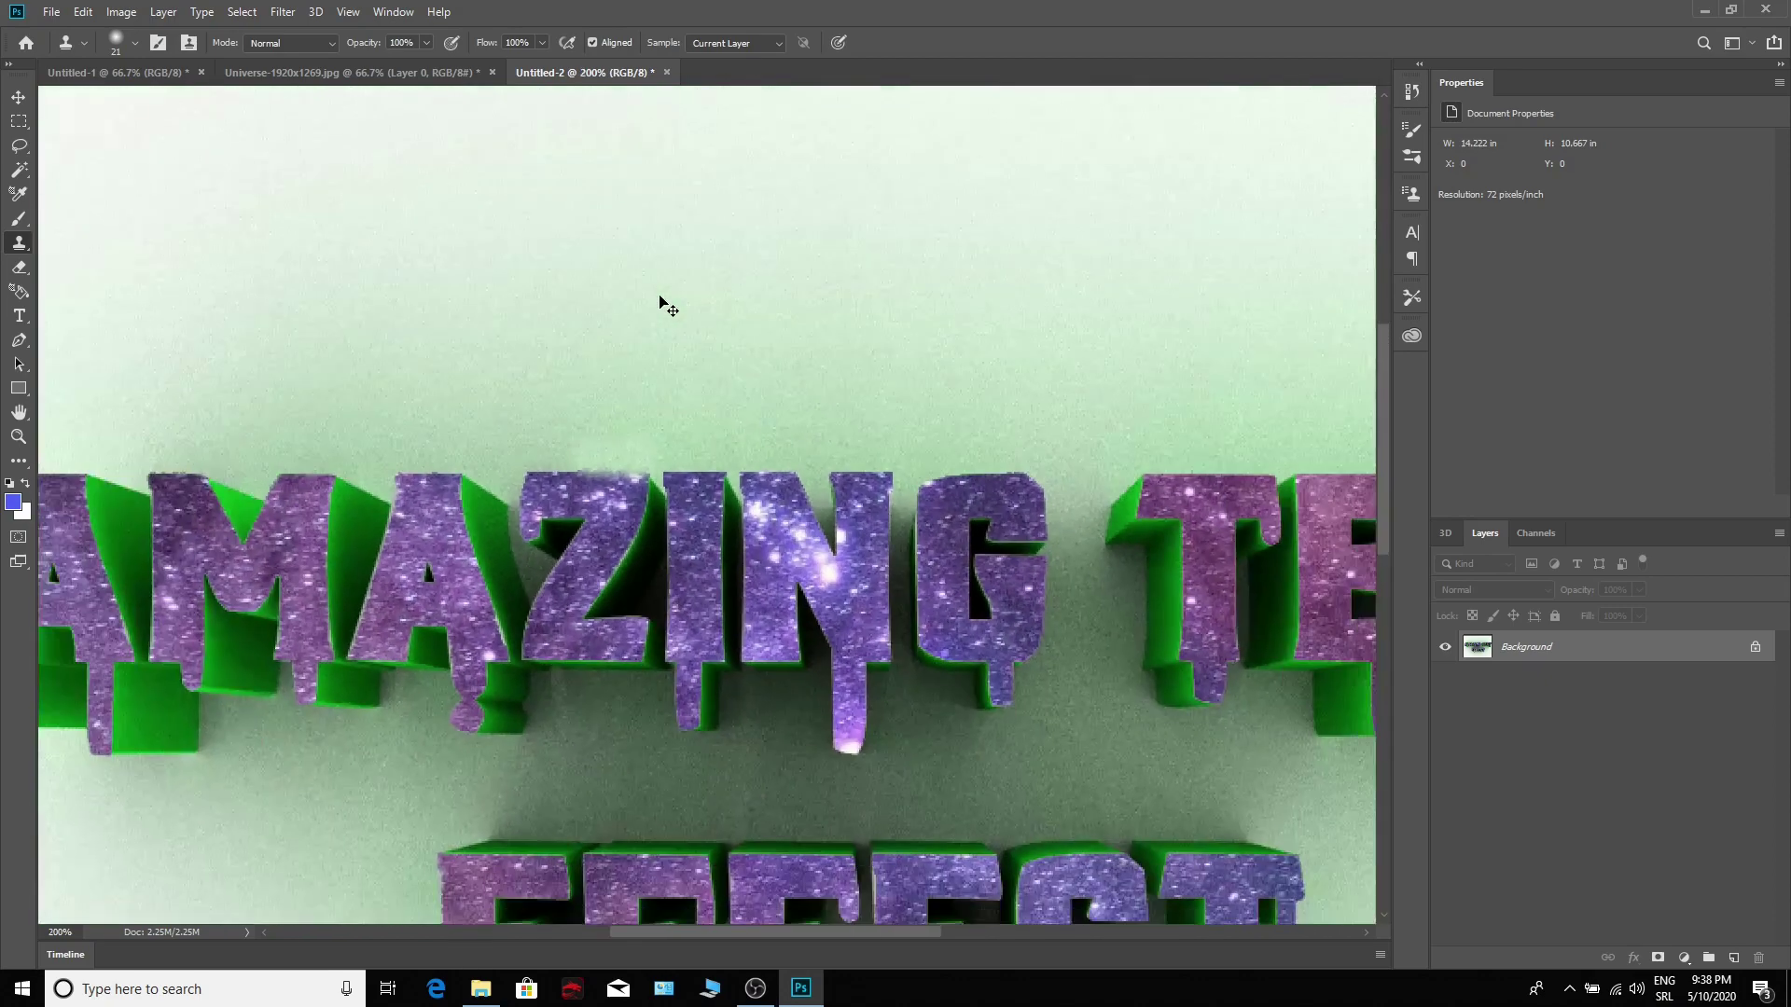
Step: Reduce the Clone Stamp brush size to 14 px for retouching the top edge of the Z
key(ctrl+plus)
key(ctrl+plus)
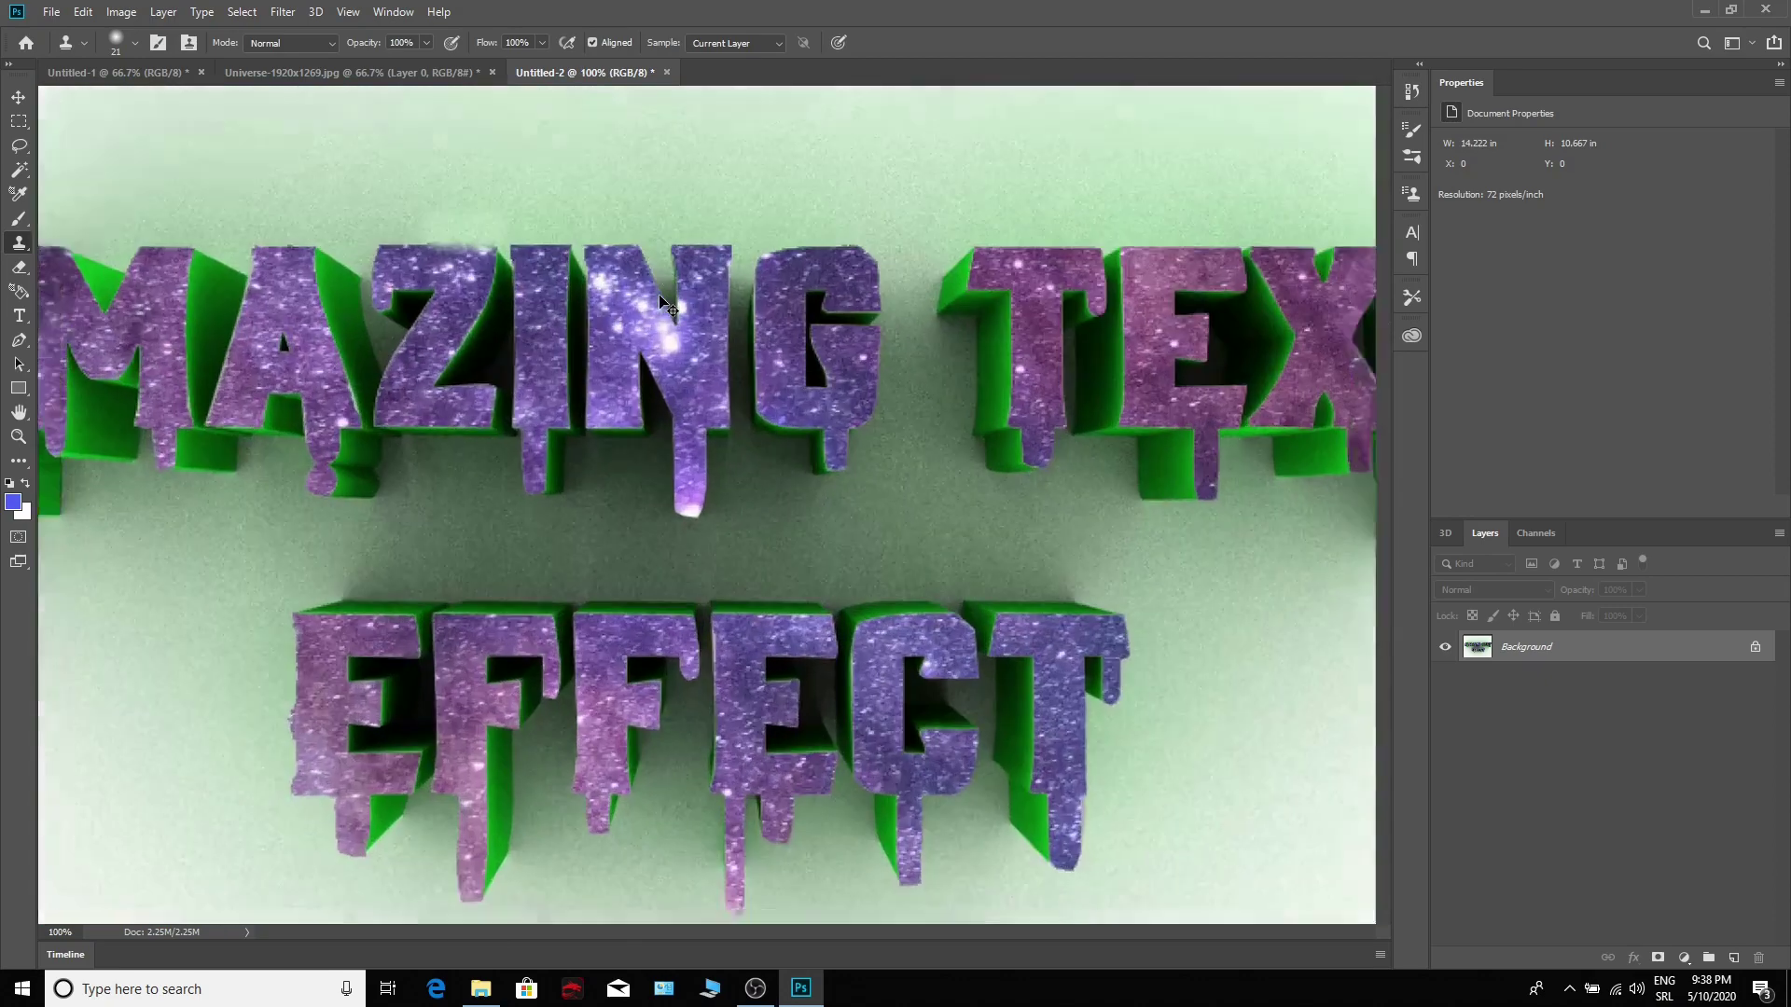
scroll(548, 400, up, 4)
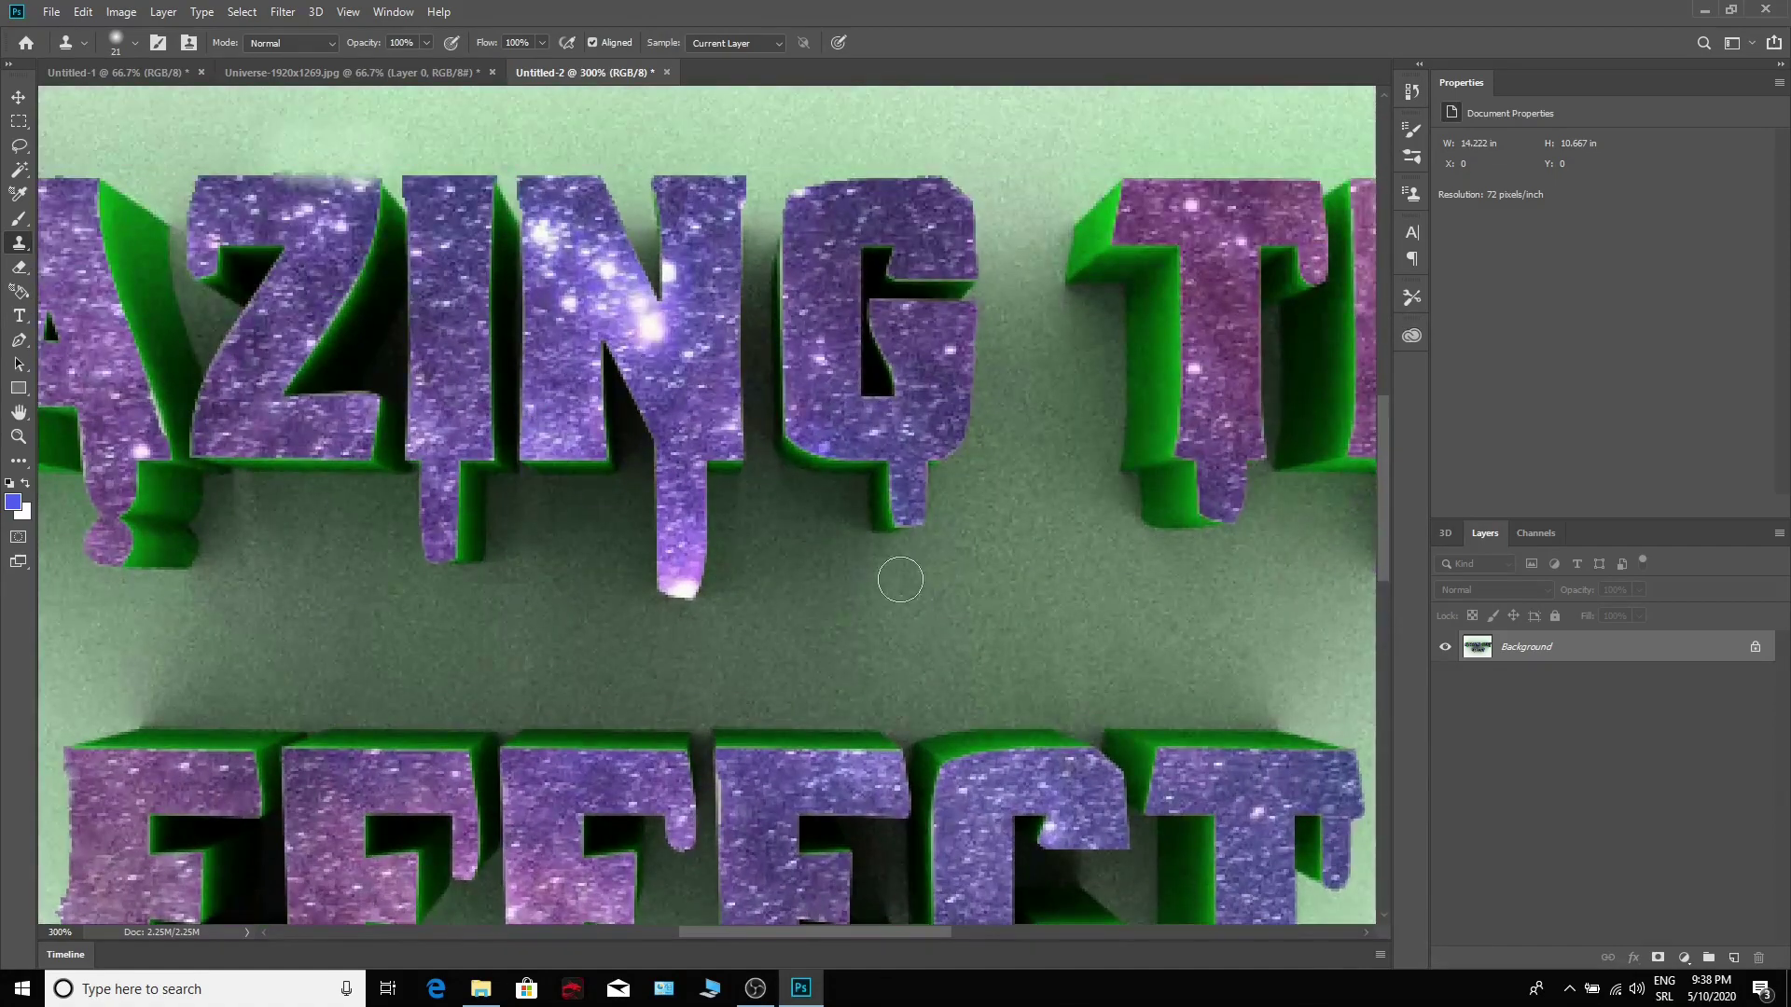
drag(785, 932, 679, 933)
scroll(894, 438, up, 2)
key(ctrl+plus)
key(ctrl+plus)
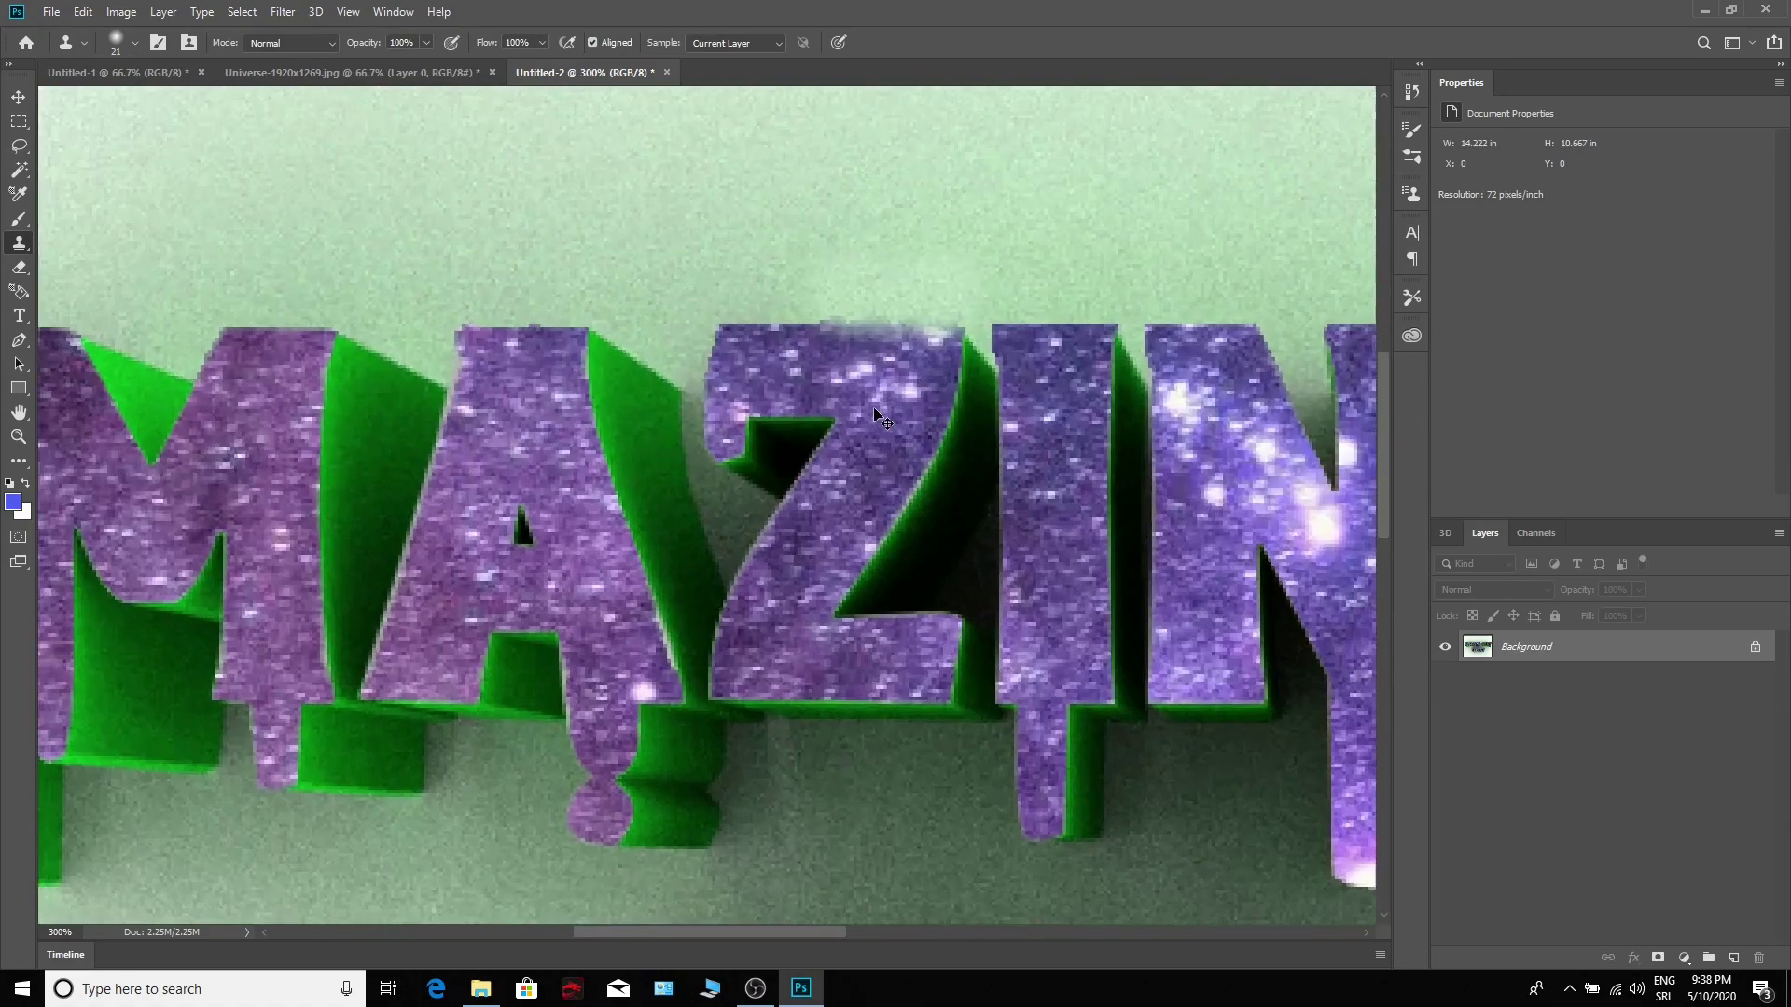
scroll(1035, 291, up, 2)
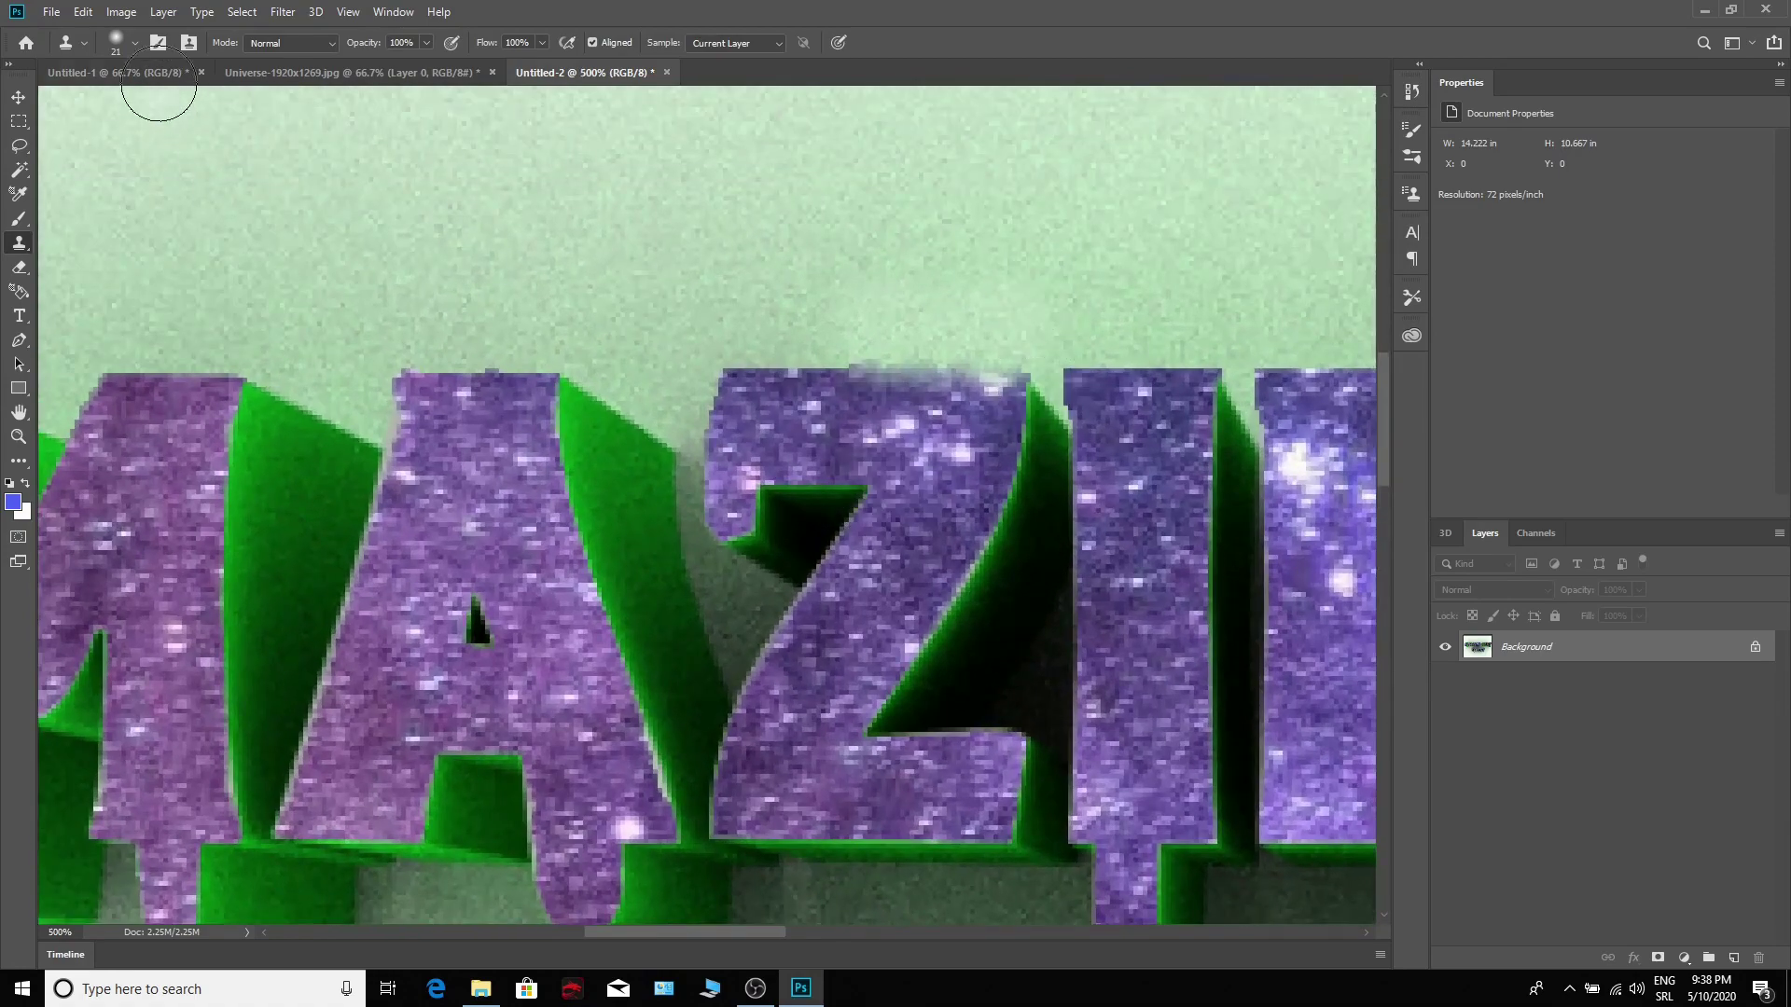
click(131, 42)
drag(117, 103, 112, 102)
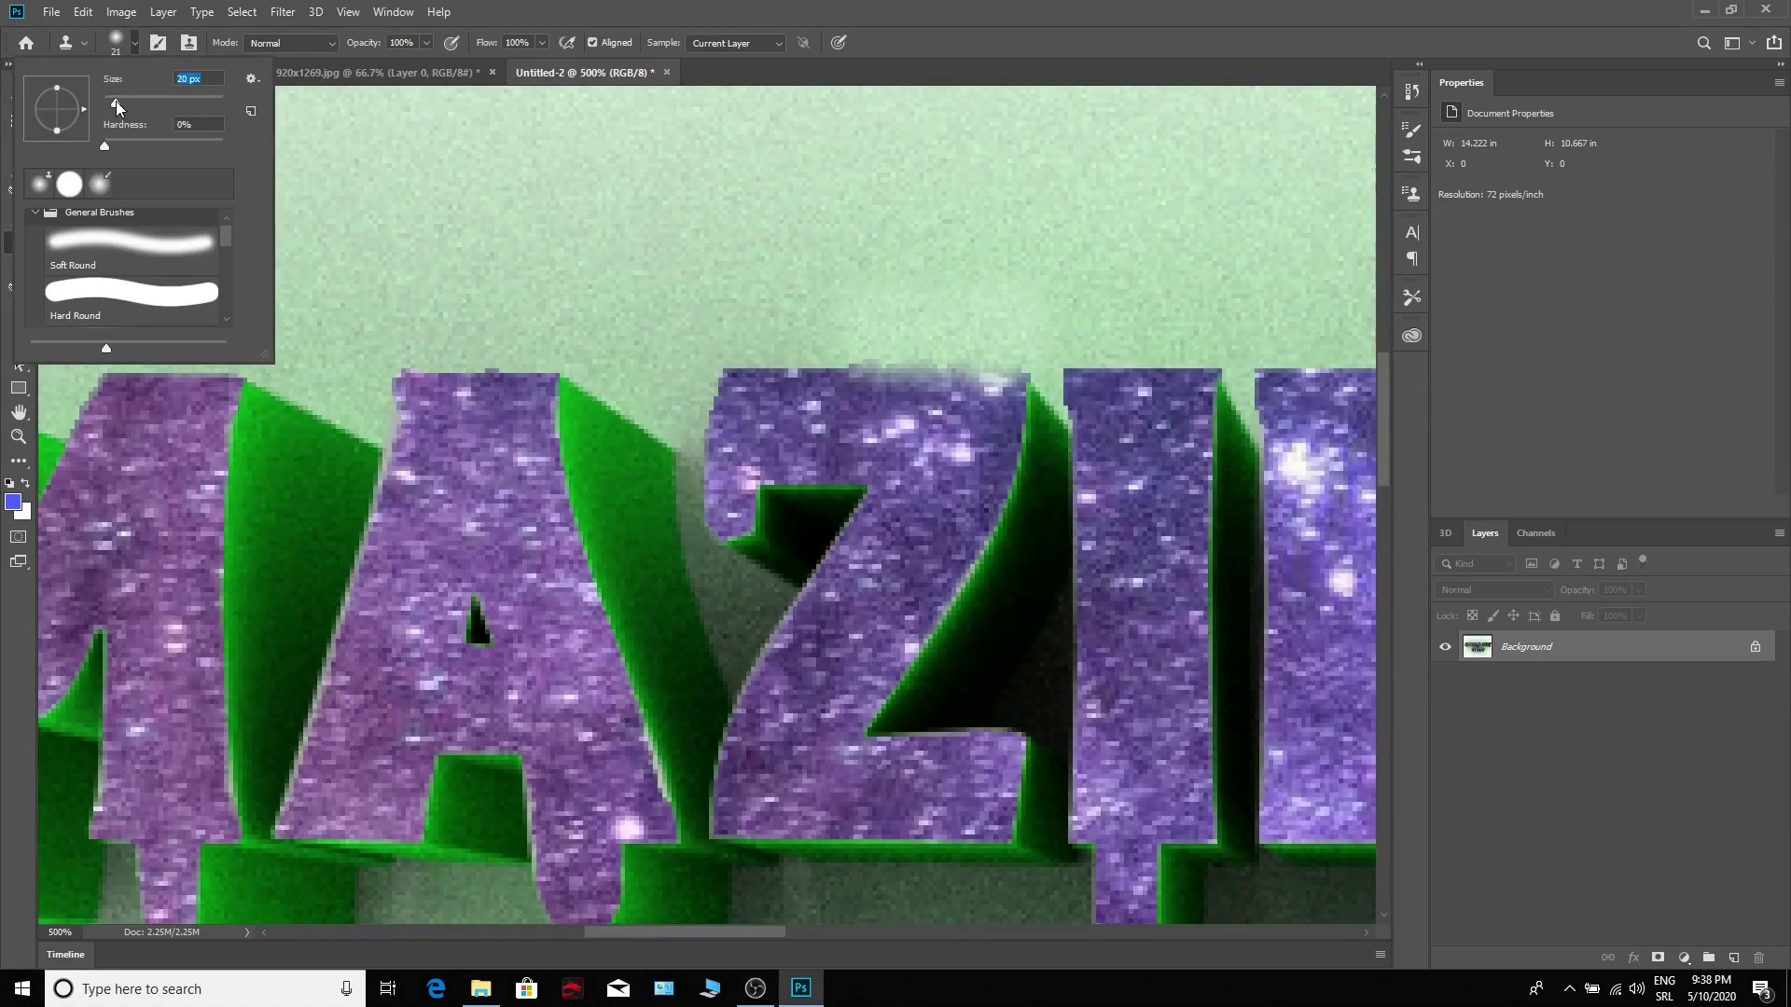
Step: Sample the clean upper edge of the Z and clone it along the blurred part of the letter's top edge
alt+click(945, 446)
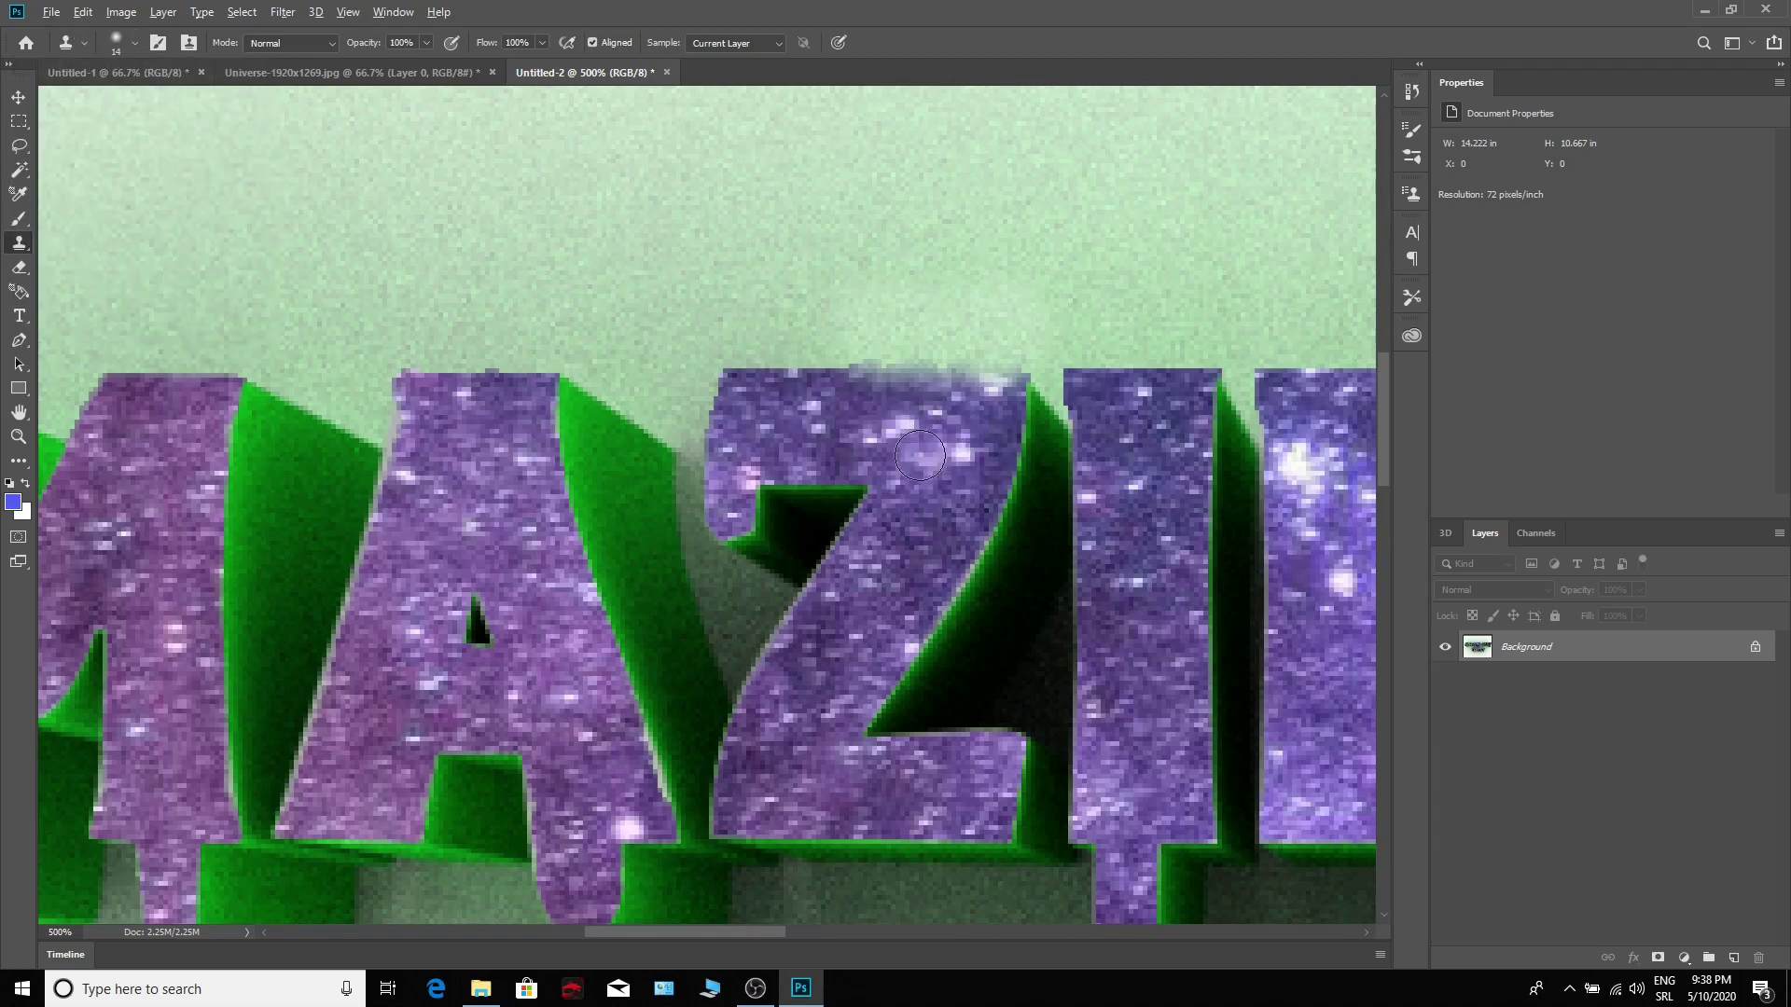
alt+click(938, 448)
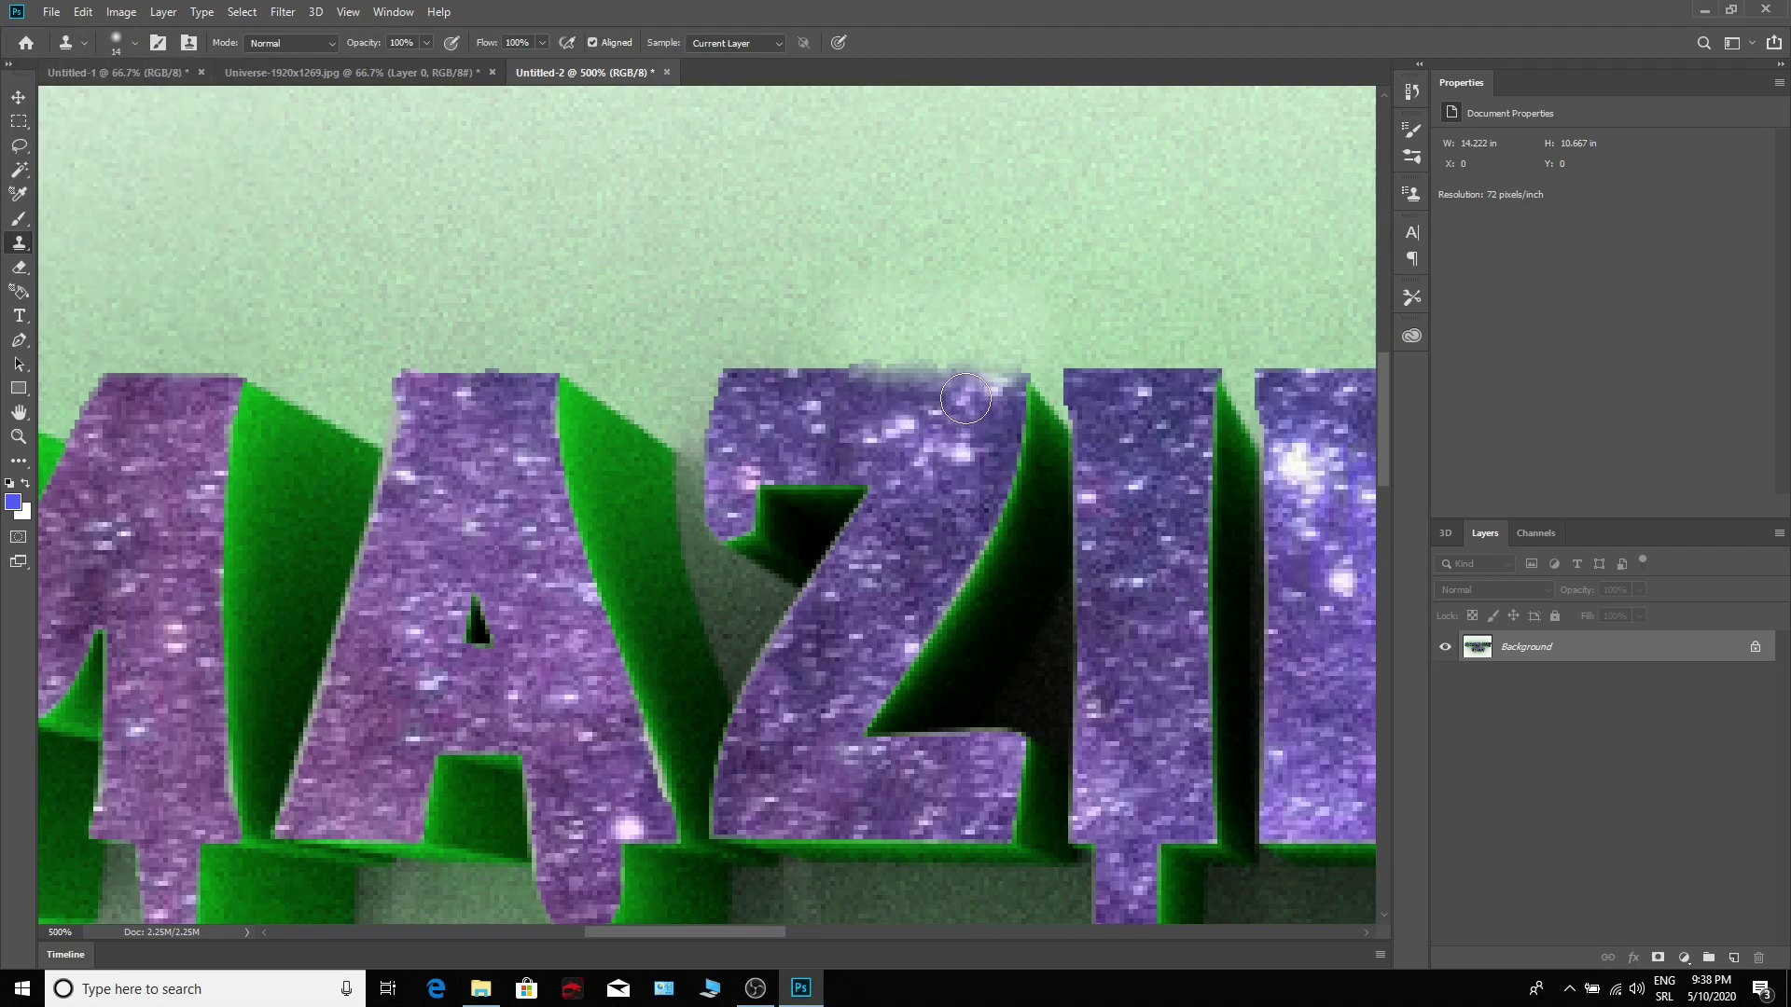
alt+click(811, 374)
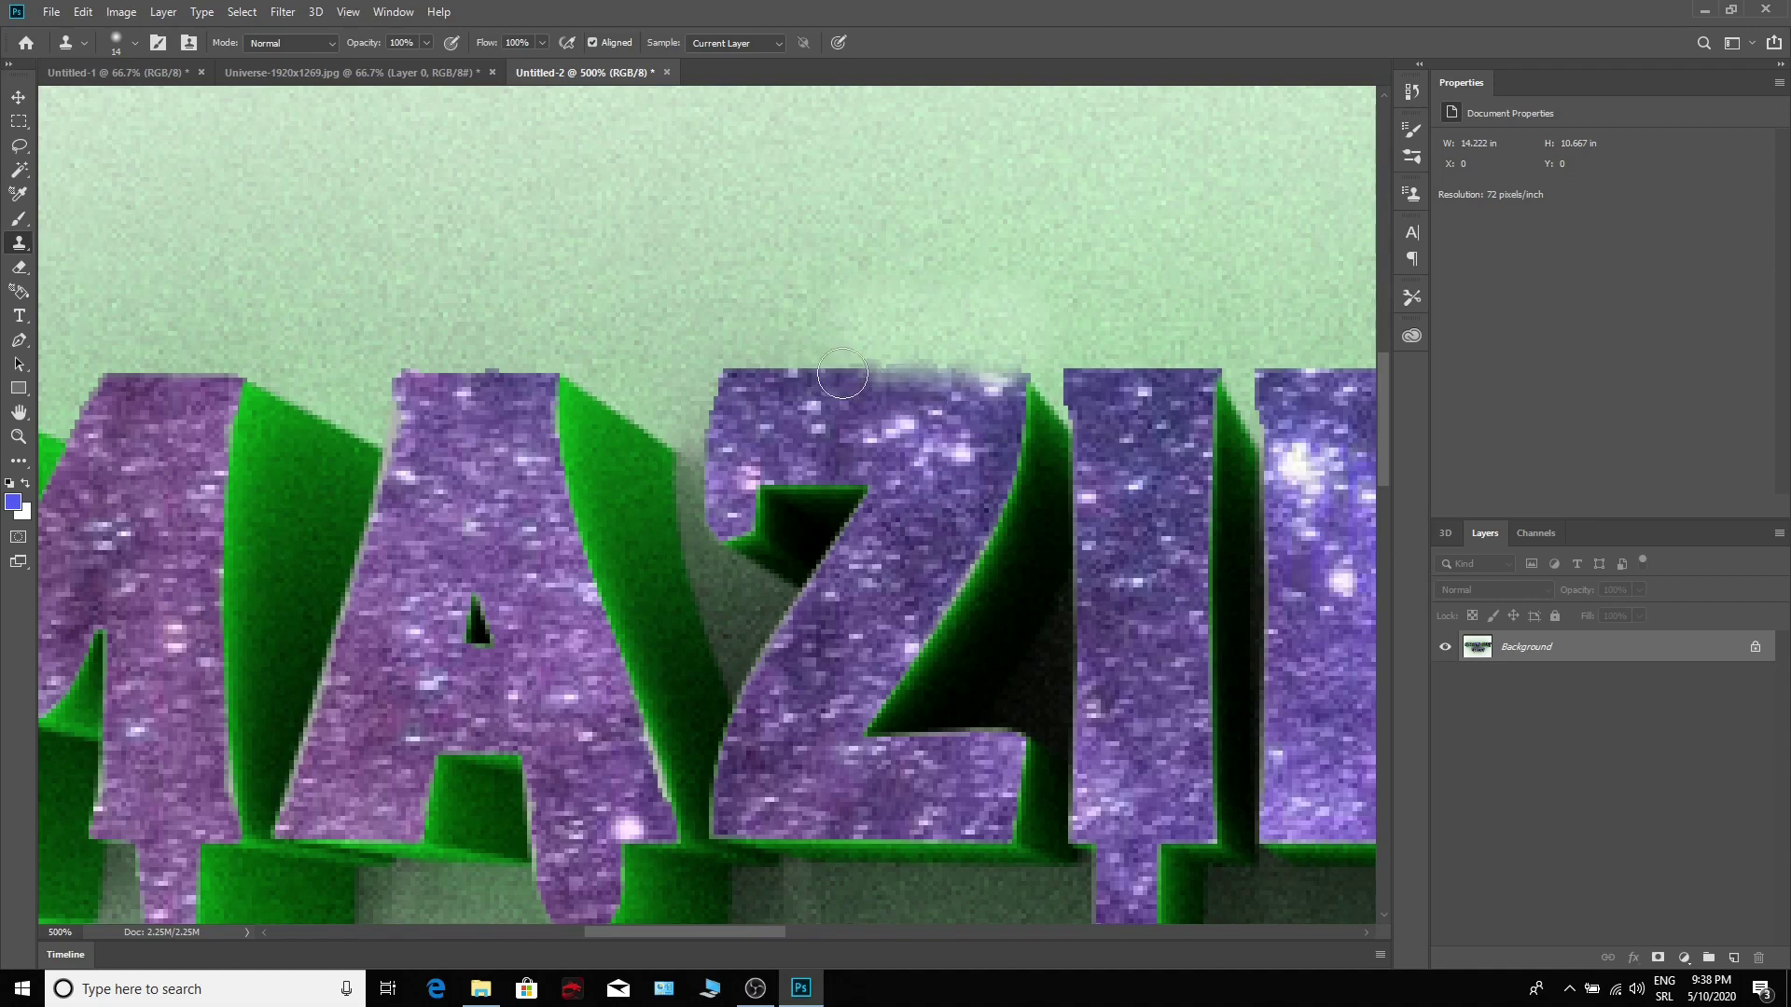
click(861, 375)
drag(861, 375, 1024, 377)
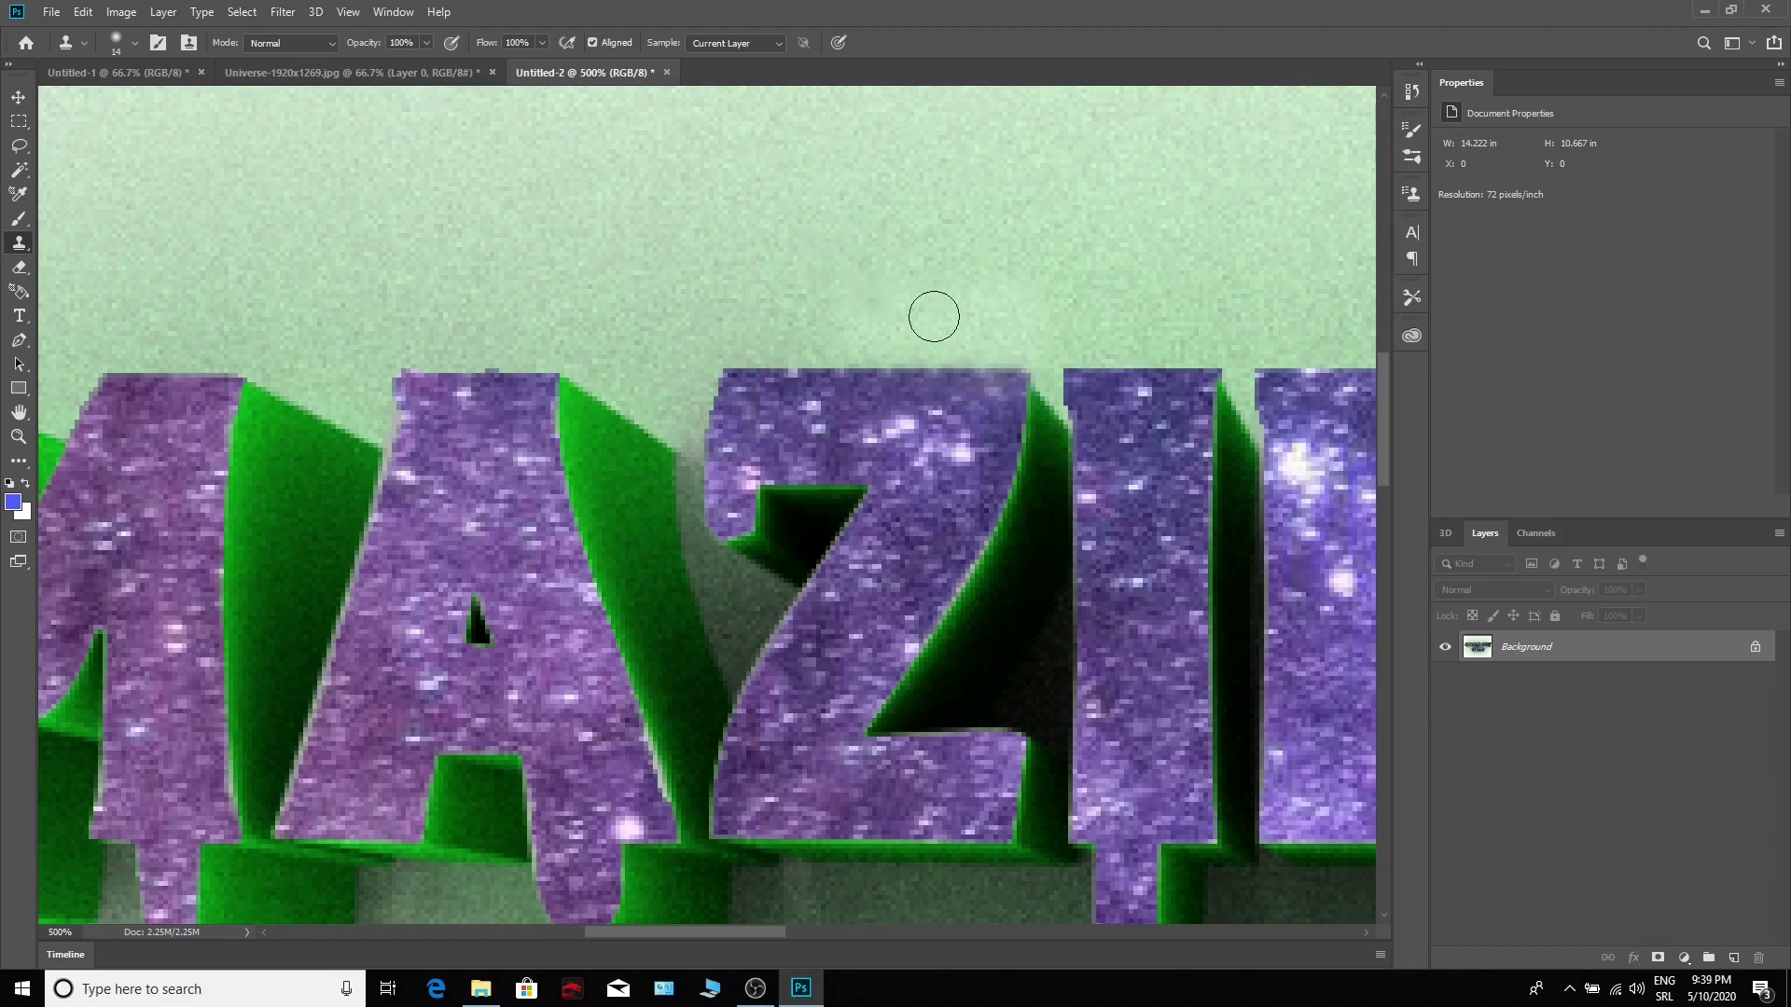
key(ctrl+minus)
key(ctrl+minus)
key(ctrl+minus)
key(ctrl+minus)
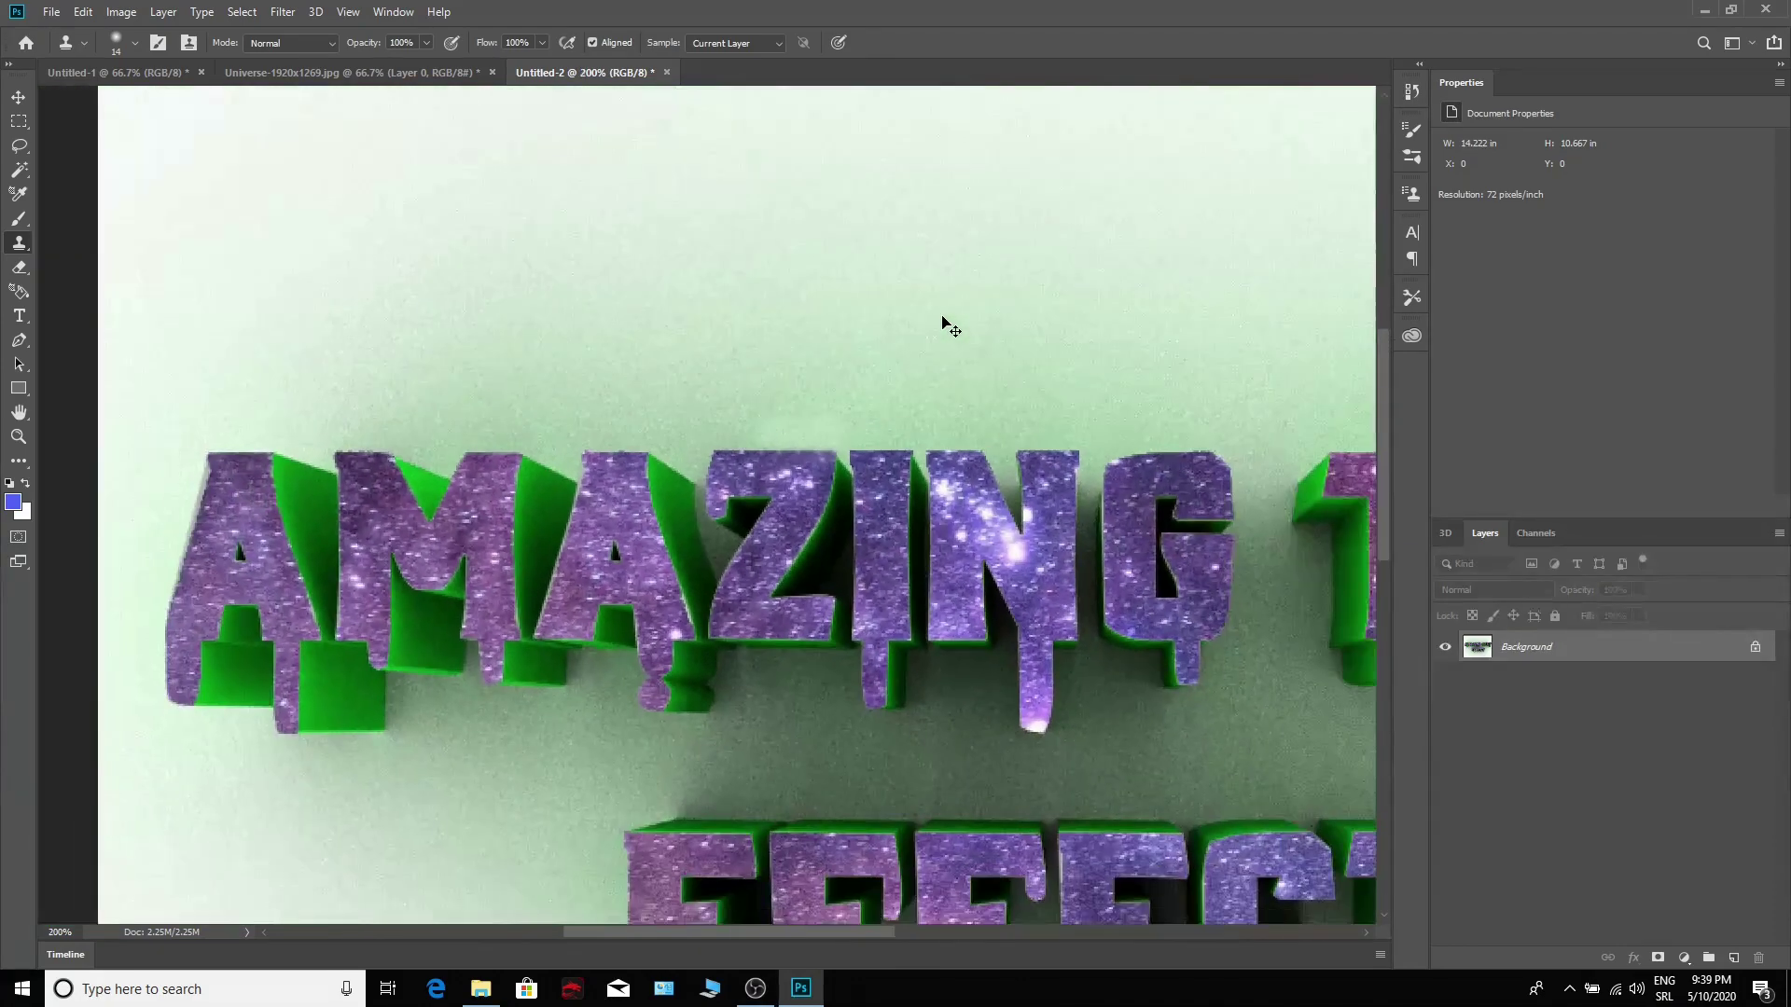